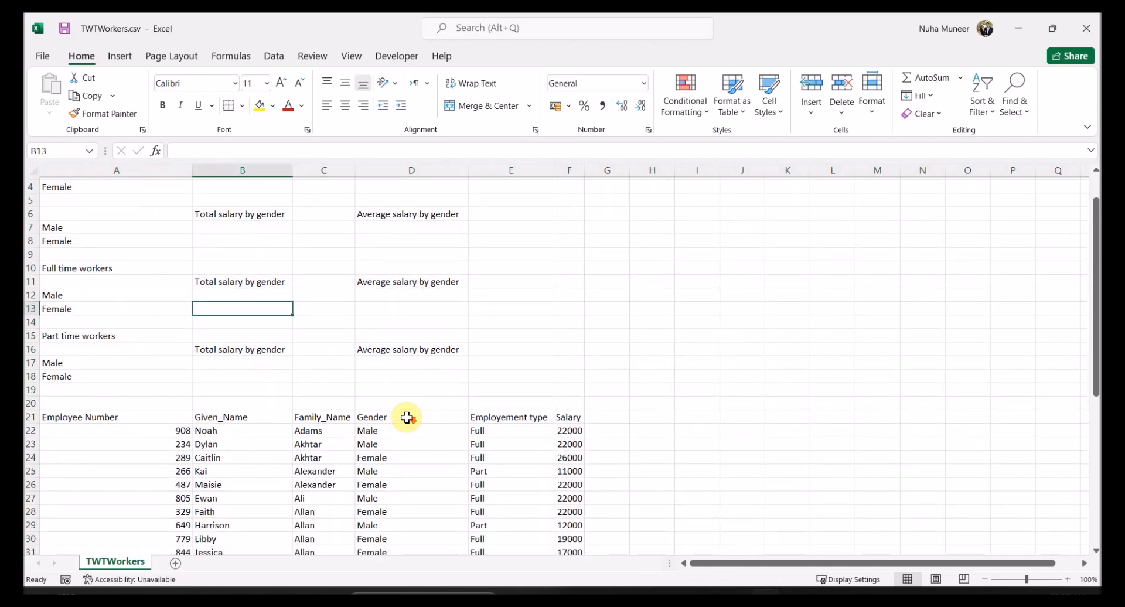
# - Examine the title and the number-of-employees rows of the unformatted TWTWorkers.csv sheet
pyautogui.moveTo(178, 185); pyautogui.dragTo(485, 188)
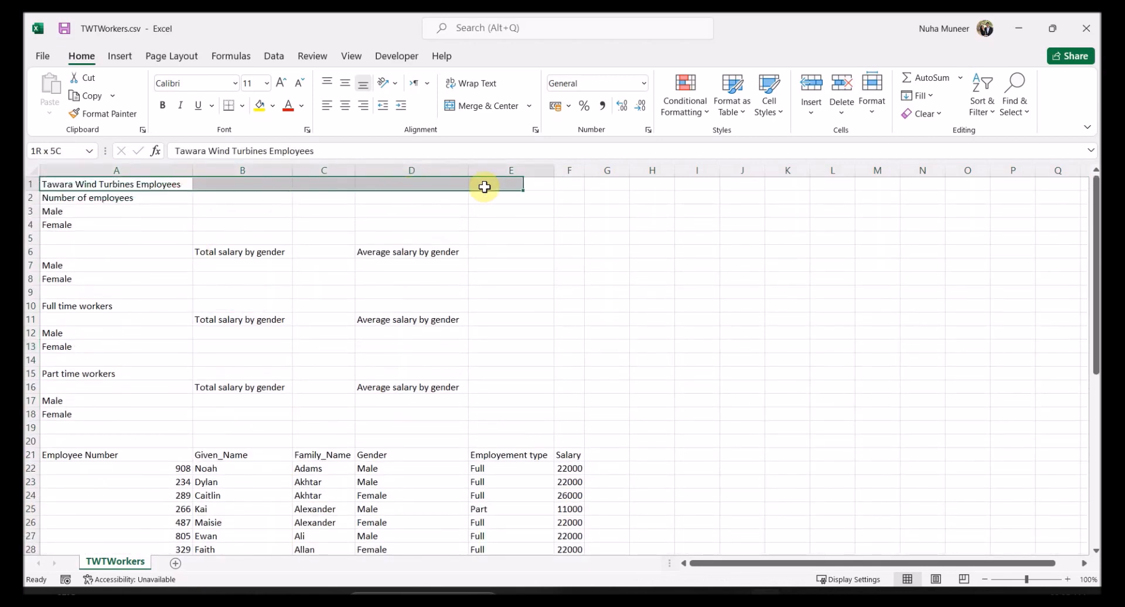
pyautogui.moveTo(107, 202); pyautogui.dragTo(402, 210)
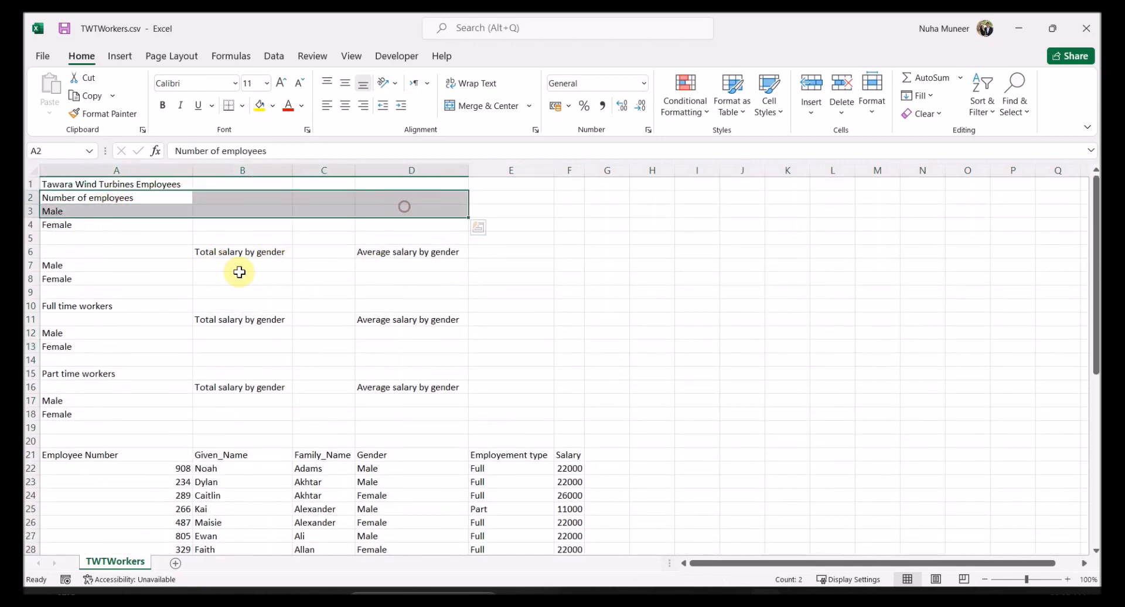
pyautogui.click(28, 198)
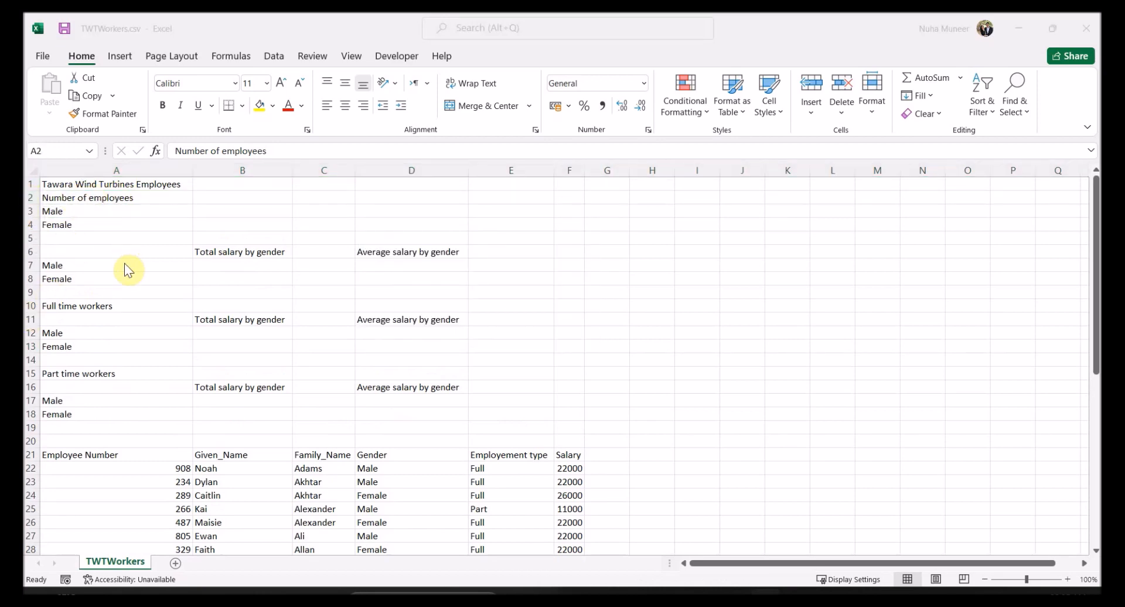
# - Switch to AS IT (Hodder).pdf and examine the Task 8u model layout, including the narrow row beneath the title
pyautogui.hotkey('alt', 'Tab')
pyautogui.click(500, 234)
pyautogui.scroll(1, 546, 185)
pyautogui.scroll(1, 547, 185)
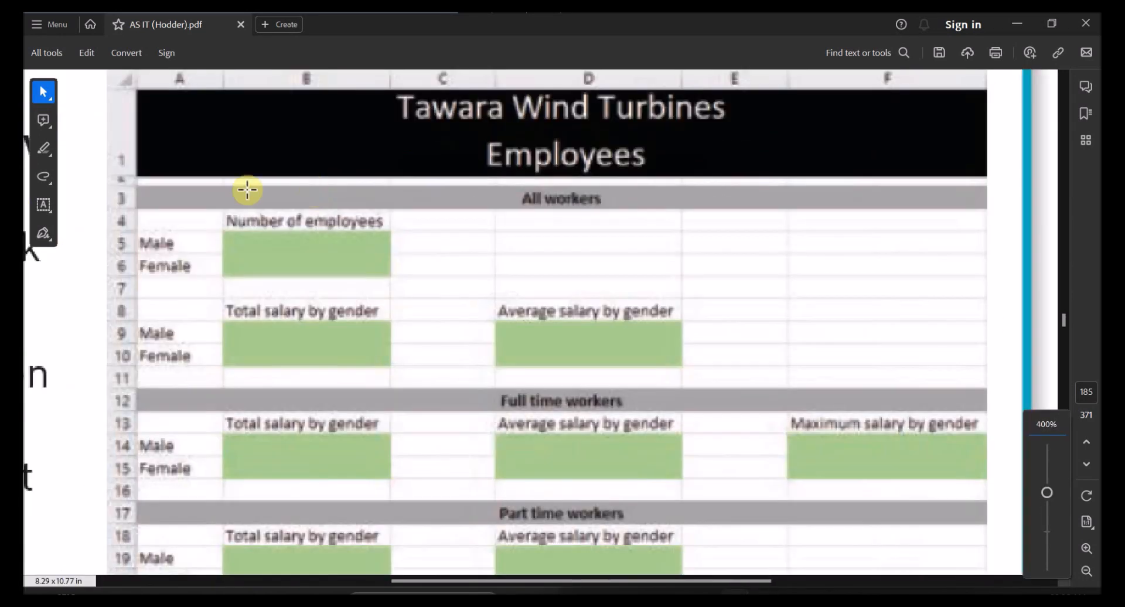
pyautogui.moveTo(120, 175); pyautogui.dragTo(539, 188)
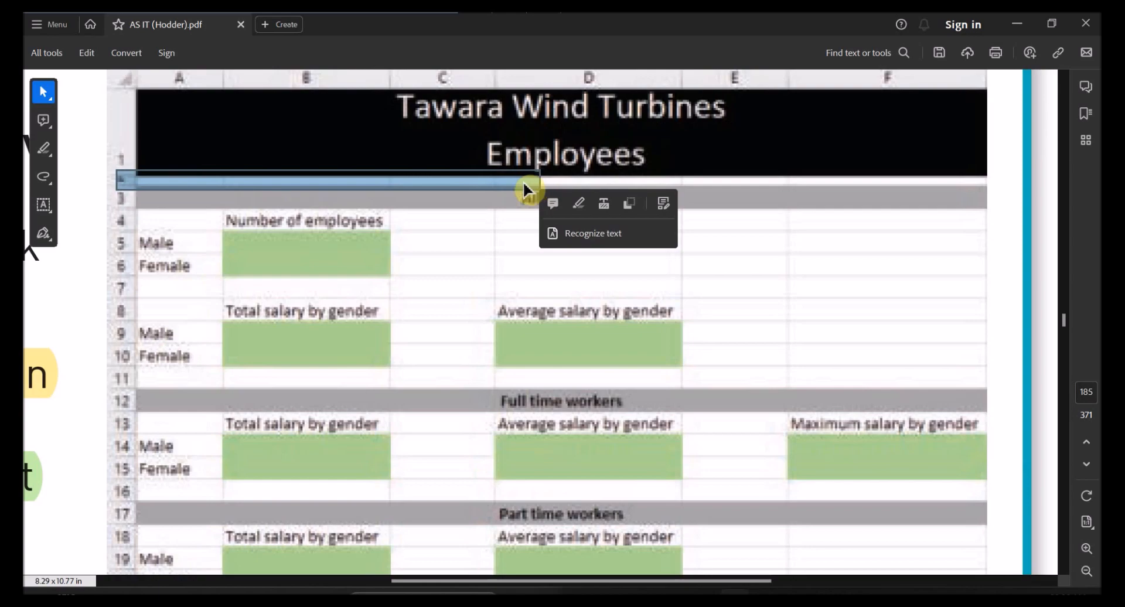
pyautogui.scroll(-1, 427, 284)
pyautogui.scroll(-1, 516, 398)
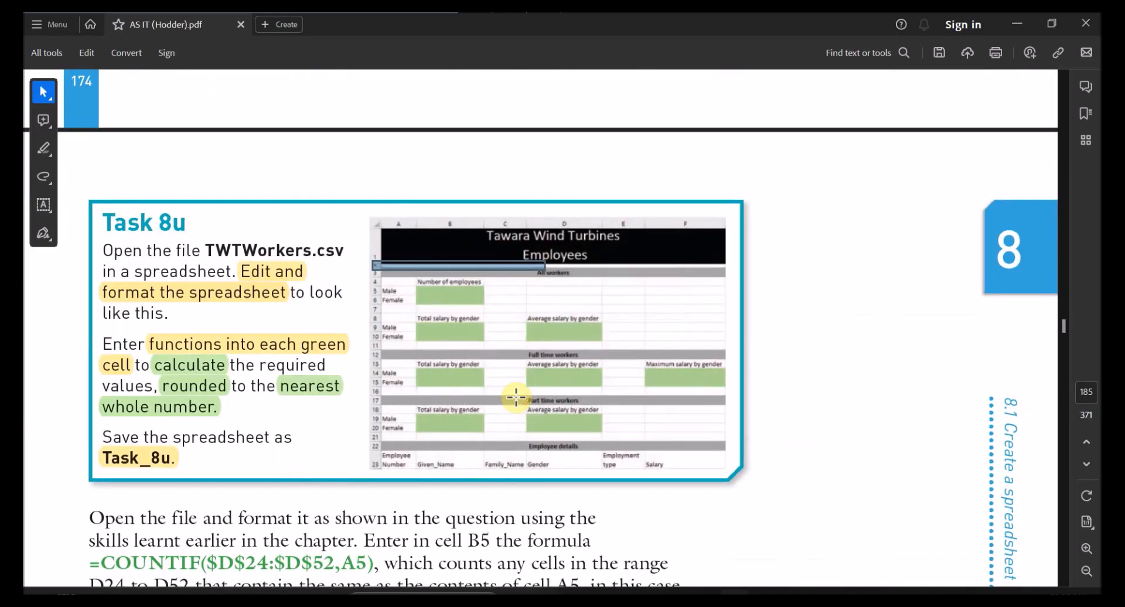
# - Switch to the Task_8u.xlsx workbook and examine the title cells in row 1
pyautogui.hotkey('alt', 'Tab')
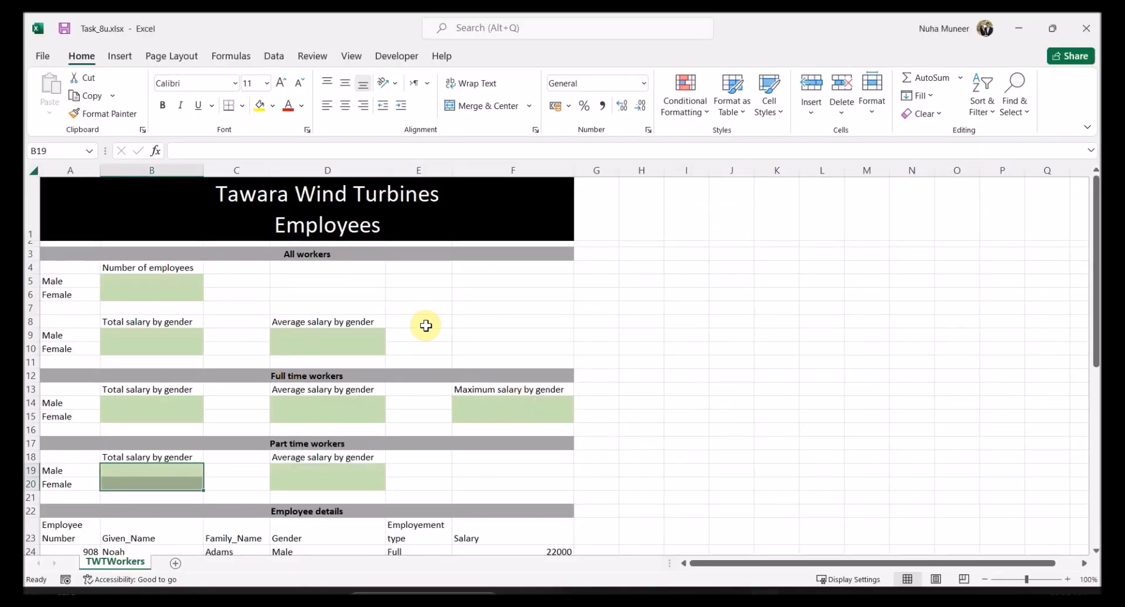
pyautogui.moveTo(141, 209); pyautogui.dragTo(492, 225)
pyautogui.click(214, 206)
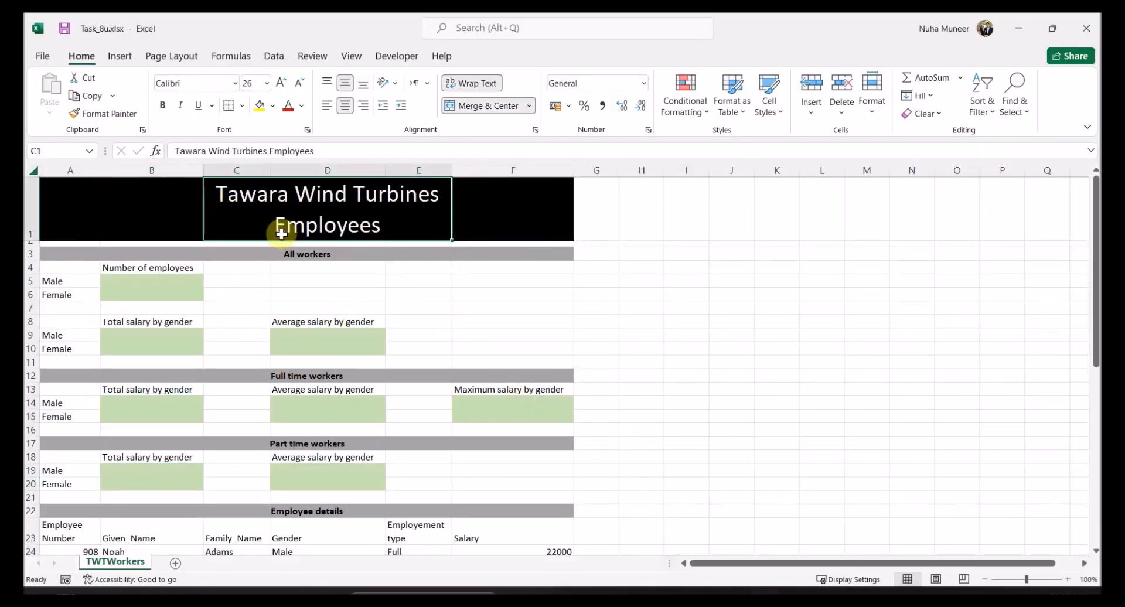
# - Try to merge and centre the title across A1:F1
pyautogui.click(490, 207)
pyautogui.moveTo(490, 207); pyautogui.dragTo(88, 216)
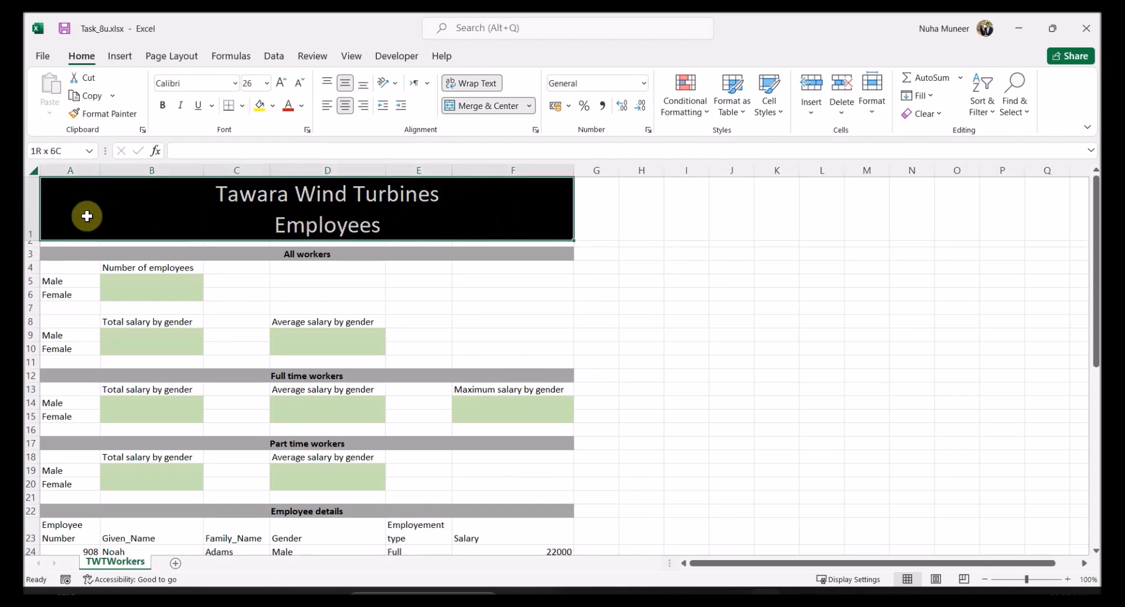
pyautogui.click(481, 109)
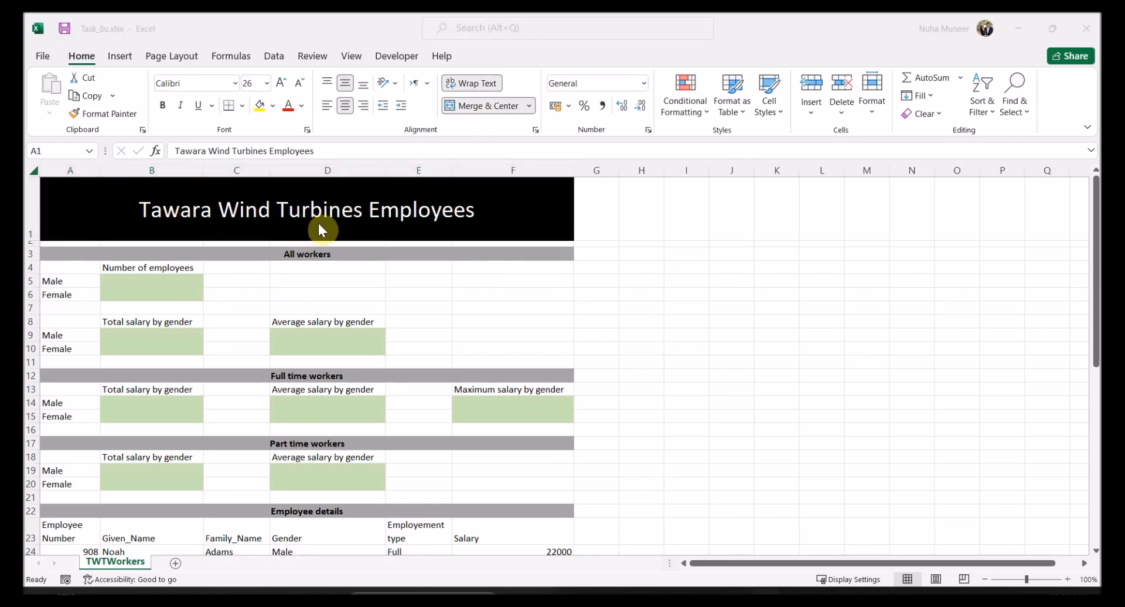
# - Check the title's placement in the PDF model and undo the title merge across A1:F1
pyautogui.hotkey('alt', 'Tab')
pyautogui.moveTo(637, 215); pyautogui.dragTo(462, 276)
pyautogui.hotkey('alt', 'Tab')
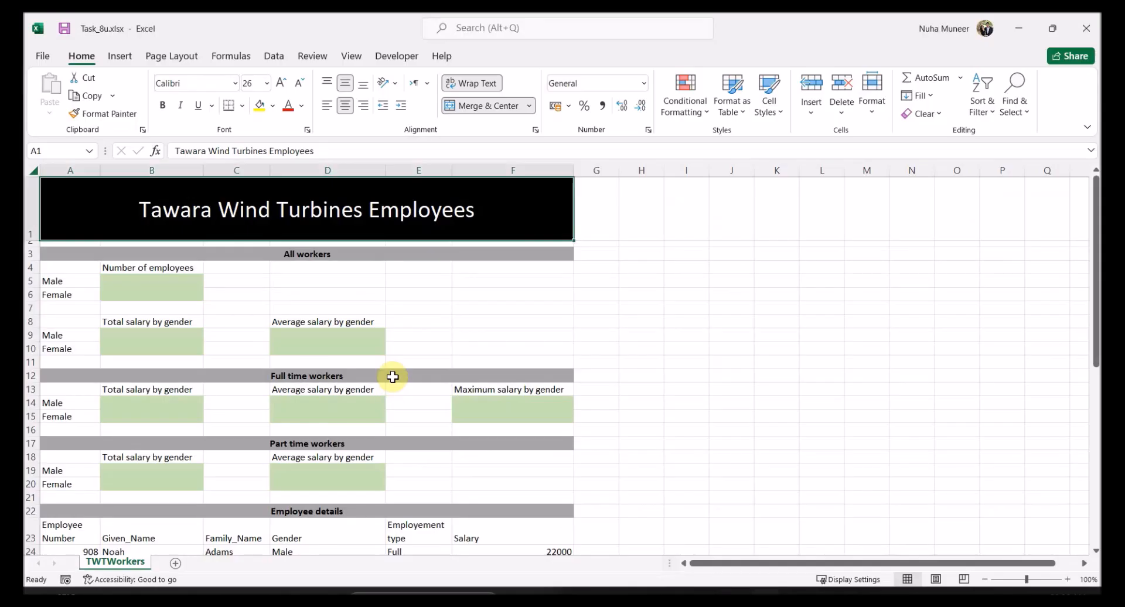
pyautogui.hotkey('alt', 'h')
pyautogui.press('w')
pyautogui.click(420, 296)
pyautogui.click(417, 213)
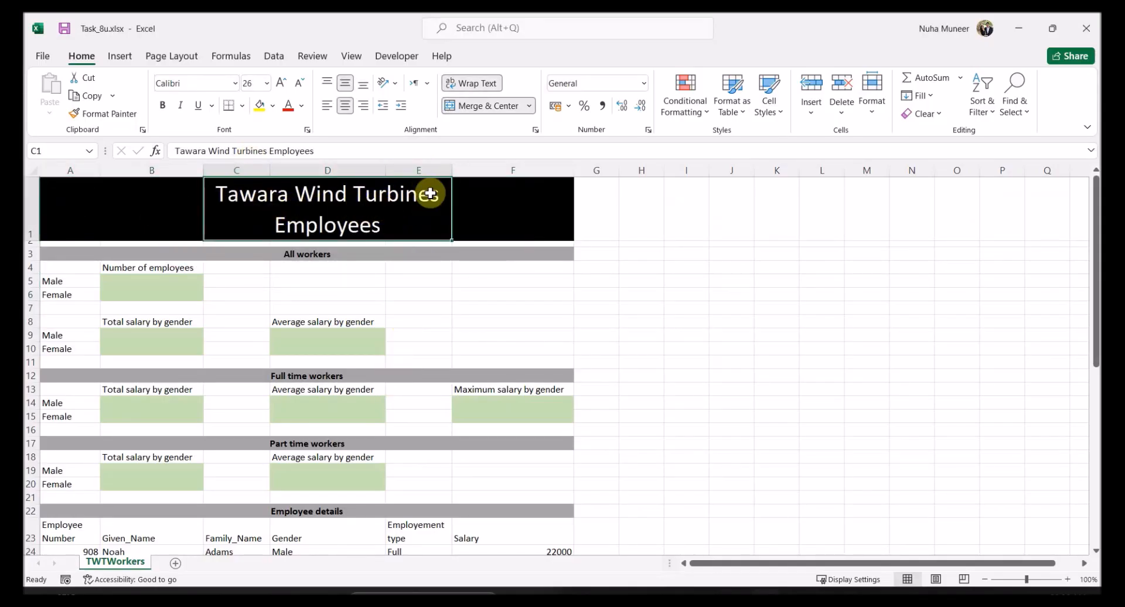
# - Compare the title's width and black banner in the PDF model with row 1 of the Task_8u.xlsx workbook
pyautogui.hotkey('alt', 'Tab')
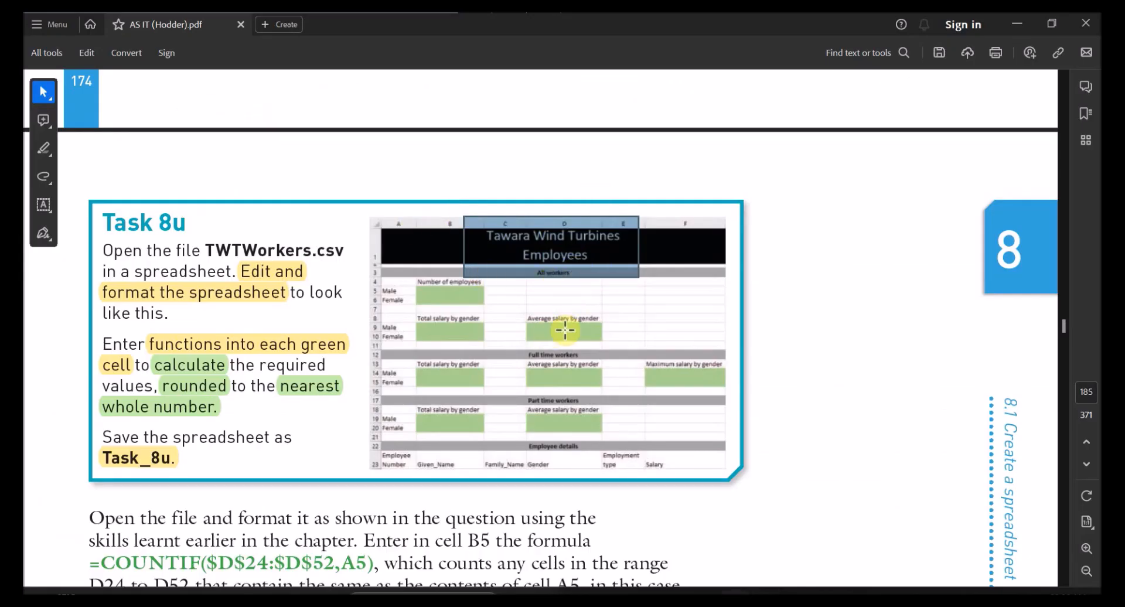
pyautogui.click(721, 210)
pyautogui.moveTo(709, 226); pyautogui.dragTo(471, 263)
pyautogui.hotkey('alt', 'Tab')
pyautogui.moveTo(538, 208); pyautogui.dragTo(138, 237)
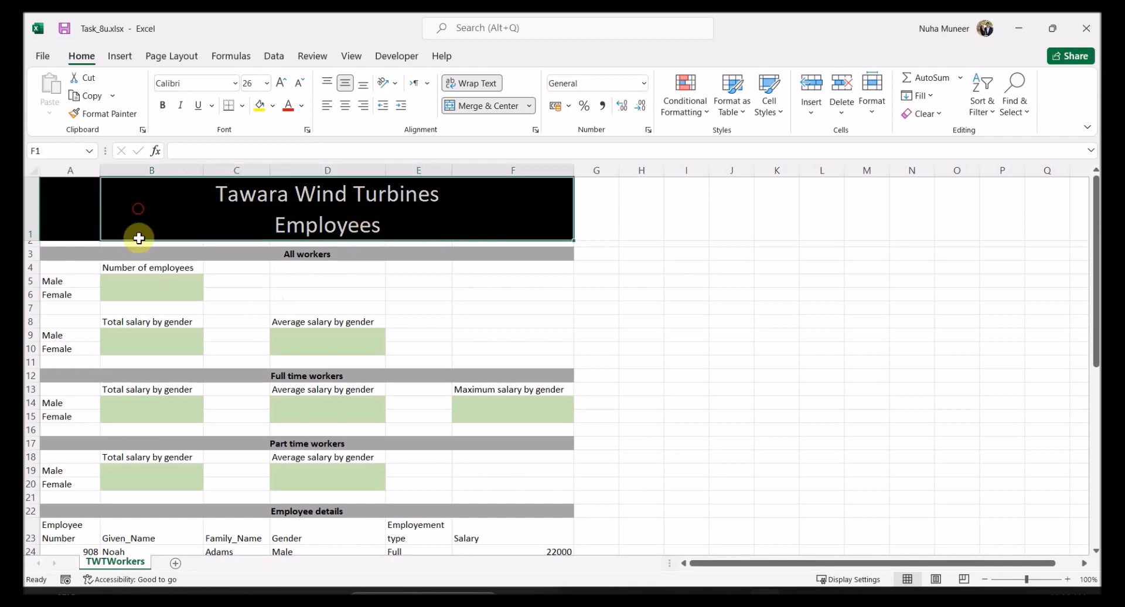
pyautogui.click(338, 216)
pyautogui.scroll(-1, 239, 397)
pyautogui.scroll(1, 213, 293)
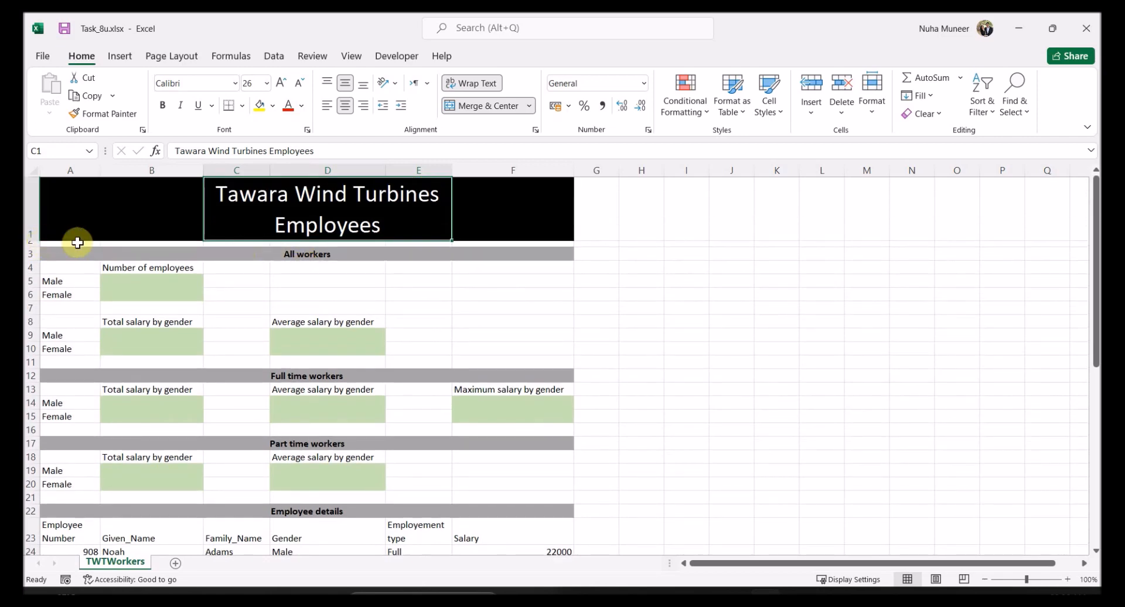
# - Examine the narrow row 2 and the grey section headings for all workers, full time workers and employee details
pyautogui.click(35, 244)
pyautogui.click(89, 258)
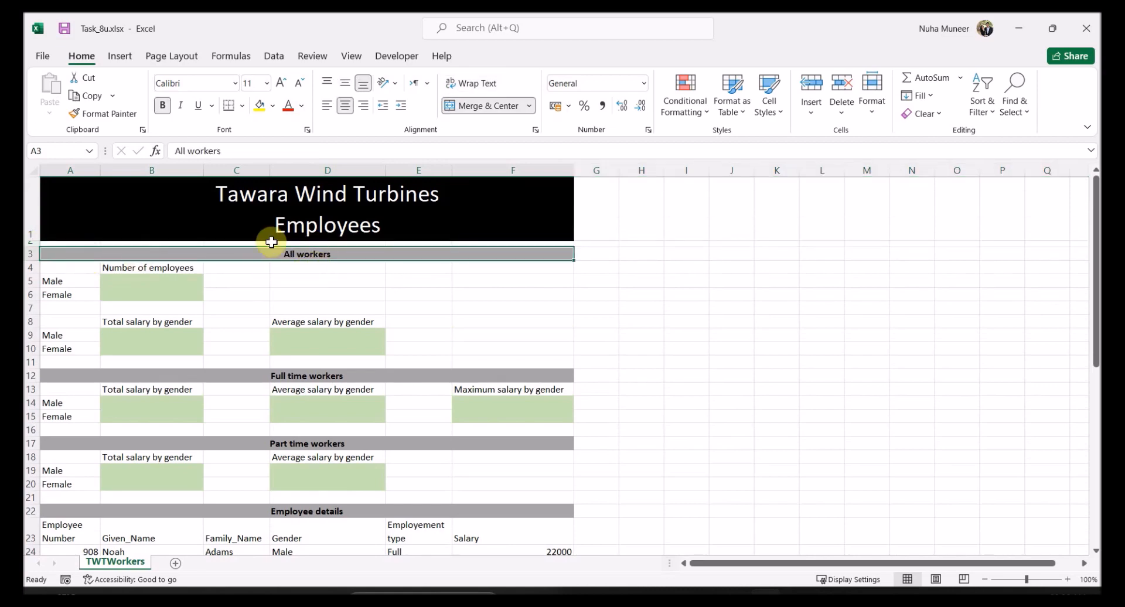
pyautogui.moveTo(82, 269); pyautogui.dragTo(314, 324)
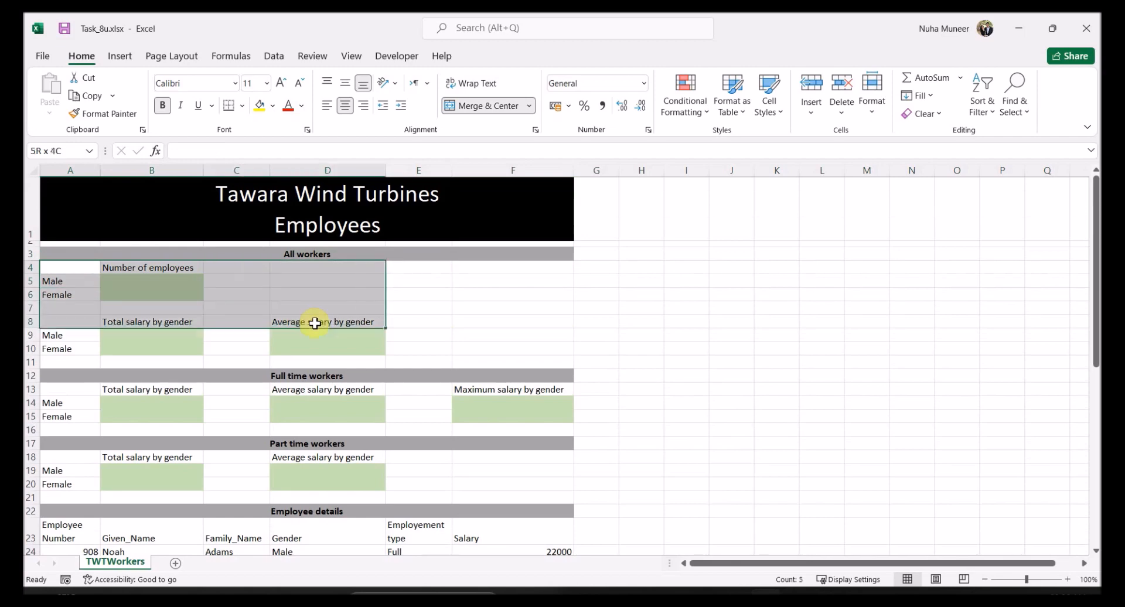
pyautogui.click(252, 375)
pyautogui.scroll(-3, 264, 410)
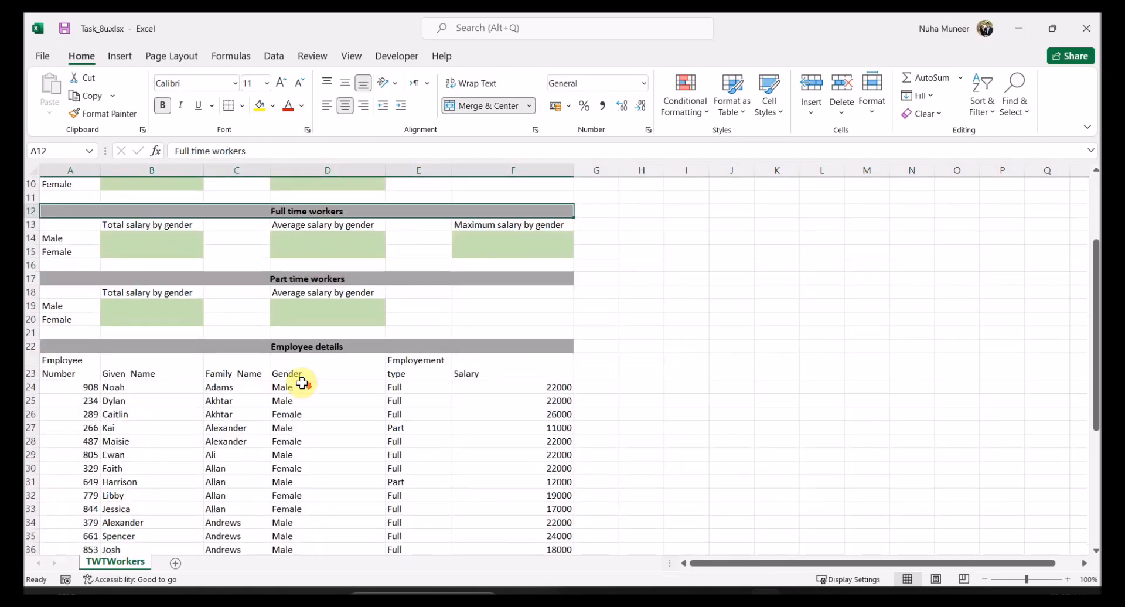
pyautogui.scroll(3, 302, 383)
pyautogui.click(91, 511)
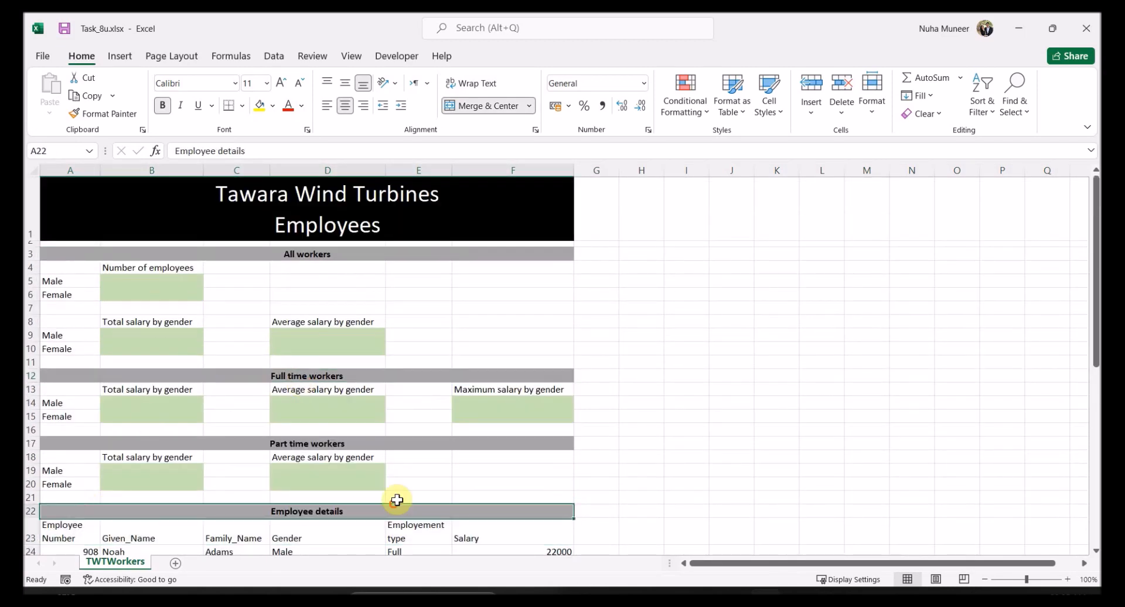
# - Examine the employee details column headers in row 23 and the text wrapping applied to them and the title
pyautogui.scroll(-2, 398, 499)
pyautogui.moveTo(497, 410); pyautogui.dragTo(328, 410)
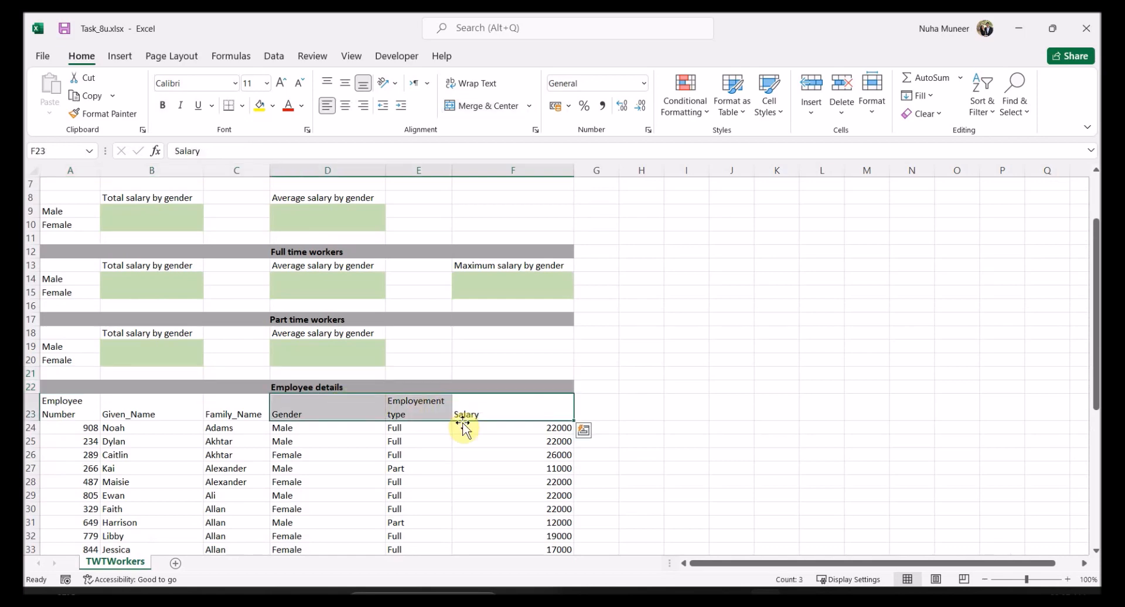
pyautogui.click(414, 406)
pyautogui.click(239, 404)
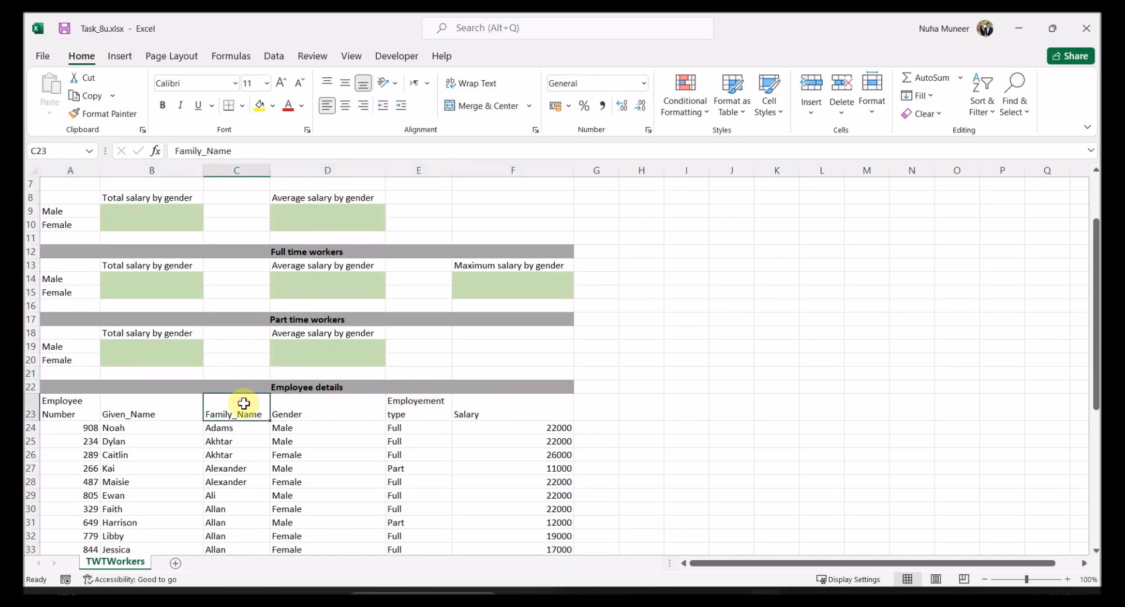
pyautogui.click(63, 413)
pyautogui.click(410, 410)
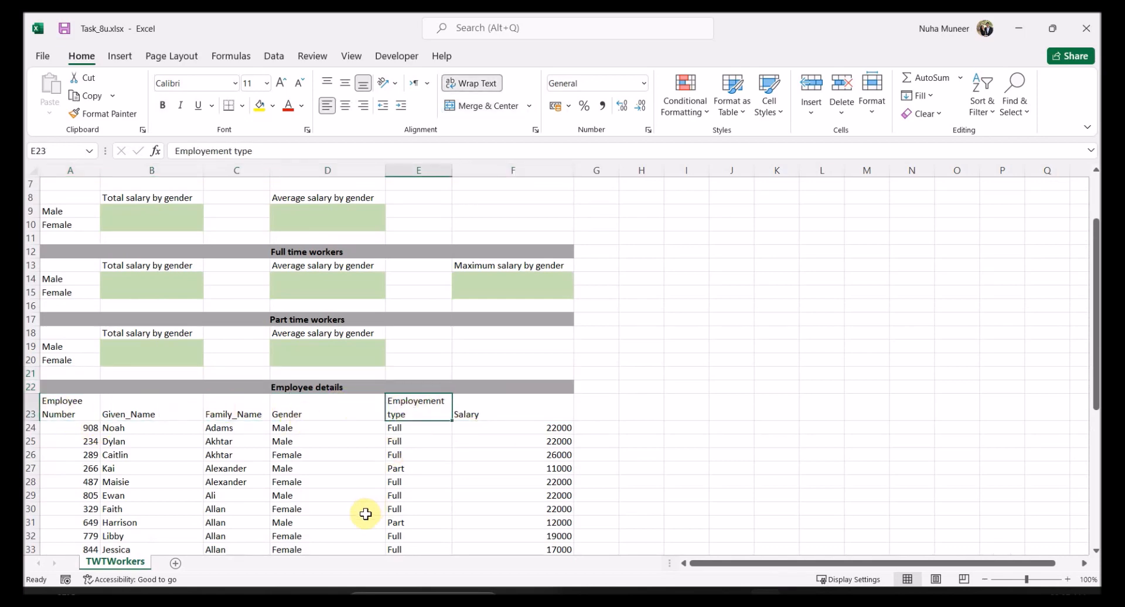
pyautogui.scroll(2, 364, 514)
pyautogui.click(346, 216)
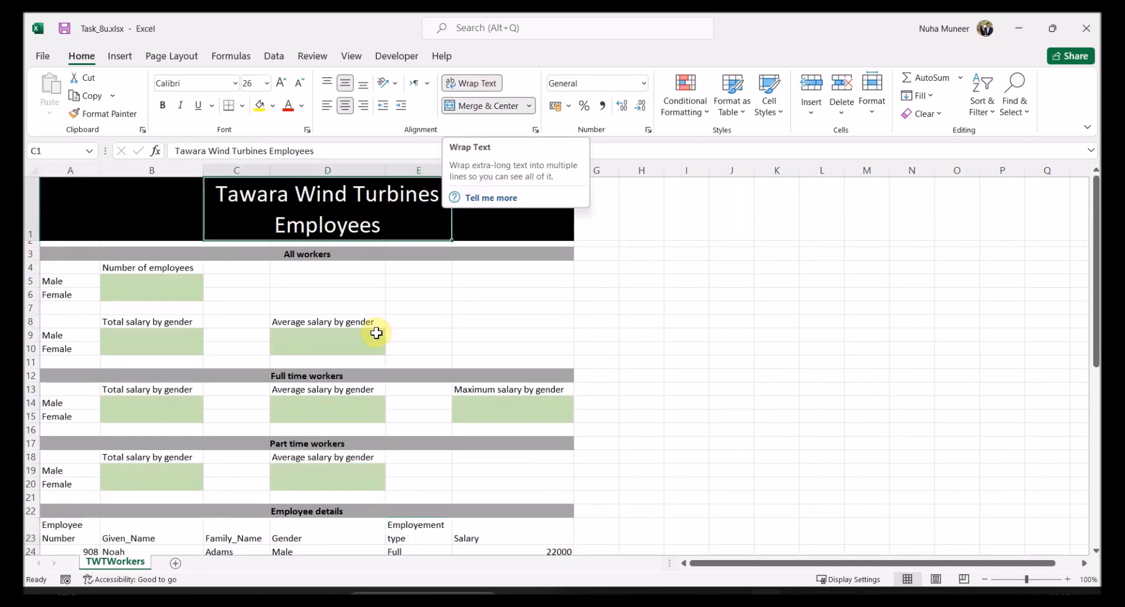
# - Review the green cells for employee counts, total salaries and average salaries by gender
pyautogui.click(375, 334)
pyautogui.click(153, 294)
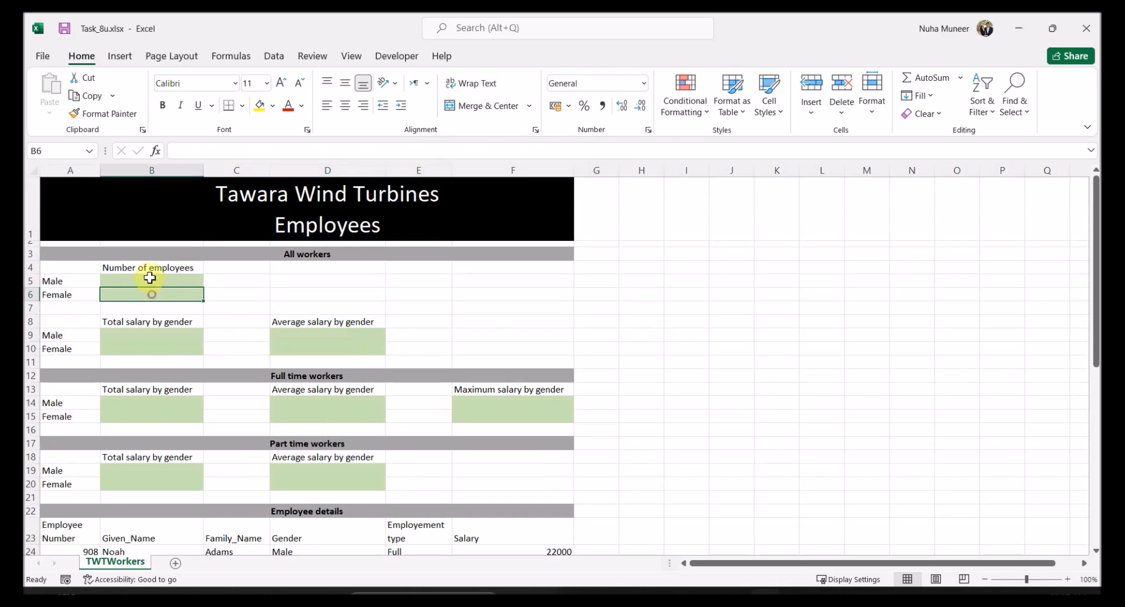
pyautogui.click(150, 281)
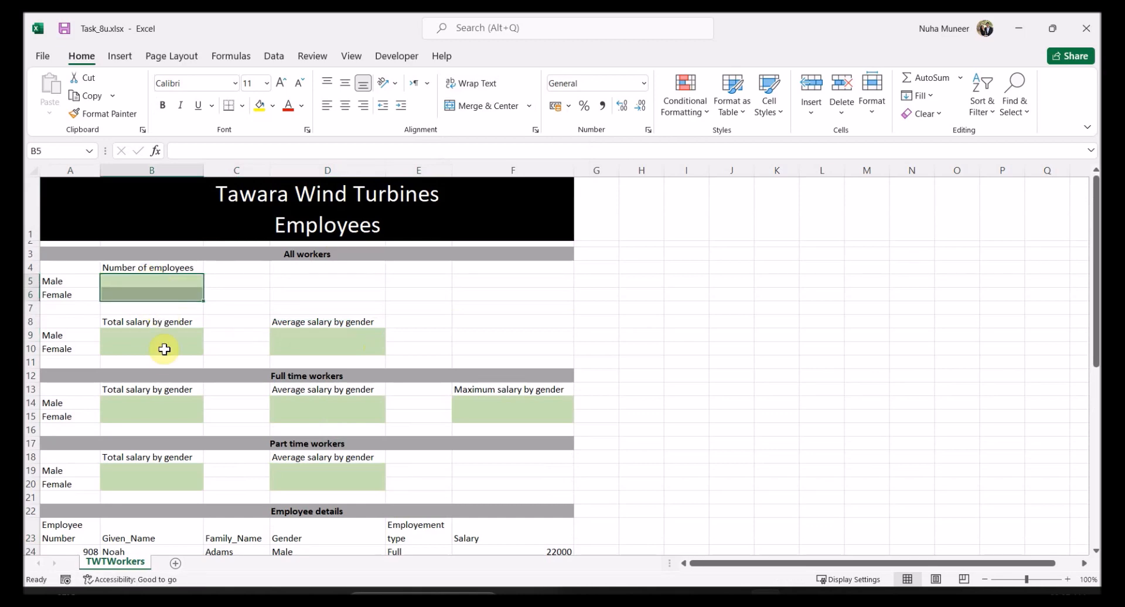
pyautogui.click(165, 335)
pyautogui.click(320, 338)
pyautogui.click(287, 414)
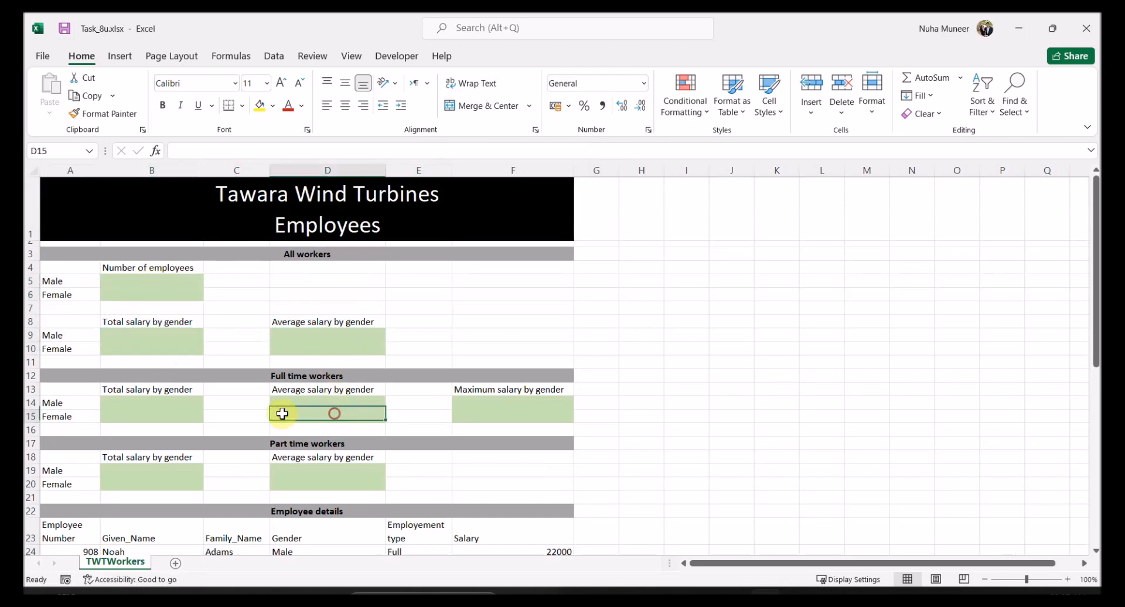
pyautogui.click(182, 413)
pyautogui.scroll(-4, 427, 438)
pyautogui.scroll(4, 428, 437)
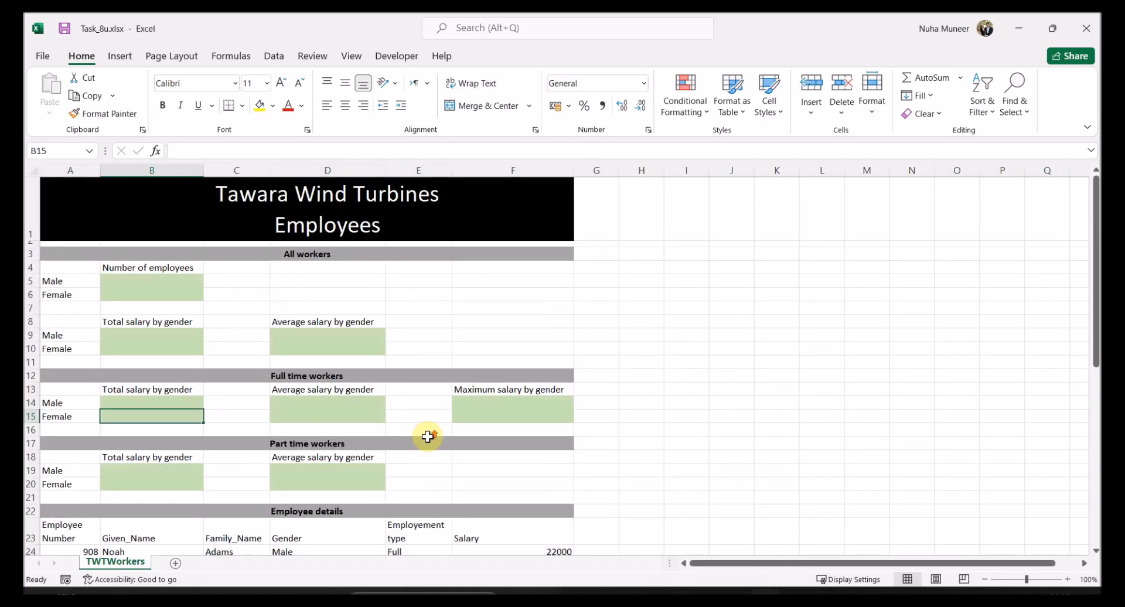
# - Read the Task 8u instructions in the PDF on entering functions in the green cells and rounding the results
pyautogui.hotkey('alt', 'Tab')
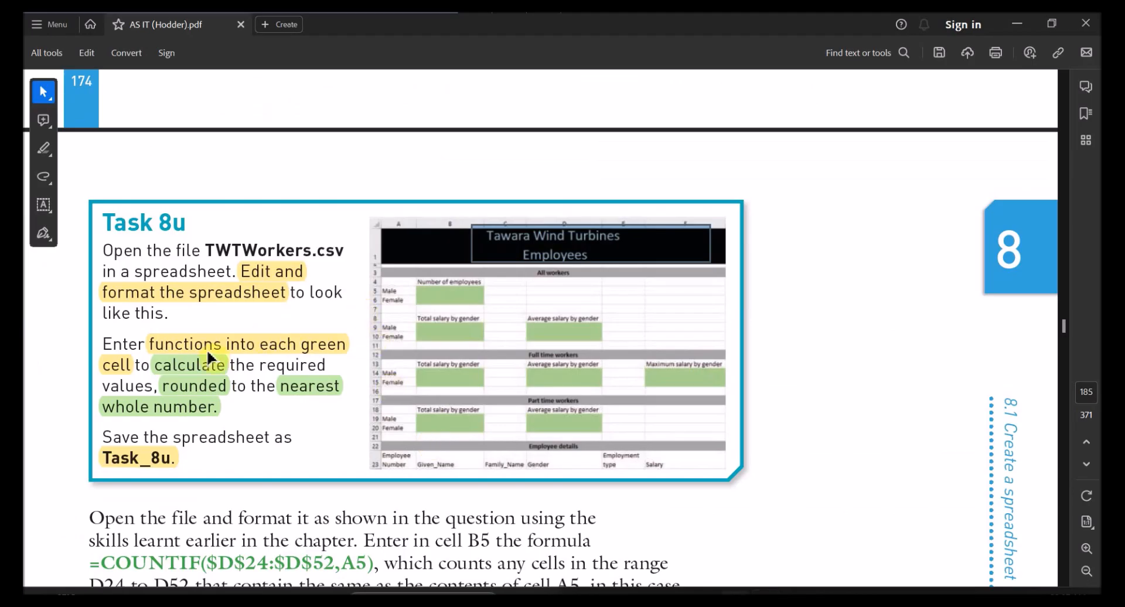
pyautogui.click(224, 343)
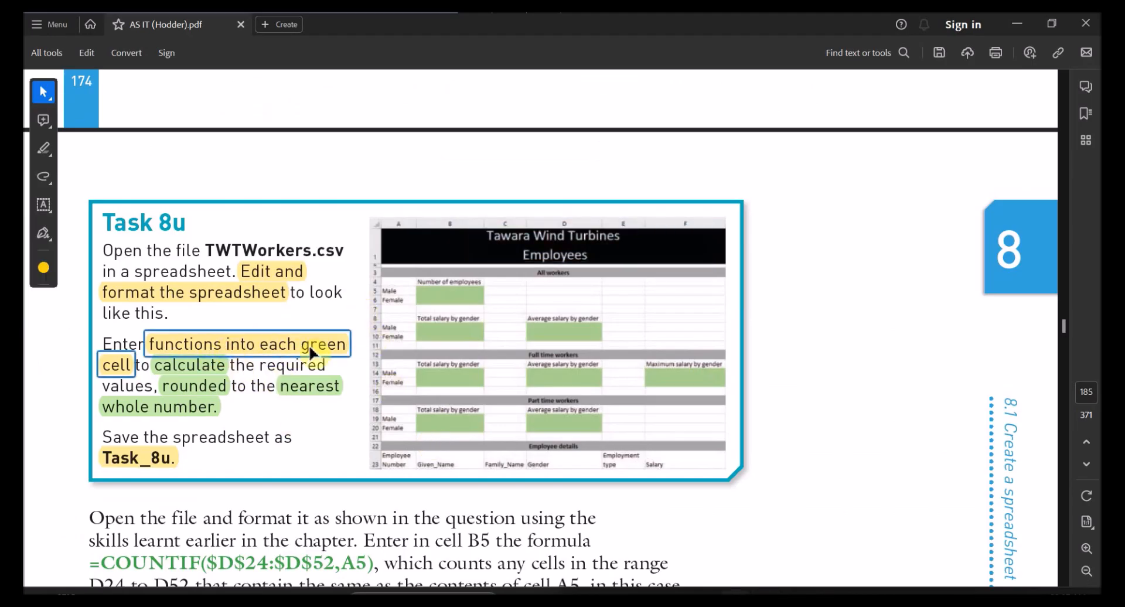
pyautogui.moveTo(405, 286); pyautogui.dragTo(504, 305)
pyautogui.click(219, 366)
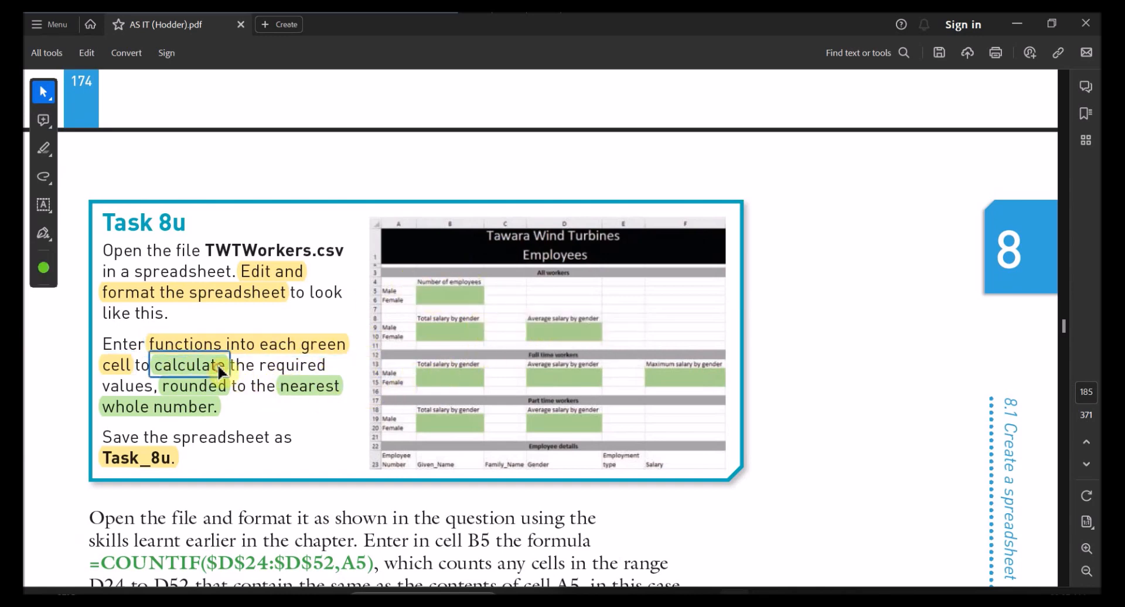
pyautogui.click(216, 405)
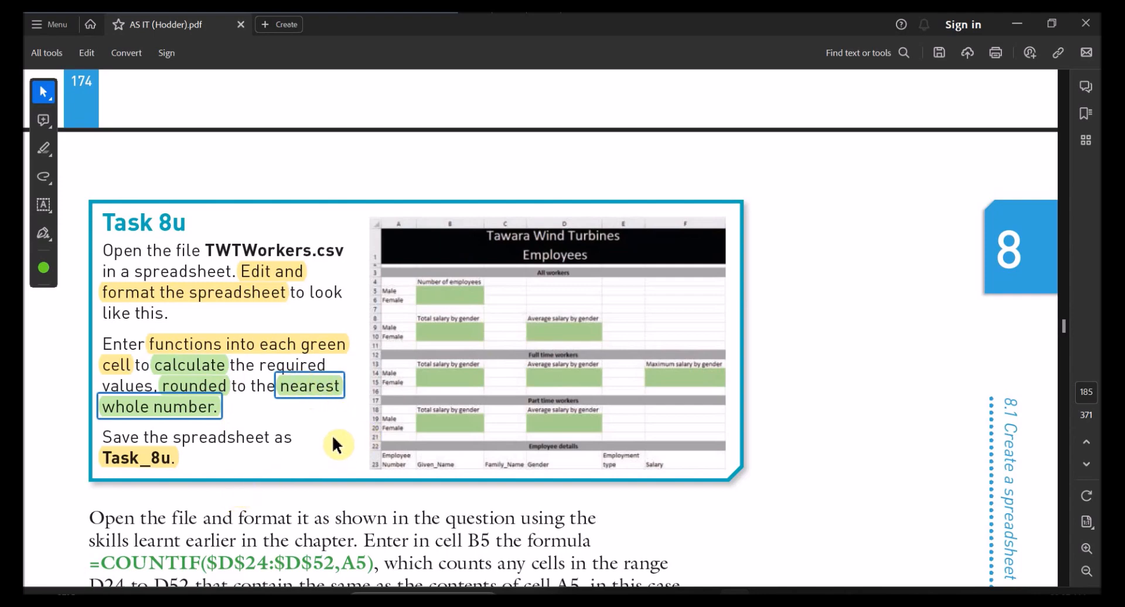
# - Return to the Task_8u.xlsx workbook and examine the all workers, full time workers and part time workers sections
pyautogui.hotkey('alt', 'Tab')
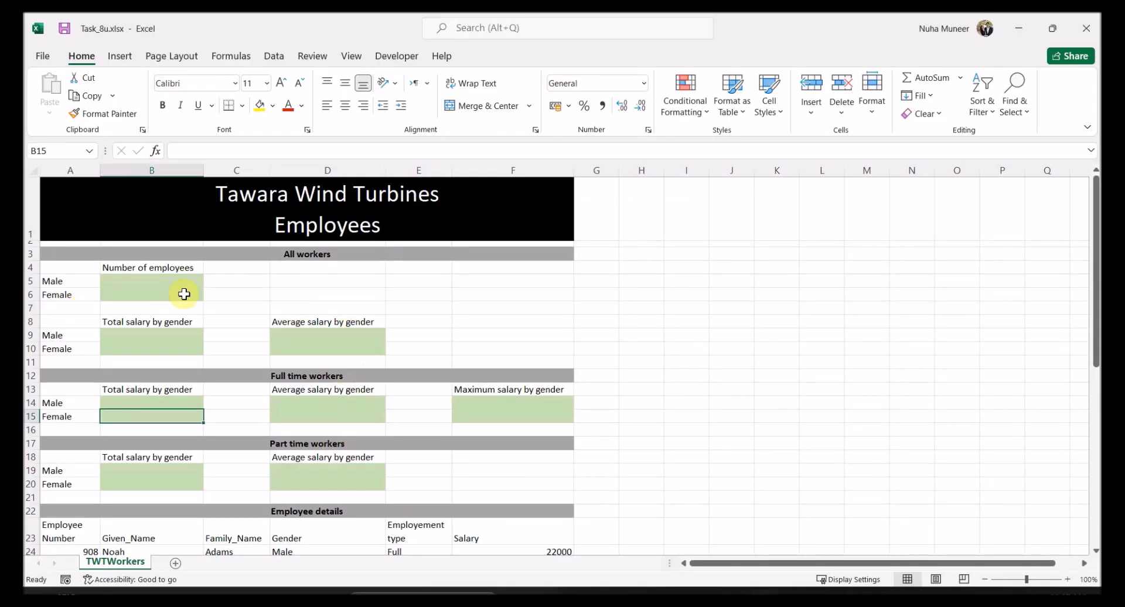
pyautogui.click(298, 253)
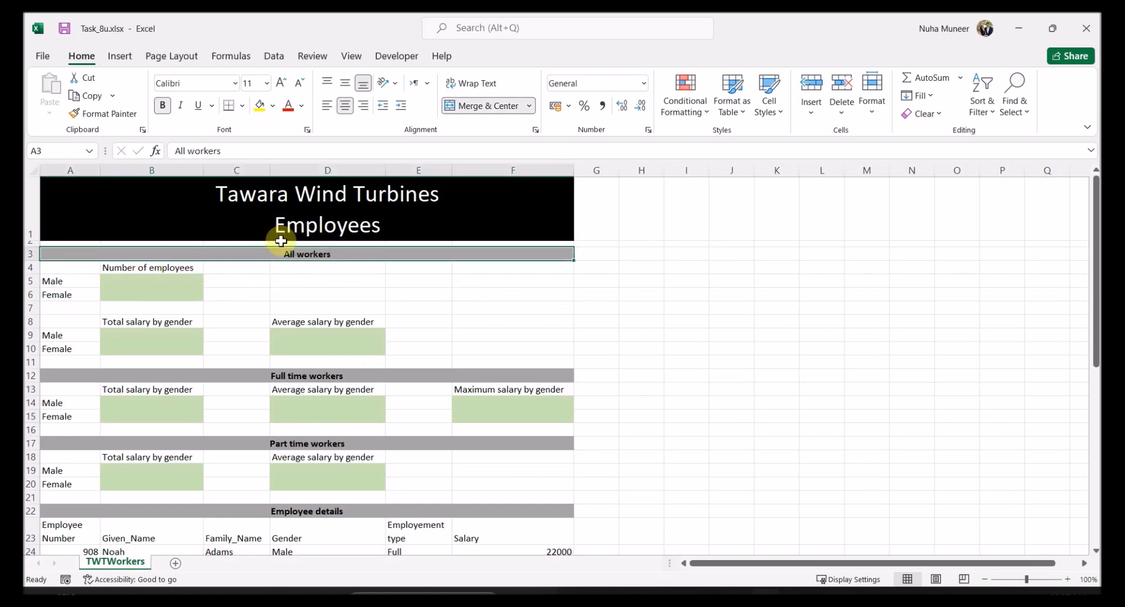
pyautogui.click(302, 376)
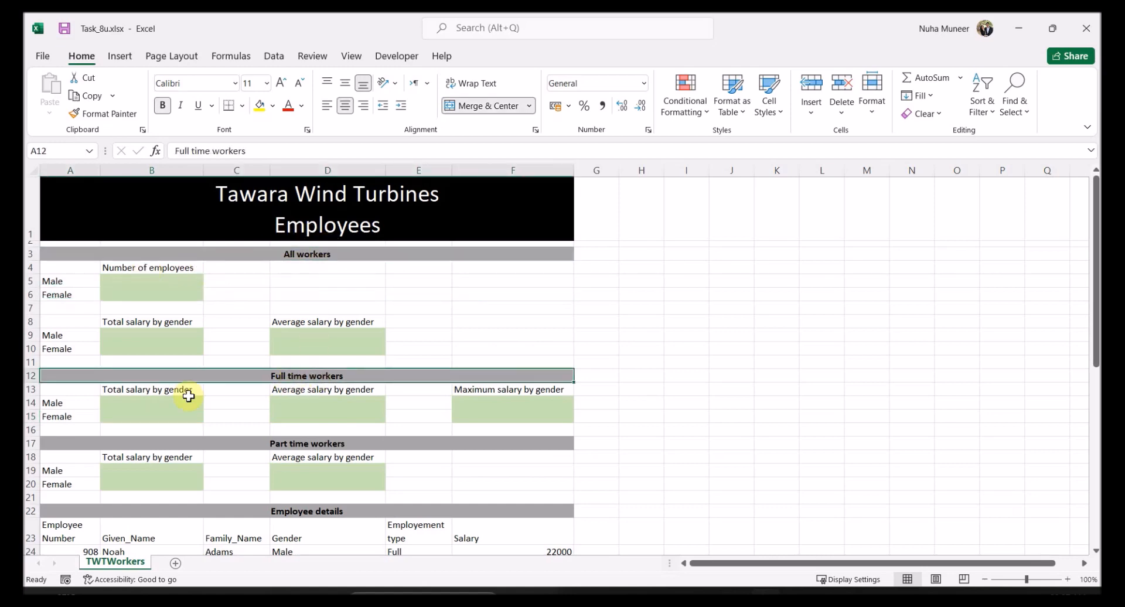
pyautogui.click(311, 443)
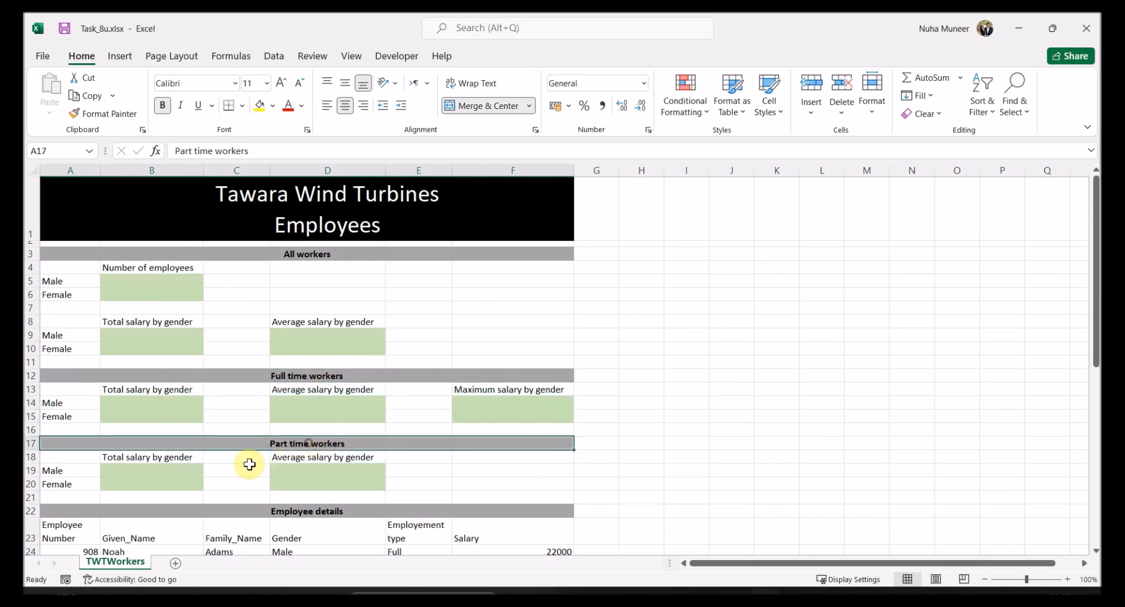
# - Review the all workers section, the employee details and the cell for the number of male employees
pyautogui.click(306, 253)
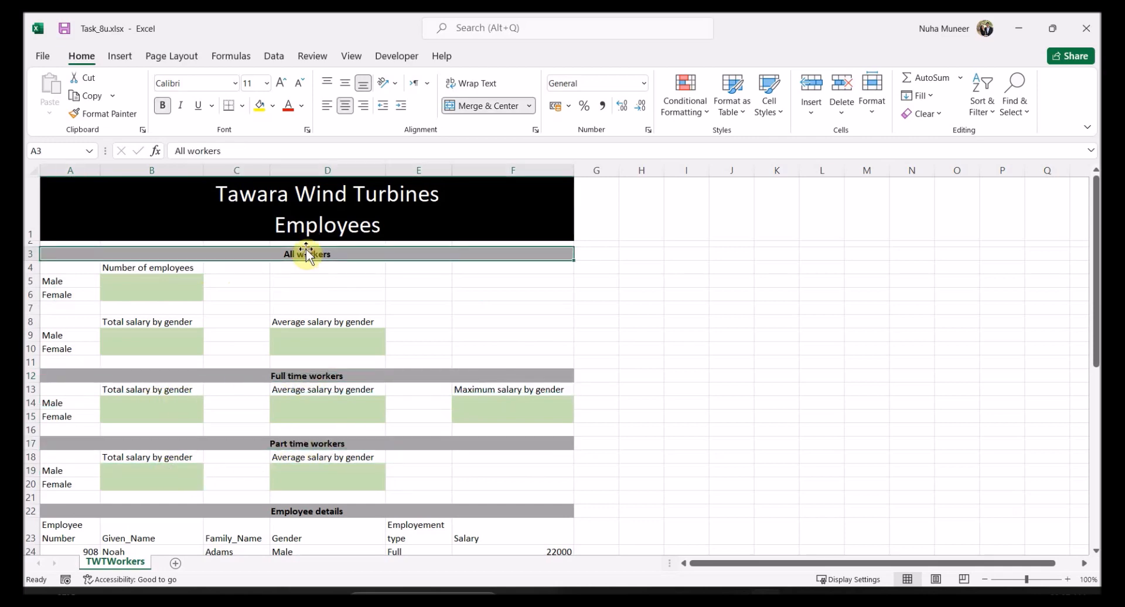
pyautogui.scroll(-5, 462, 445)
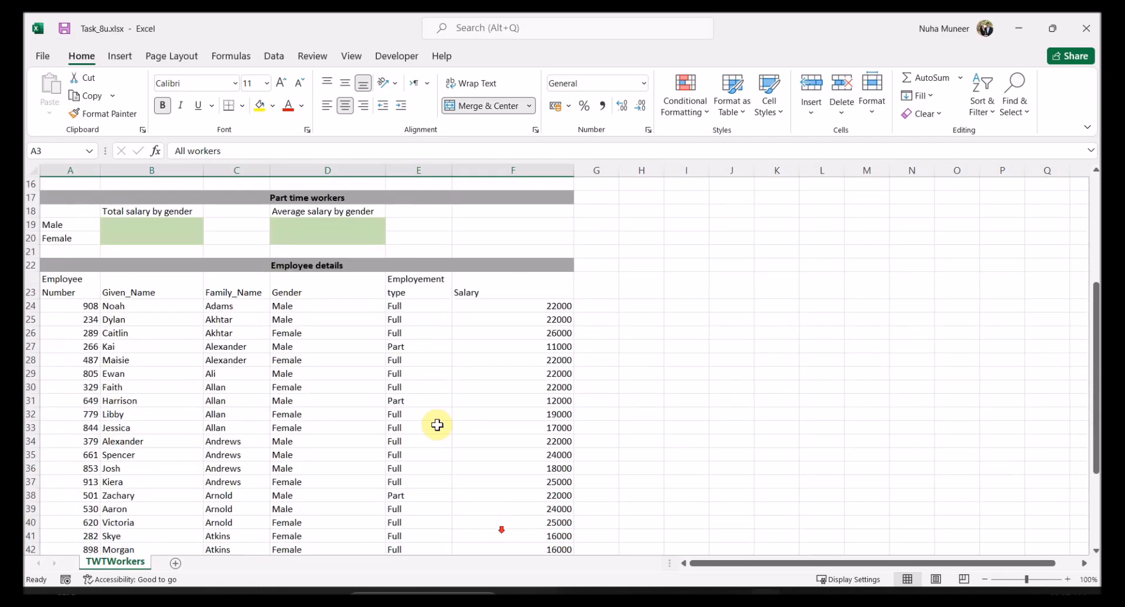
pyautogui.scroll(5, 410, 480)
pyautogui.click(138, 282)
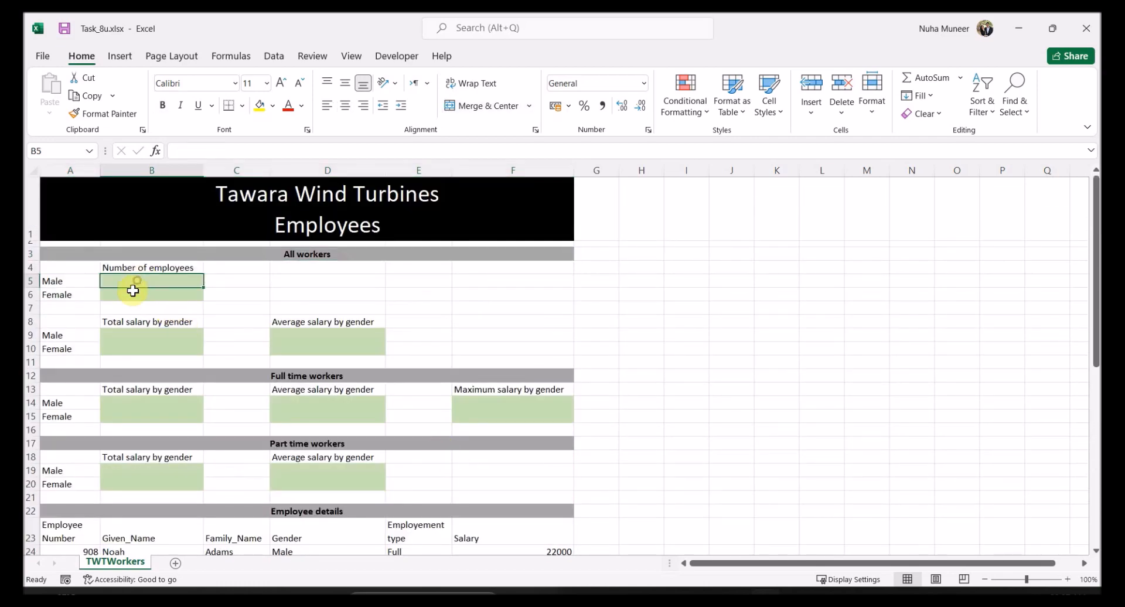
pyautogui.click(75, 281)
pyautogui.click(130, 280)
pyautogui.click(150, 267)
pyautogui.click(146, 281)
pyautogui.click(76, 282)
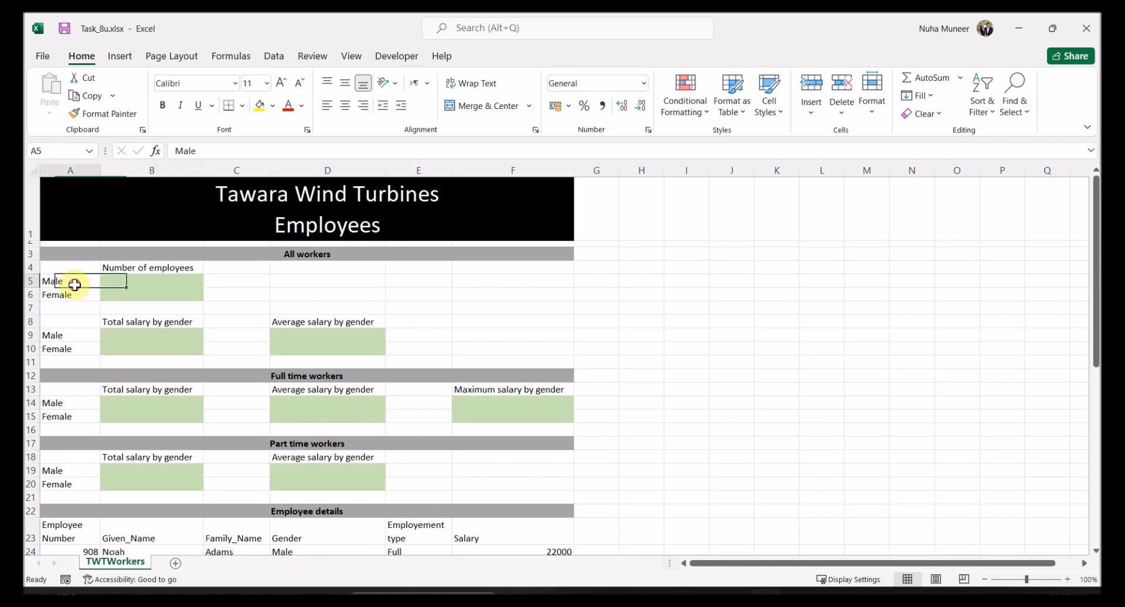
# - Start a COUNTIF formula in B5 for the number of male employees, with gender cells D24:D52 as its range
pyautogui.click(141, 281)
pyautogui.write('=coun')
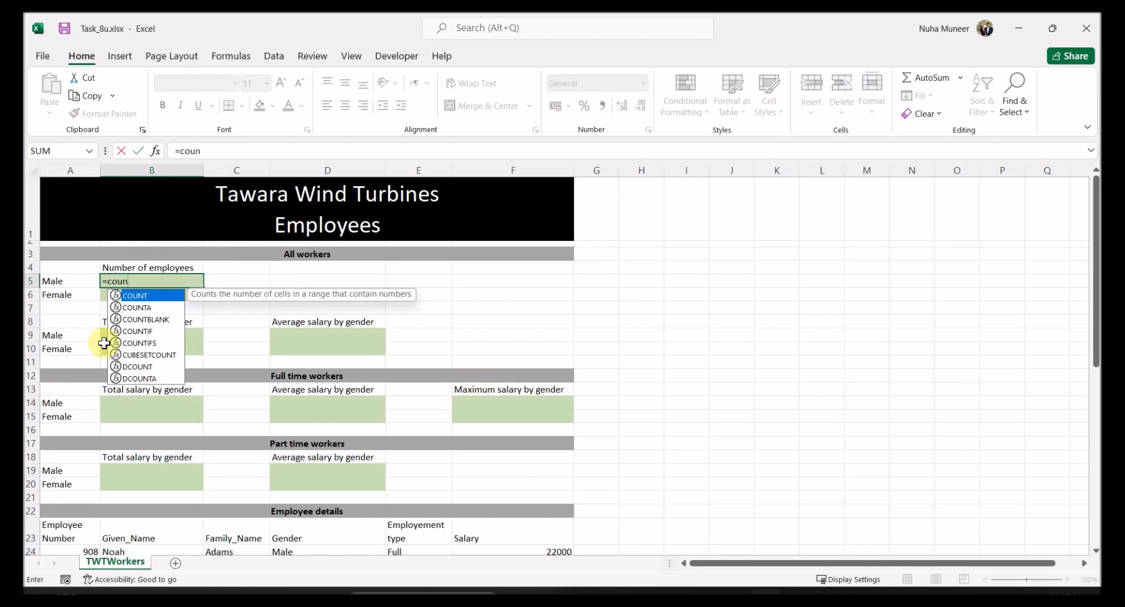
pyautogui.doubleClick(147, 332)
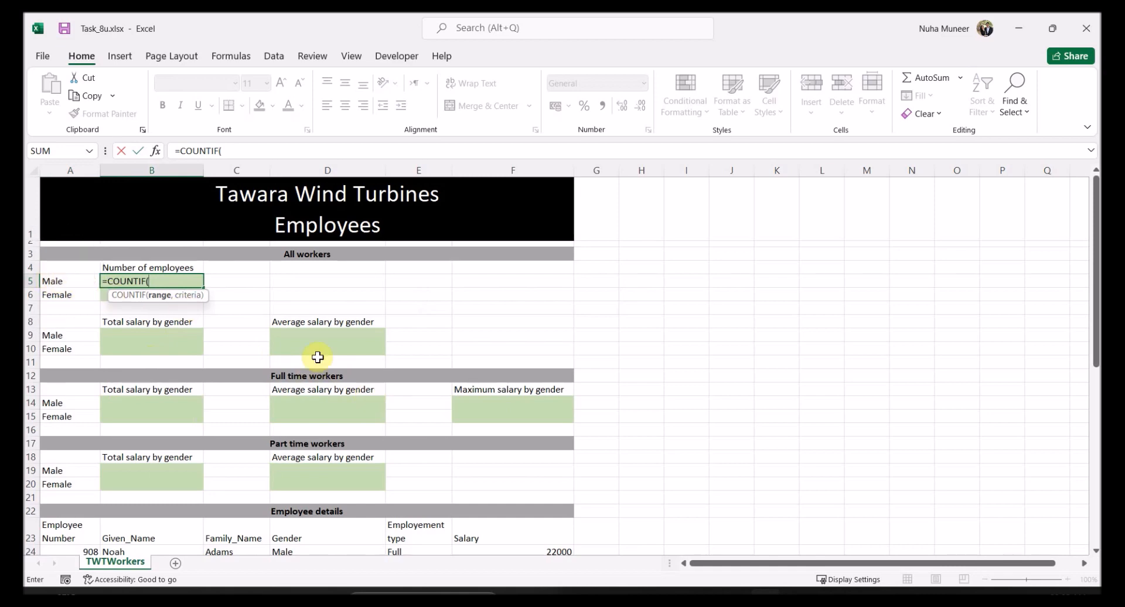
pyautogui.scroll(-3, 381, 388)
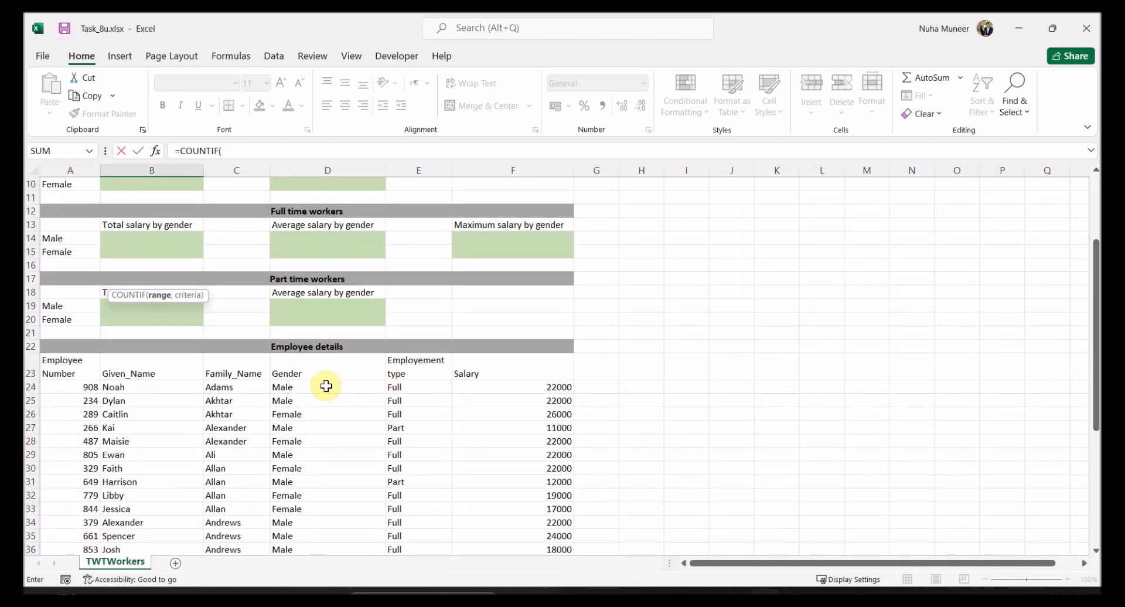
pyautogui.moveTo(284, 387); pyautogui.dragTo(289, 523)
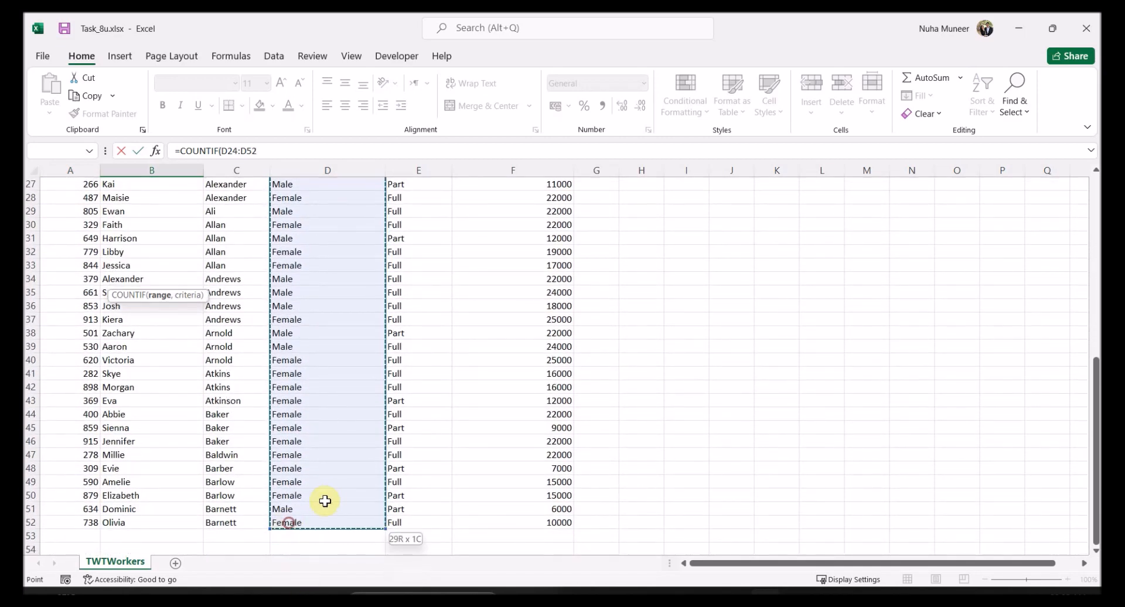
pyautogui.scroll(9, 324, 499)
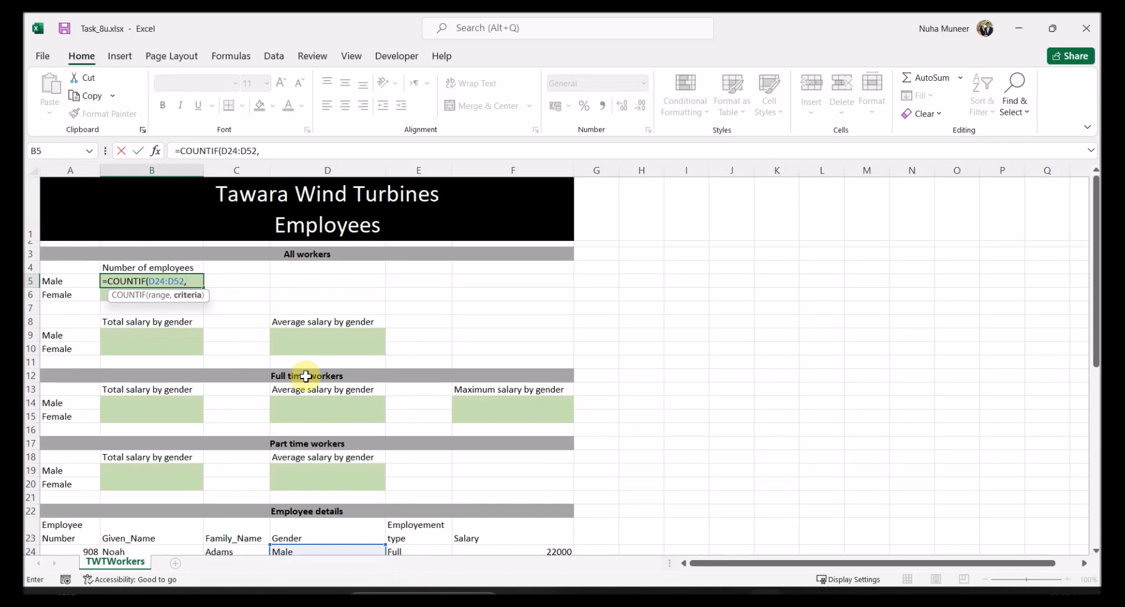
# - Try cell A5 and the text "Male" as the COUNTIF criteria in B5, and clear them from the formula
pyautogui.click(59, 284)
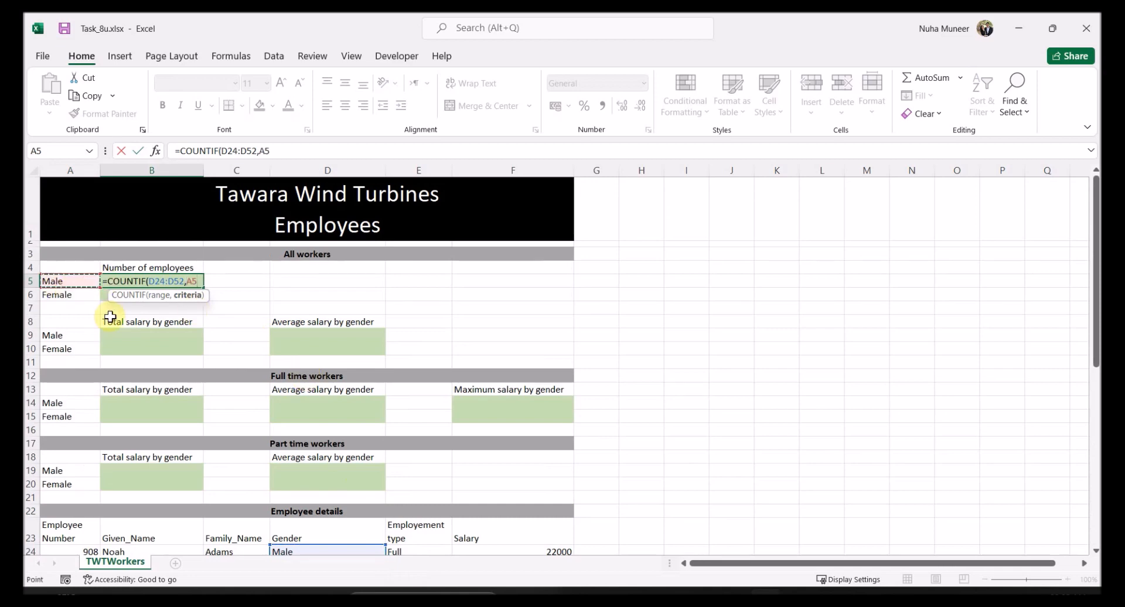
pyautogui.press('BackSpace')
pyautogui.press('BackSpace')
pyautogui.write('"')
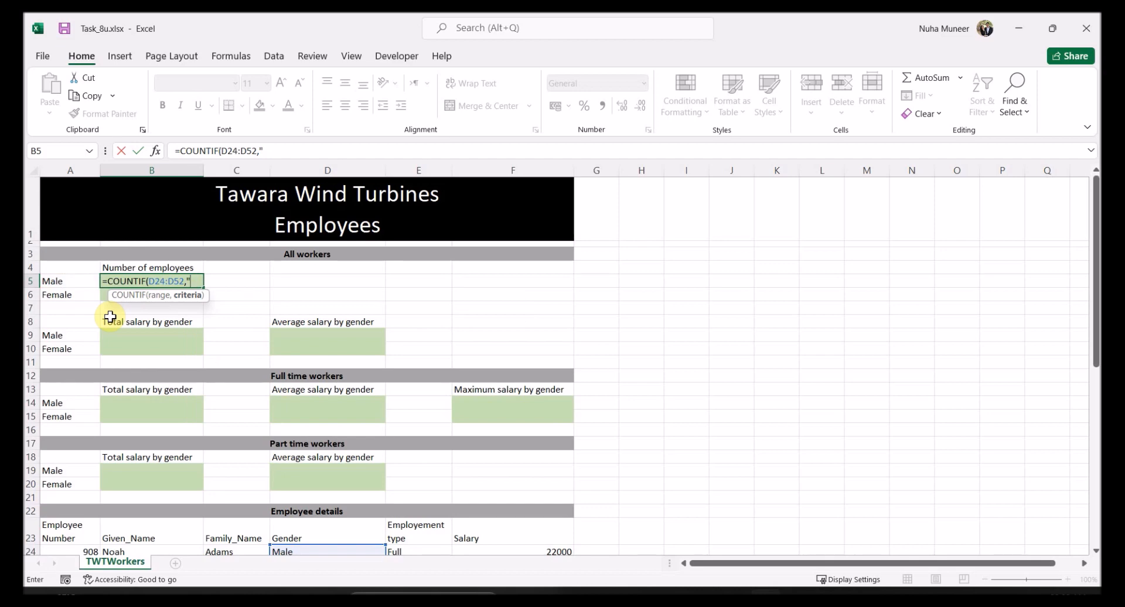
pyautogui.write('Male"')
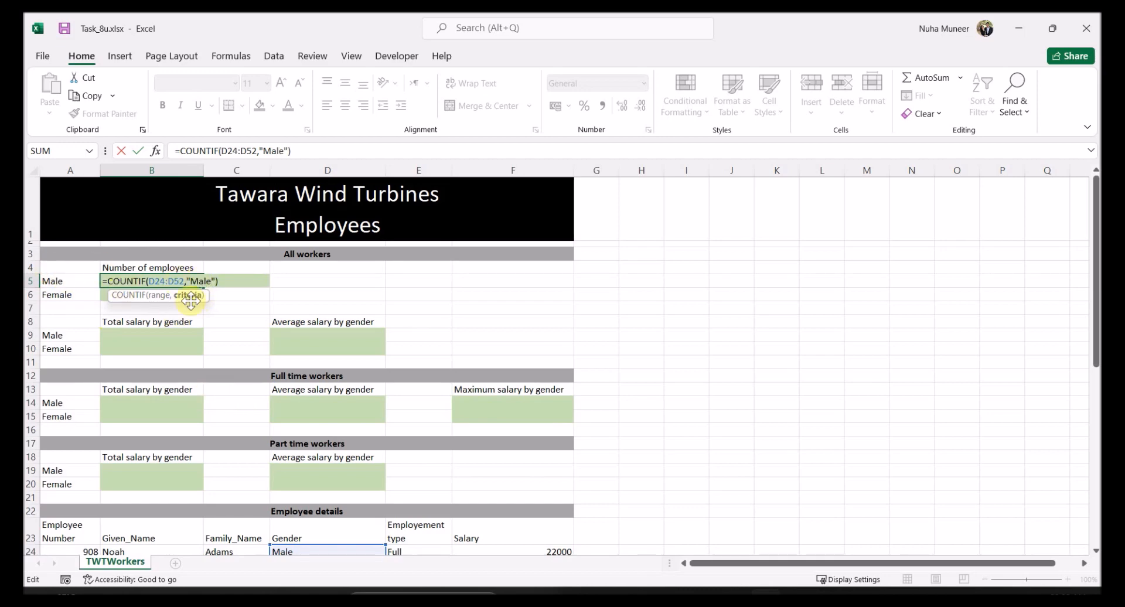
pyautogui.press('BackSpace')
pyautogui.press('BackSpace')
pyautogui.press('BackSpace')
pyautogui.press('BackSpace')
pyautogui.press('BackSpace')
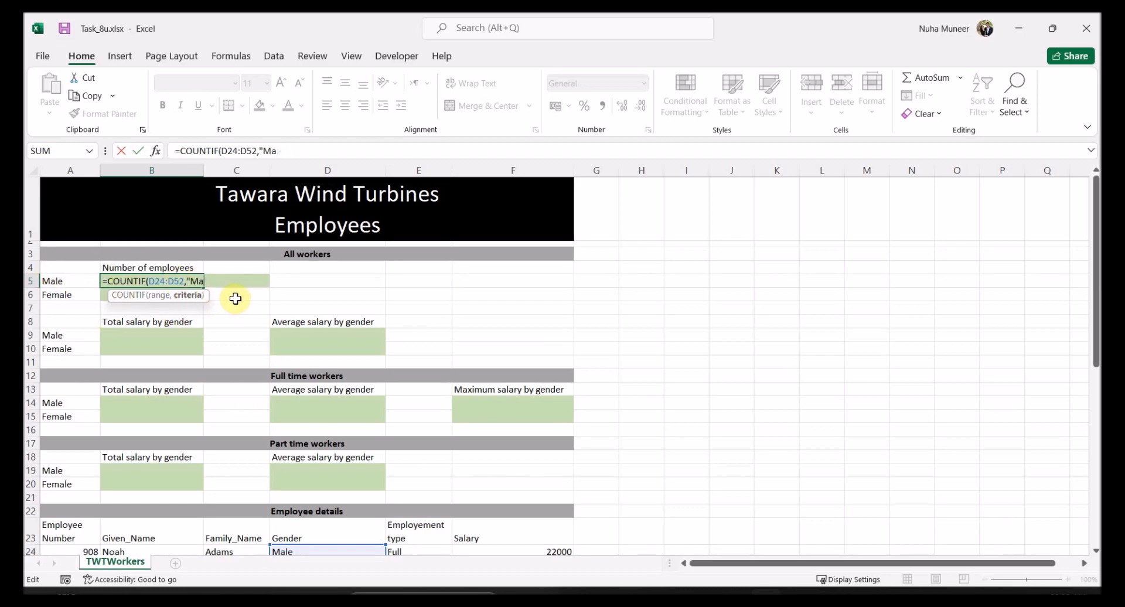
# - Complete the COUNTIF formula in B5 with cell A5 as its criteria
pyautogui.click(74, 282)
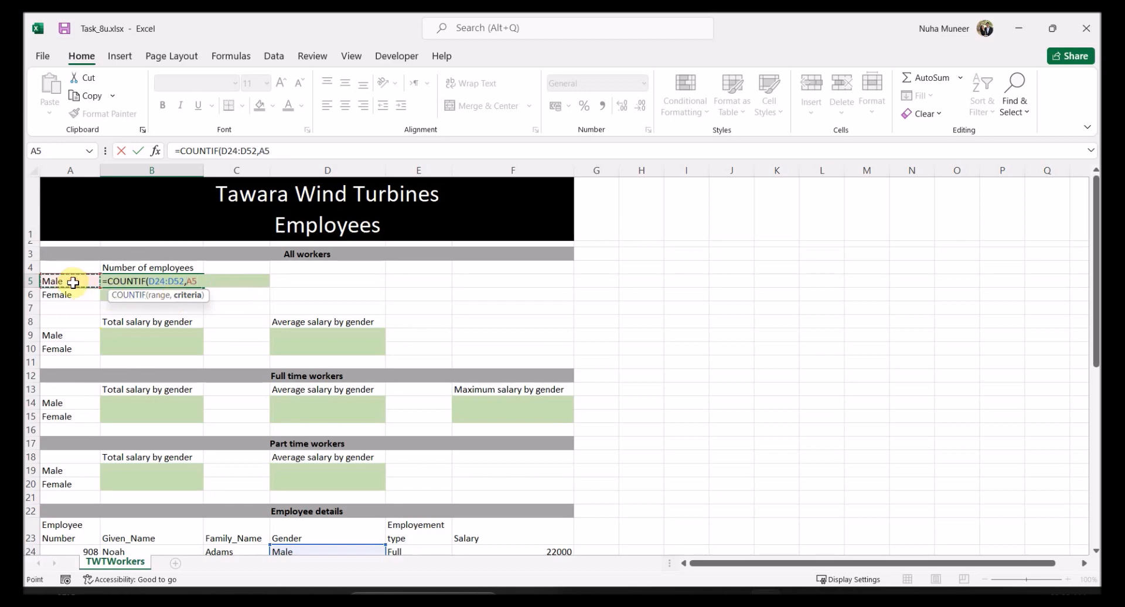
pyautogui.press('Return')
pyautogui.click(189, 281)
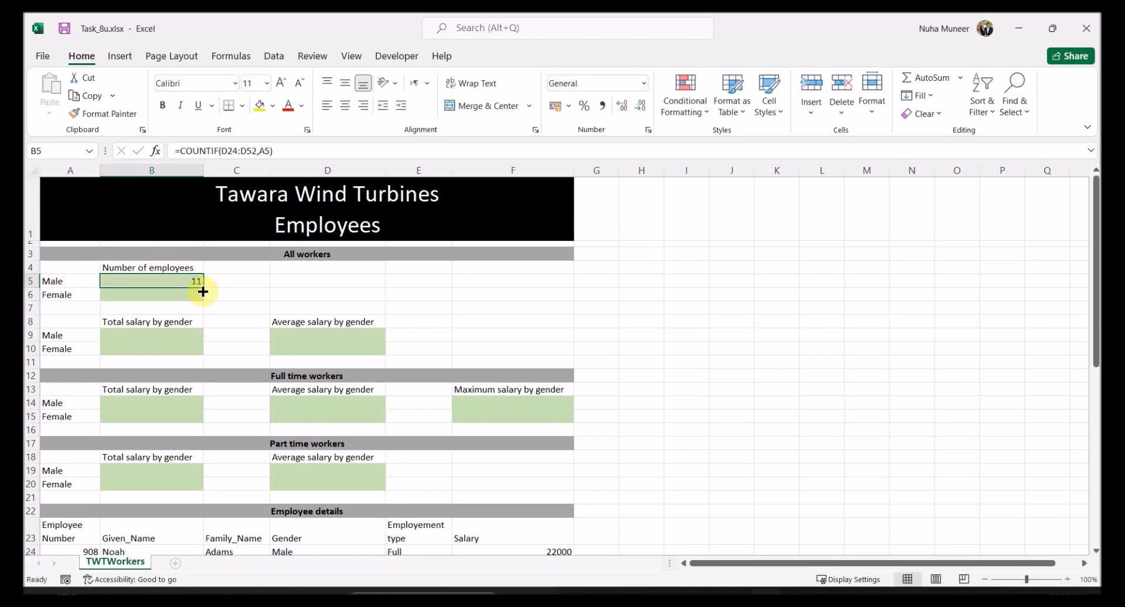
# - Make the COUNTIF range in B5 absolute as $D$24:$D$52, keeping the criteria A5 relative
pyautogui.doubleClick(169, 279)
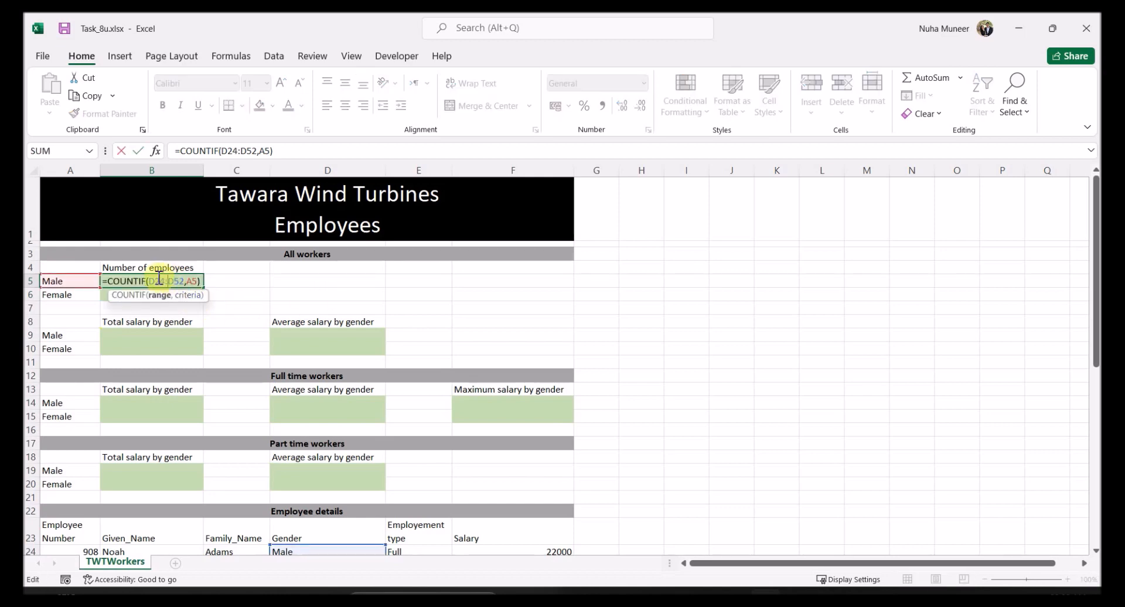
pyautogui.press('F4')
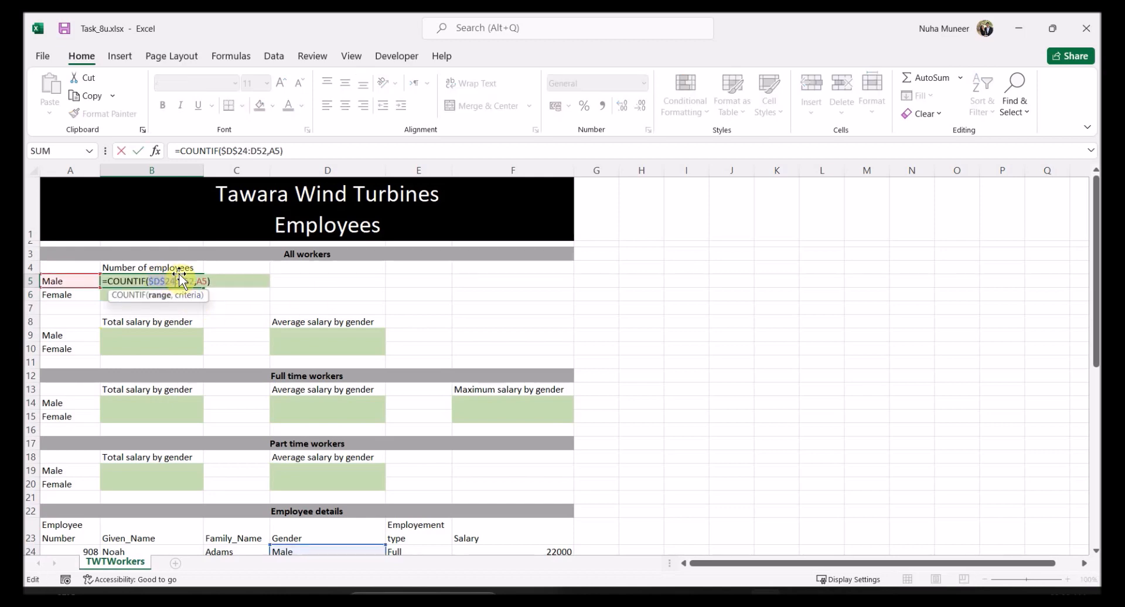
pyautogui.click(188, 281)
pyautogui.press('F4')
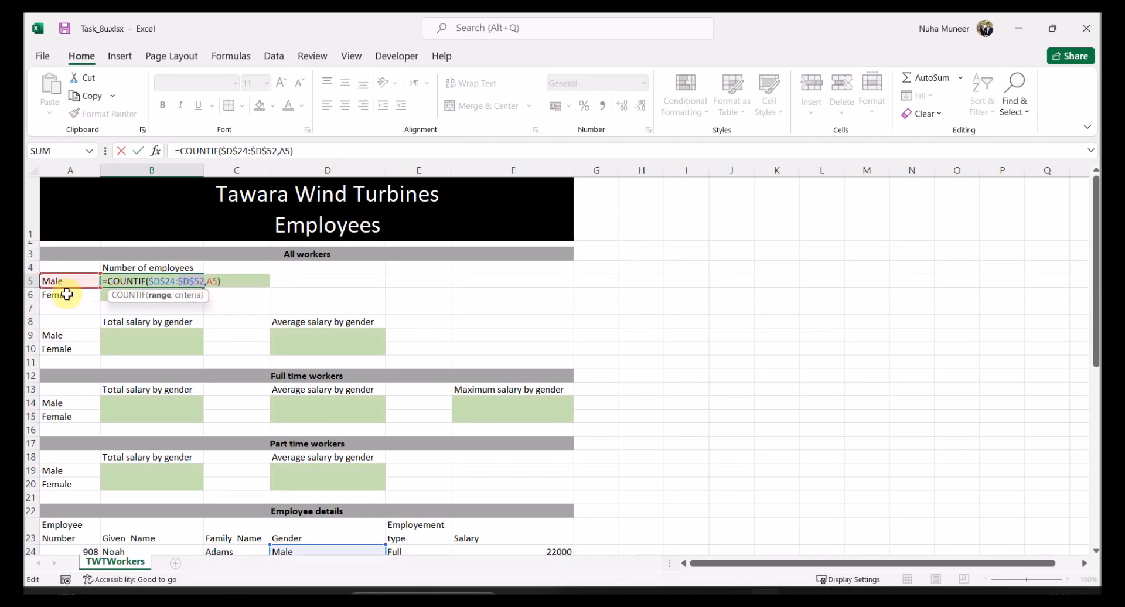
pyautogui.hotkey('ctrl', 'Return')
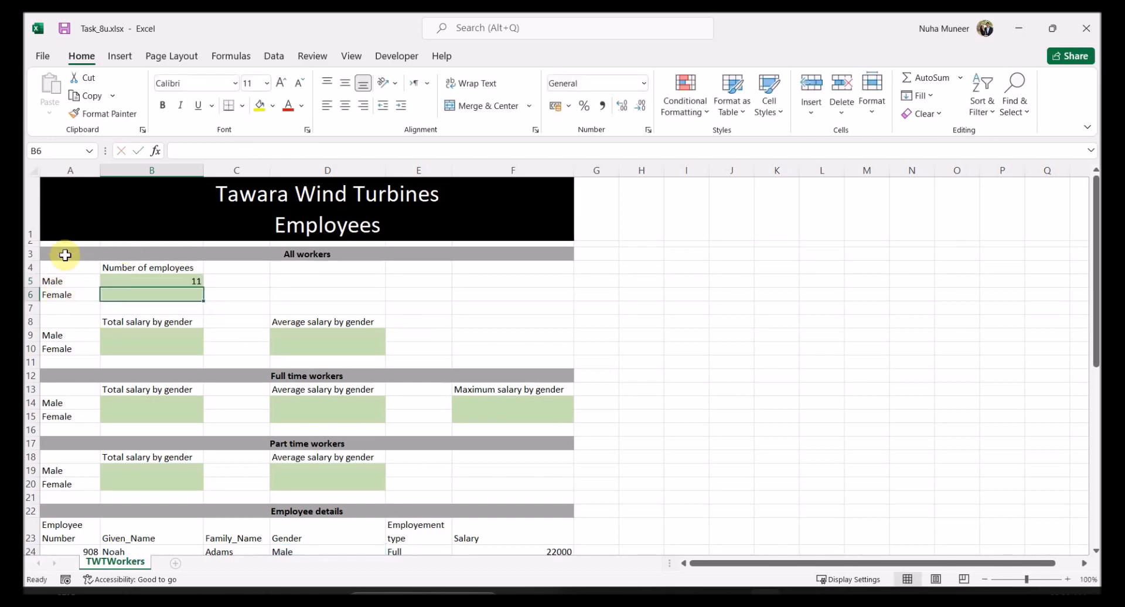
# - Fill the COUNTIF formula from B5 into B6 for the female employees and check the range it references
pyautogui.moveTo(199, 291); pyautogui.dragTo(198, 300)
pyautogui.doubleClick(186, 294)
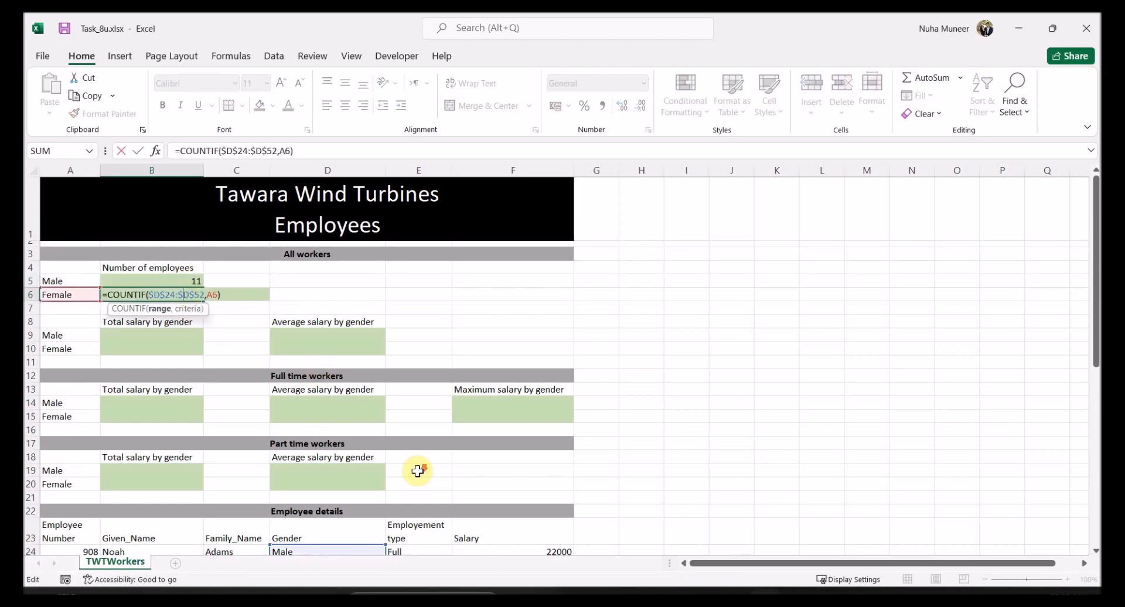
pyautogui.scroll(-5, 402, 466)
pyautogui.scroll(-13, 366, 393)
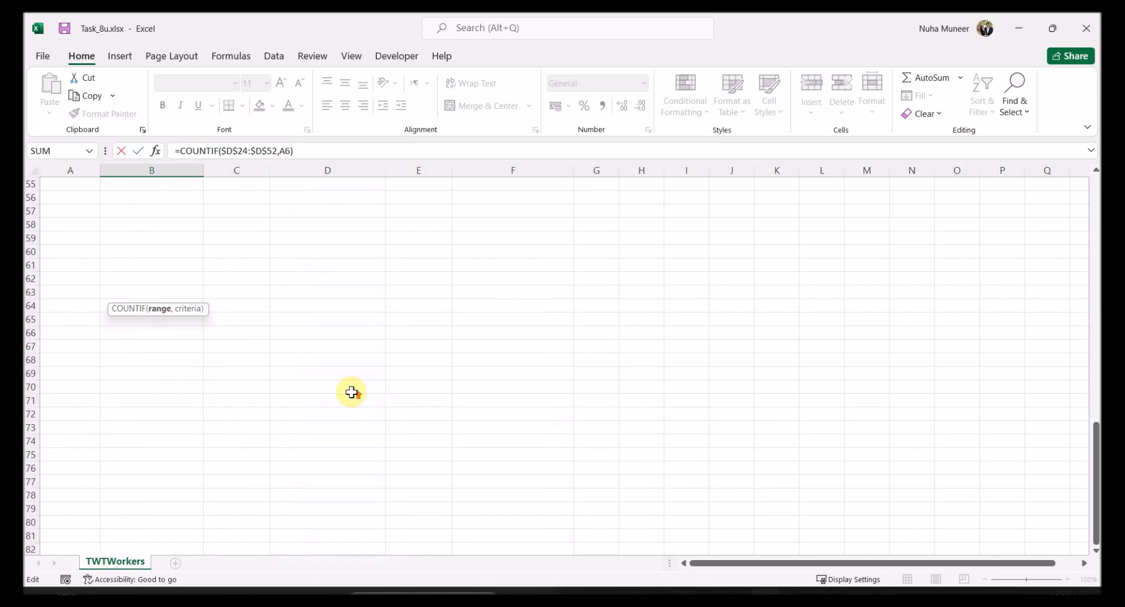
pyautogui.scroll(4, 366, 398)
pyautogui.scroll(14, 351, 381)
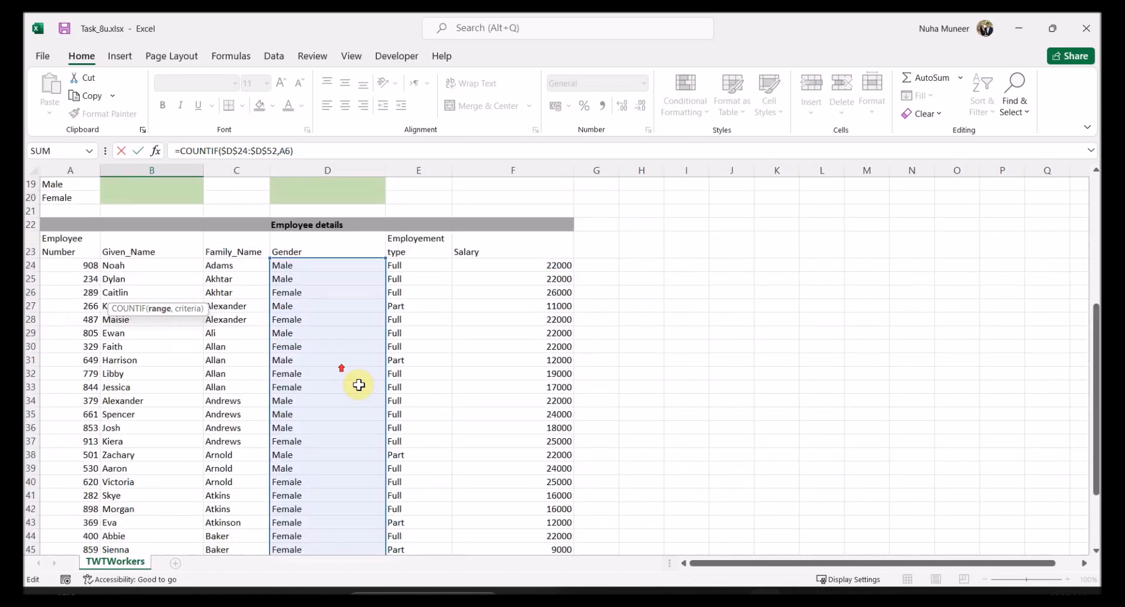
pyautogui.press('Return')
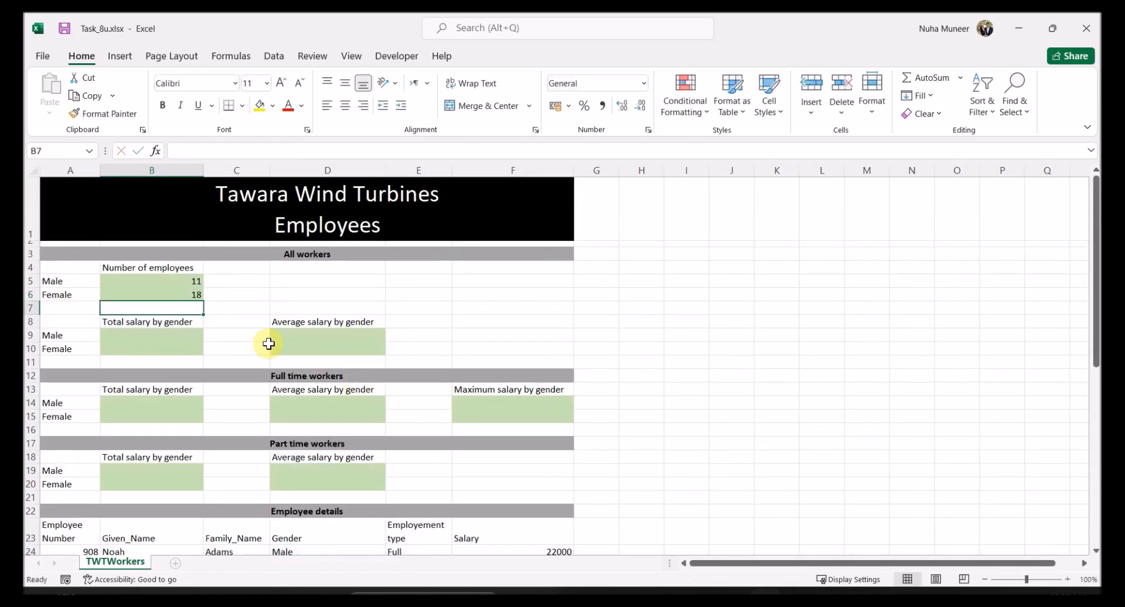
# - Start a SUMIF formula in B9 for the male total salary, with the gender cells D24:D52 as its range
pyautogui.press('Down')
pyautogui.press('Down')
pyautogui.click(129, 323)
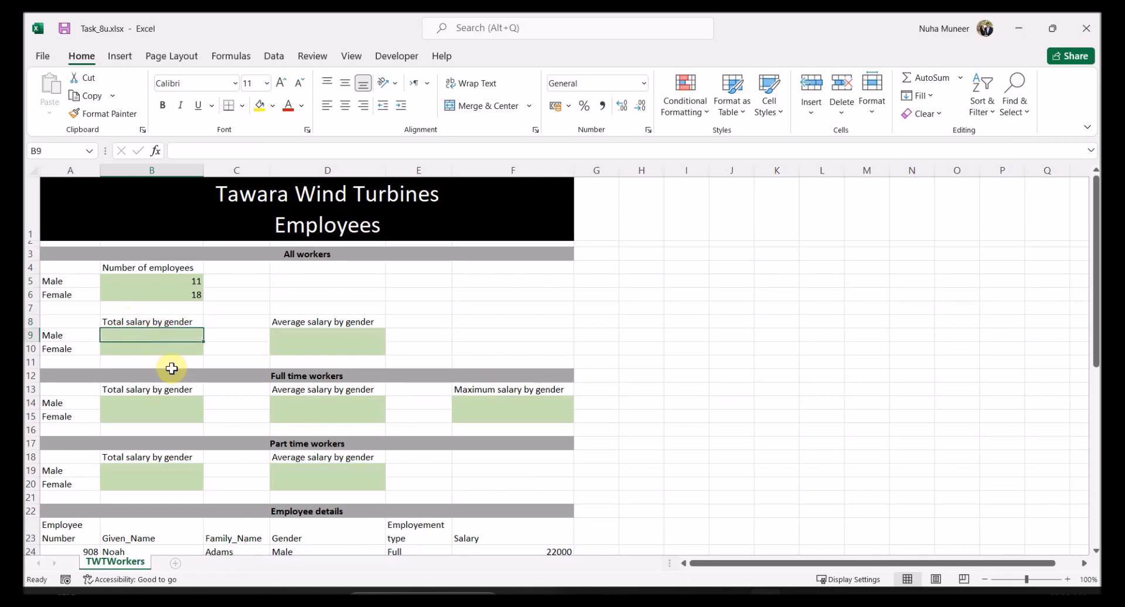
pyautogui.click(119, 267)
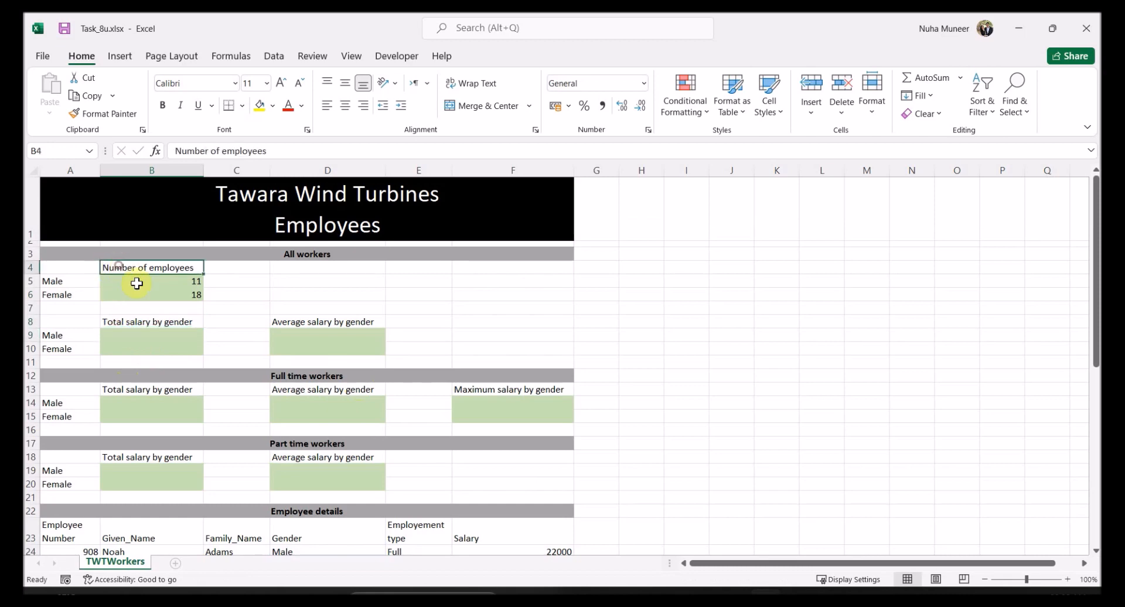
pyautogui.click(119, 322)
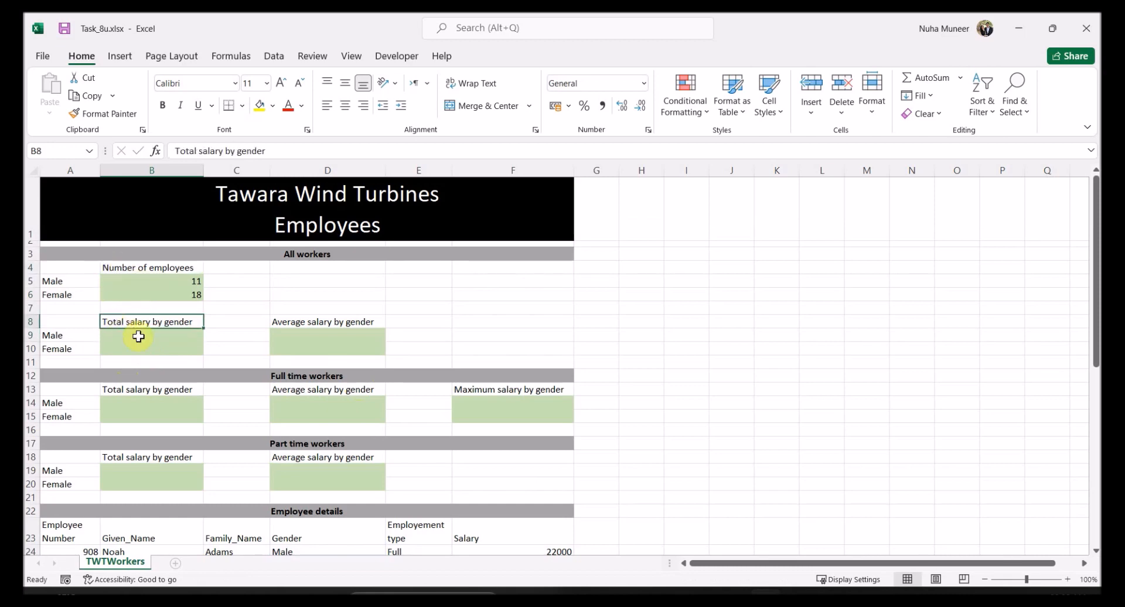
pyautogui.click(138, 336)
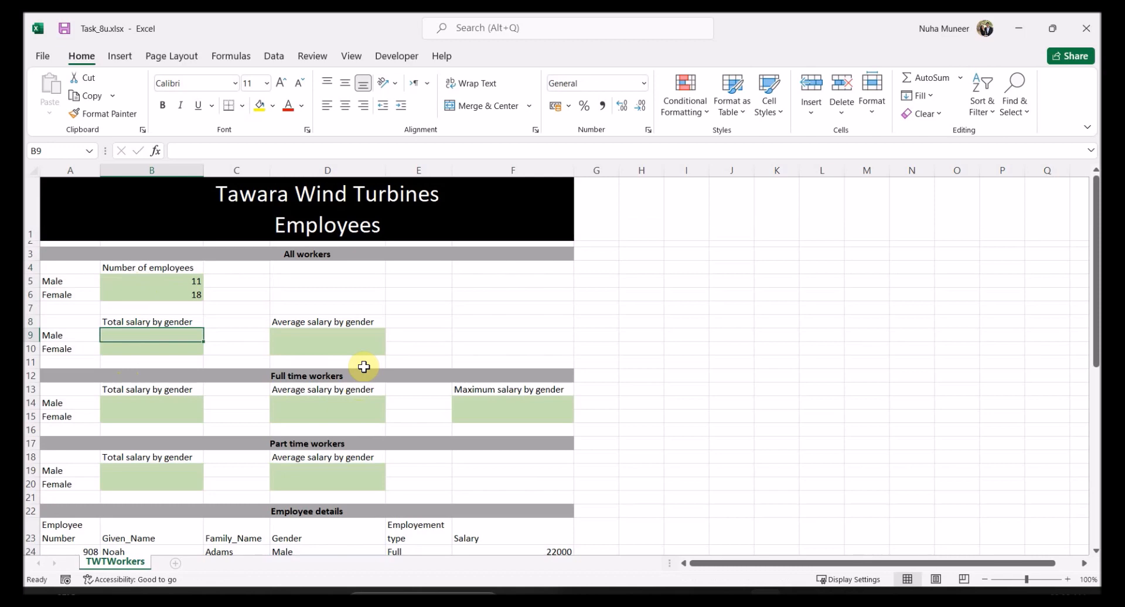
pyautogui.write('=sumif')
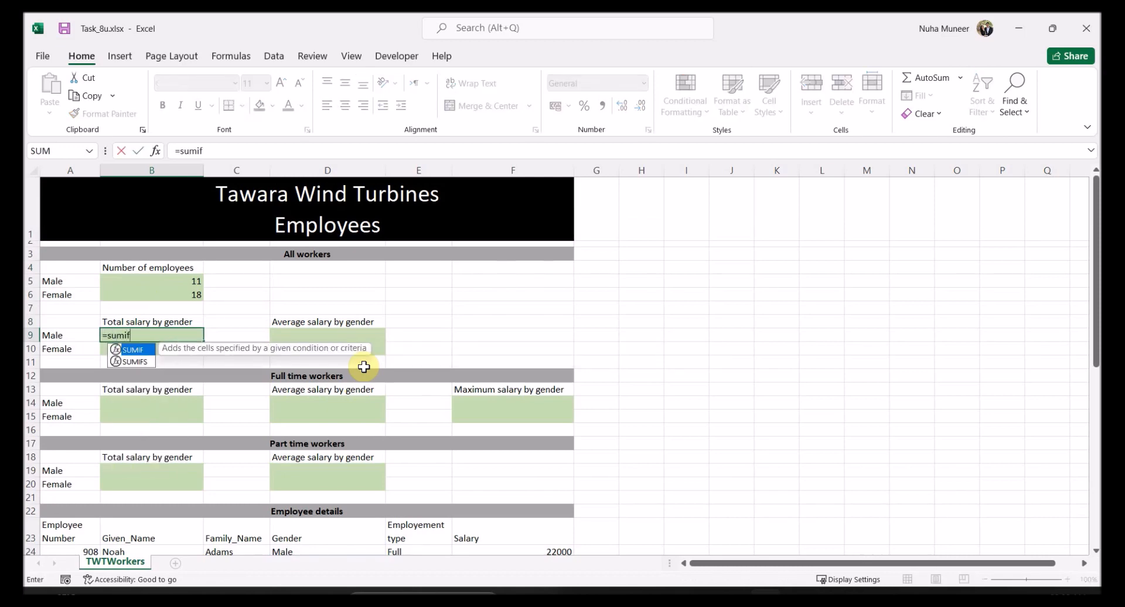
pyautogui.write('(')
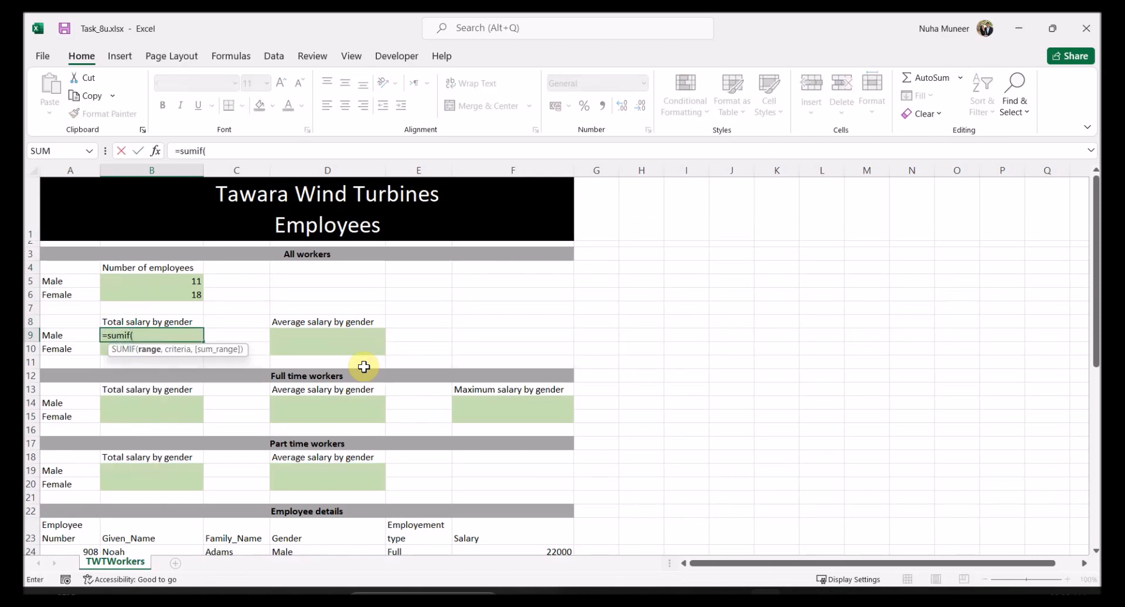
pyautogui.scroll(-1, 364, 367)
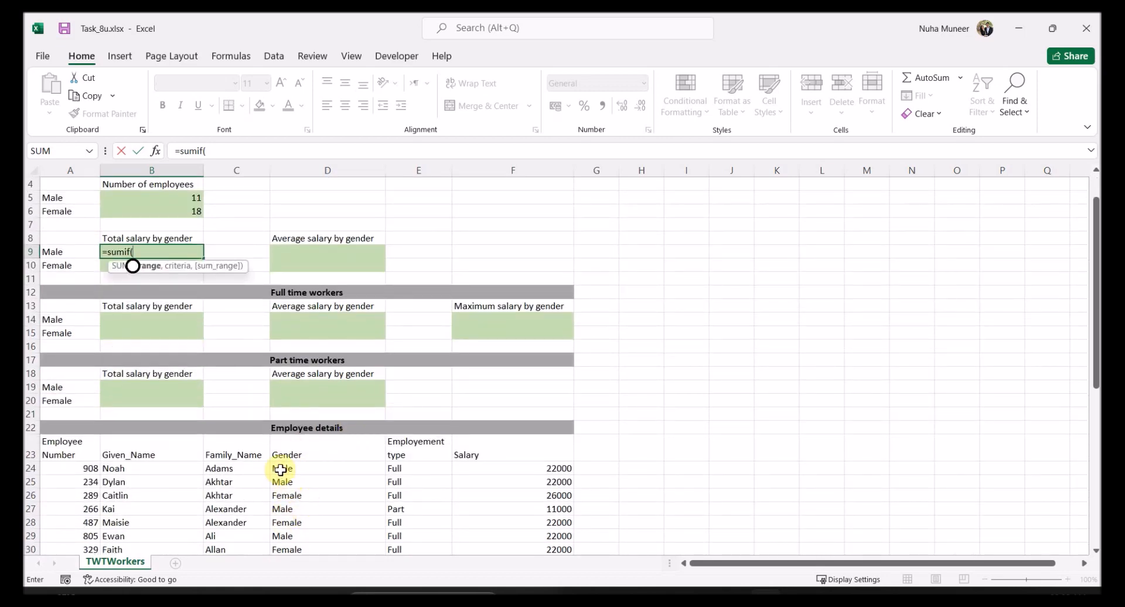
pyautogui.scroll(1, 281, 463)
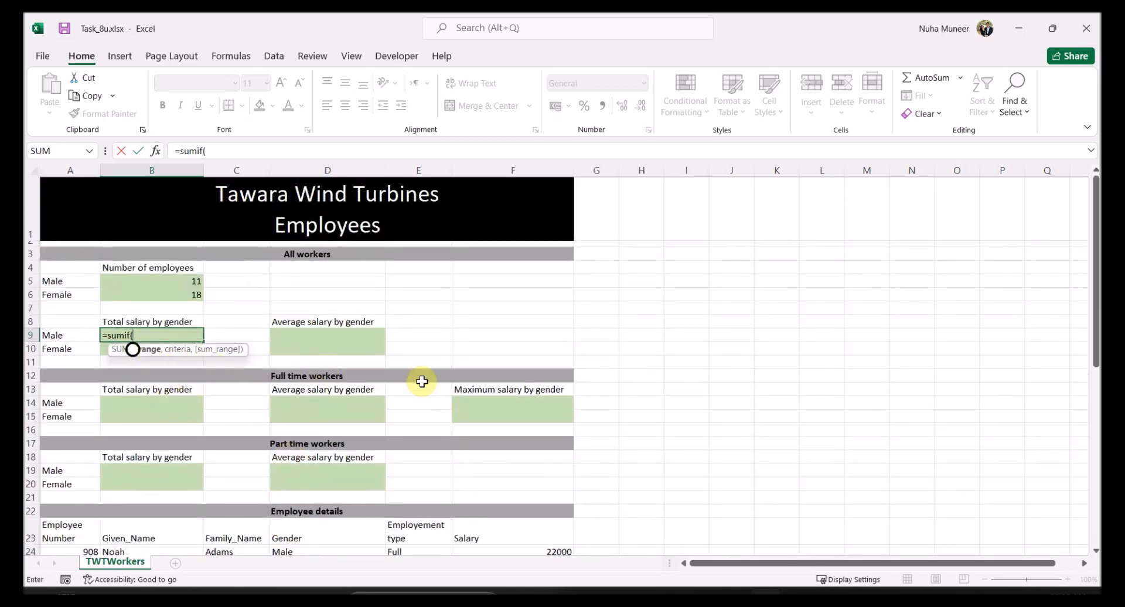
pyautogui.write('d')
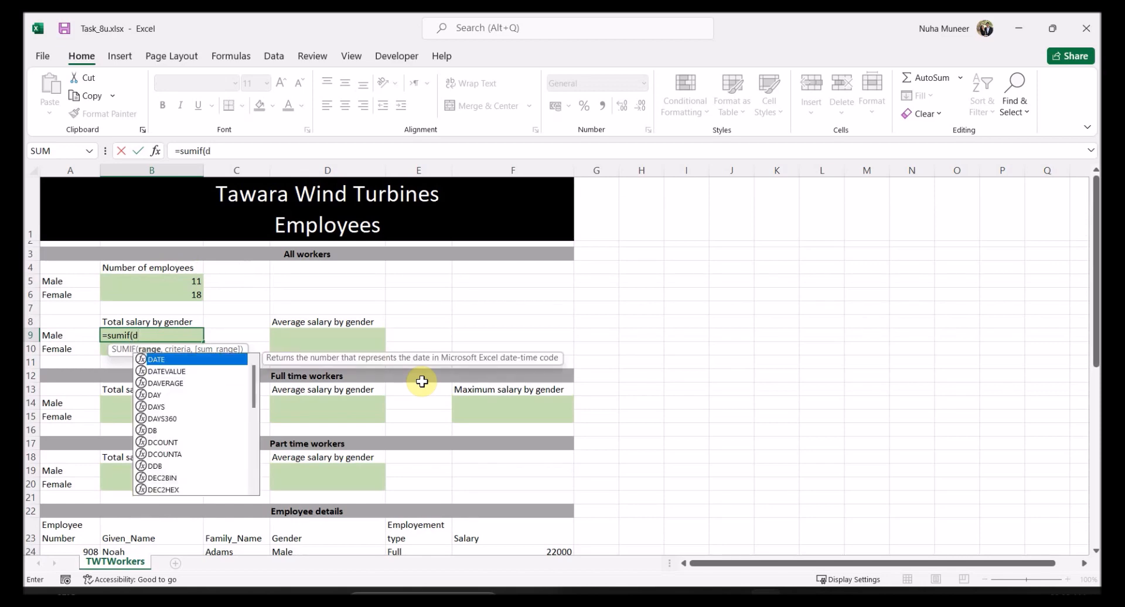
pyautogui.write('24')
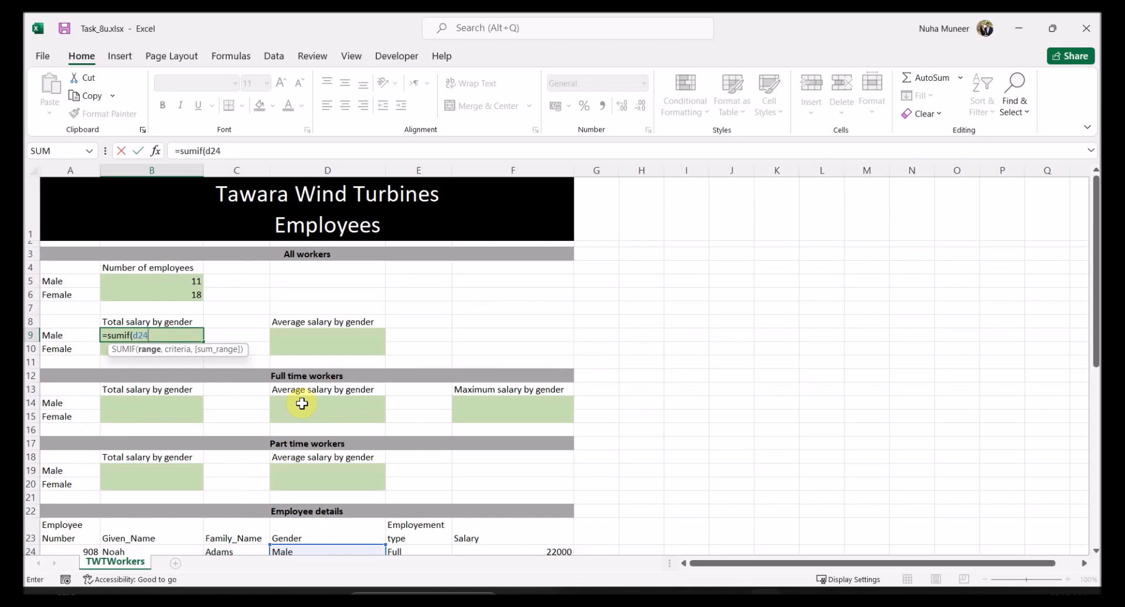
pyautogui.write(':d')
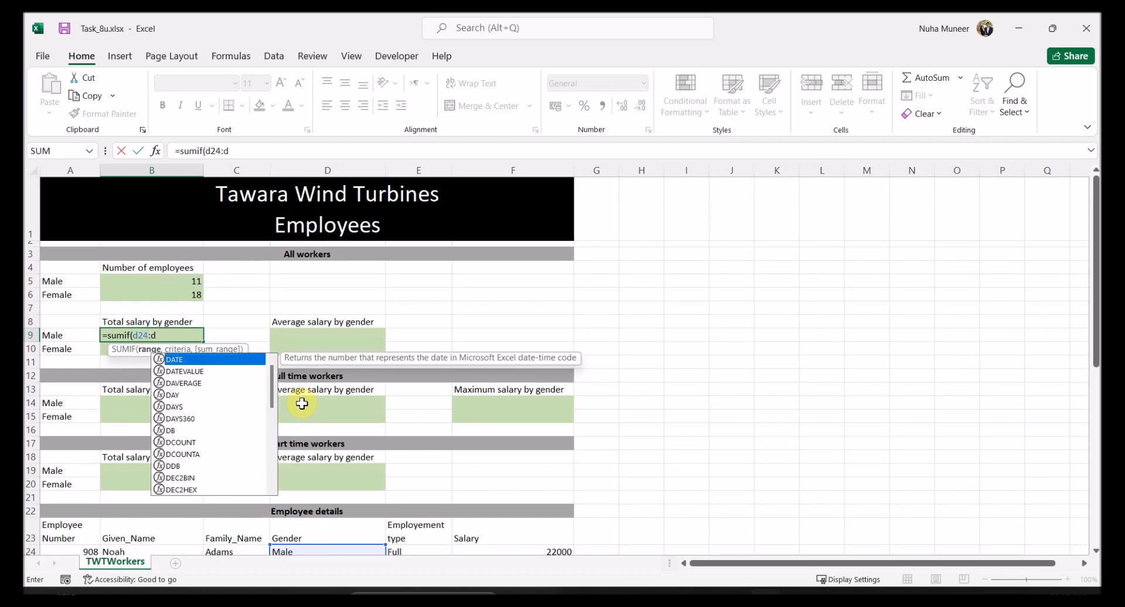
pyautogui.write('52')
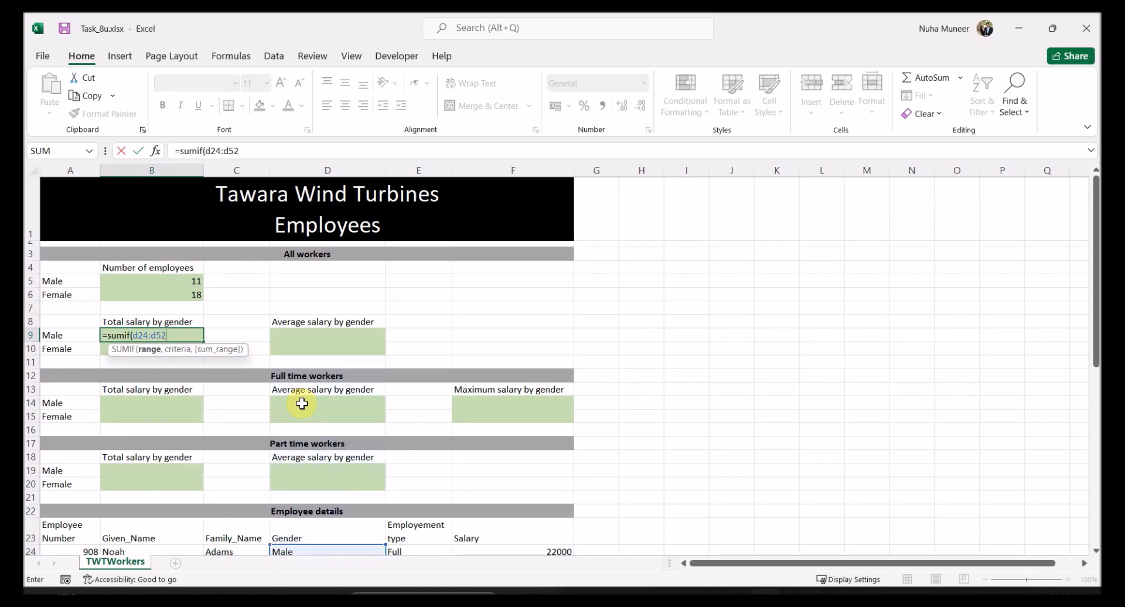
# - Complete the SUMIF formula in B9 with cell A9 as the criteria and the salary cells F24:F52 as the sum range
pyautogui.write(',')
pyautogui.click(65, 405)
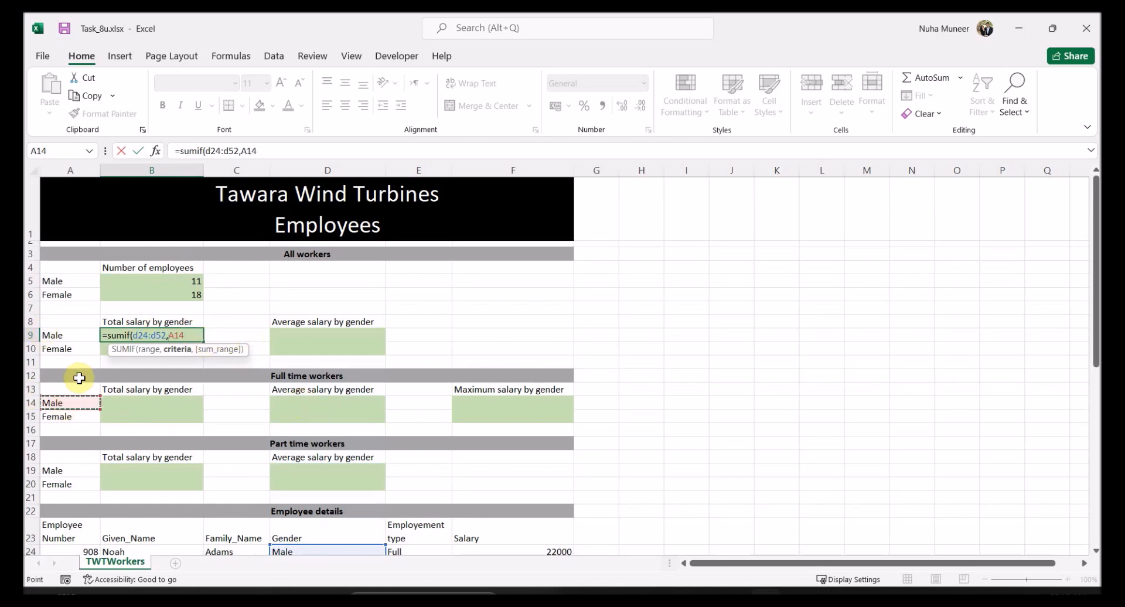
pyautogui.click(63, 334)
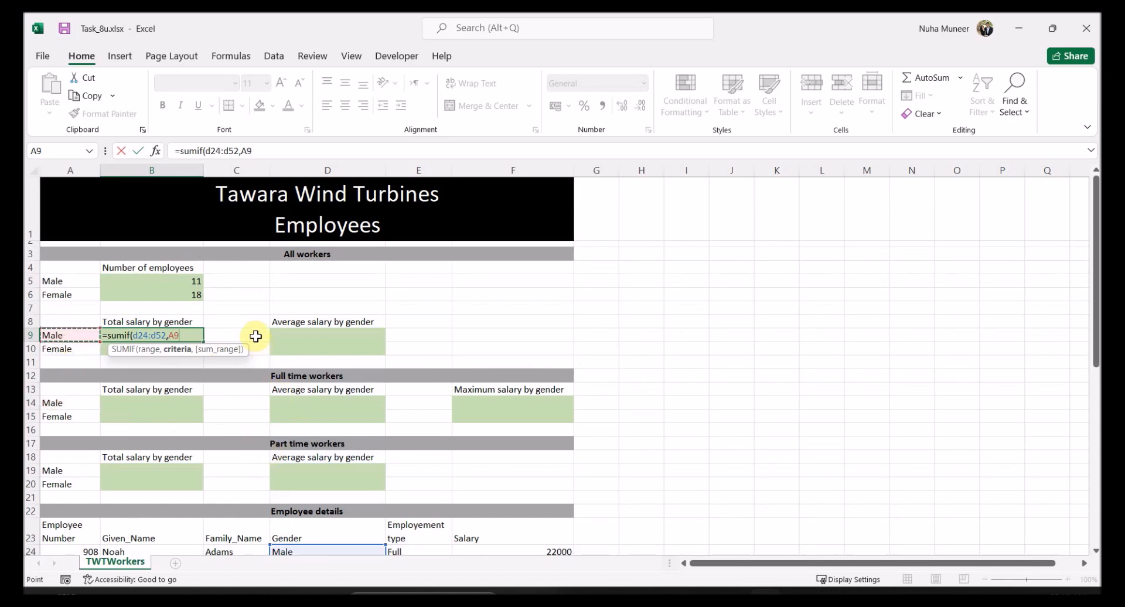
pyautogui.write(',')
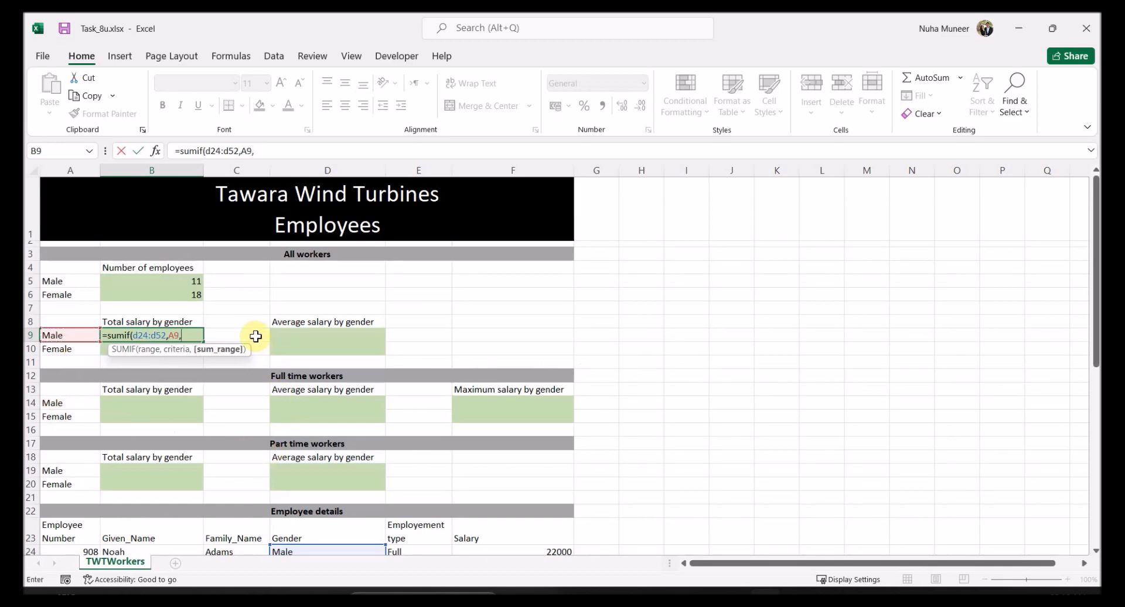
pyautogui.scroll(-1, 610, 434)
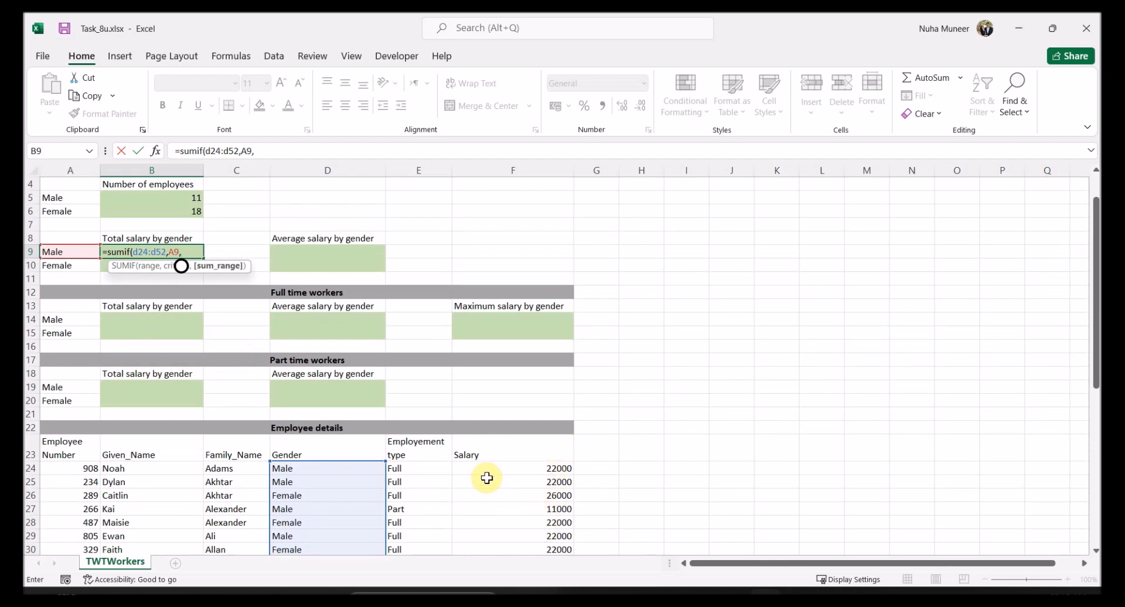
pyautogui.write('f')
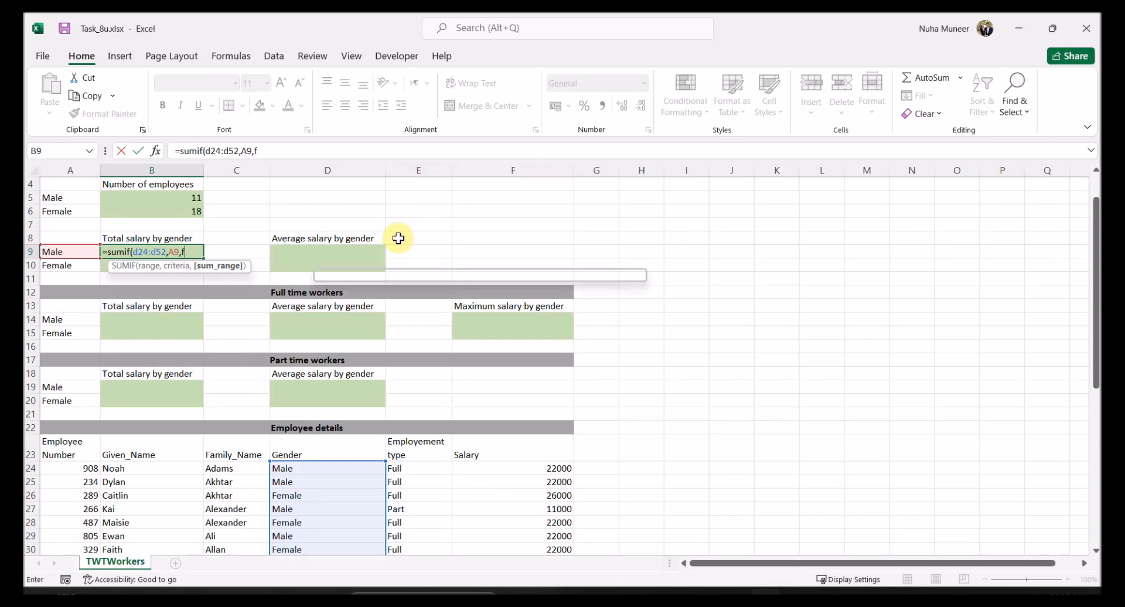
pyautogui.write('24')
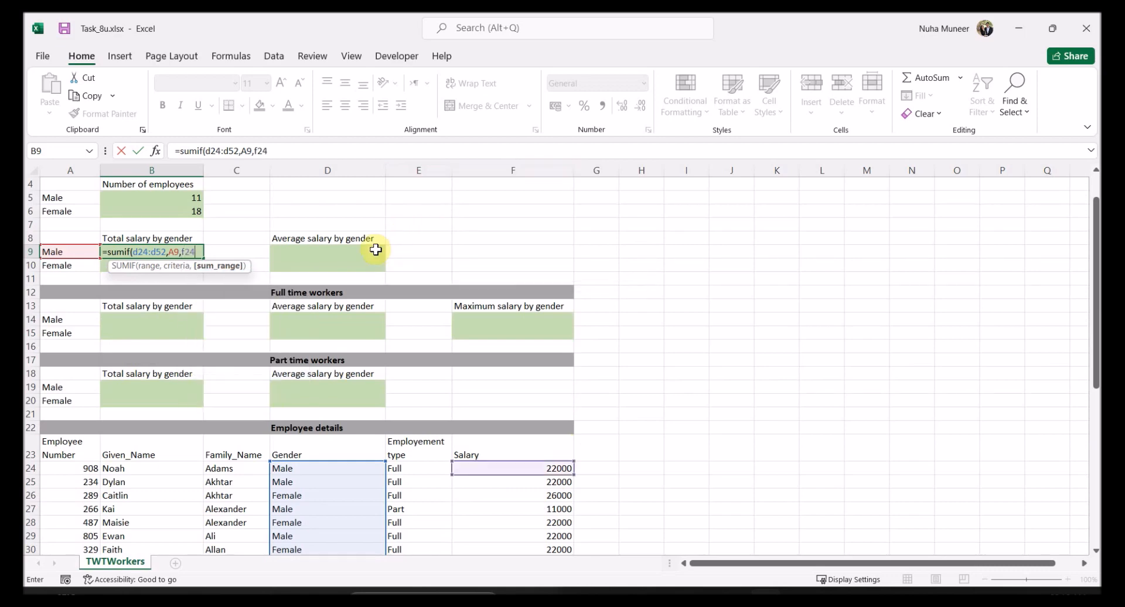
pyautogui.write(':f52)')
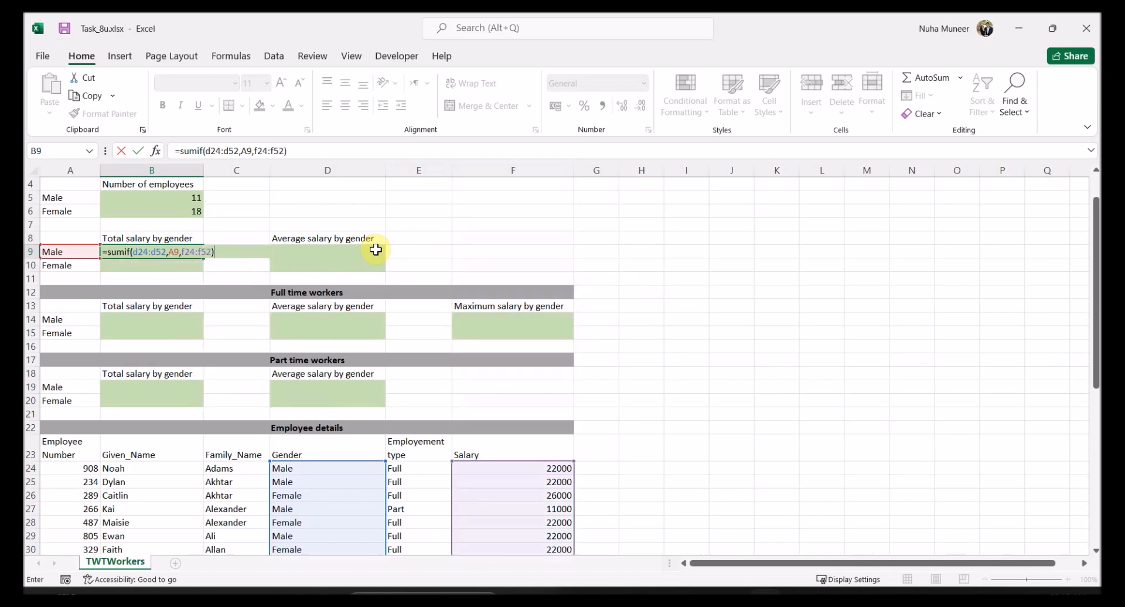
pyautogui.press('Return')
# - Make both SUMIF ranges in B9 absolute as $D$24:$D$52 and $F$24:$F$52, keeping the criteria A9 relative
pyautogui.click(196, 251)
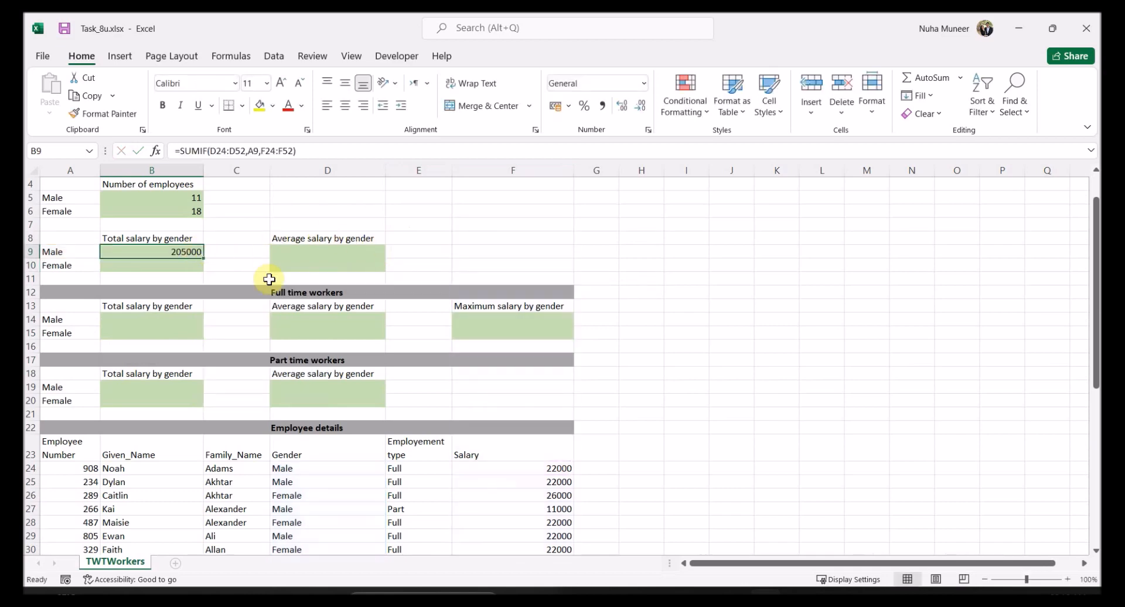
pyautogui.scroll(1, 252, 331)
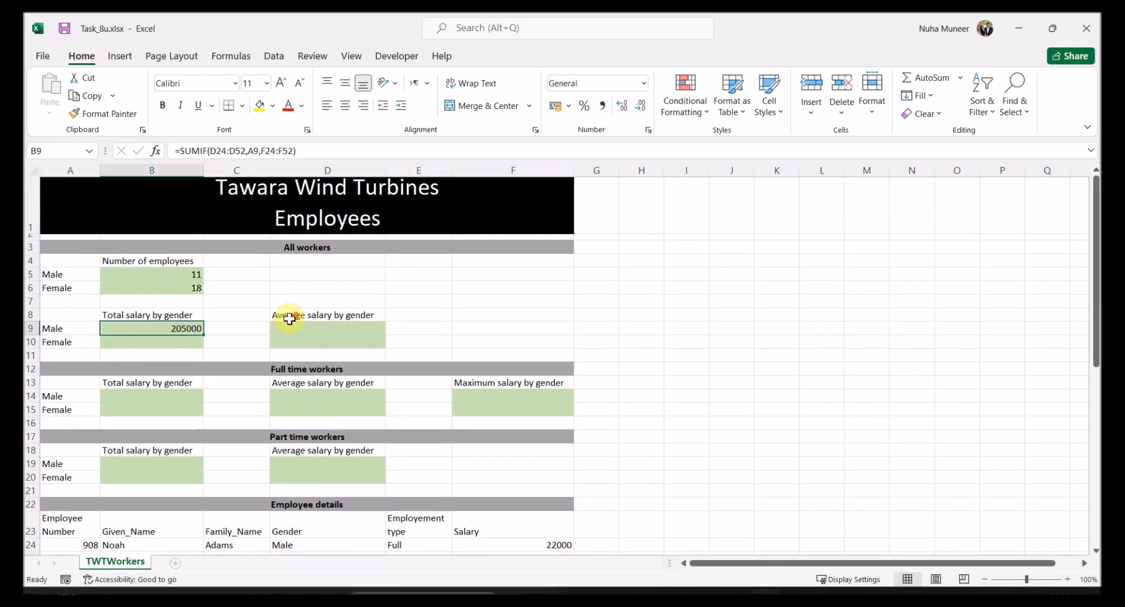
pyautogui.scroll(-5, 419, 419)
pyautogui.scroll(5, 334, 363)
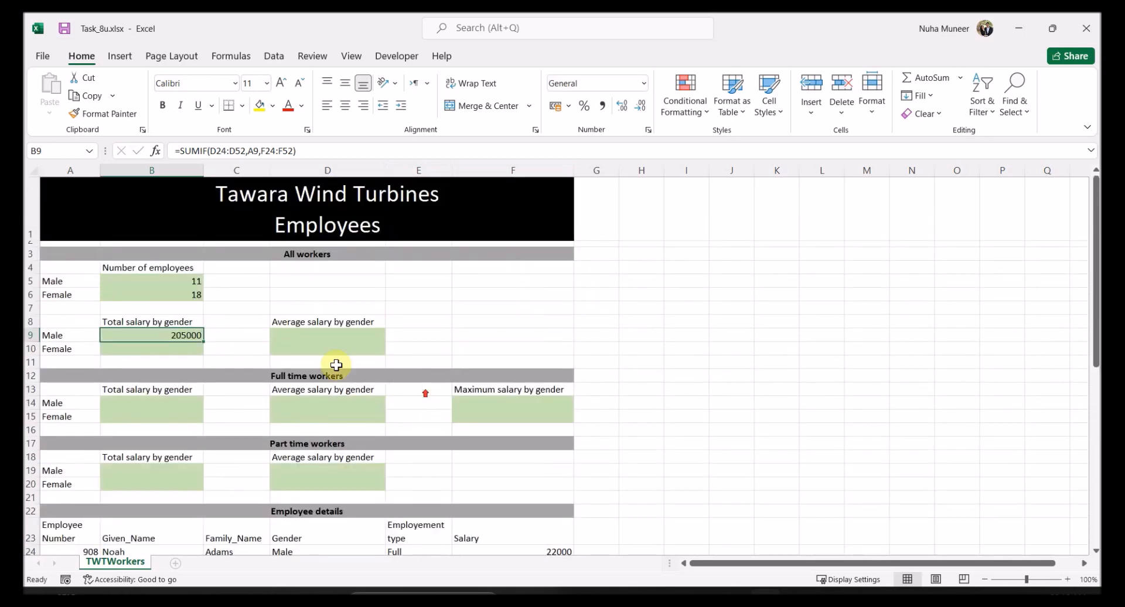
pyautogui.doubleClick(167, 338)
pyautogui.scroll(-13, 586, 446)
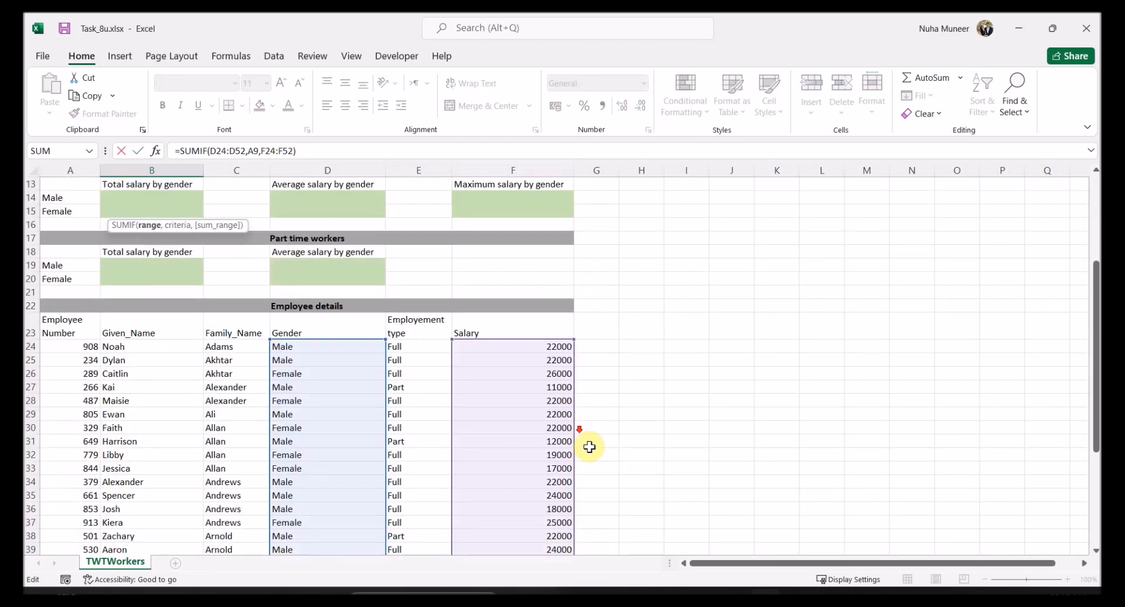
pyautogui.scroll(13, 586, 446)
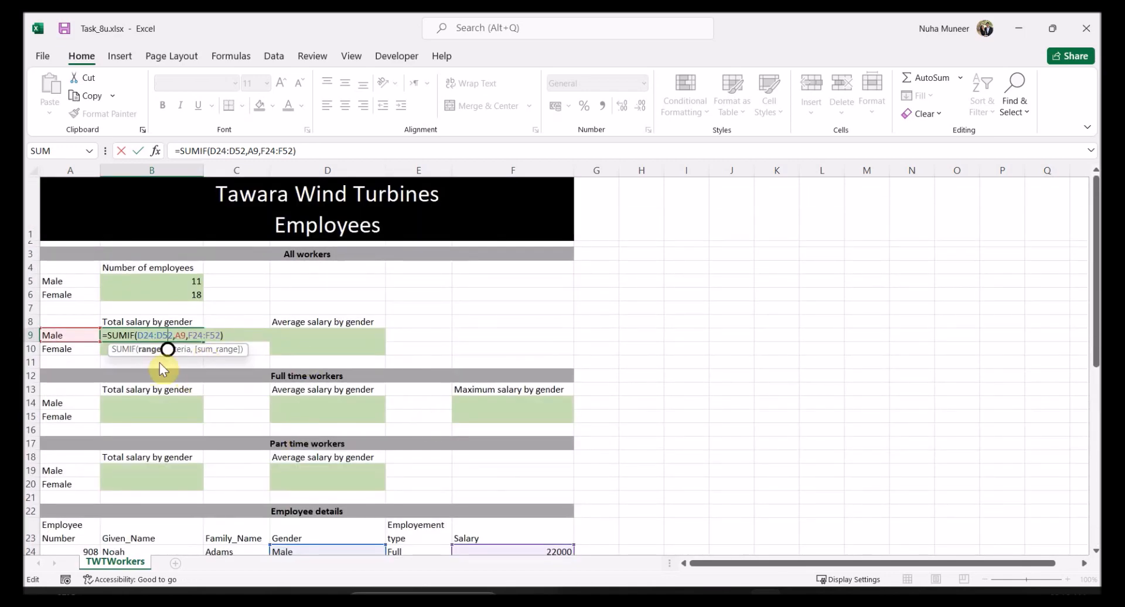
pyautogui.moveTo(139, 337); pyautogui.dragTo(242, 336)
pyautogui.press('F4')
pyautogui.press('F4')
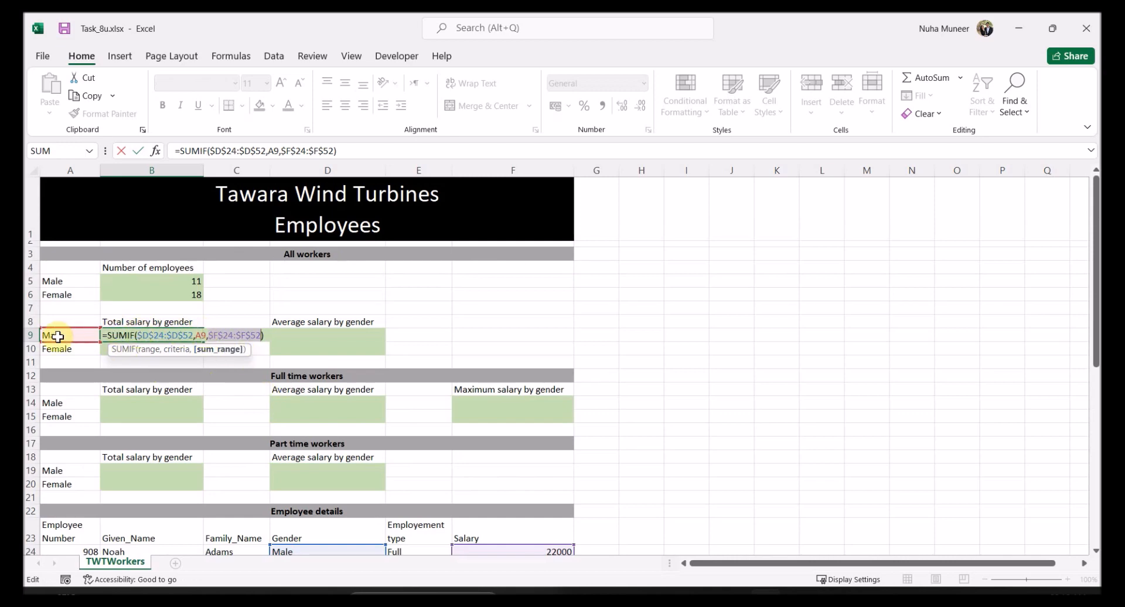
pyautogui.press('Return')
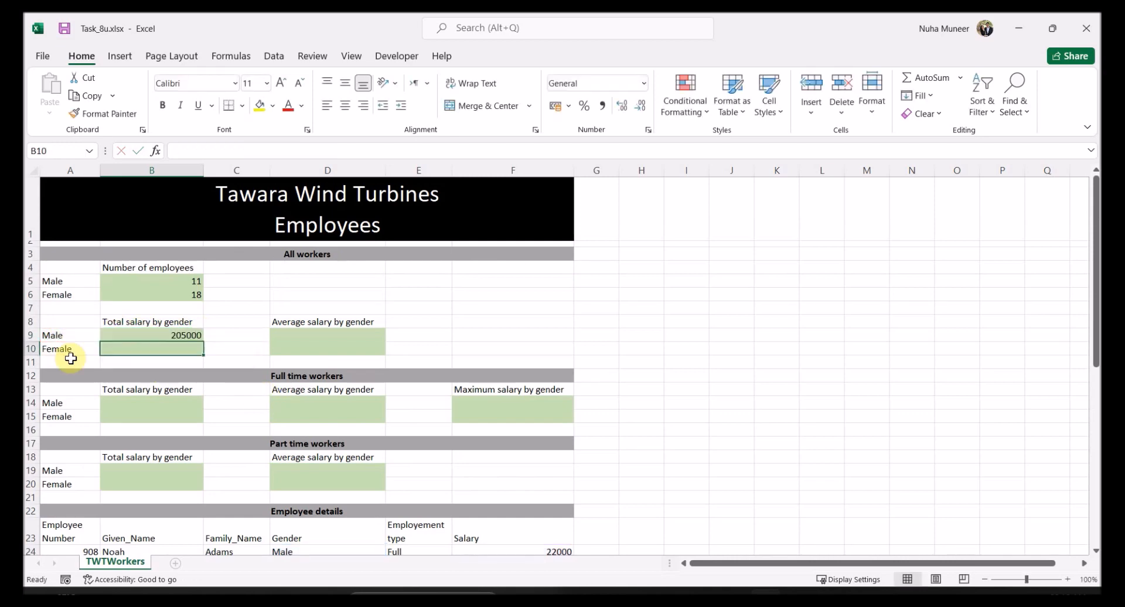
# - Fill the SUMIF formula from B9 into B10 for the female total salary and check the ranges it references
pyautogui.click(198, 337)
pyautogui.moveTo(203, 343); pyautogui.dragTo(194, 353)
pyautogui.doubleClick(169, 350)
pyautogui.scroll(-10, 668, 428)
pyautogui.scroll(3, 668, 436)
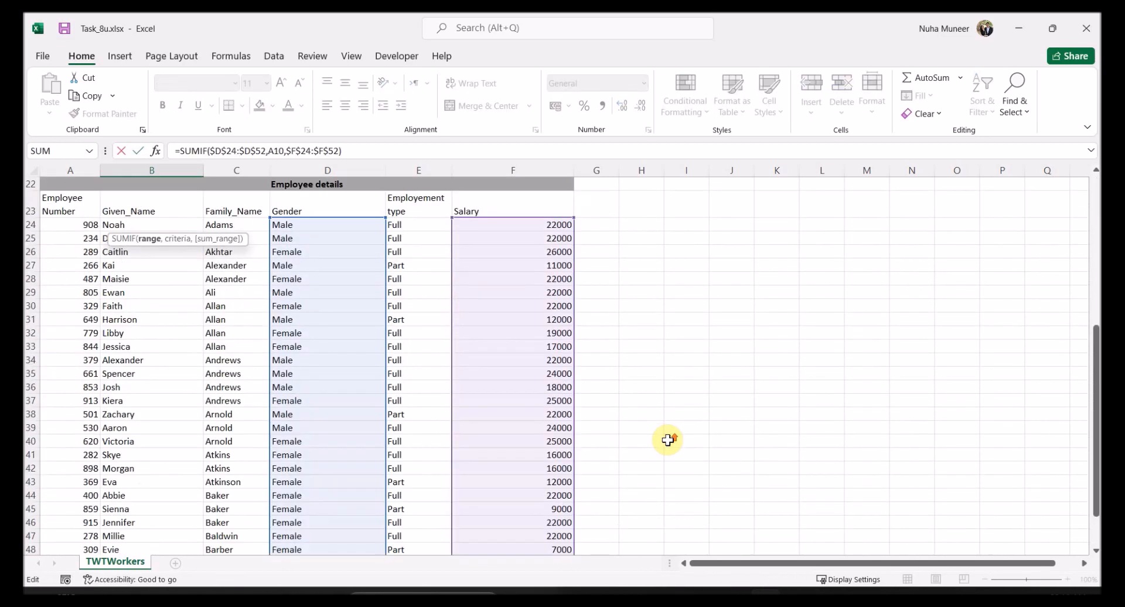
pyautogui.scroll(6, 668, 440)
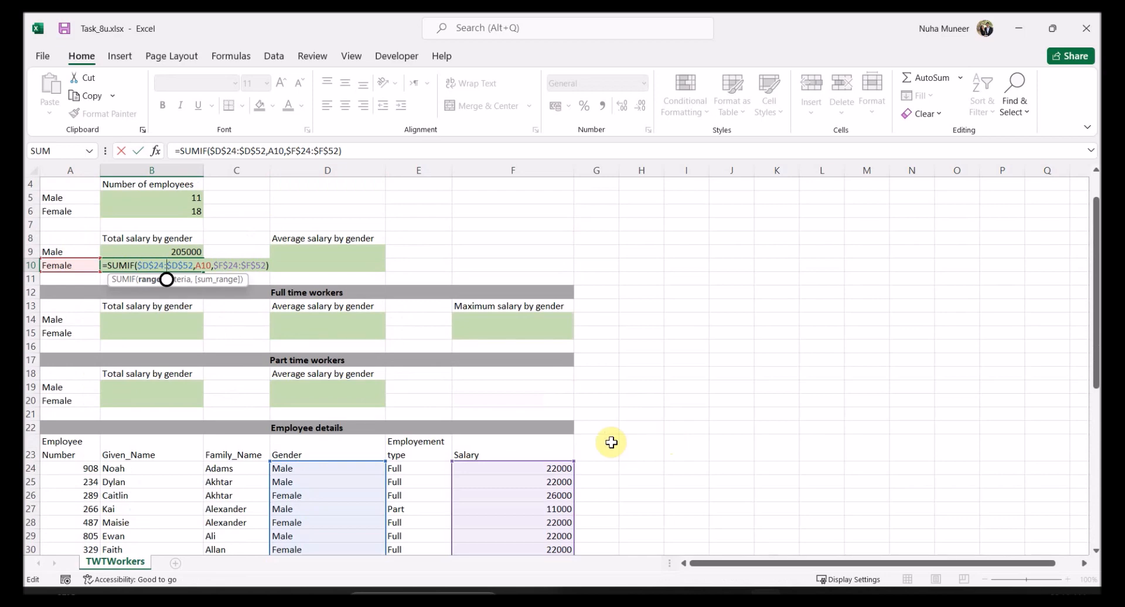
pyautogui.press('Return')
# - Start an AVERAGEIF formula in D9 for the male average salary, with the gender cells D24:D52 as its range
pyautogui.moveTo(334, 251); pyautogui.dragTo(339, 261)
pyautogui.scroll(1, 380, 332)
pyautogui.click(337, 335)
pyautogui.write('=a')
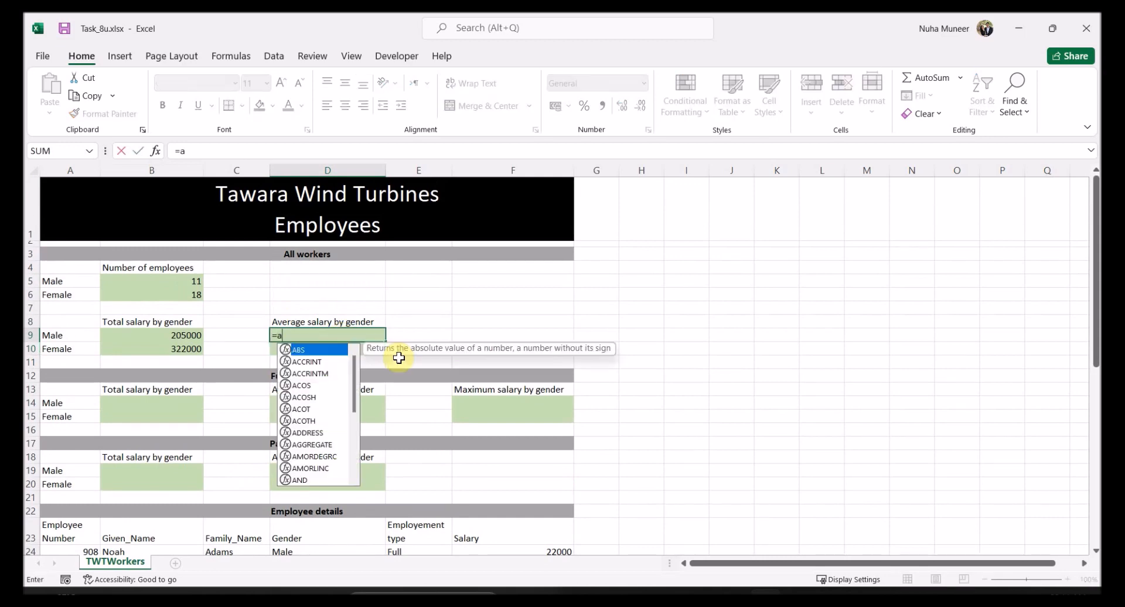
pyautogui.write('verage')
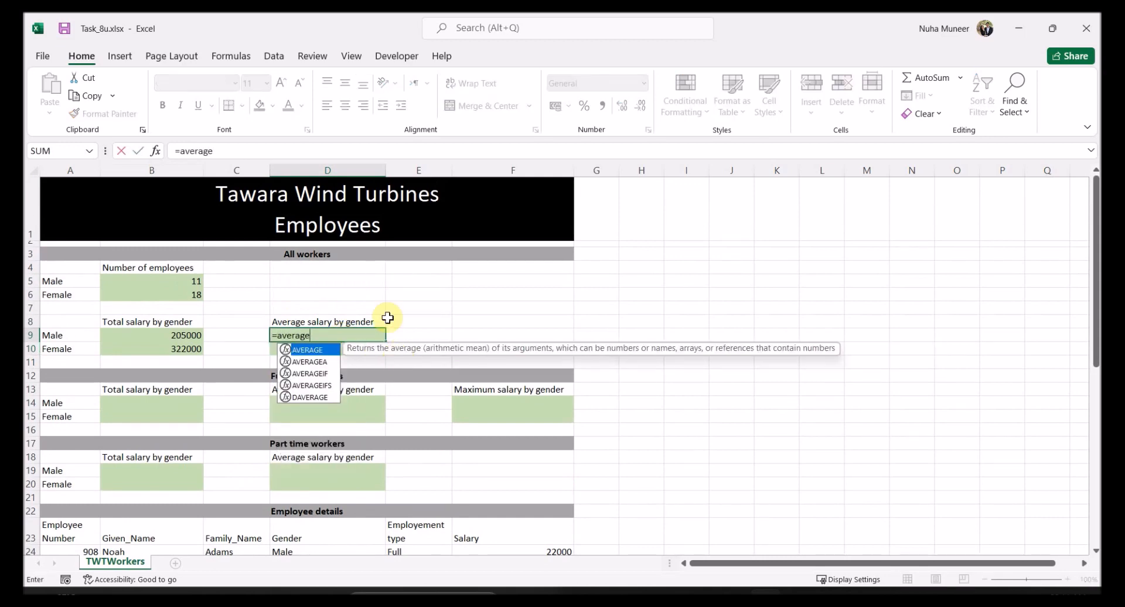
pyautogui.doubleClick(321, 373)
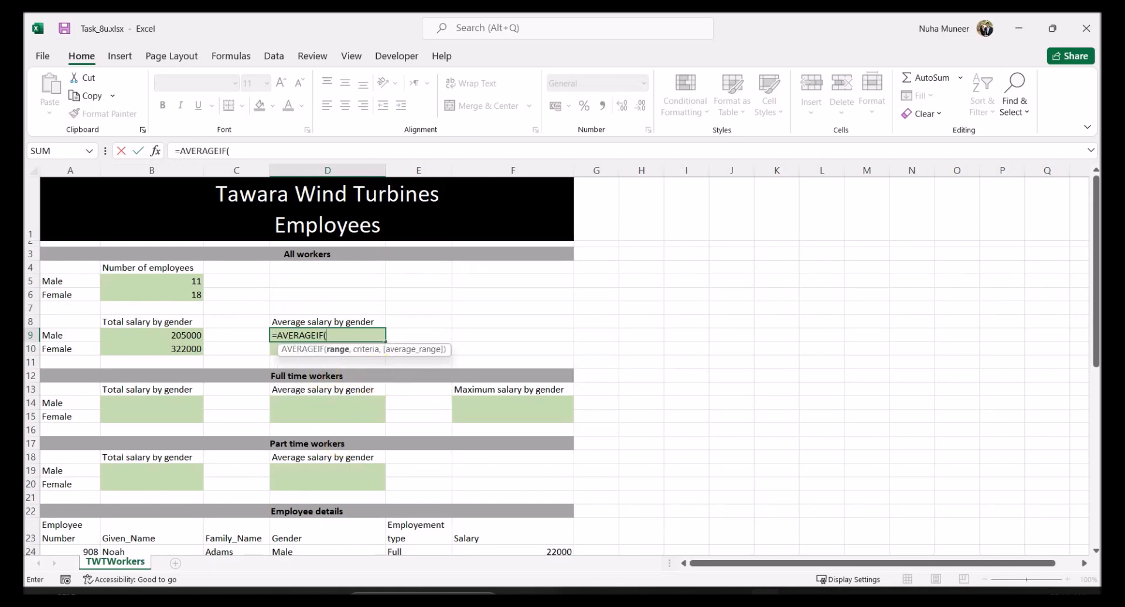
pyautogui.scroll(-4, 646, 482)
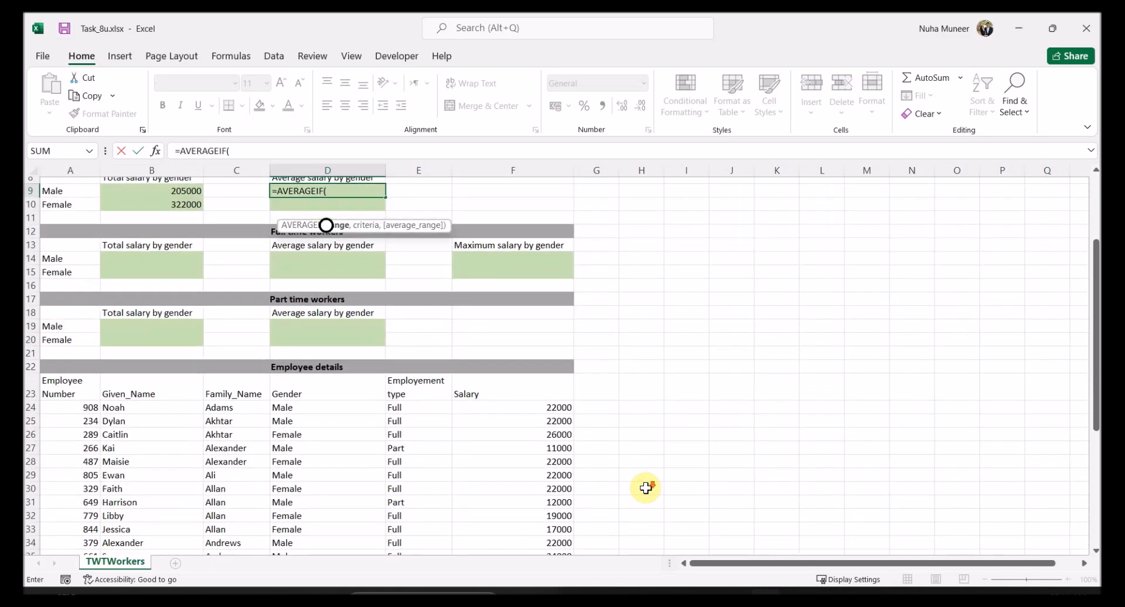
pyautogui.scroll(3, 402, 395)
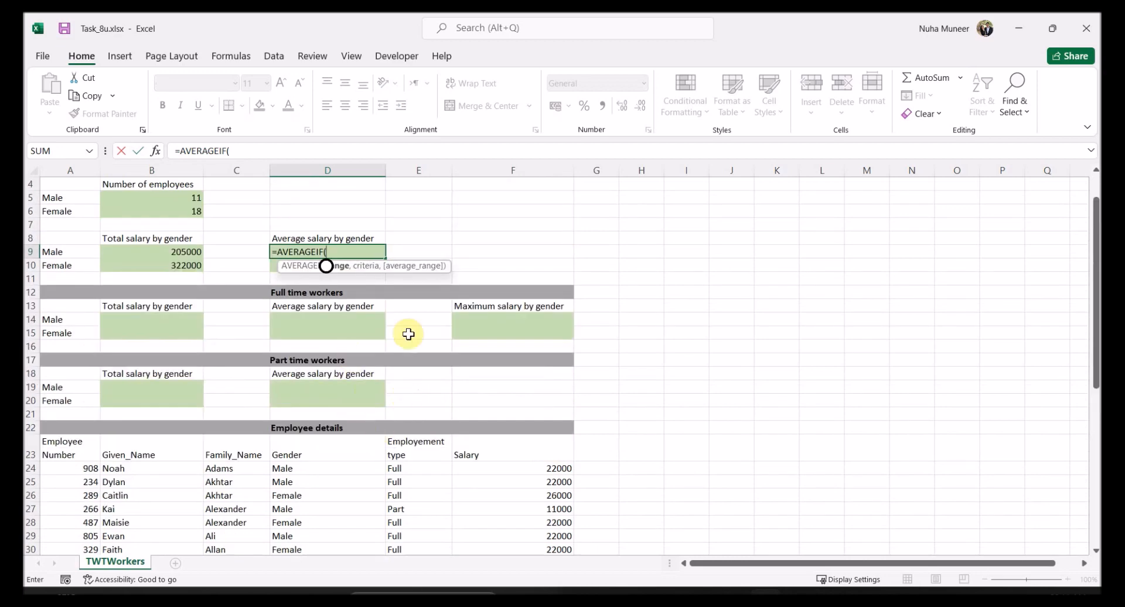
pyautogui.scroll(-1, 329, 434)
pyautogui.moveTo(288, 426); pyautogui.dragTo(302, 523)
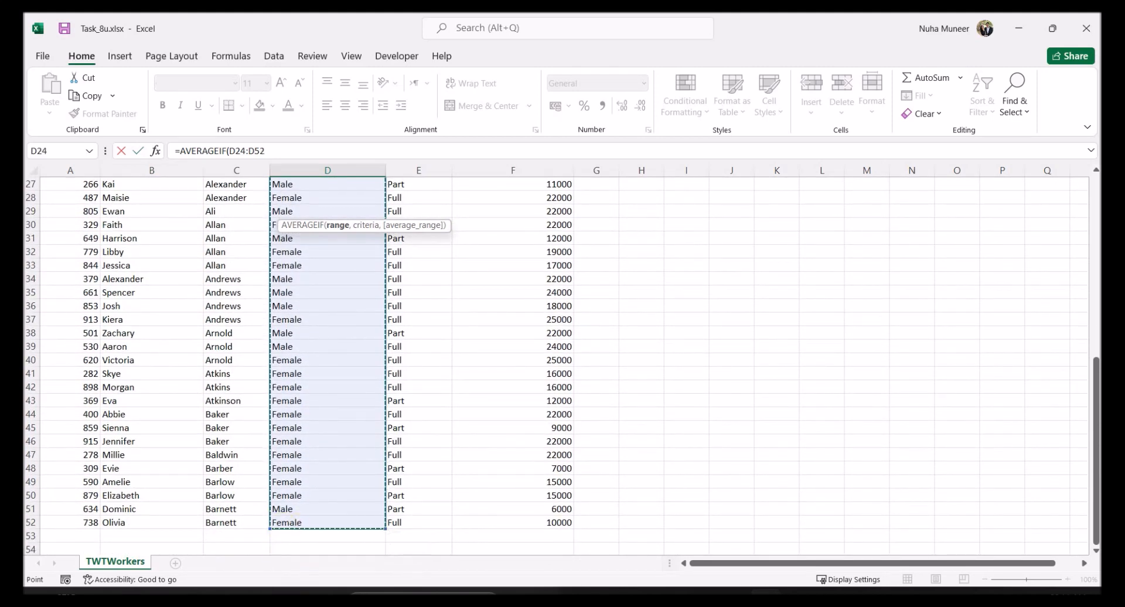
pyautogui.write(',')
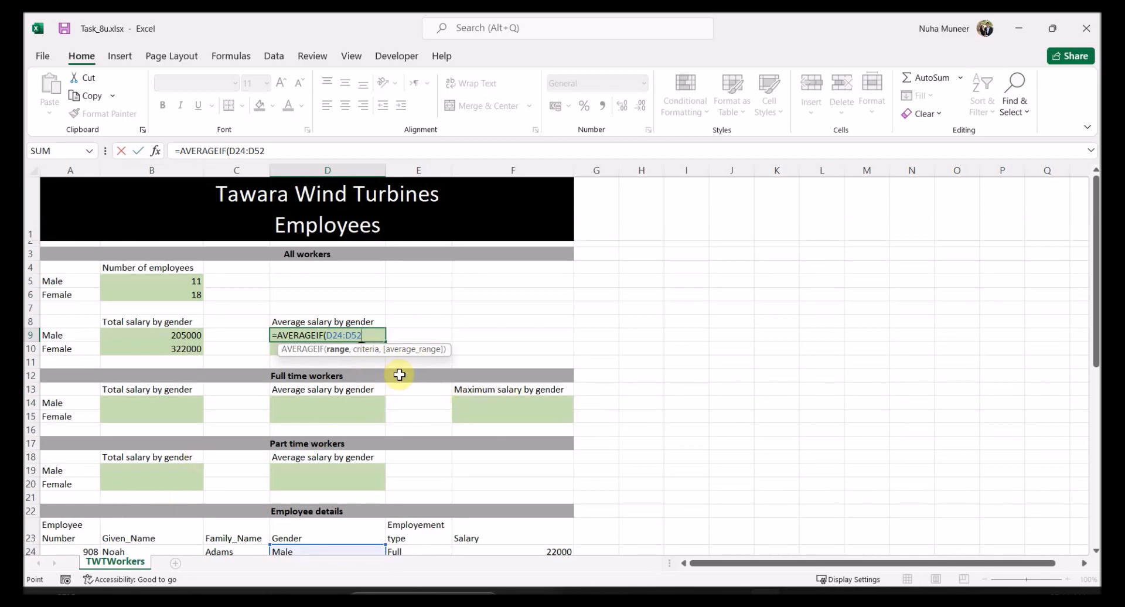
# - Complete the AVERAGEIF formula in D9 with cell A9 as the criteria and the salary cells F24:F52 as the average range
pyautogui.write(',')
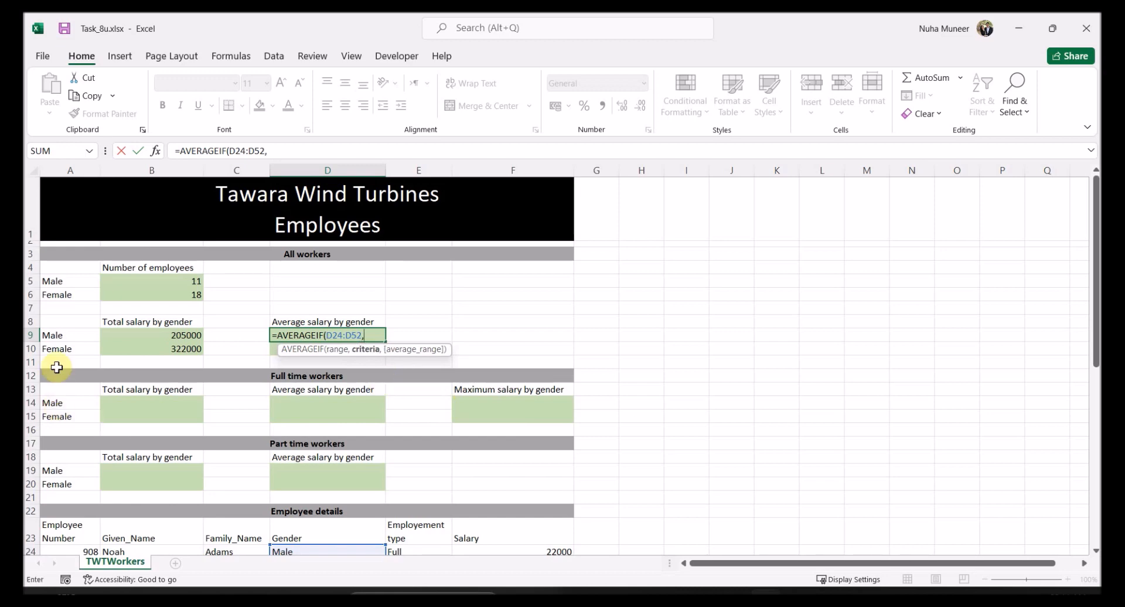
pyautogui.click(57, 338)
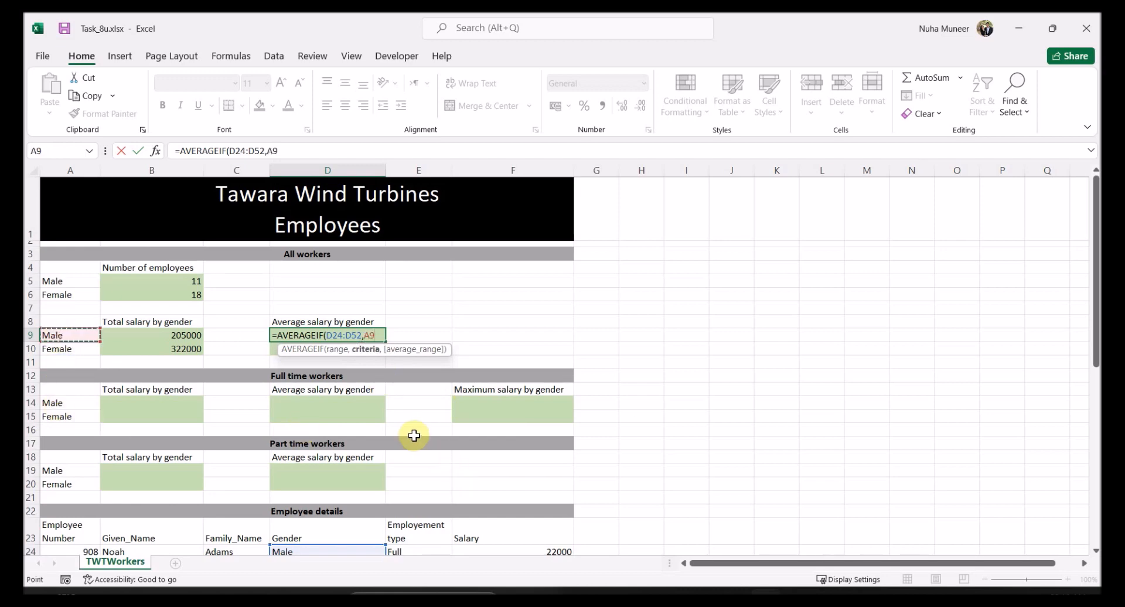
pyautogui.write(',')
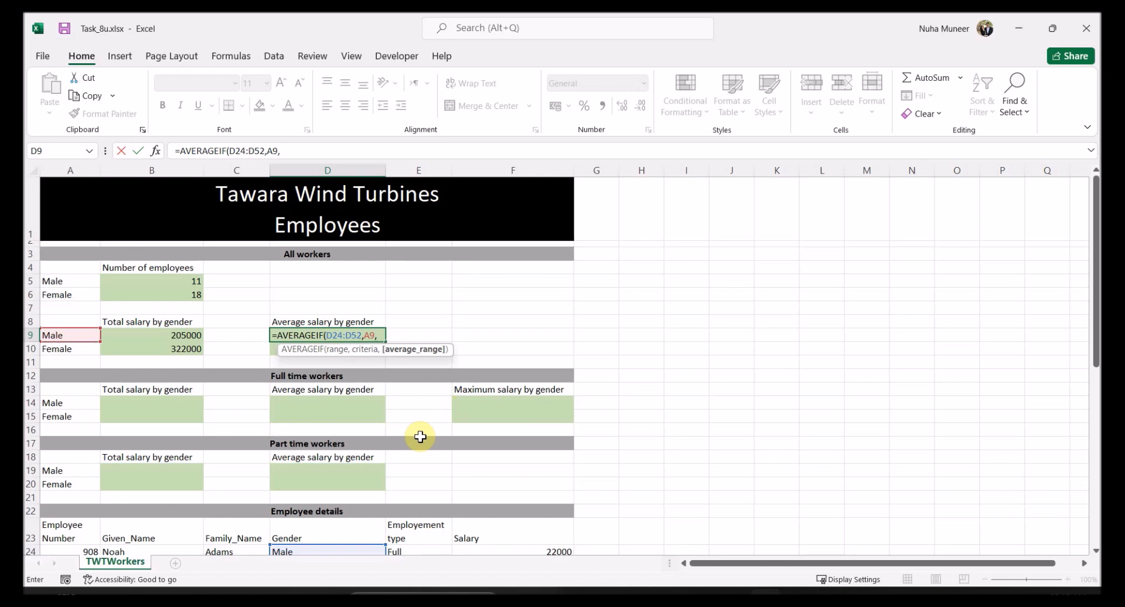
pyautogui.scroll(-4, 419, 437)
pyautogui.scroll(2, 528, 353)
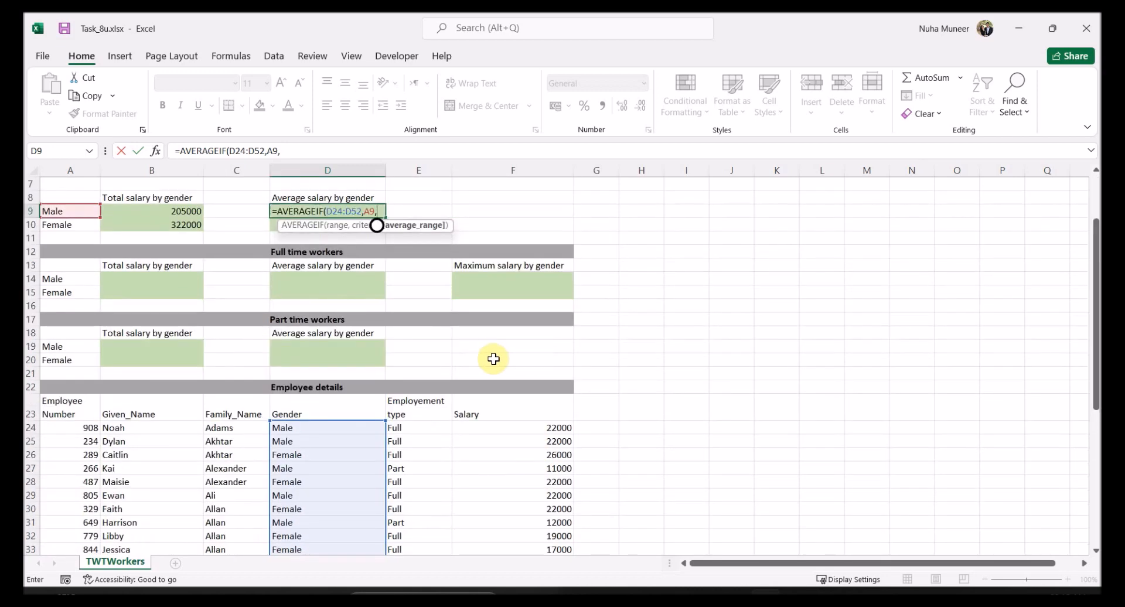
pyautogui.write('f')
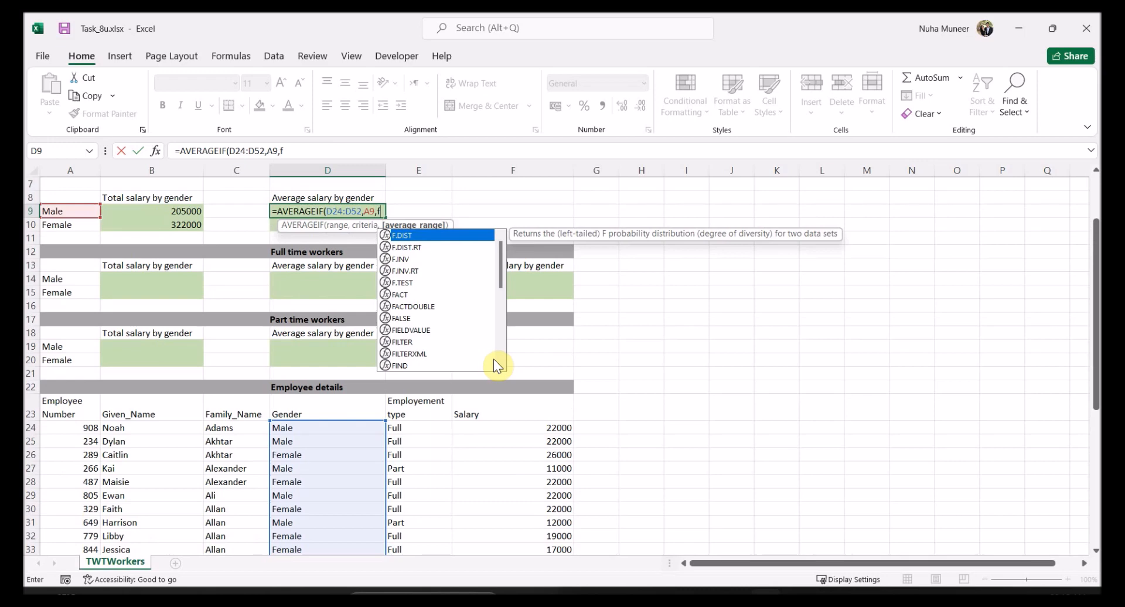
pyautogui.write('24')
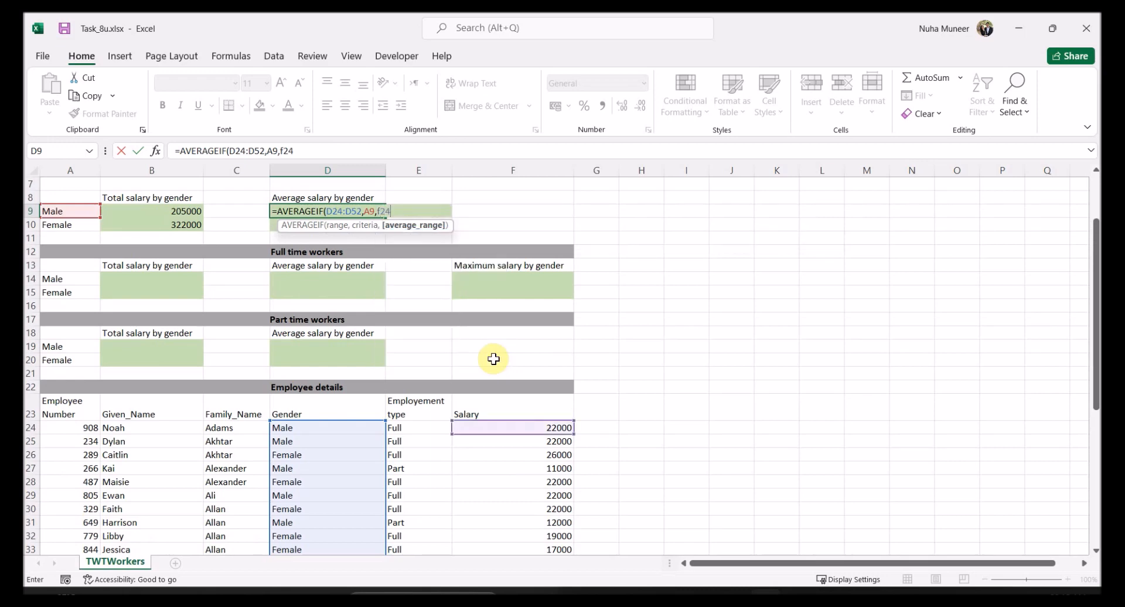
pyautogui.write(':f52')
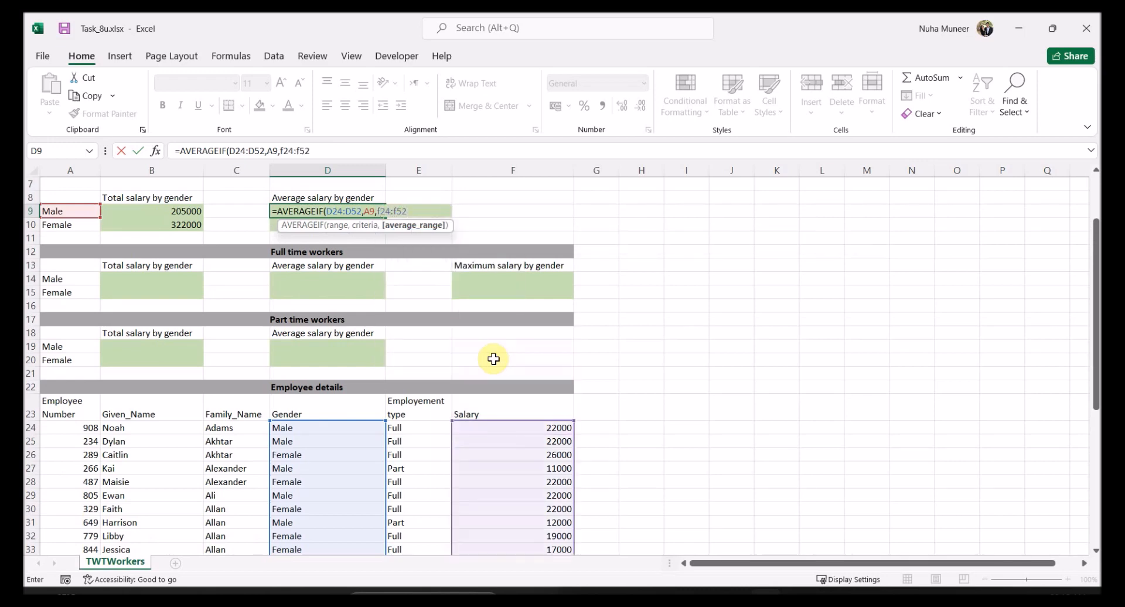
pyautogui.scroll(-13, 728, 462)
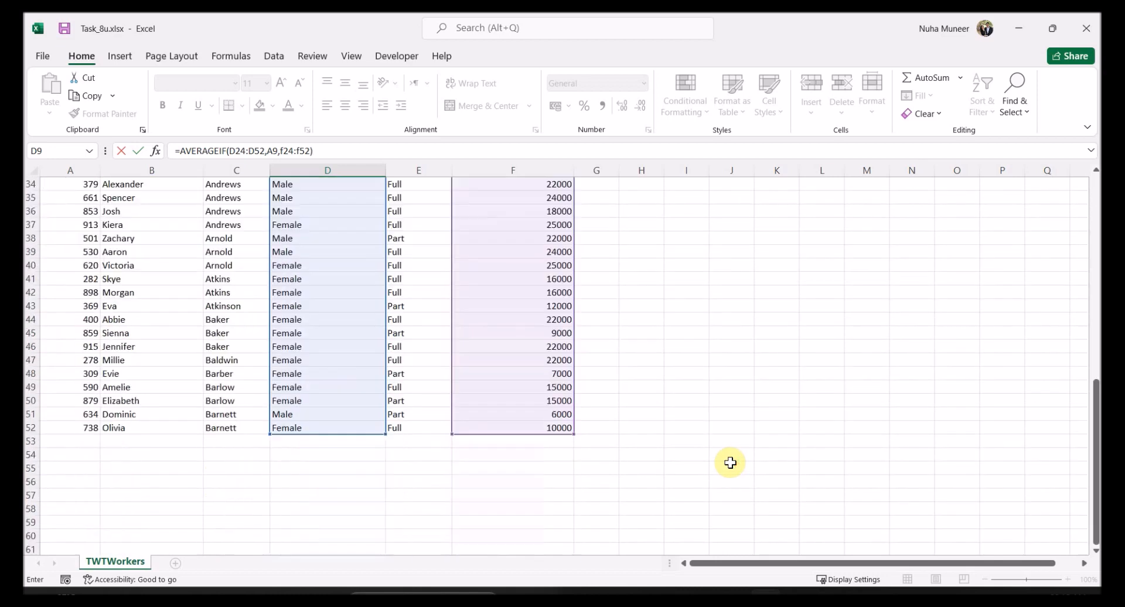
pyautogui.scroll(11, 729, 462)
pyautogui.scroll(4, 729, 463)
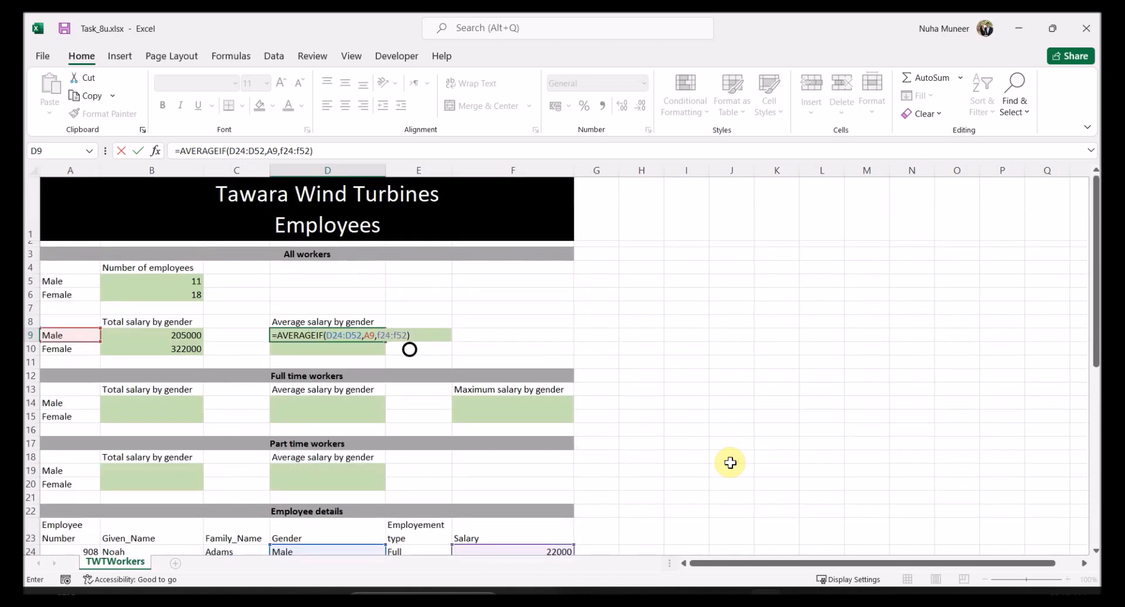
pyautogui.press('Return')
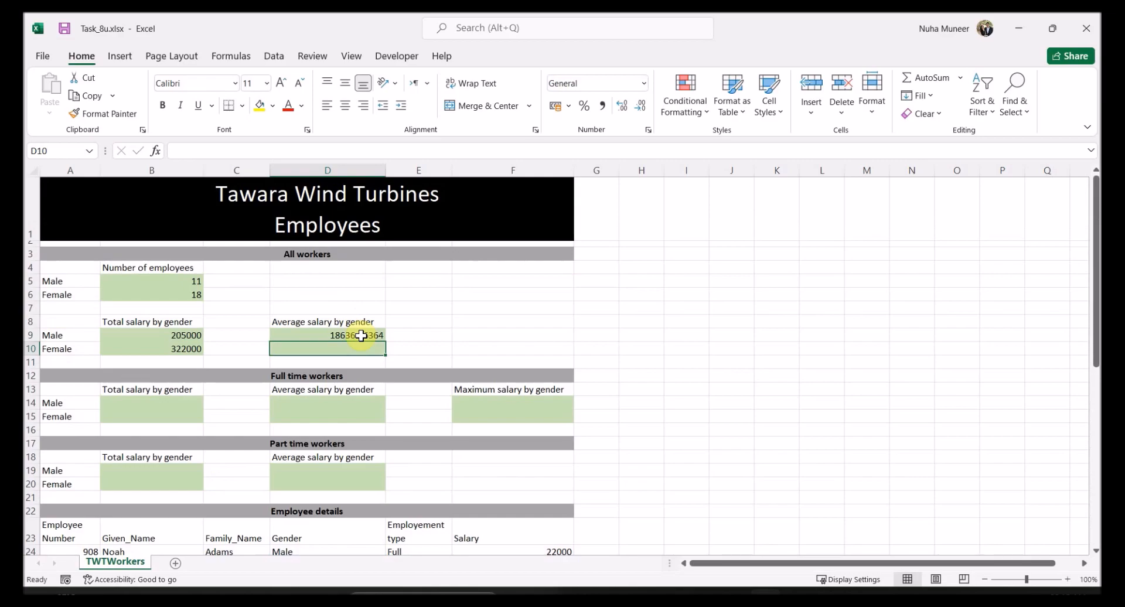
# - Check the rounding requirement in the Task 8u PDF, and wrap the AVERAGEIF formula in D9 in ROUND with 0 decimal places
pyautogui.hotkey('alt', 'Tab')
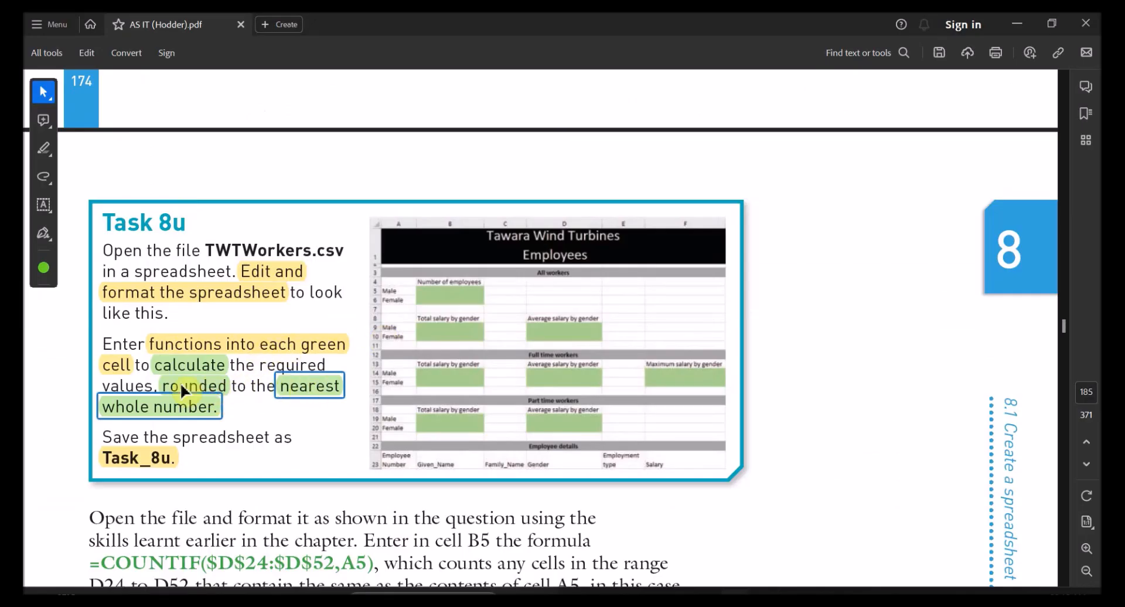
pyautogui.click(211, 387)
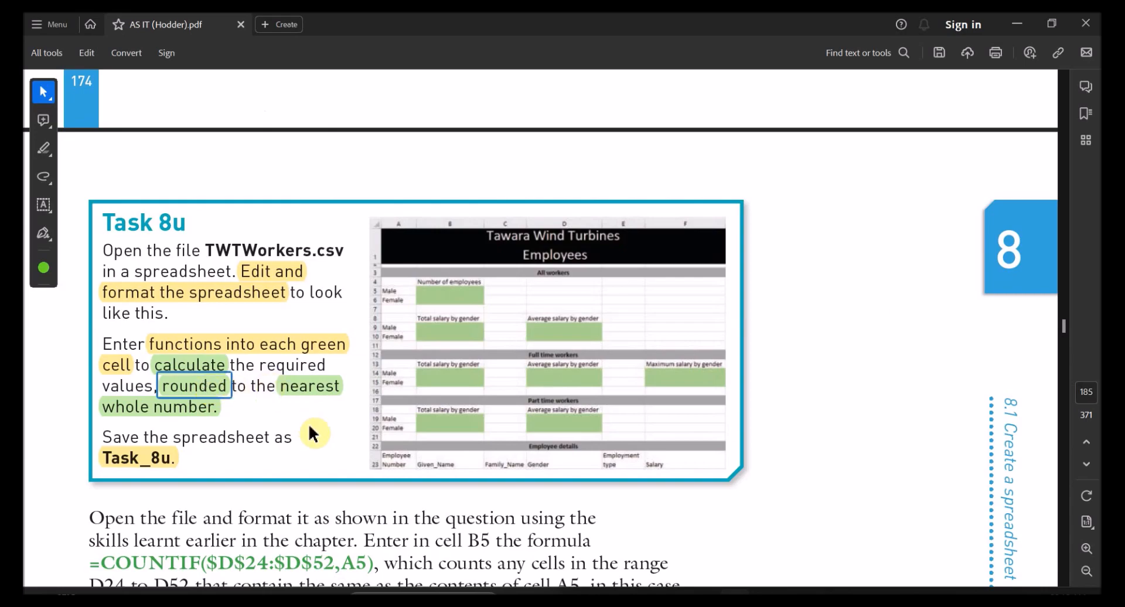
pyautogui.hotkey('alt', 'Tab')
pyautogui.doubleClick(344, 330)
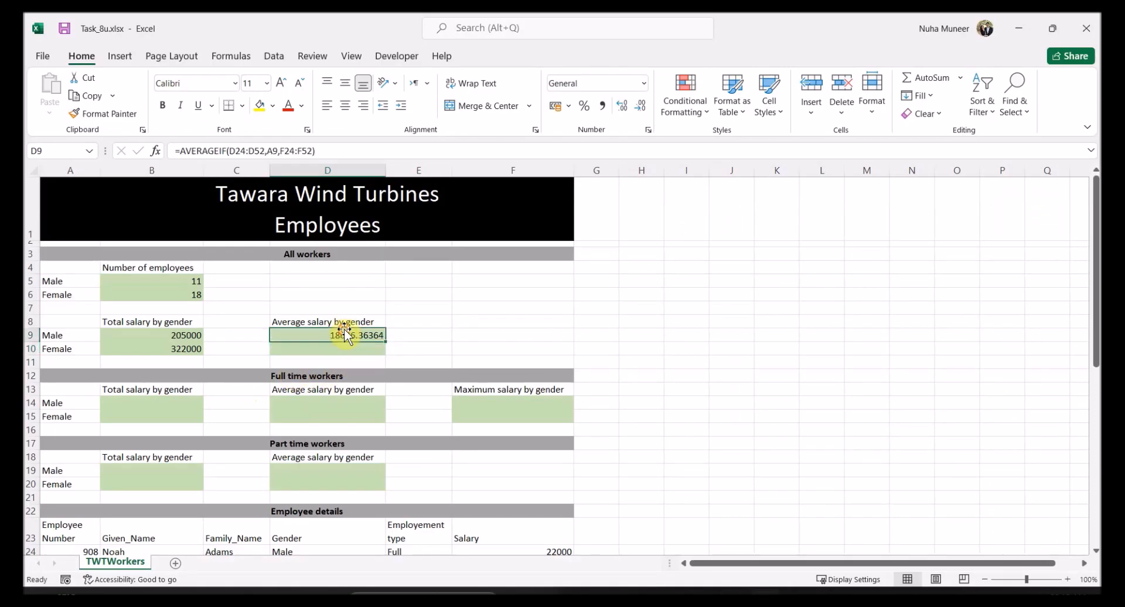
pyautogui.doubleClick(341, 335)
pyautogui.click(274, 335)
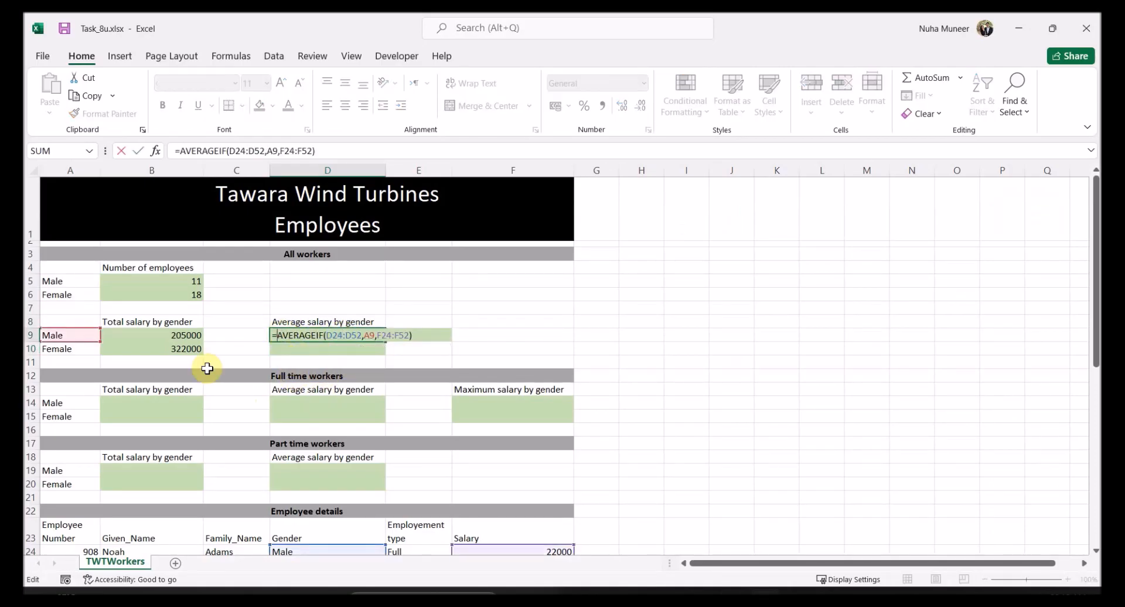
pyautogui.write('round(')
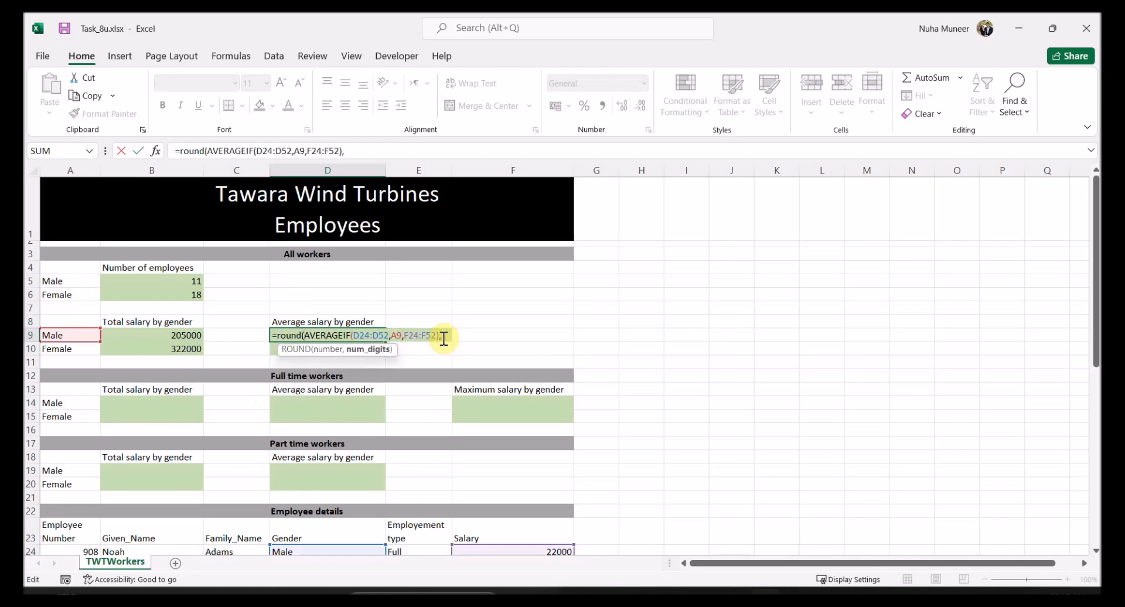
pyautogui.write(',0)')
pyautogui.press('Return')
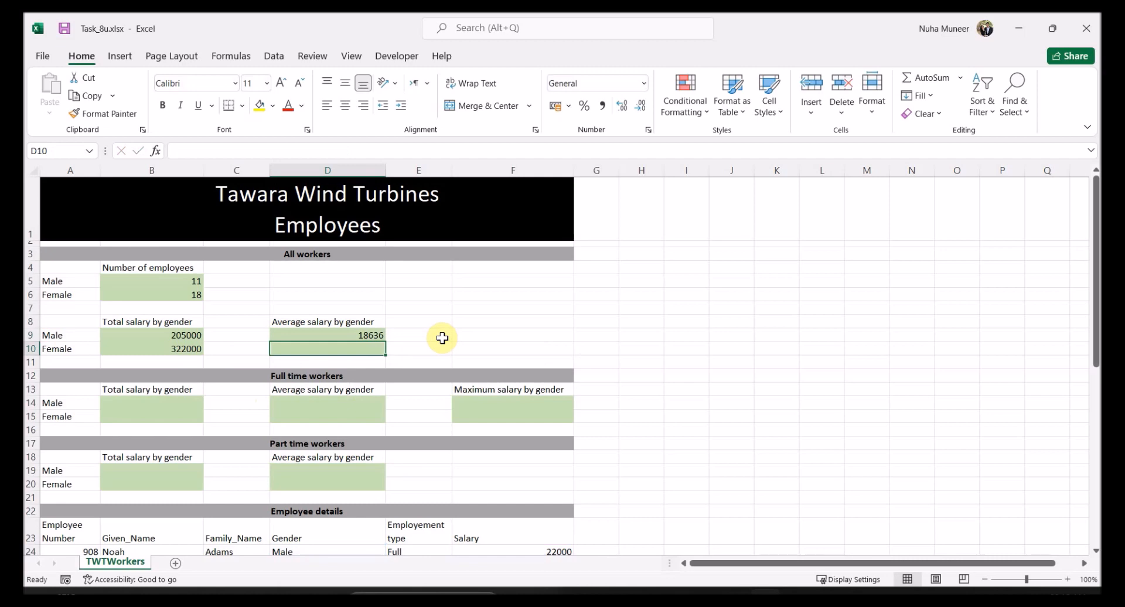
# - Make both AVERAGEIF ranges in D9 absolute as $D$24:$D$52 and $F$24:$F$52, keeping the criteria A9 relative
pyautogui.doubleClick(364, 337)
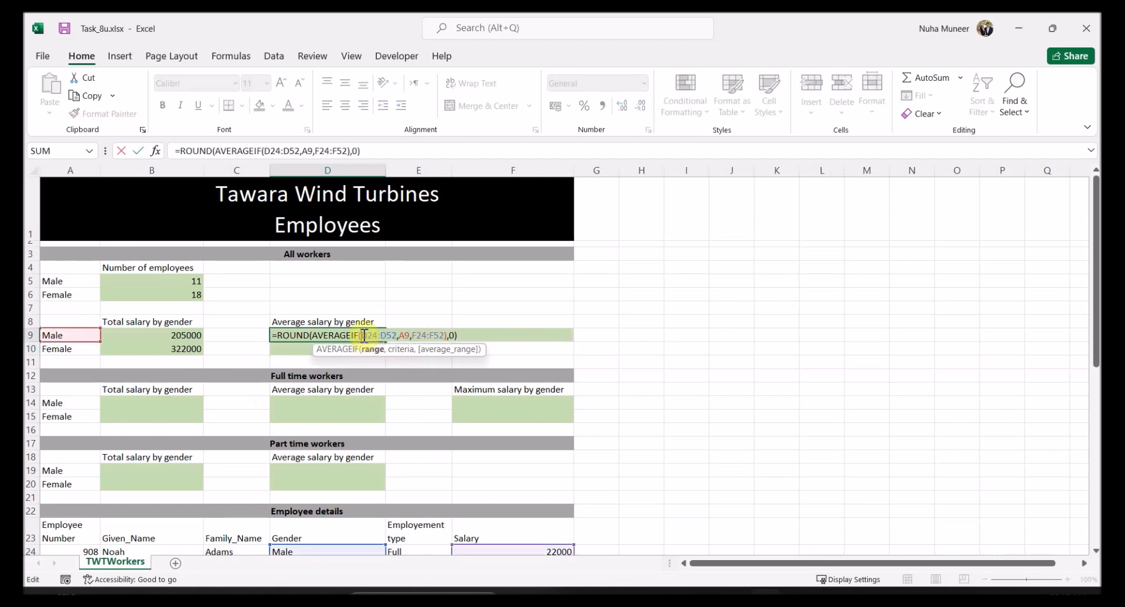
pyautogui.press('F4')
pyautogui.moveTo(389, 335); pyautogui.dragTo(468, 337)
pyautogui.press('F4')
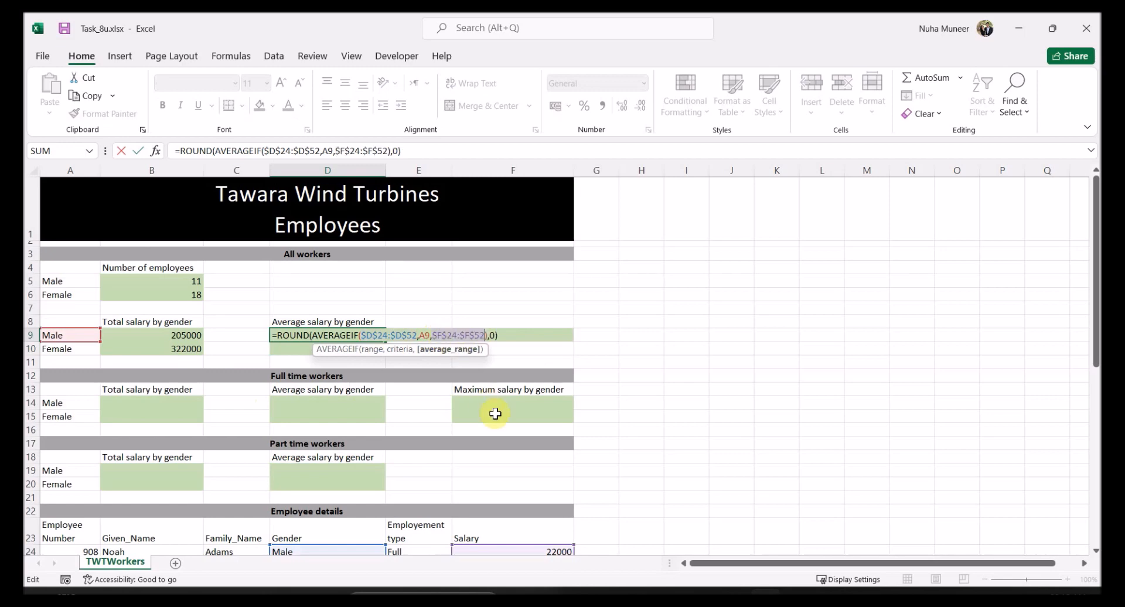
pyautogui.press('Return')
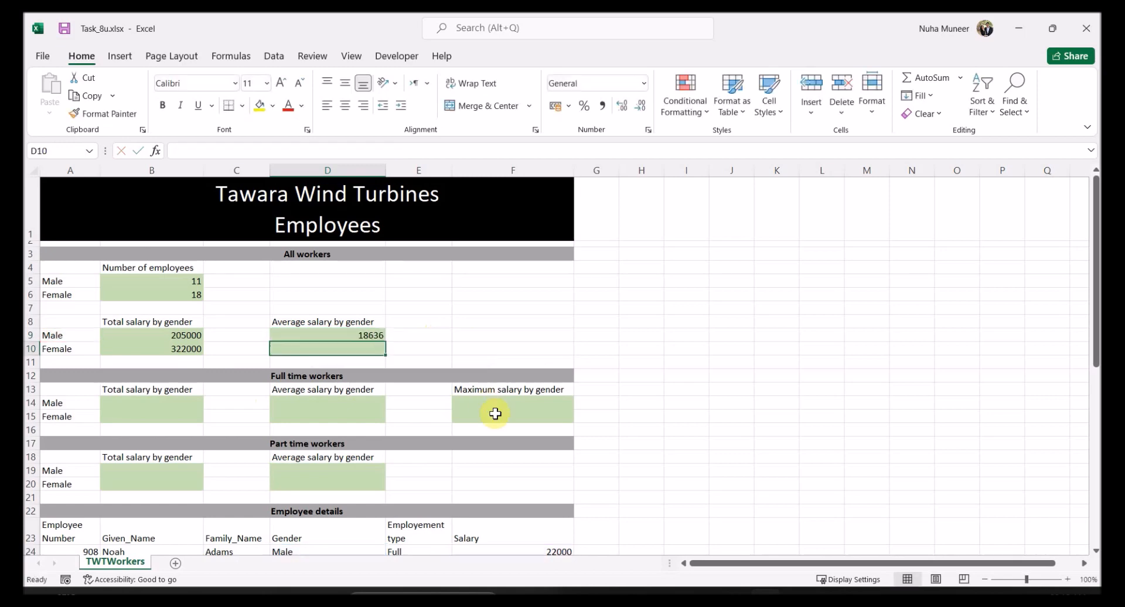
# - Fill the rounded AVERAGEIF formula from D9 into D10 for the female average salary and check the ranges it references
pyautogui.click(372, 332)
pyautogui.moveTo(385, 341); pyautogui.dragTo(382, 355)
pyautogui.doubleClick(361, 354)
pyautogui.doubleClick(359, 351)
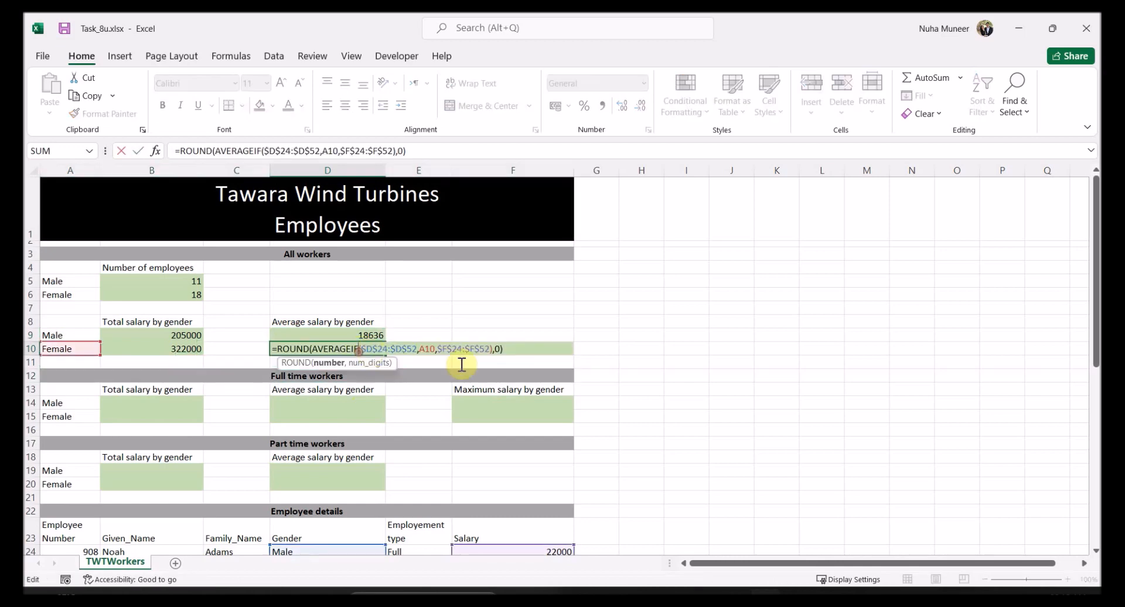
pyautogui.scroll(-4, 596, 416)
pyautogui.scroll(-5, 596, 415)
pyautogui.scroll(9, 597, 417)
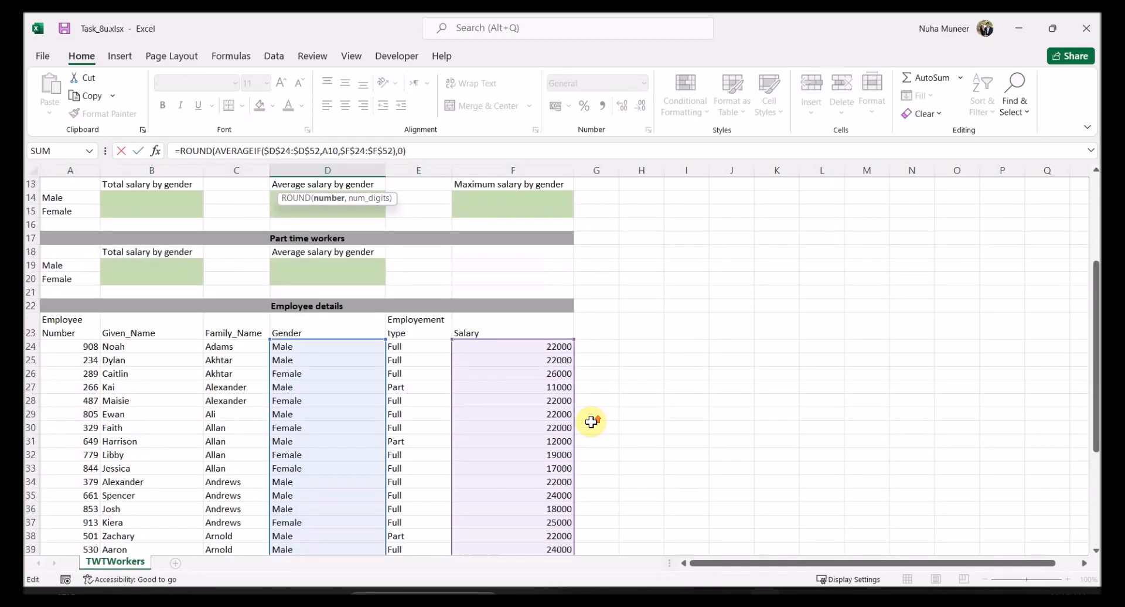
pyautogui.press('Return')
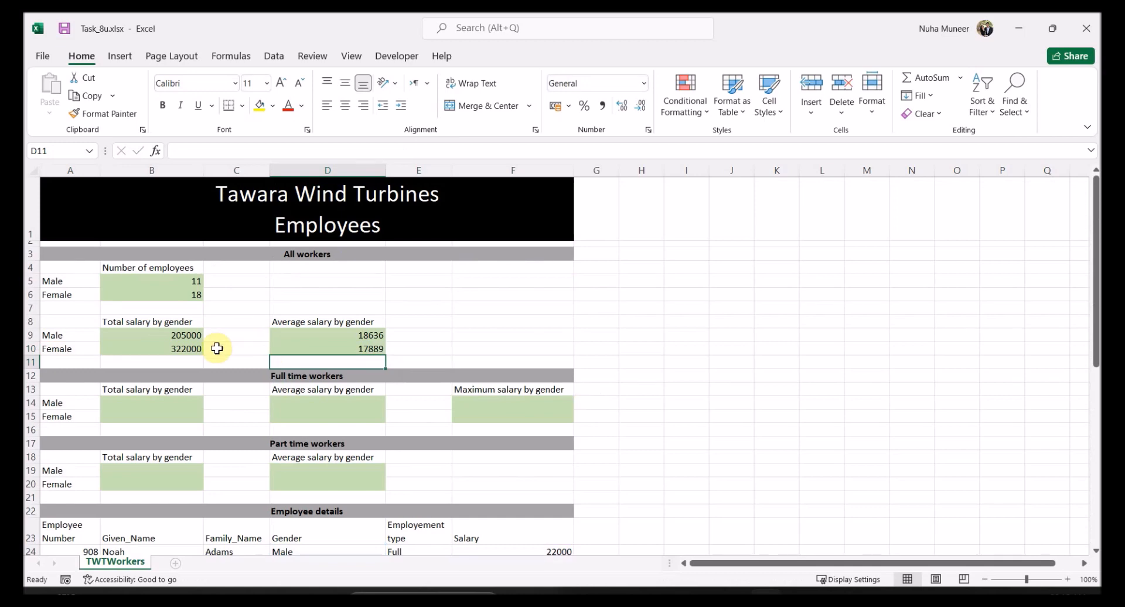
# - Examine the Full time workers section's heading, gender label and total salary cells to identify the conditions its total must meet
pyautogui.click(128, 404)
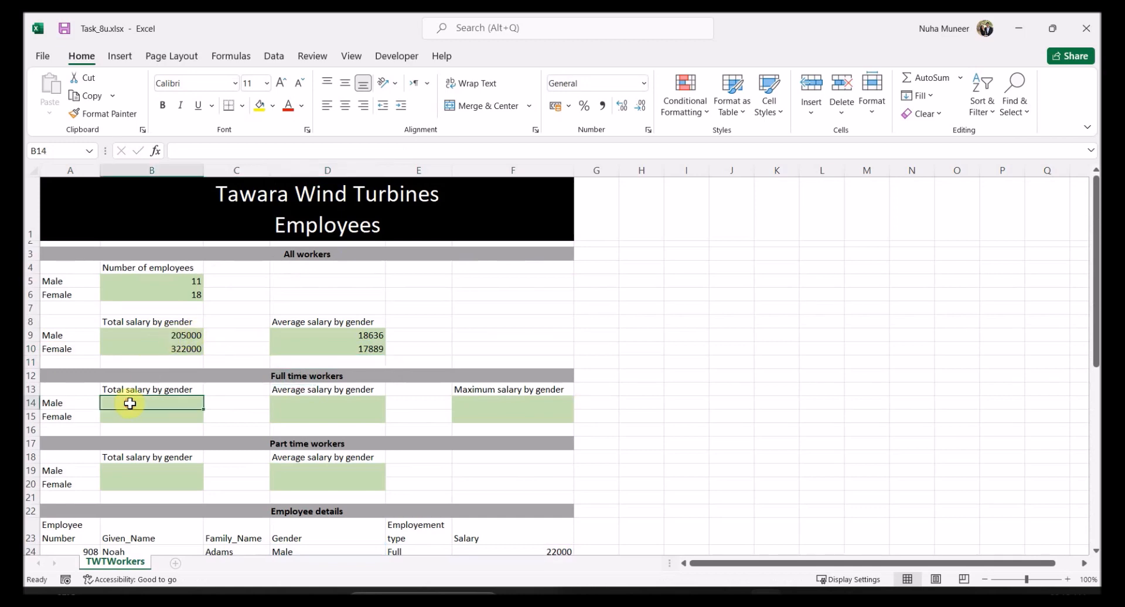
pyautogui.click(296, 374)
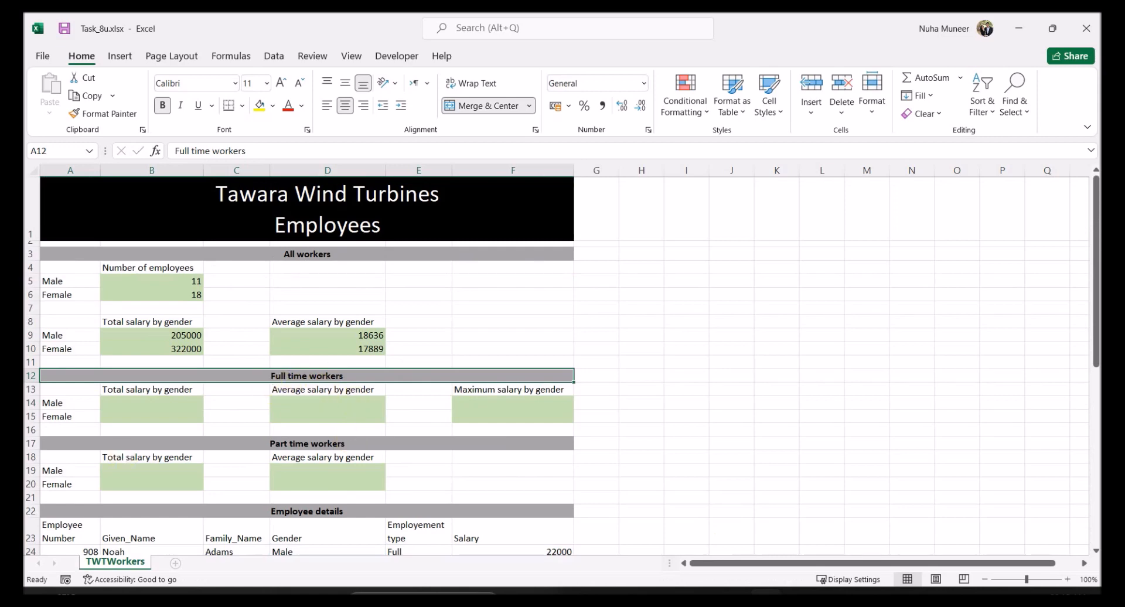
pyautogui.hotkey('alt', 'Tab')
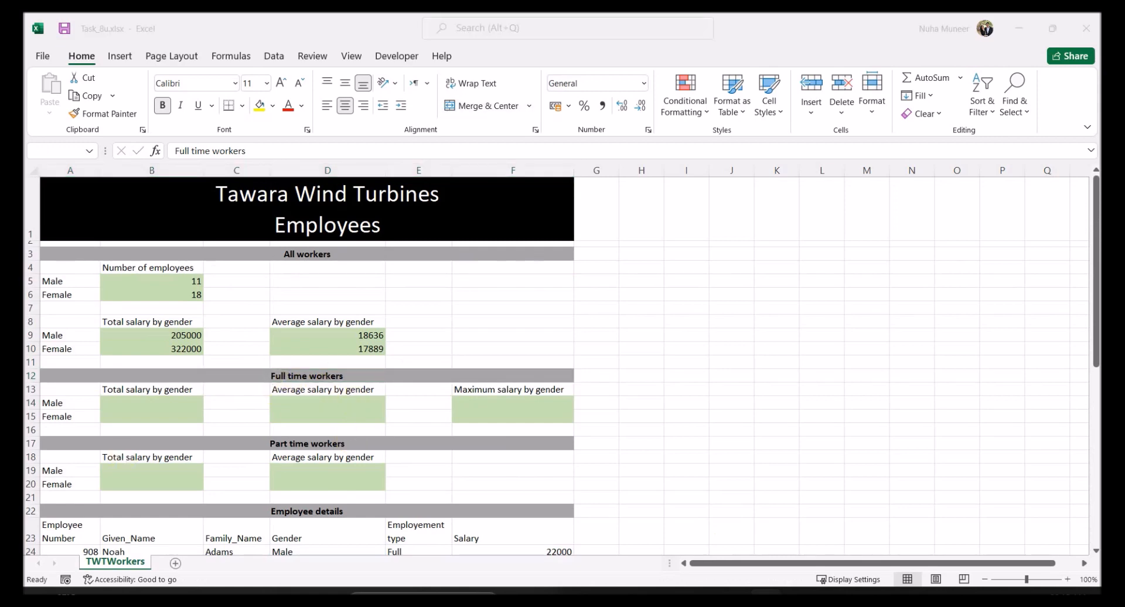
pyautogui.click(69, 403)
pyautogui.click(119, 403)
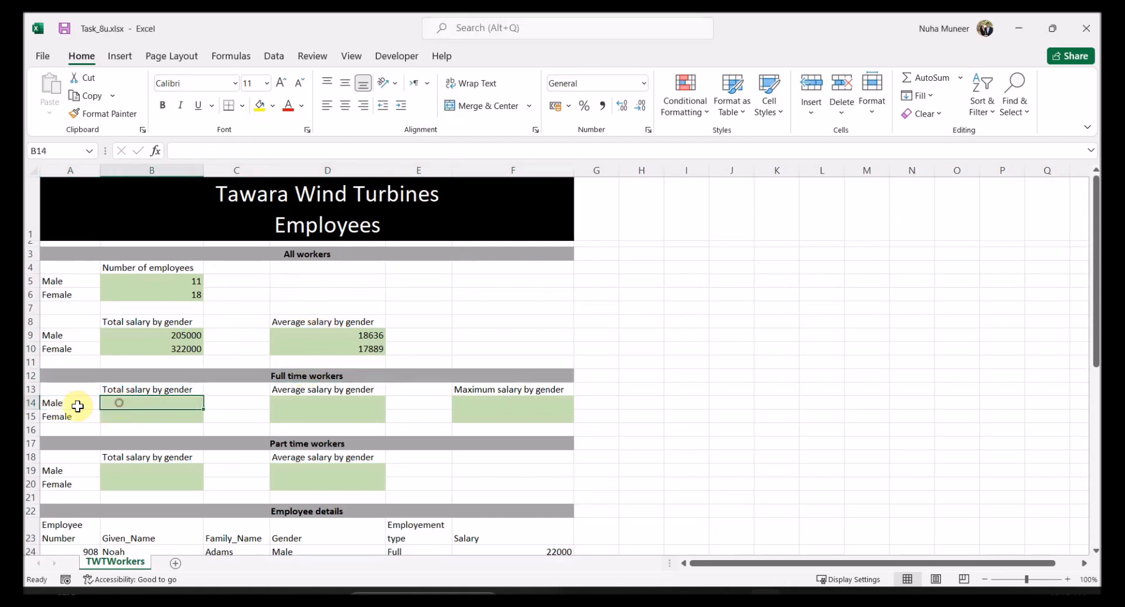
pyautogui.click(69, 404)
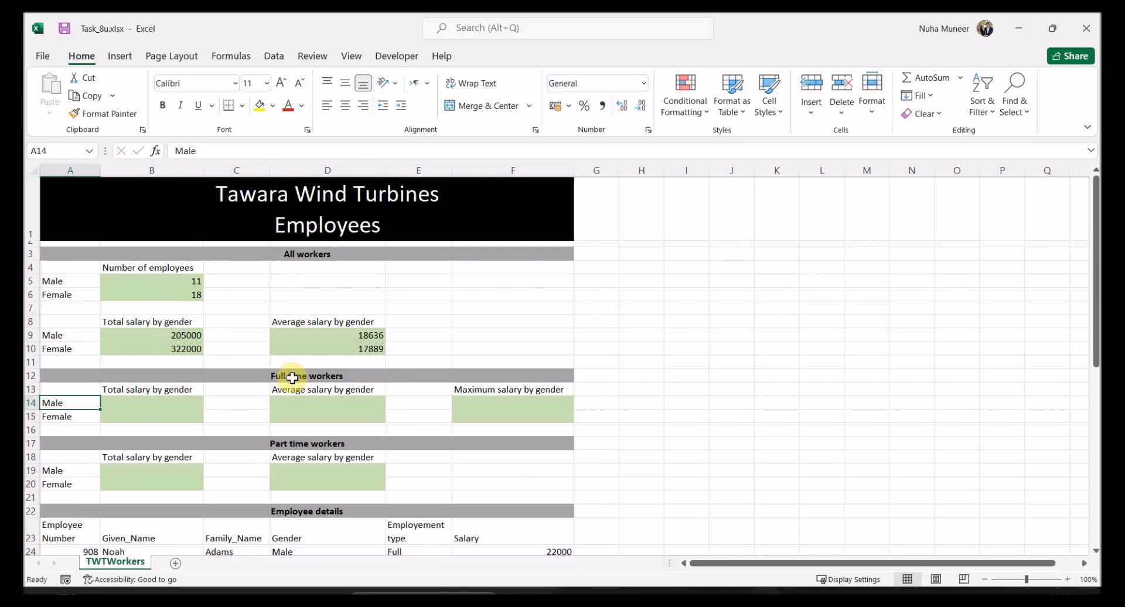
pyautogui.click(118, 391)
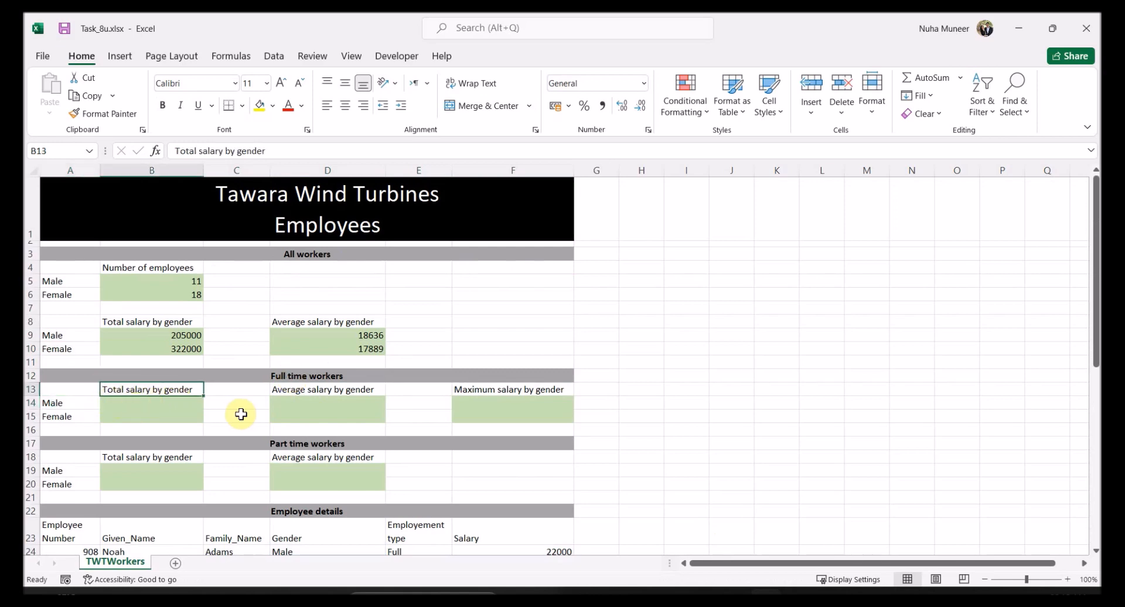
pyautogui.click(157, 406)
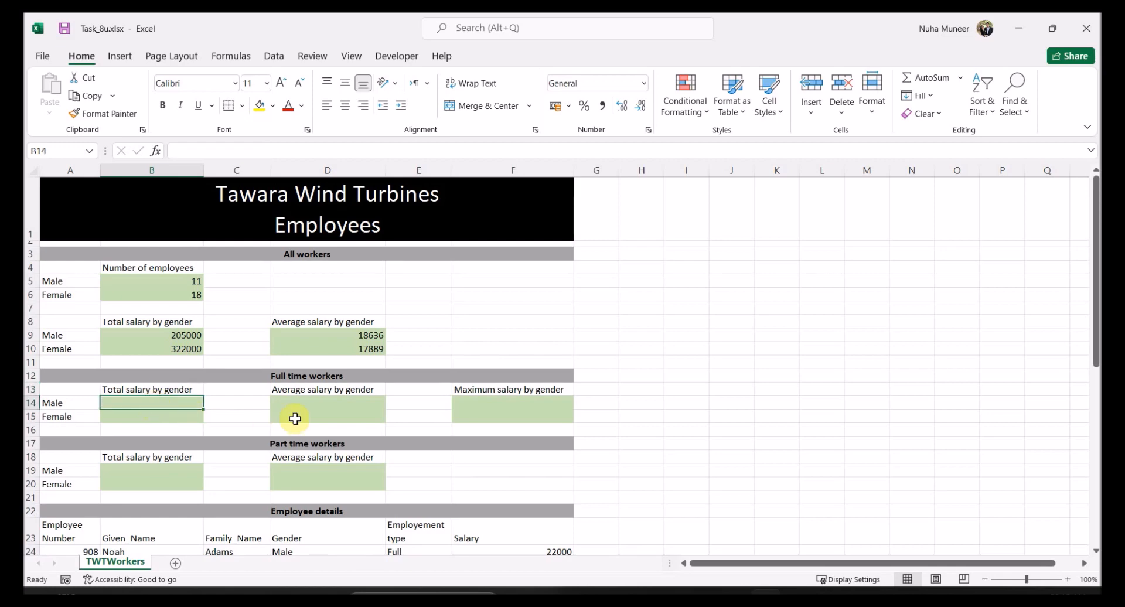
pyautogui.write('=sum')
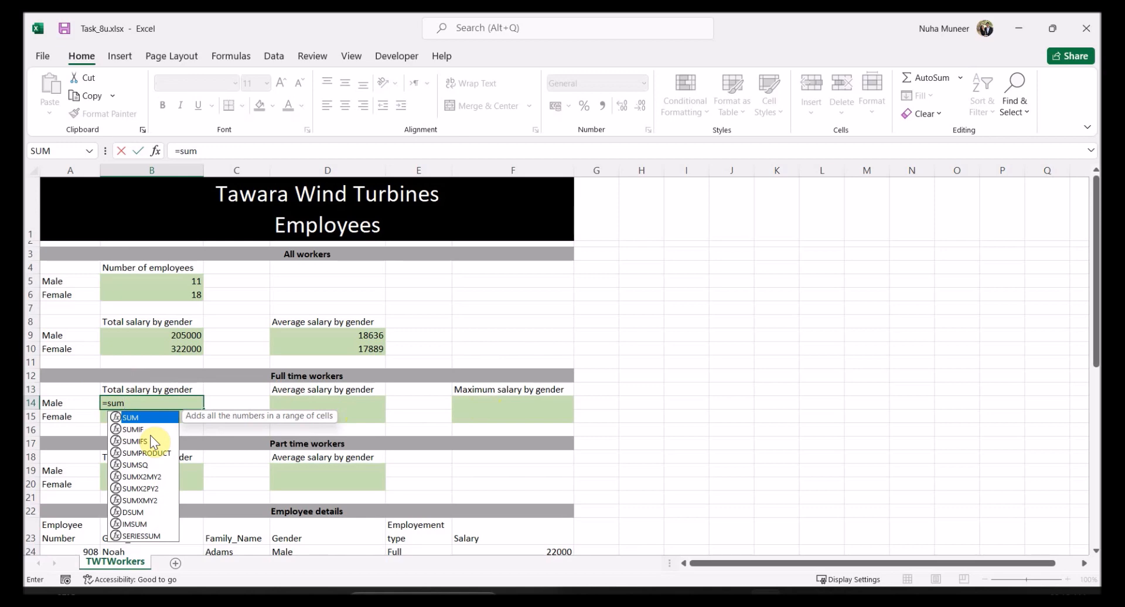
pyautogui.write('if')
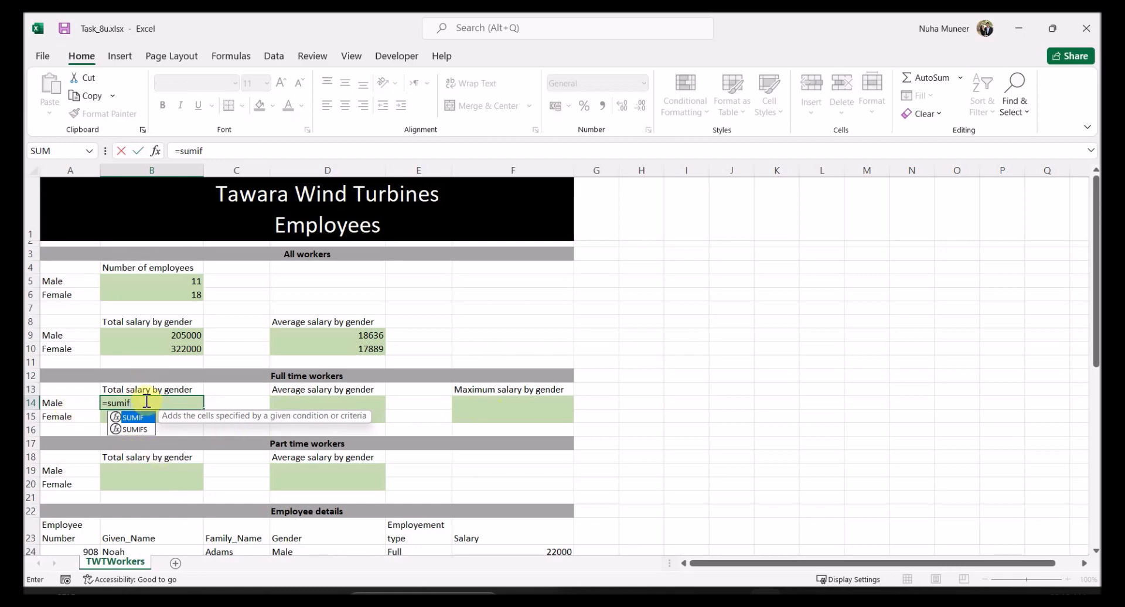
pyautogui.press('Escape')
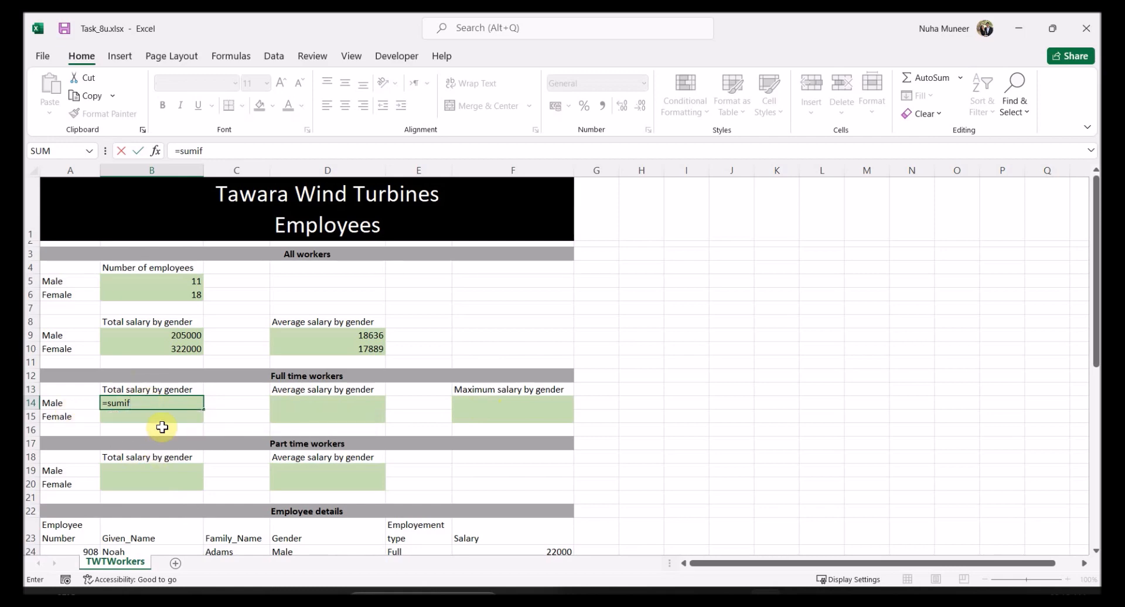
pyautogui.press('Escape')
# - Enlarge the sheet to 130% and compare the full-time male label in A14 with the all-workers male total in A9:B9
pyautogui.keyDown('ctrl'); pyautogui.scroll(2, 142, 416); pyautogui.keyUp('ctrl')
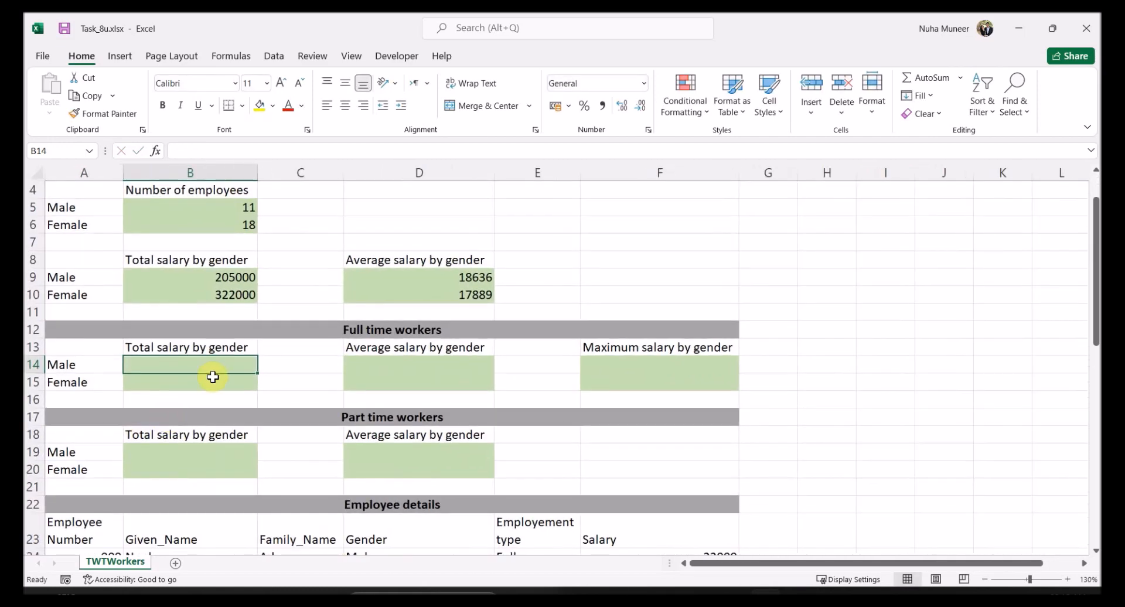
pyautogui.click(99, 364)
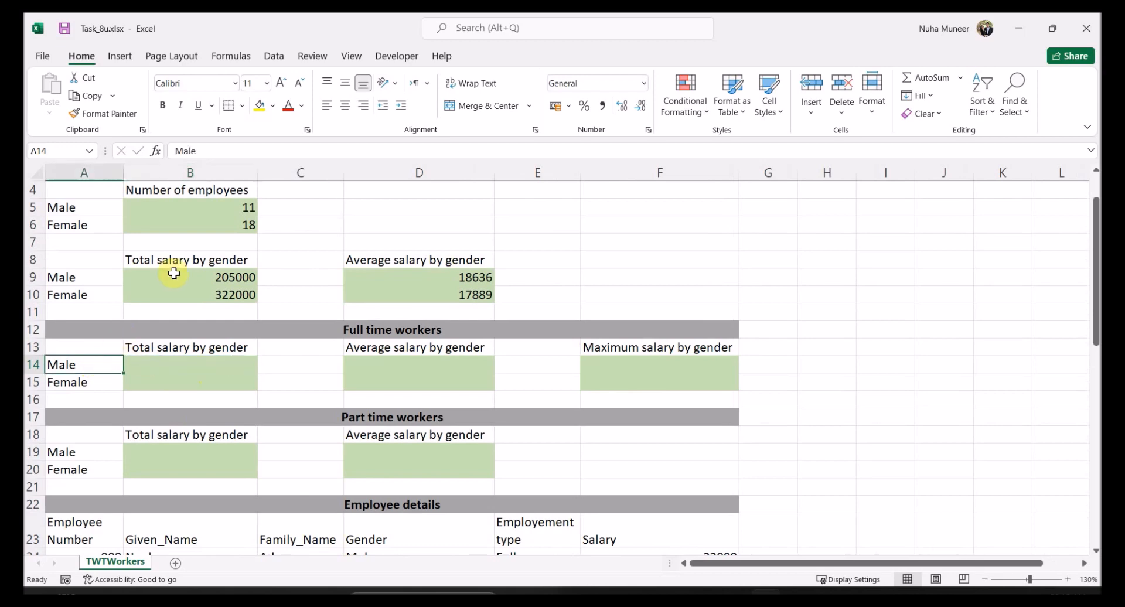
pyautogui.moveTo(171, 273); pyautogui.dragTo(90, 276)
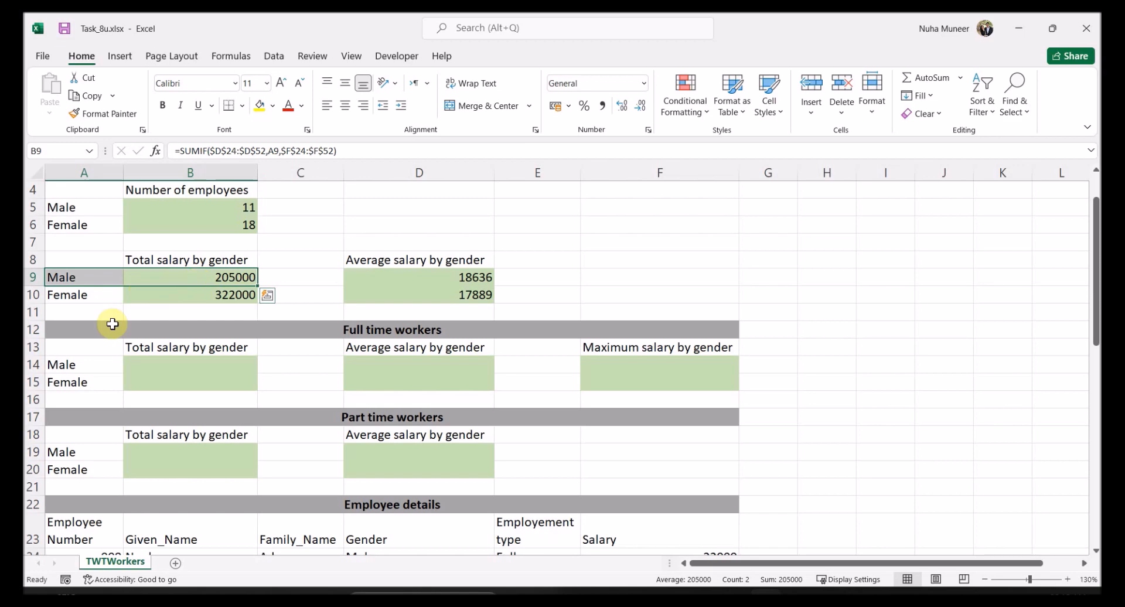
# - Start a SUMIFS formula in B14 for the full-time male total, using the salaries in F24:F52 as the sum range
pyautogui.click(155, 366)
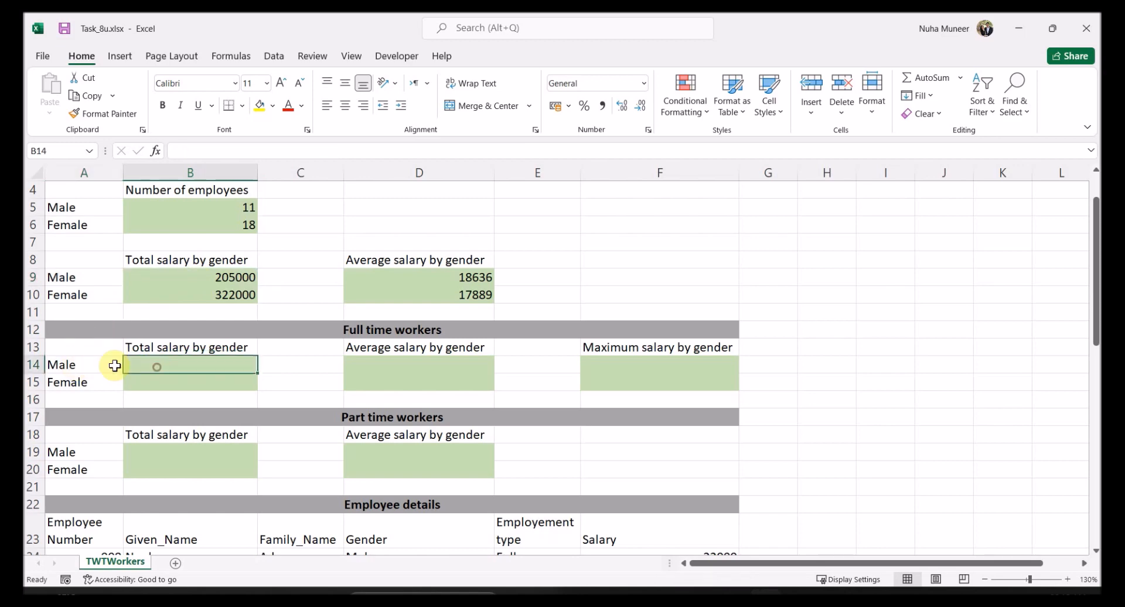
pyautogui.click(75, 366)
pyautogui.click(356, 334)
pyautogui.click(184, 364)
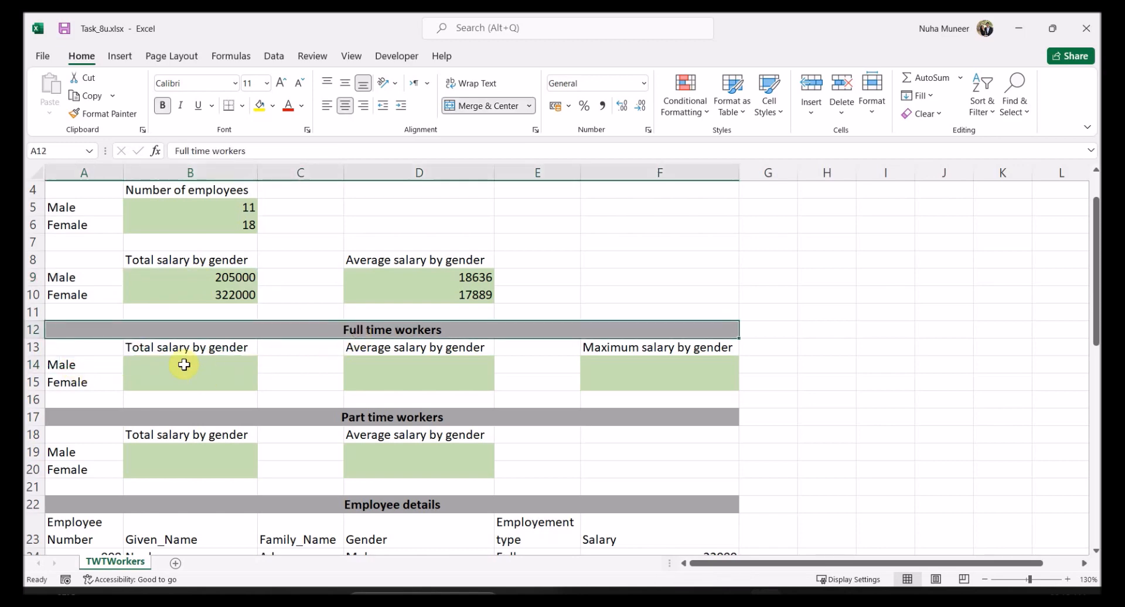
pyautogui.scroll(-1, 151, 309)
pyautogui.write('=sumifs(')
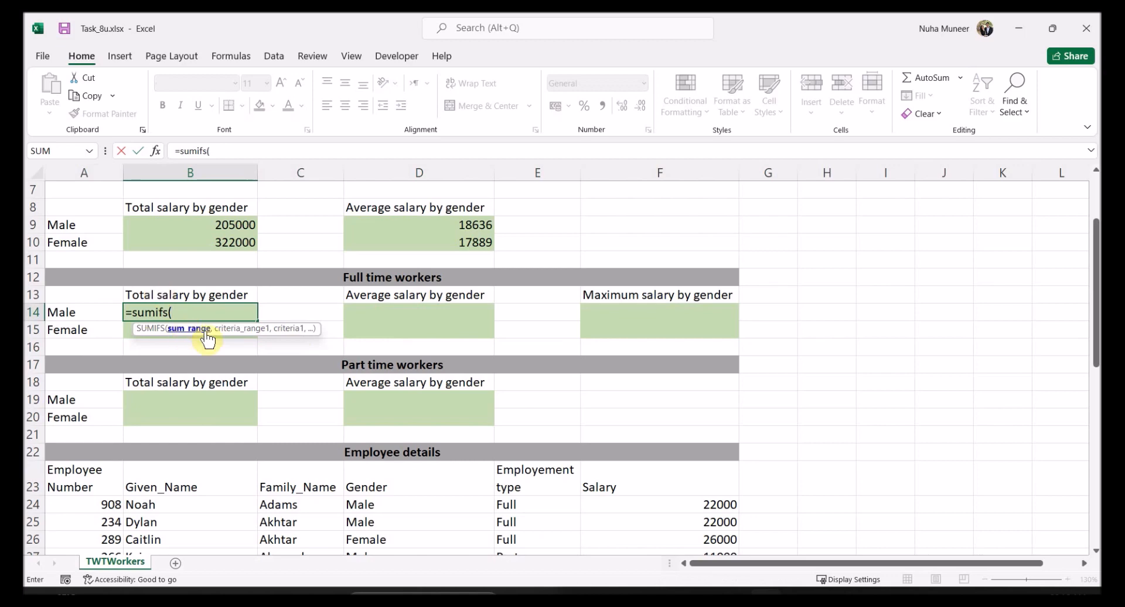
pyautogui.moveTo(668, 505); pyautogui.dragTo(698, 519)
pyautogui.scroll(10, 497, 477)
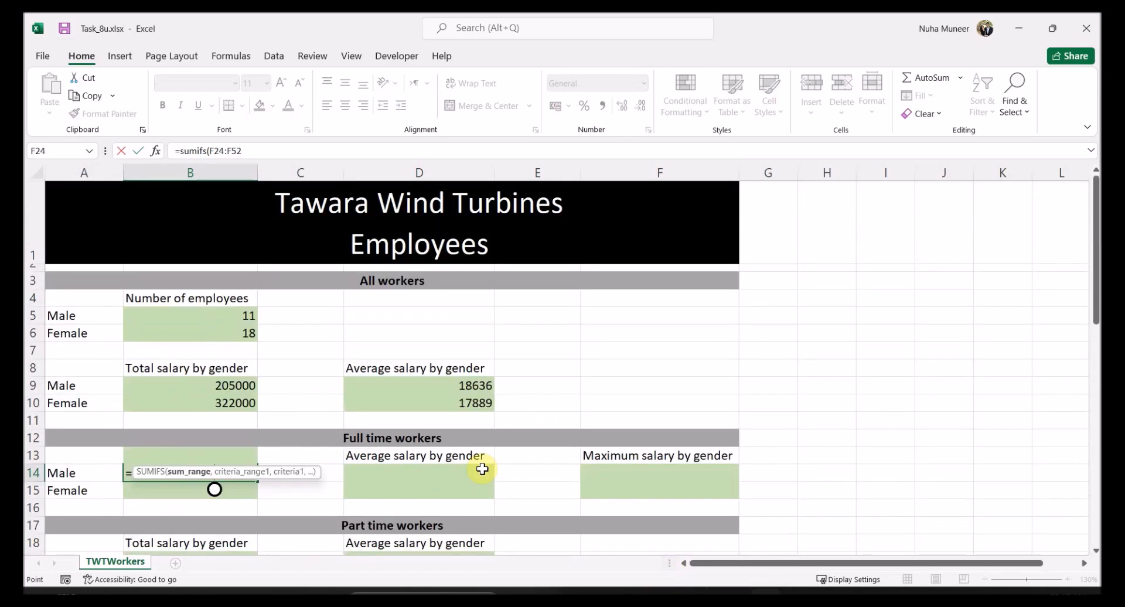
pyautogui.write(',')
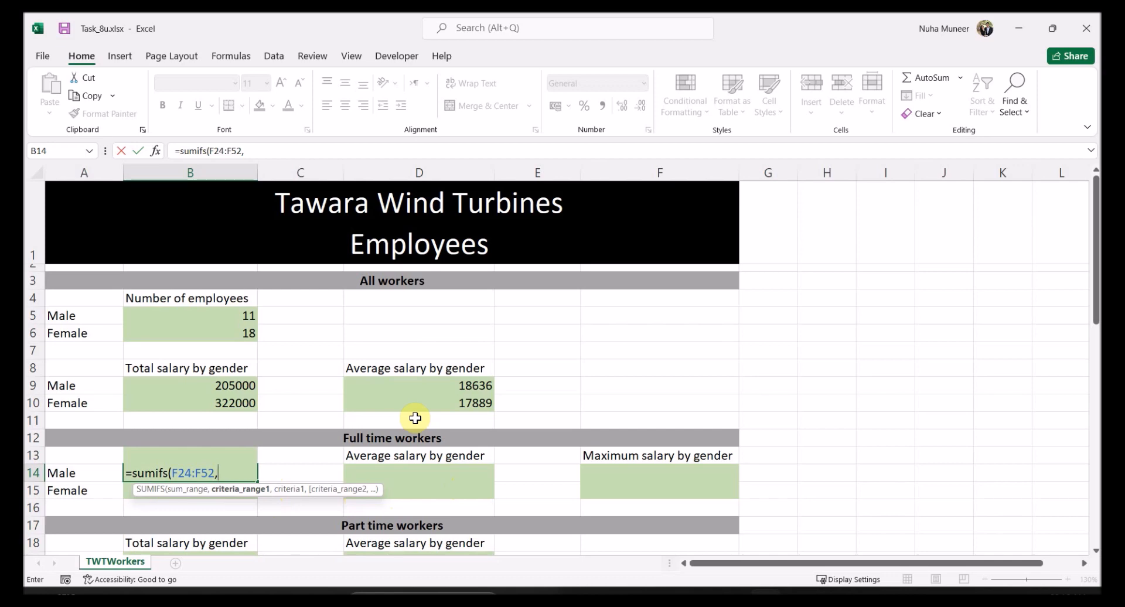
# - Add the gender column D24:D52 as the first criteria range in B14's SUMIFS, with A14 as its criterion
pyautogui.scroll(-4, 420, 413)
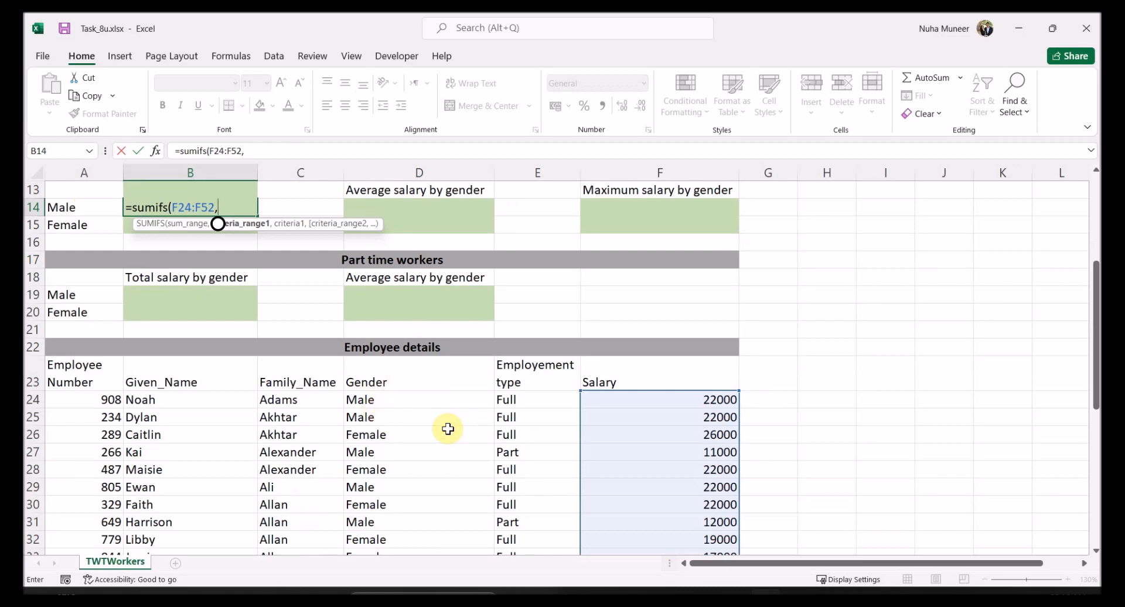
pyautogui.moveTo(381, 401); pyautogui.dragTo(389, 519)
pyautogui.scroll(6, 389, 520)
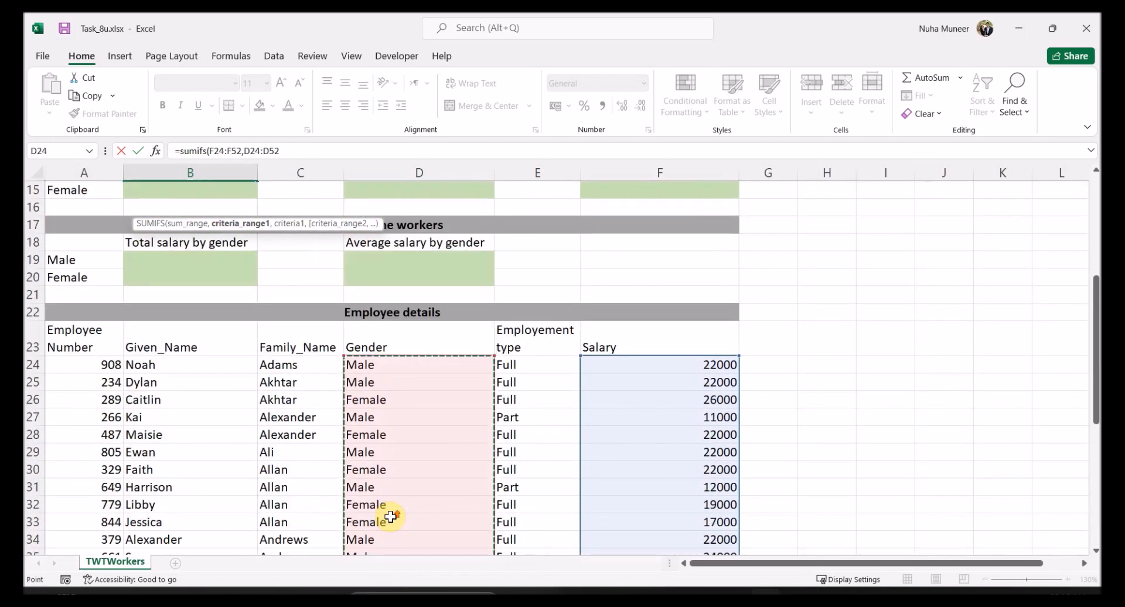
pyautogui.write(',')
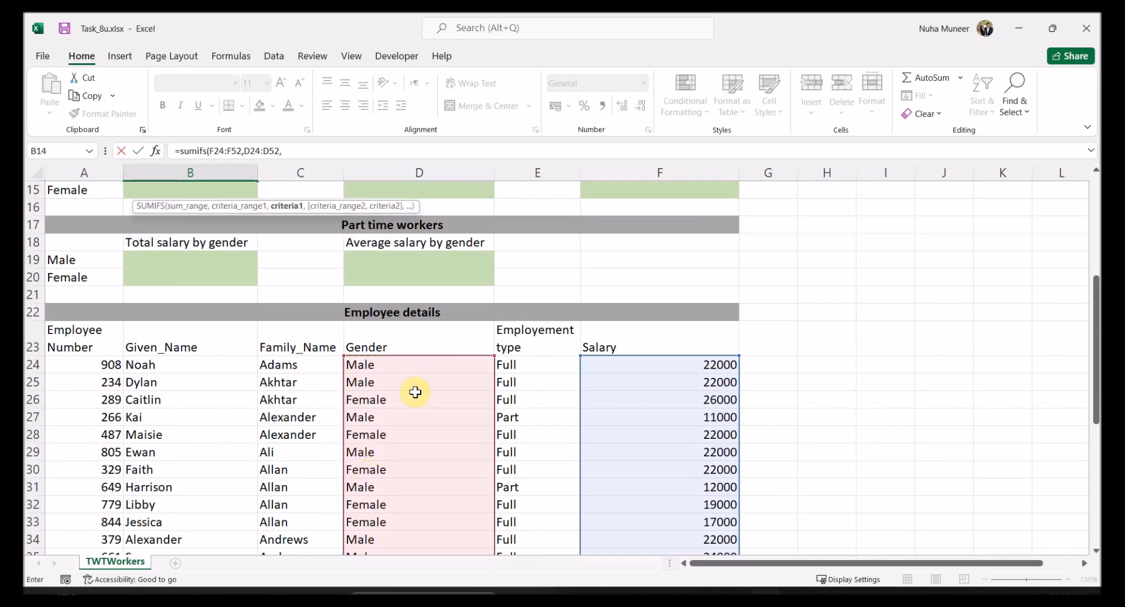
pyautogui.scroll(2, 409, 397)
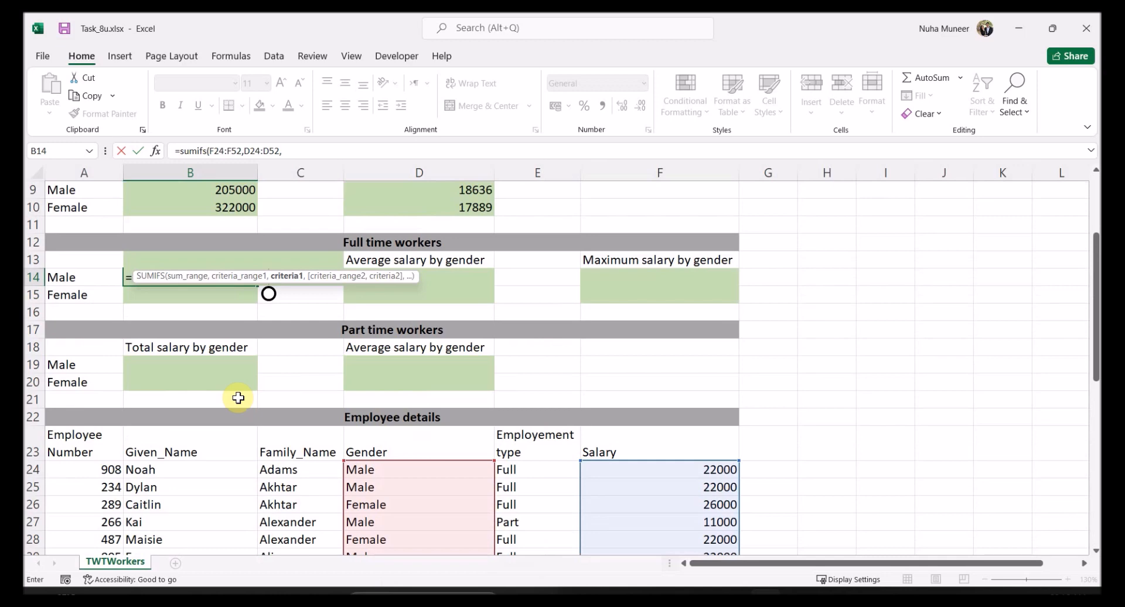
pyautogui.scroll(1, 158, 264)
pyautogui.click(73, 329)
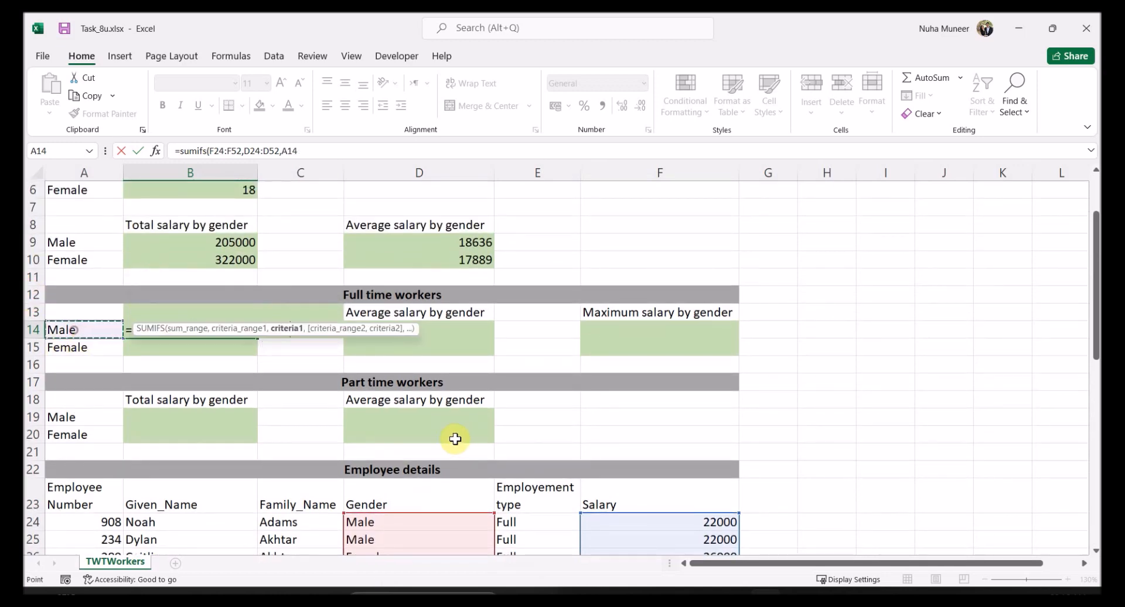
pyautogui.write(',')
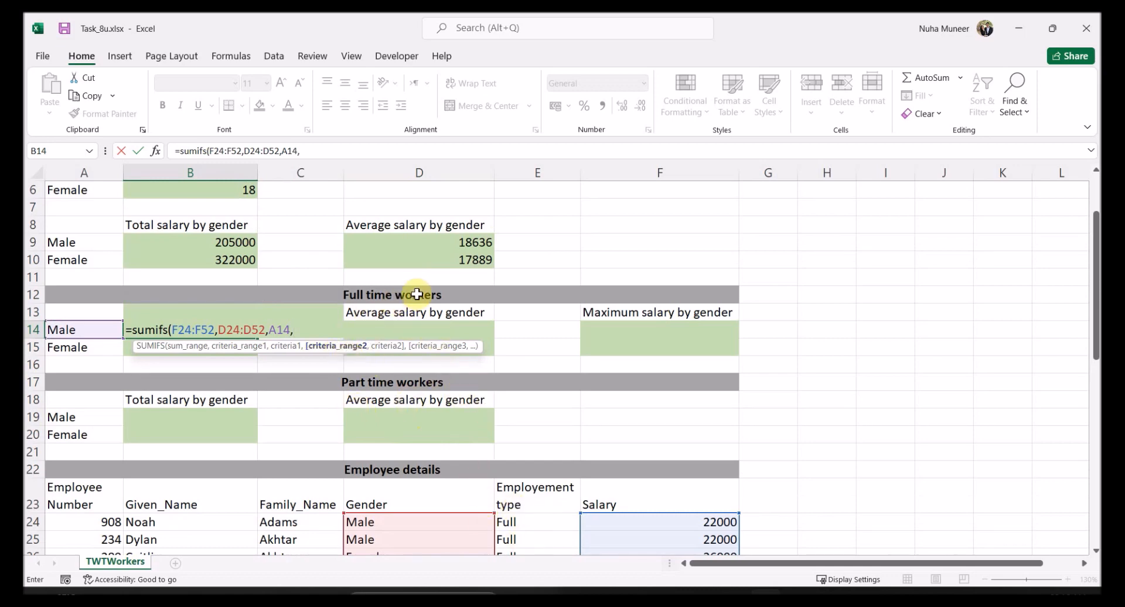
# - Add the employment type range E24:E52 with the criterion "Full" and complete B14's SUMIFS formula
pyautogui.scroll(-1, 461, 333)
pyautogui.scroll(-2, 461, 333)
pyautogui.moveTo(509, 421); pyautogui.dragTo(527, 513)
pyautogui.write(',')
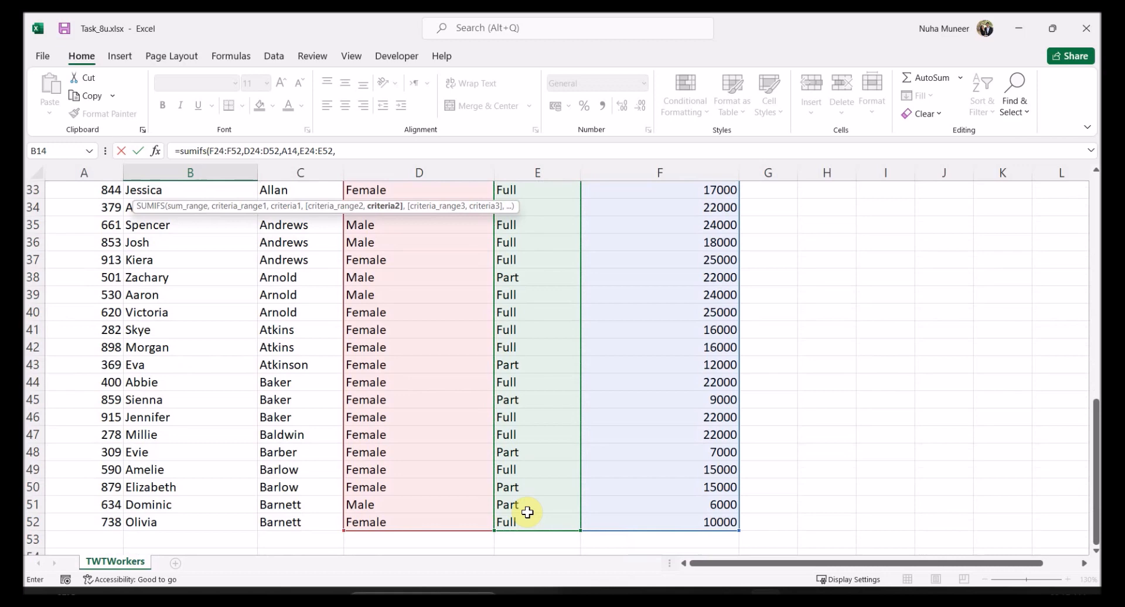
pyautogui.scroll(8, 527, 445)
pyautogui.write('"')
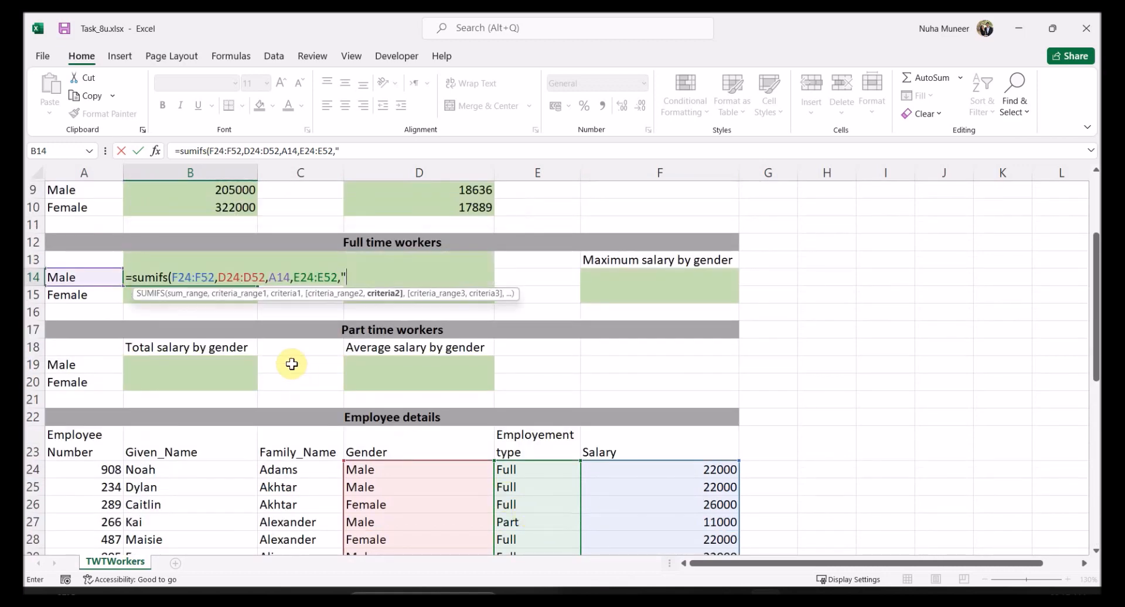
pyautogui.write('Full")')
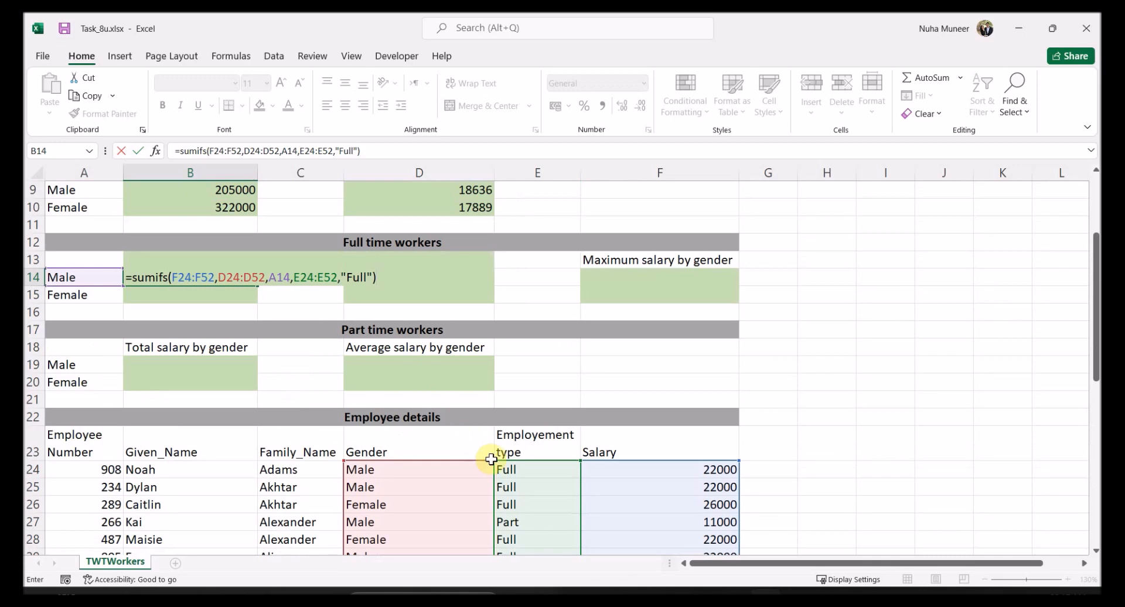
pyautogui.press('Return')
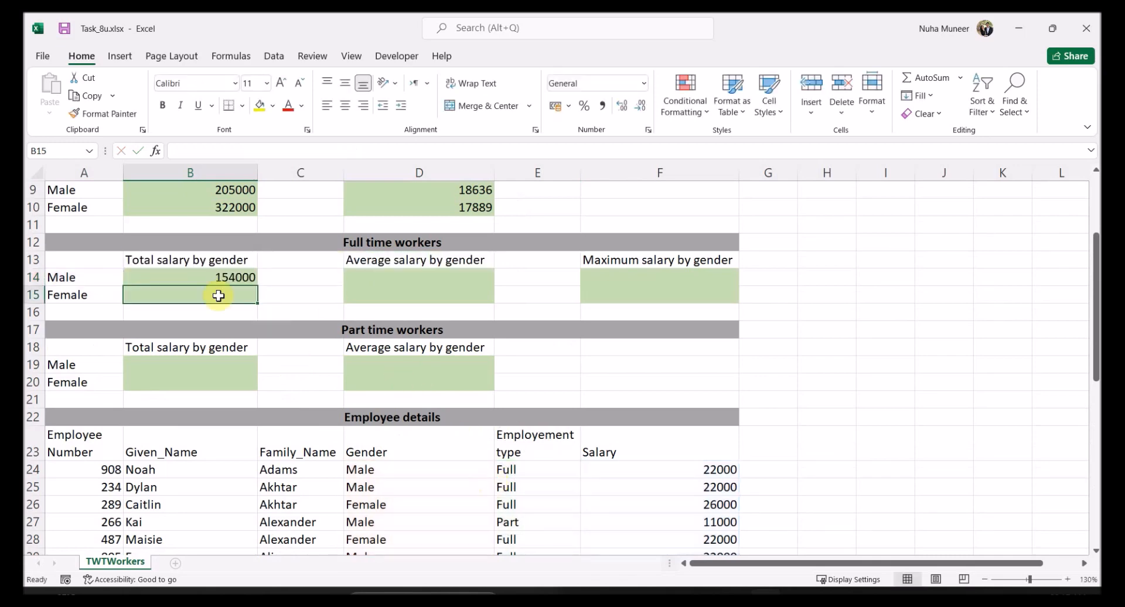
# - Make the three SUMIFS ranges in B14 absolute as $F$24:$F$52, $D$24:$D$52 and $E$24:$E$52, keeping A14 relative
pyautogui.doubleClick(215, 276)
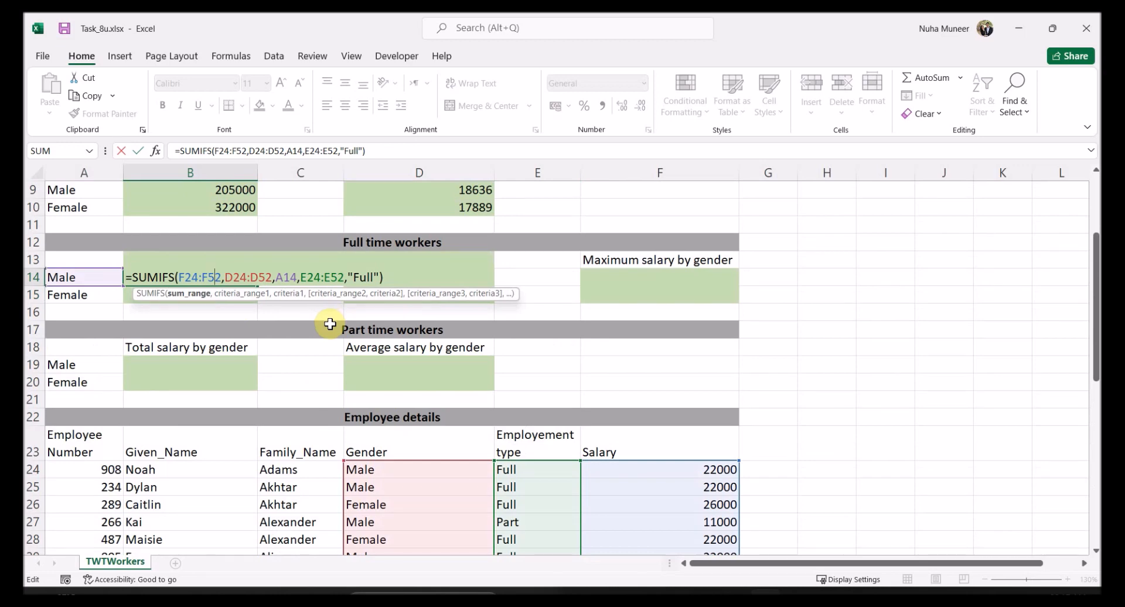
pyautogui.press('Return')
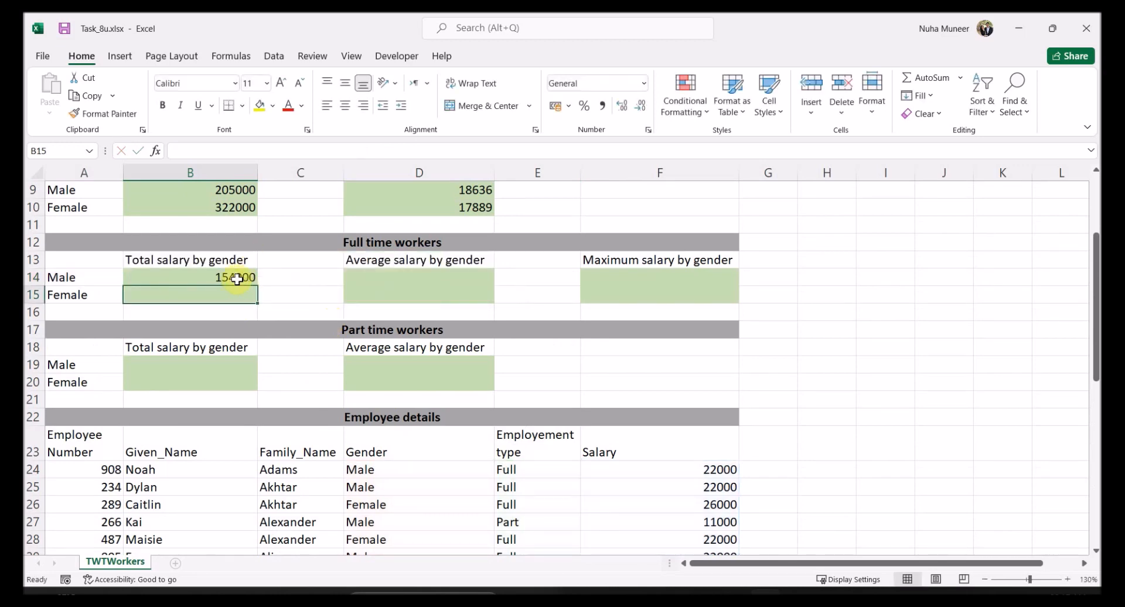
pyautogui.doubleClick(214, 276)
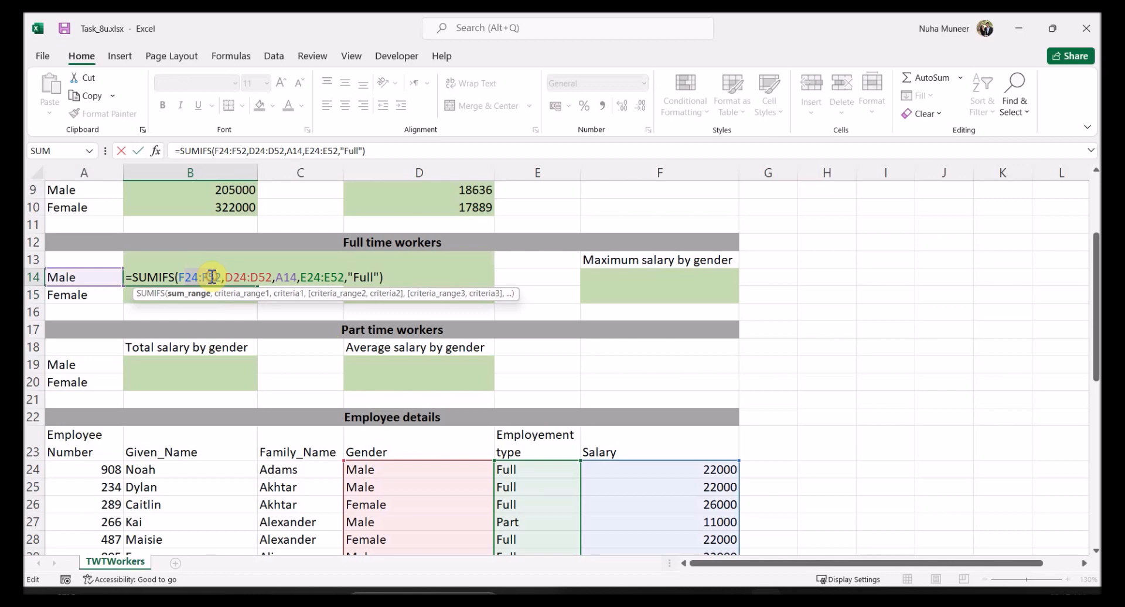
pyautogui.press('F4')
pyautogui.moveTo(263, 276); pyautogui.dragTo(289, 278)
pyautogui.press('F4')
pyautogui.moveTo(364, 276); pyautogui.dragTo(378, 276)
pyautogui.press('F4')
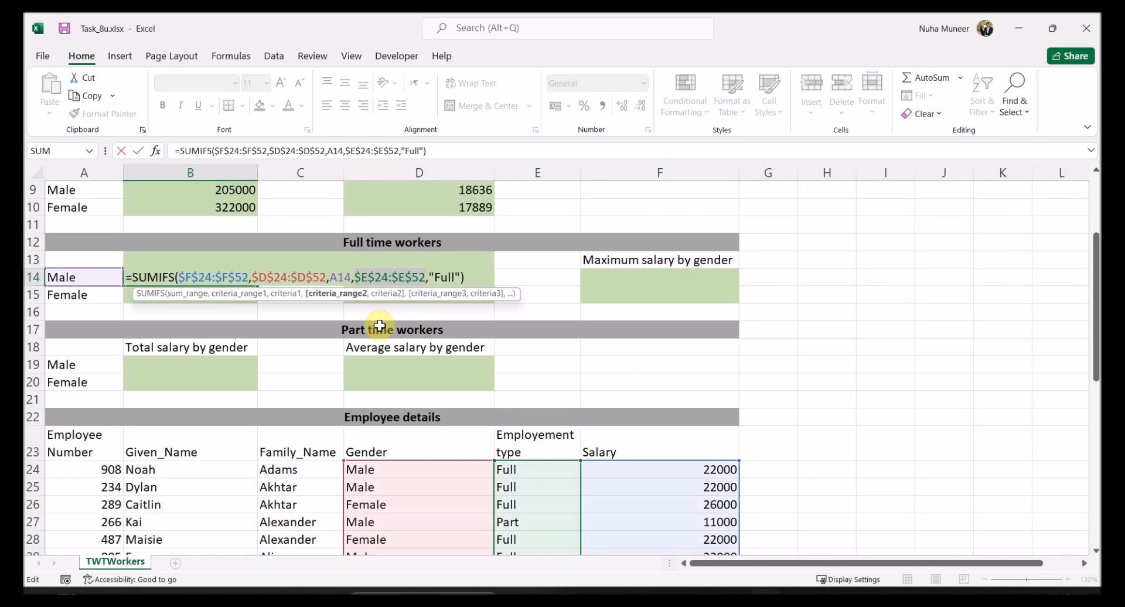
pyautogui.hotkey('ctrl', 'Return')
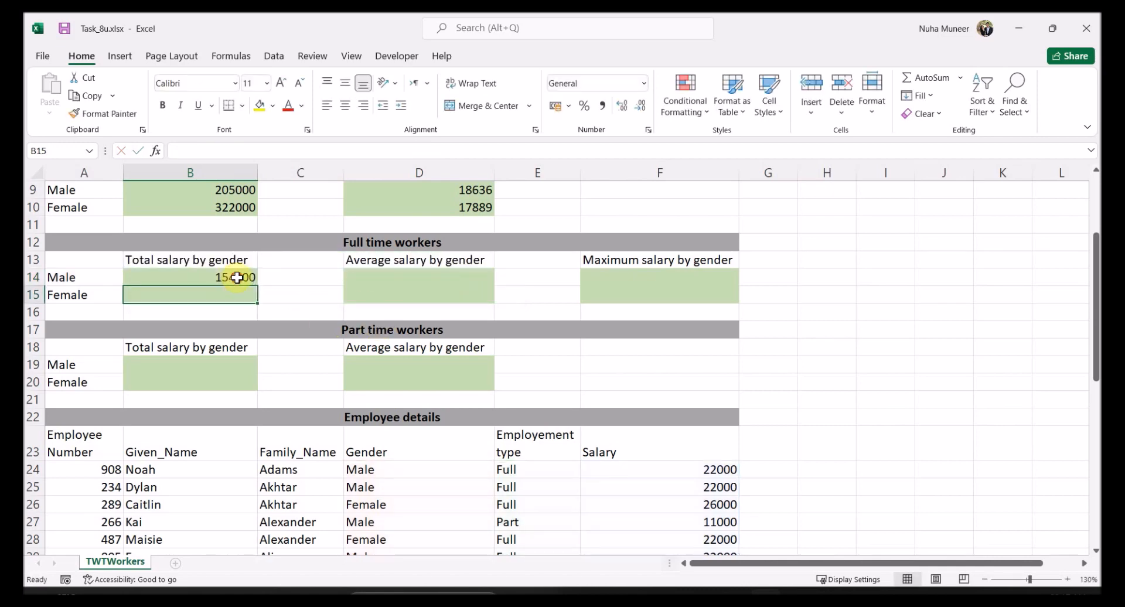
# - Fill the SUMIFS formula from B14 into B15 for the full-time female total and check the ranges it references
pyautogui.moveTo(260, 288); pyautogui.dragTo(258, 296)
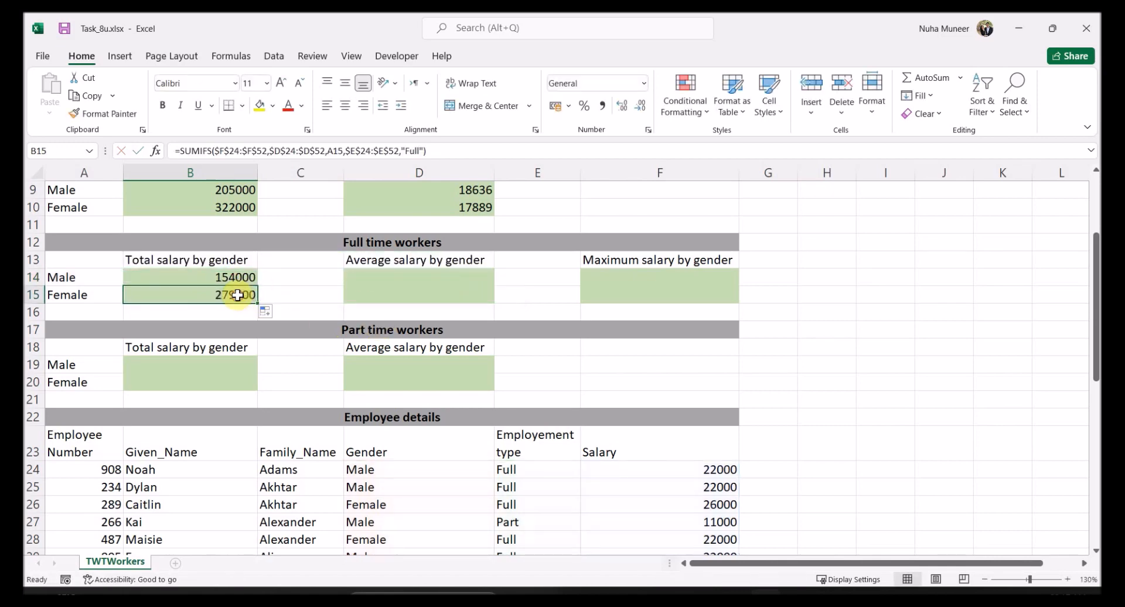
pyautogui.doubleClick(239, 295)
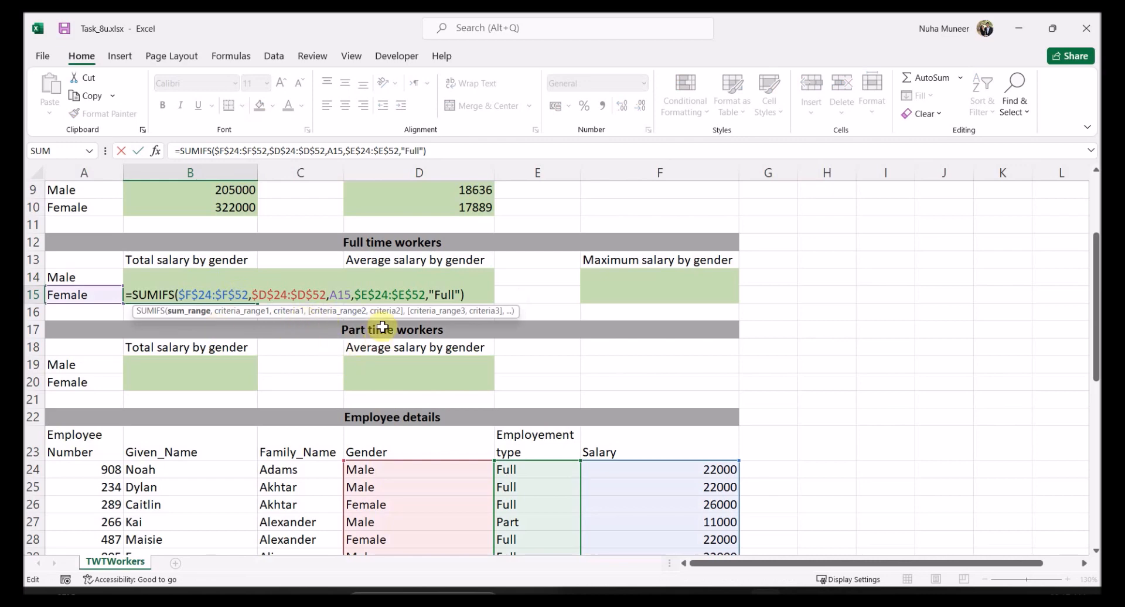
pyautogui.scroll(-9, 678, 491)
pyautogui.scroll(10, 678, 491)
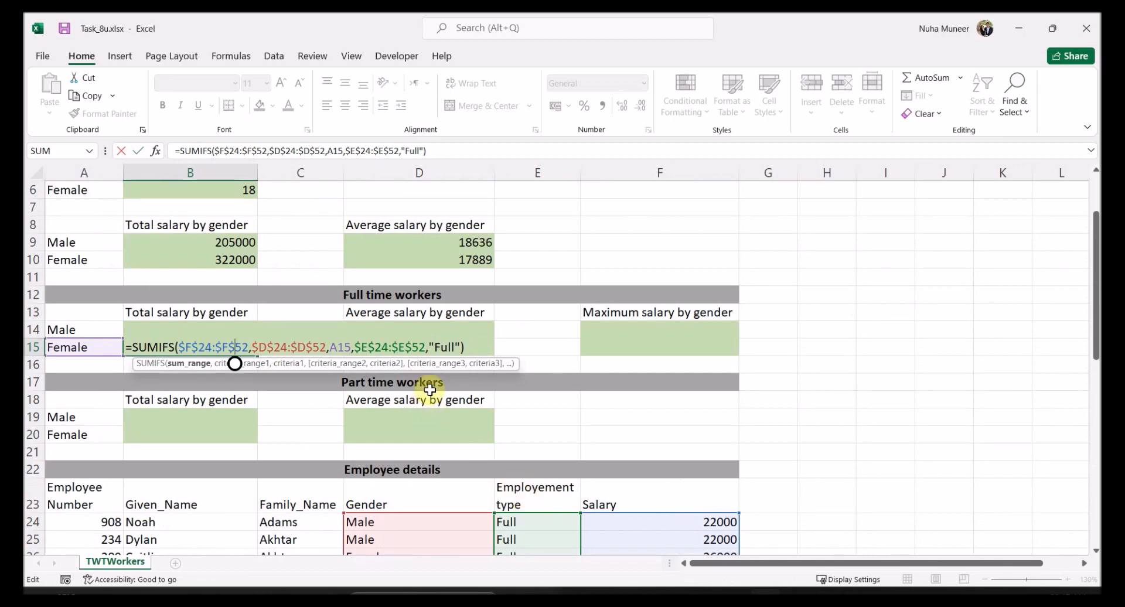
pyautogui.press('ctrl')
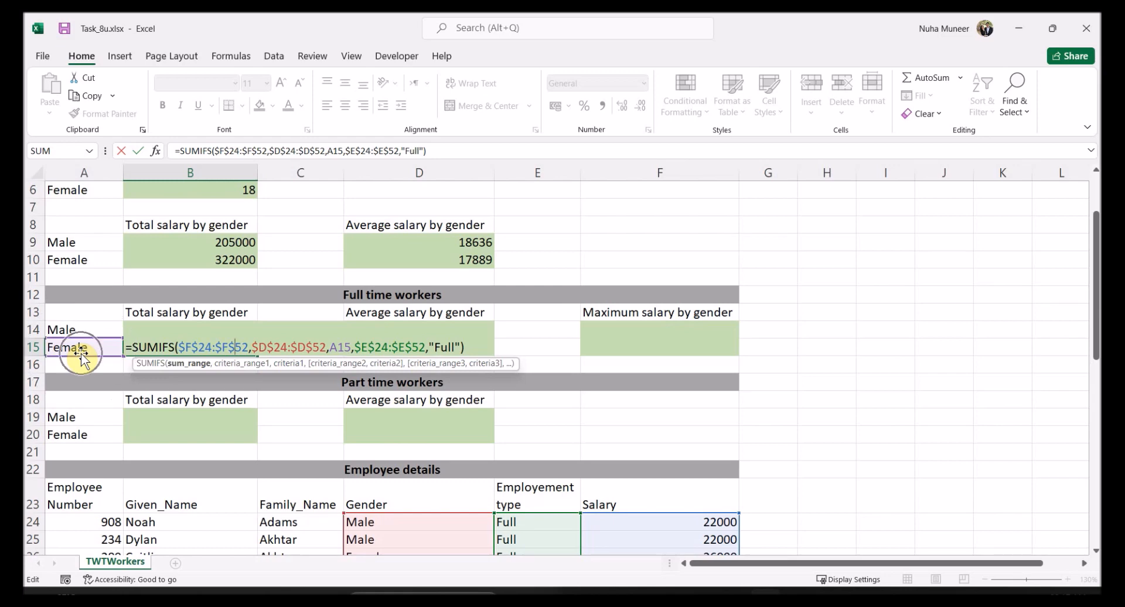
pyautogui.press('Return')
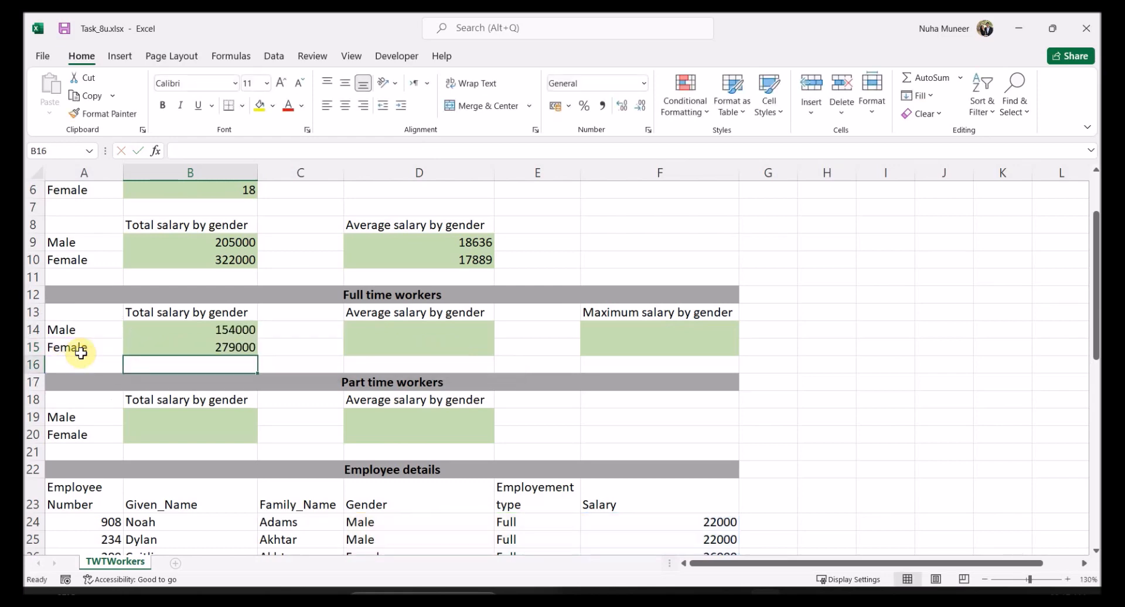
# - Fill the SUMIFS formula from B14 across to D14, the full-time male average salary cell
pyautogui.click(403, 329)
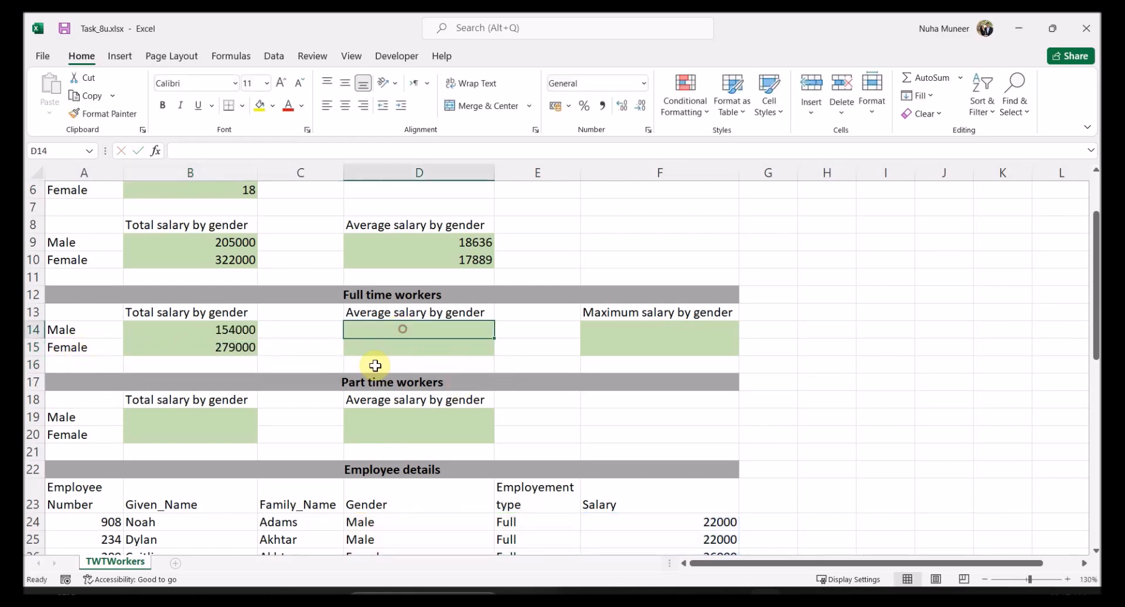
pyautogui.click(250, 331)
pyautogui.moveTo(256, 339); pyautogui.dragTo(459, 342)
# - Clear the surplus formula from C14 and remove its green shading by copying the format of C15
pyautogui.click(289, 327)
pyautogui.press('Delete')
pyautogui.click(301, 346)
pyautogui.click(106, 113)
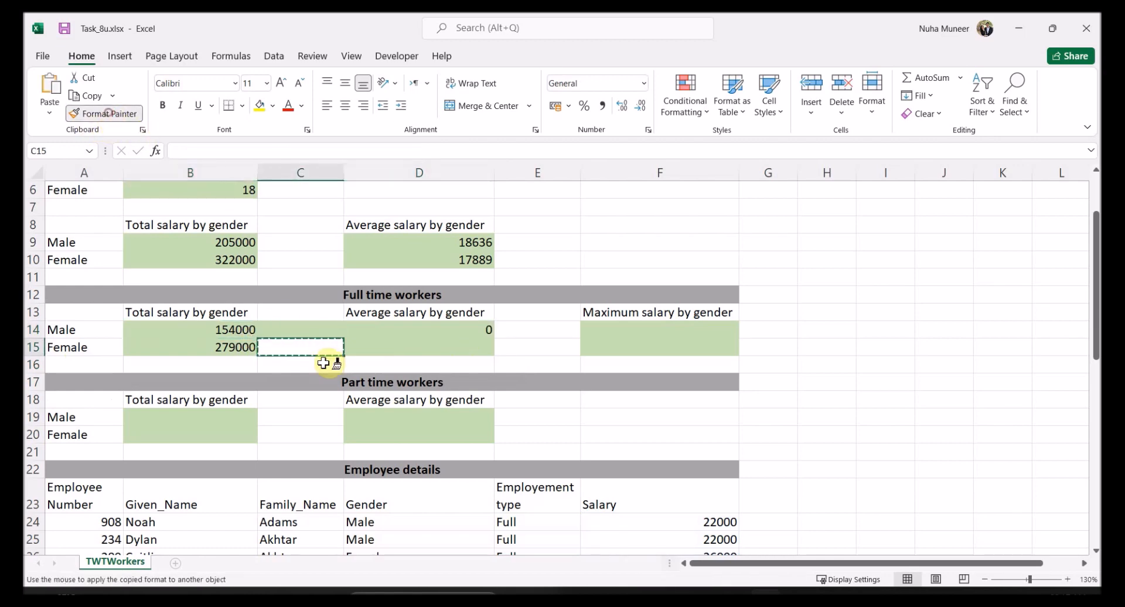
pyautogui.click(312, 329)
pyautogui.click(457, 329)
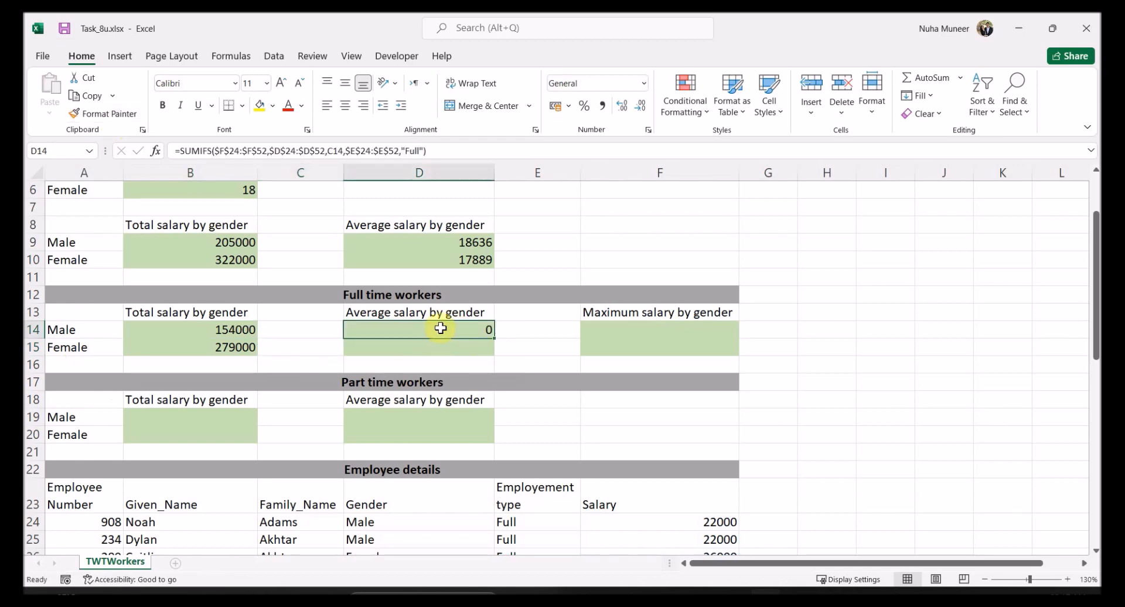
pyautogui.doubleClick(440, 328)
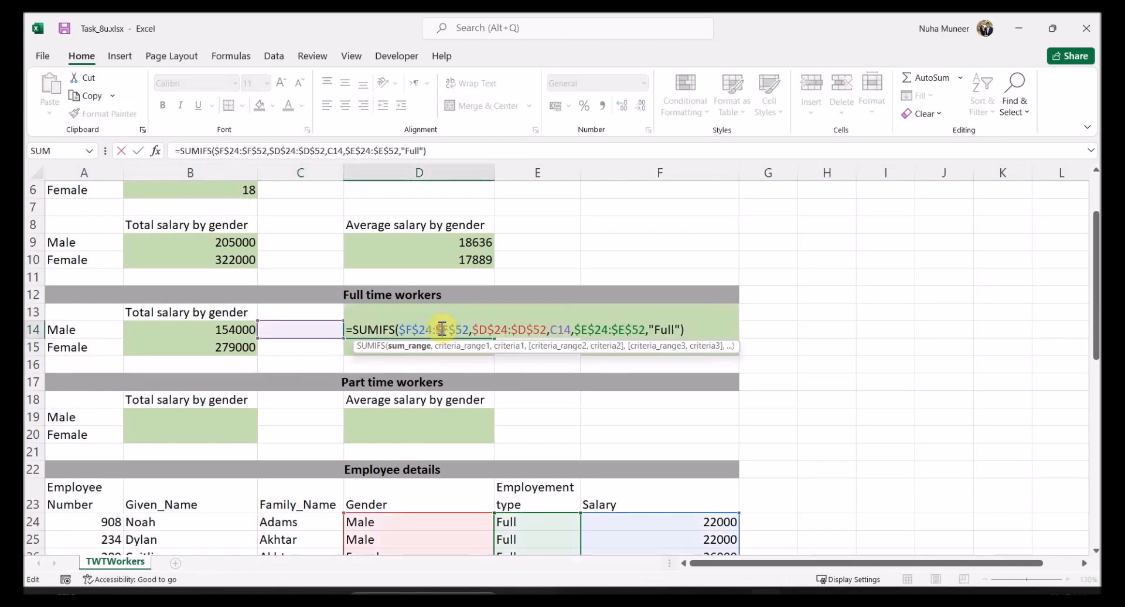
pyautogui.doubleClick(394, 328)
pyautogui.write('aver')
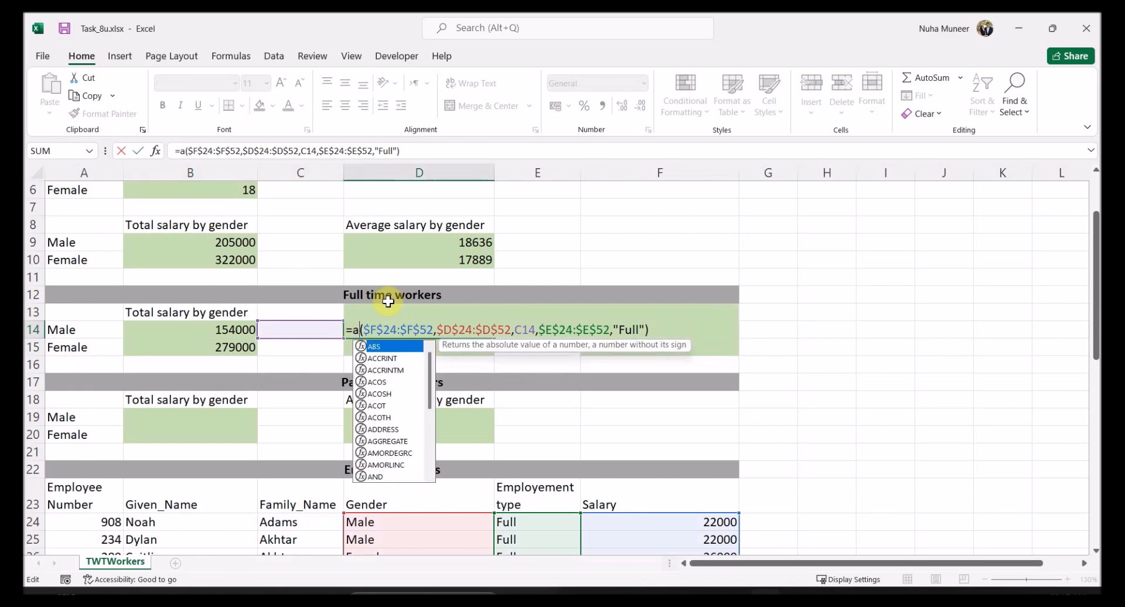
pyautogui.write('age')
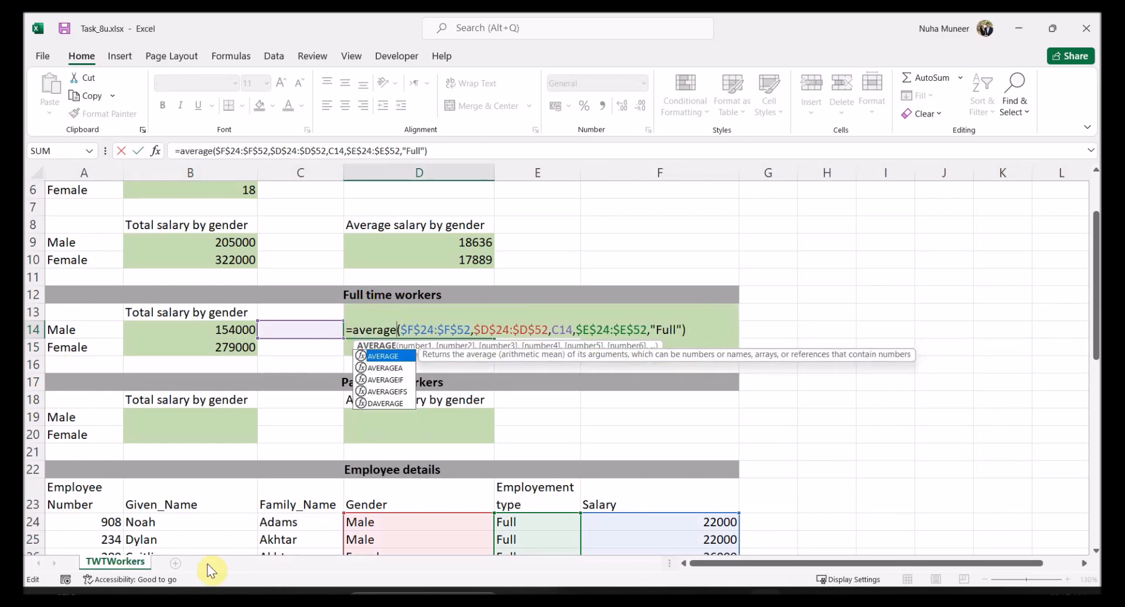
pyautogui.doubleClick(388, 392)
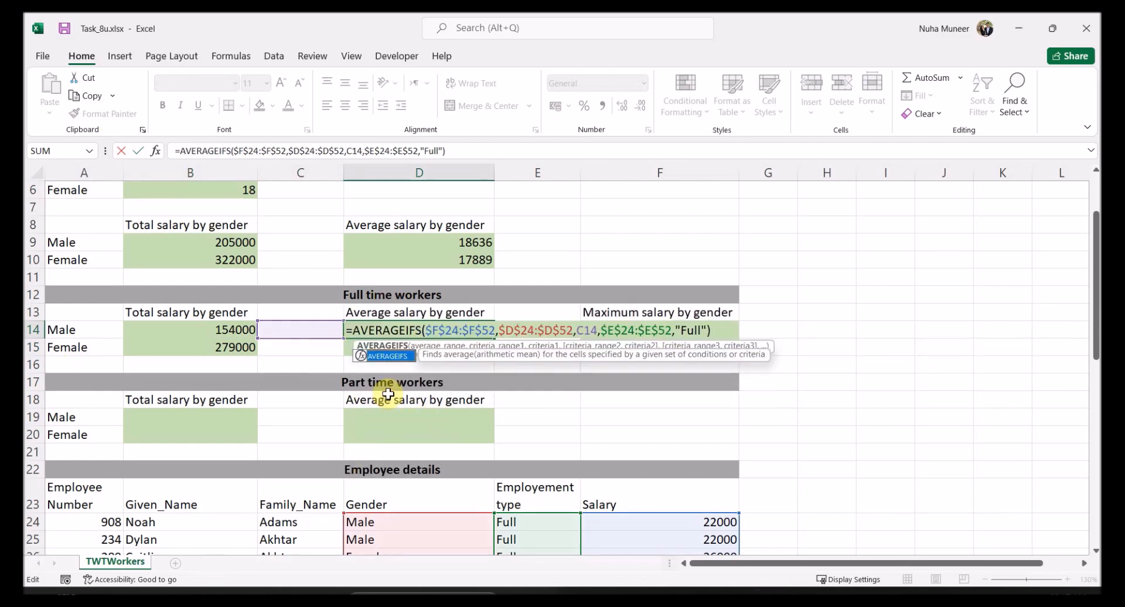
pyautogui.click(474, 329)
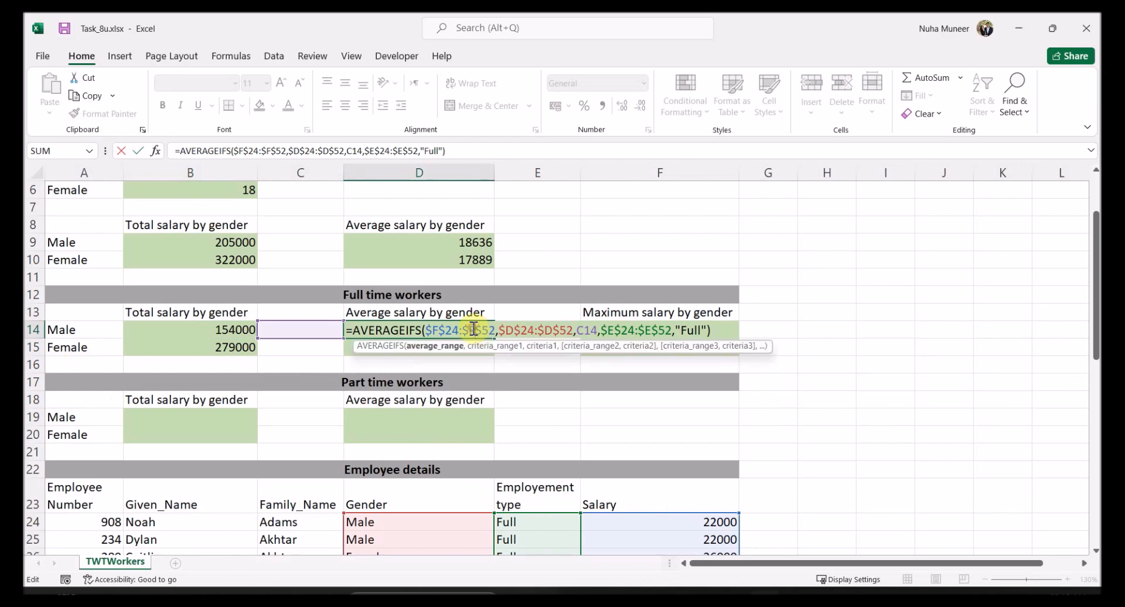
pyautogui.scroll(-1, 723, 515)
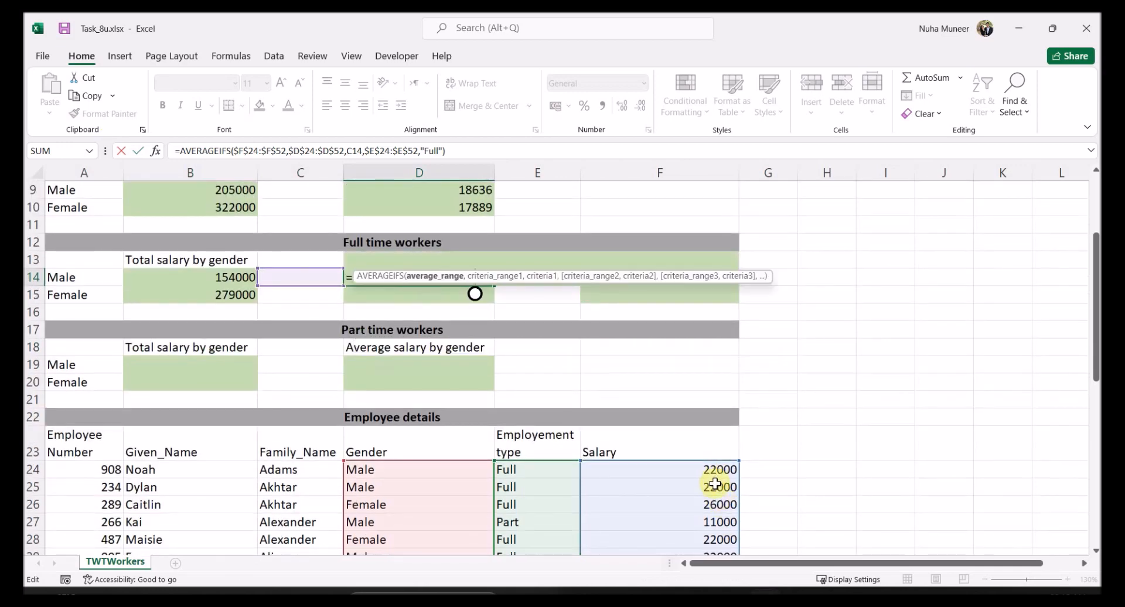
pyautogui.scroll(-9, 718, 490)
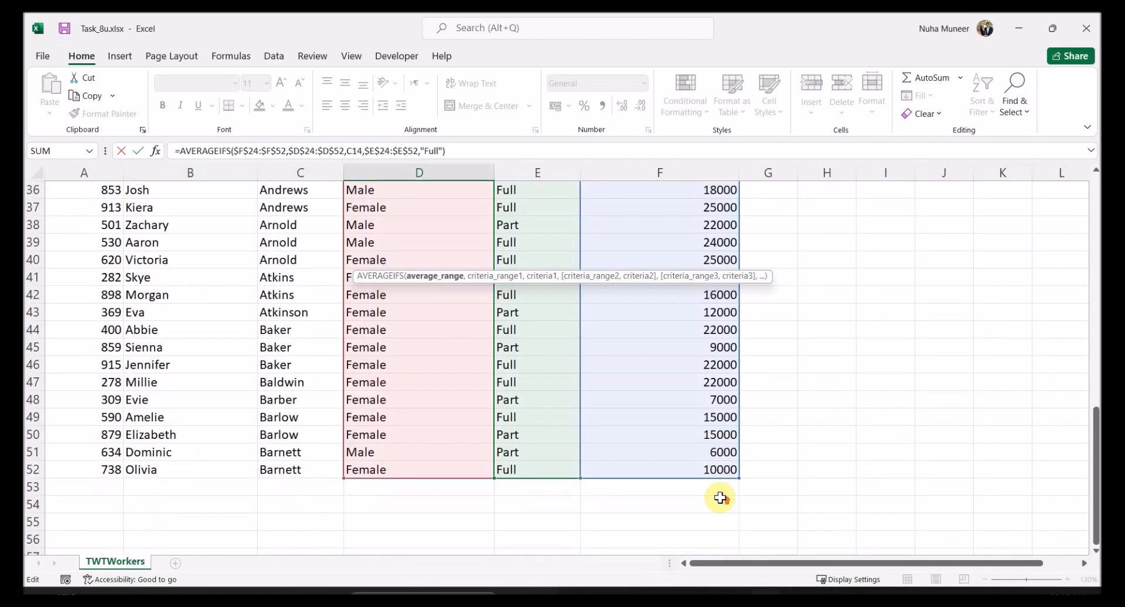
pyautogui.scroll(9, 720, 499)
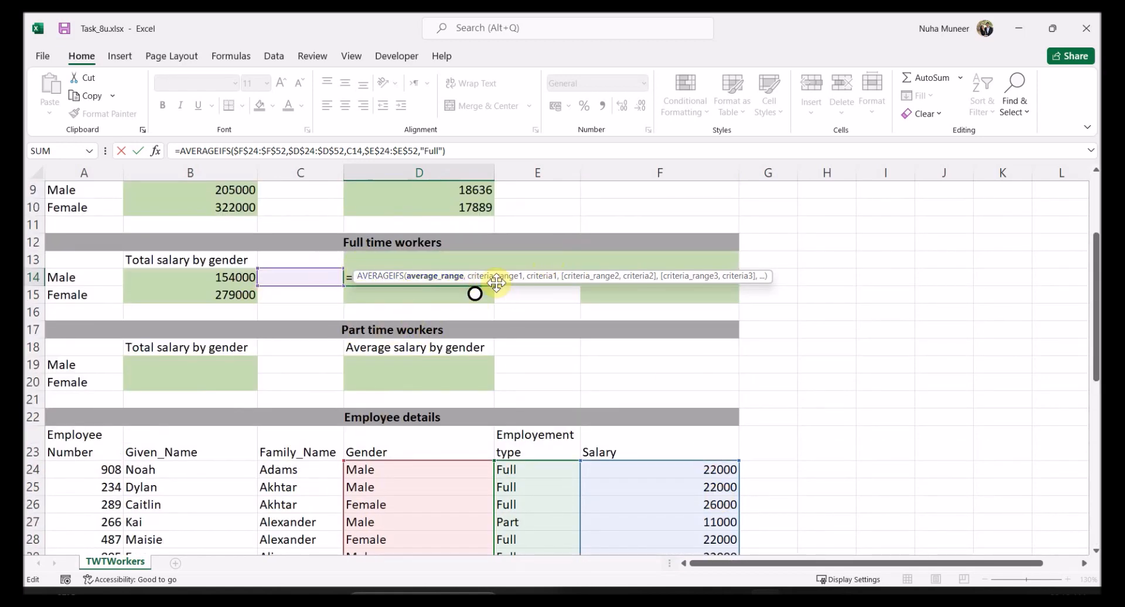
pyautogui.click(289, 150)
pyautogui.click(266, 152)
pyautogui.press('Escape')
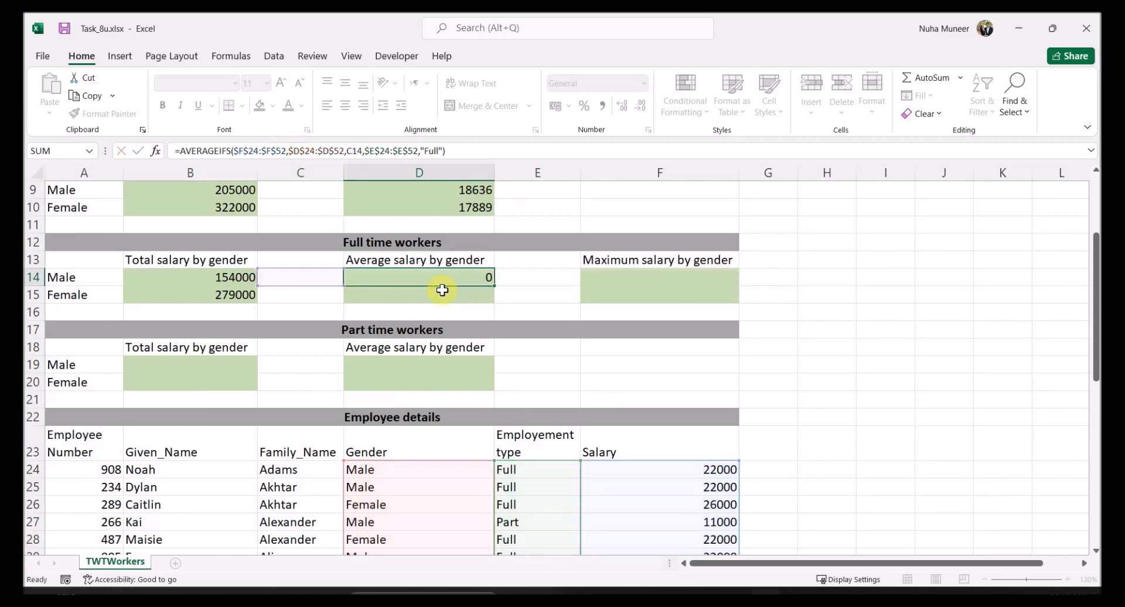
# - Replace SUMIFS with AVERAGEIFS in the D14 formula and check its average range and gender criteria
pyautogui.doubleClick(426, 276)
pyautogui.doubleClick(368, 276)
pyautogui.write('averageifs')
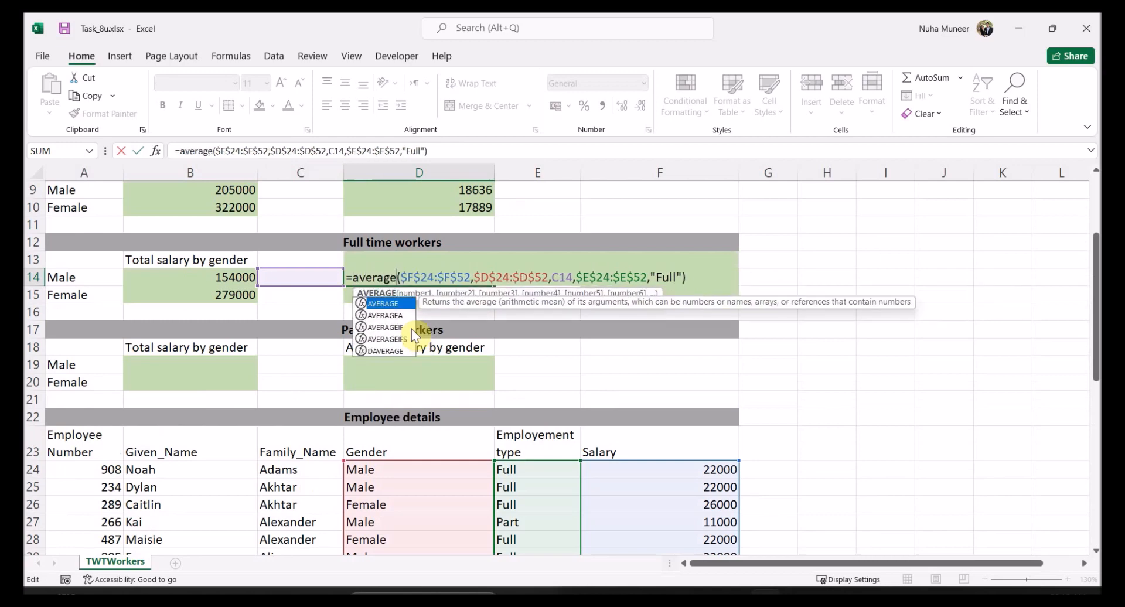
pyautogui.click(464, 277)
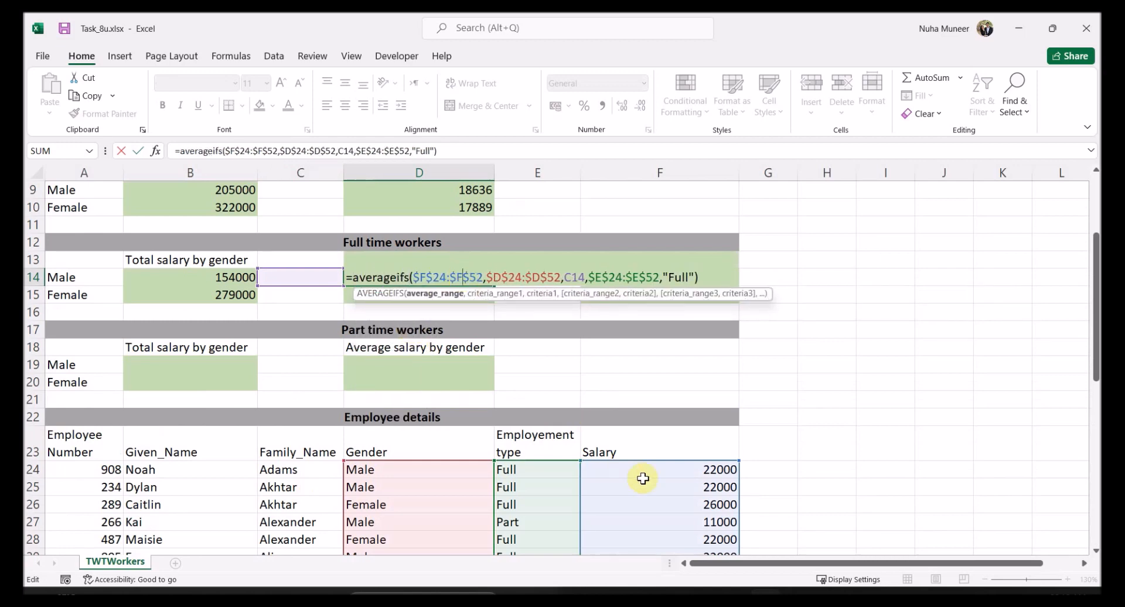
pyautogui.click(528, 277)
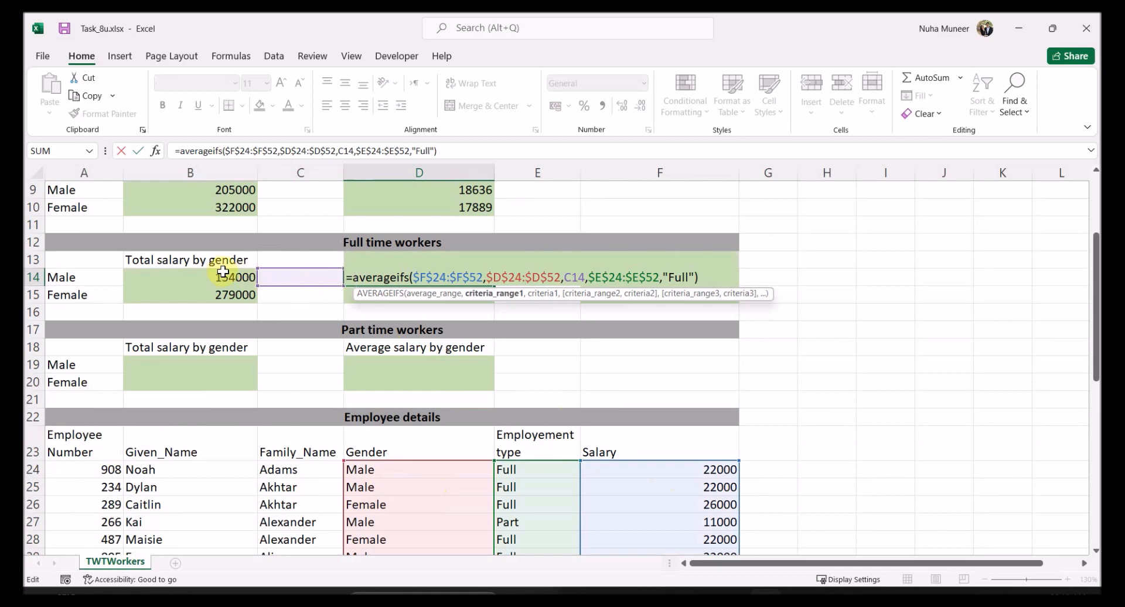
pyautogui.click(572, 277)
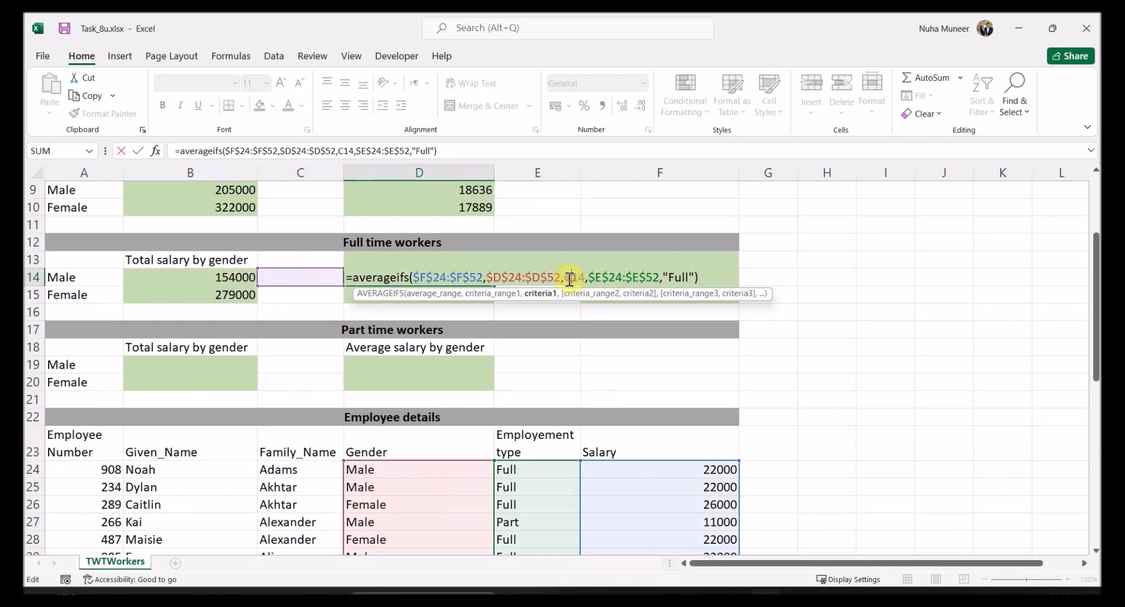
pyautogui.click(86, 282)
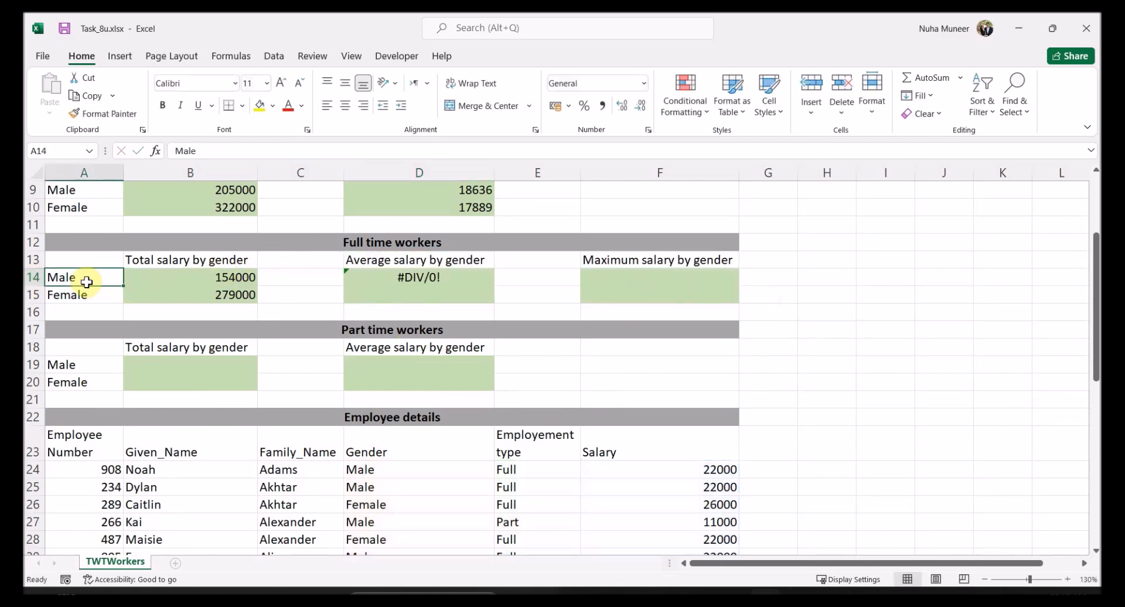
# - Set the gender criterion in D14's AVERAGEIFS formula to A14, keeping $E$24:$E$52 and "Full" as the second condition
pyautogui.doubleClick(448, 277)
pyautogui.doubleClick(581, 277)
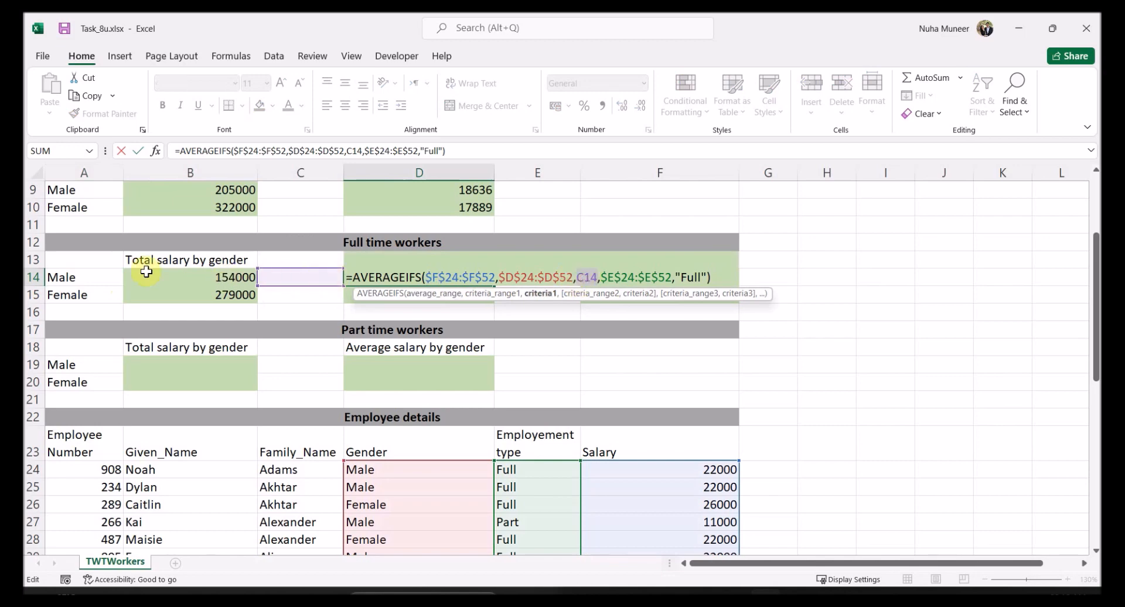
pyautogui.click(85, 278)
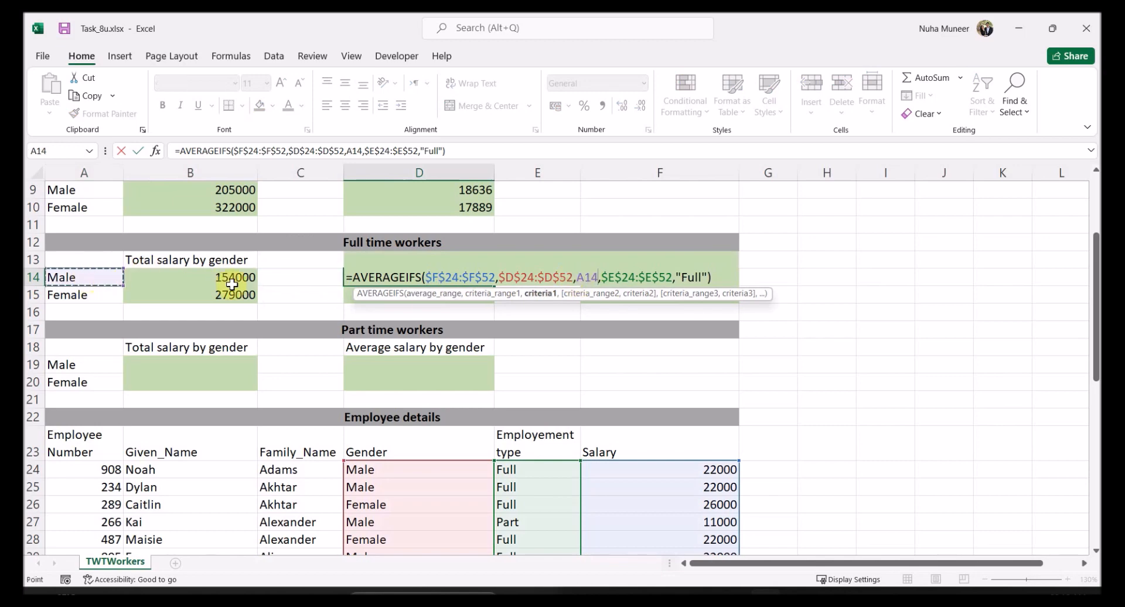
pyautogui.click(623, 278)
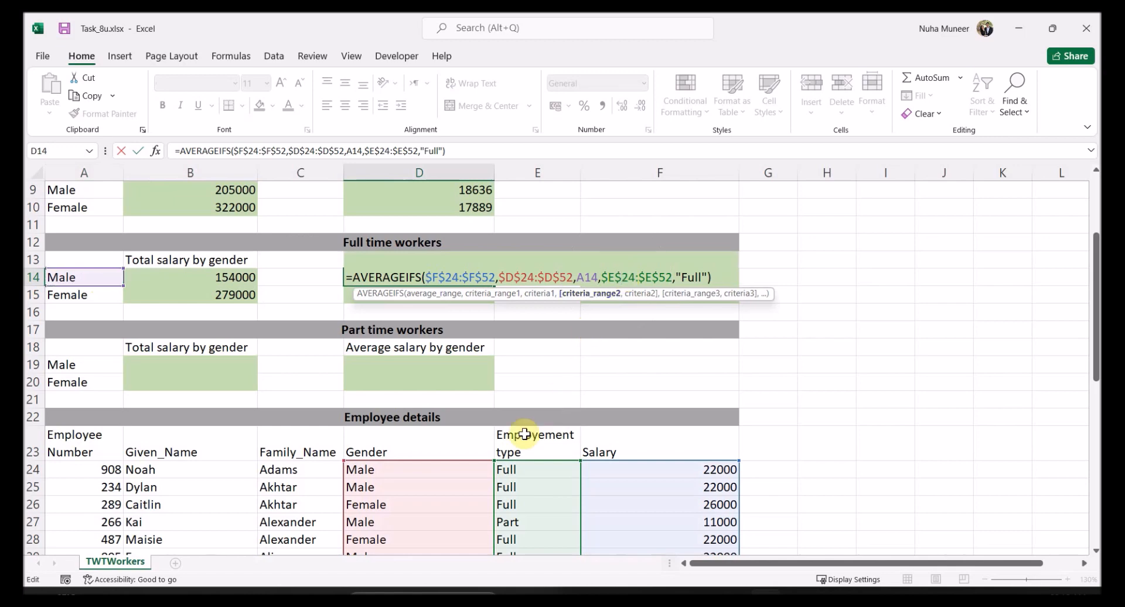
pyautogui.click(691, 277)
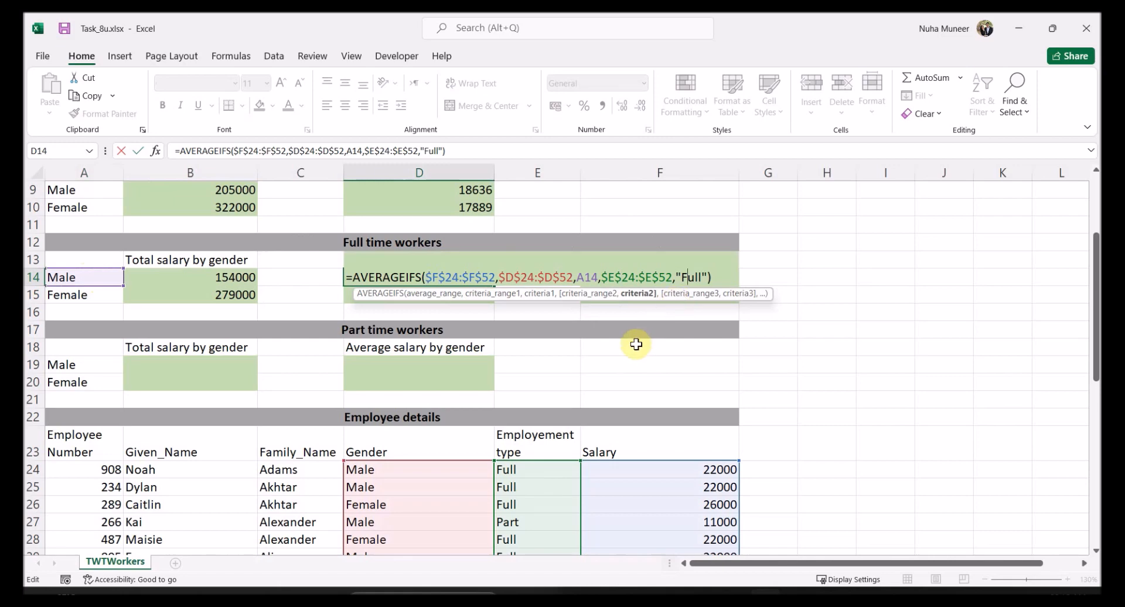
pyautogui.press('Return')
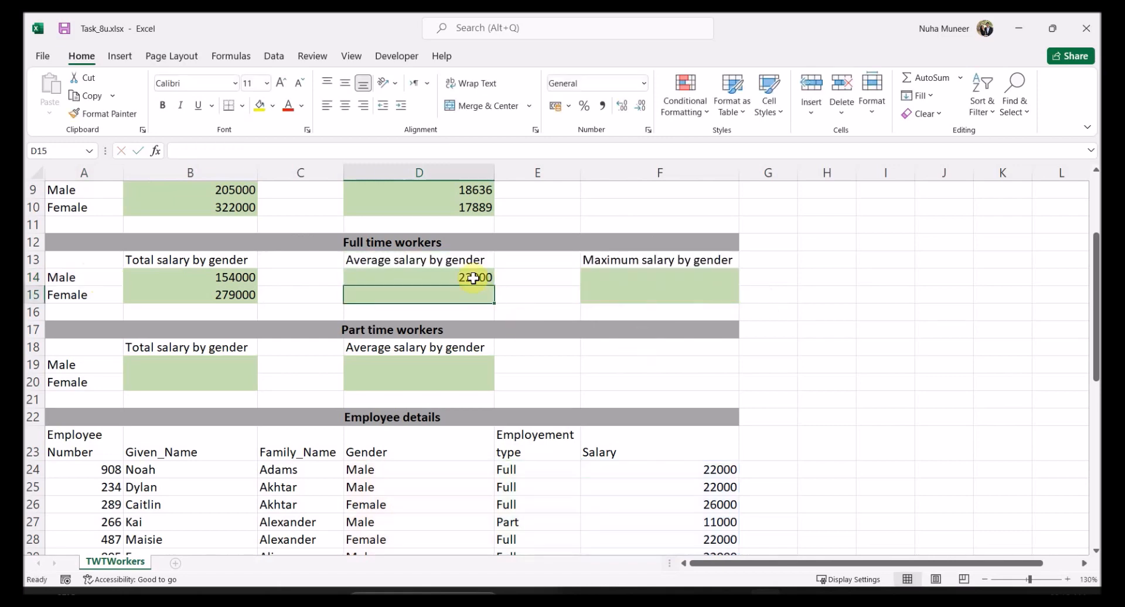
# - Wrap D14's AVERAGEIFS formula in ROUND with 0 decimal places, following the rounded average formula in D9
pyautogui.click(476, 276)
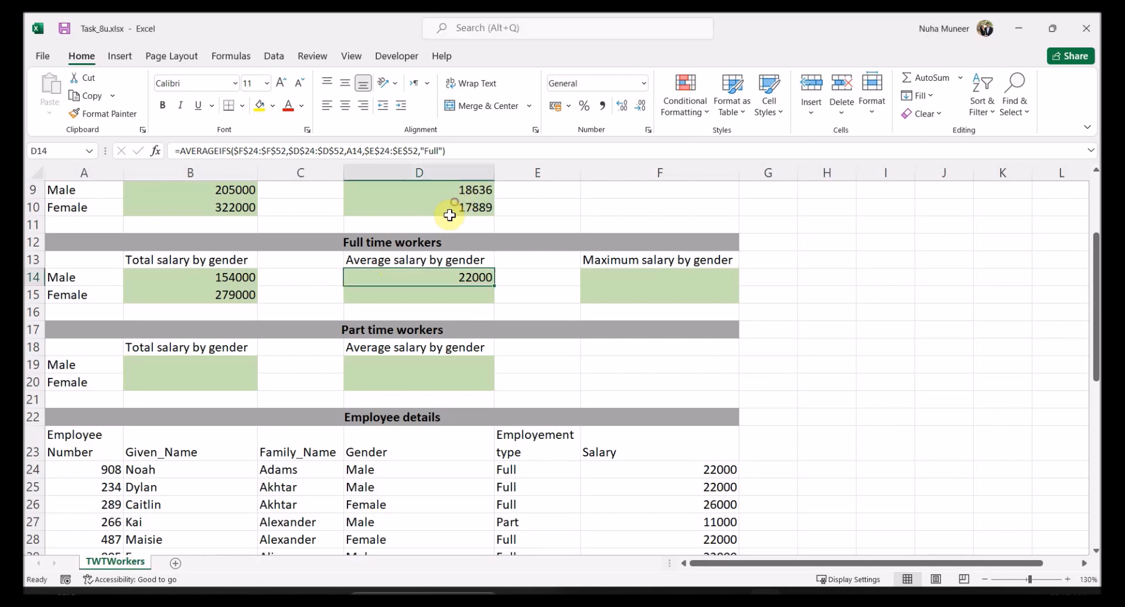
pyautogui.scroll(2, 455, 202)
pyautogui.click(433, 295)
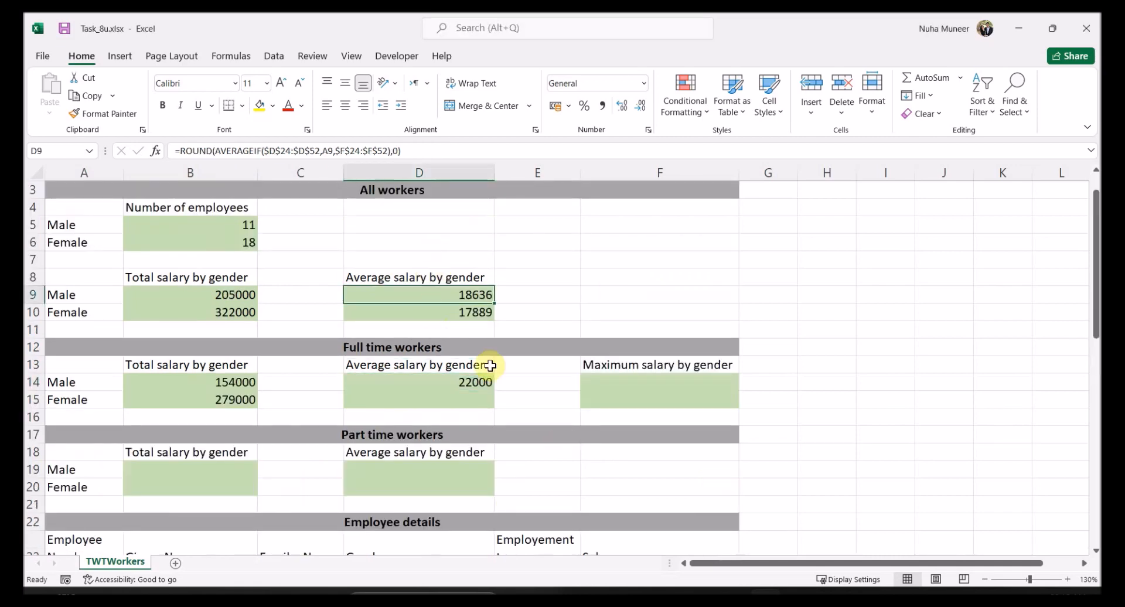
pyautogui.click(454, 384)
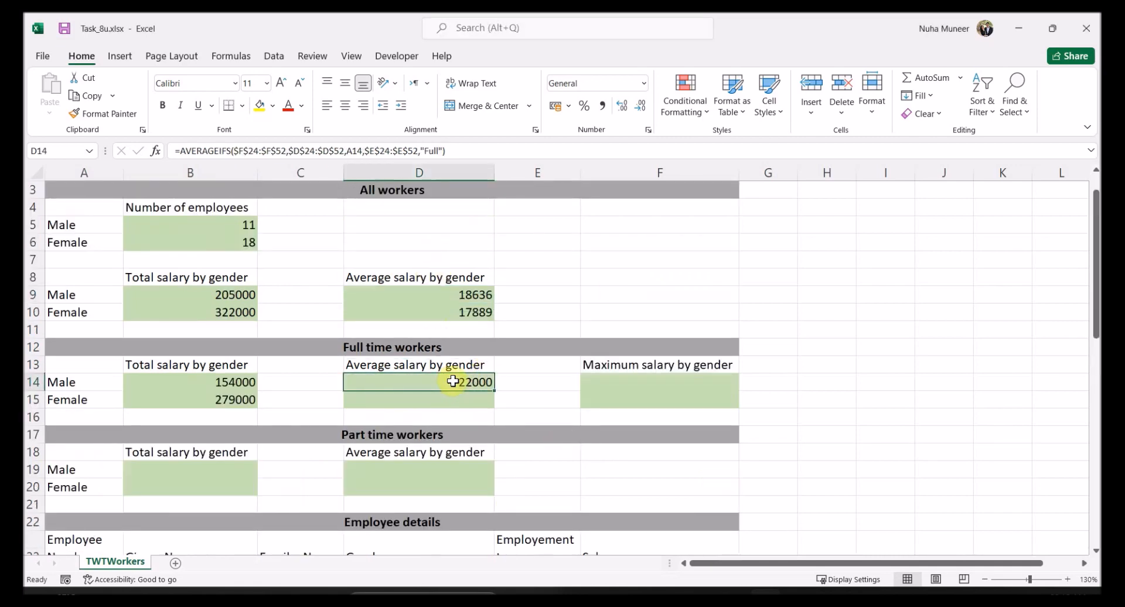
pyautogui.doubleClick(453, 381)
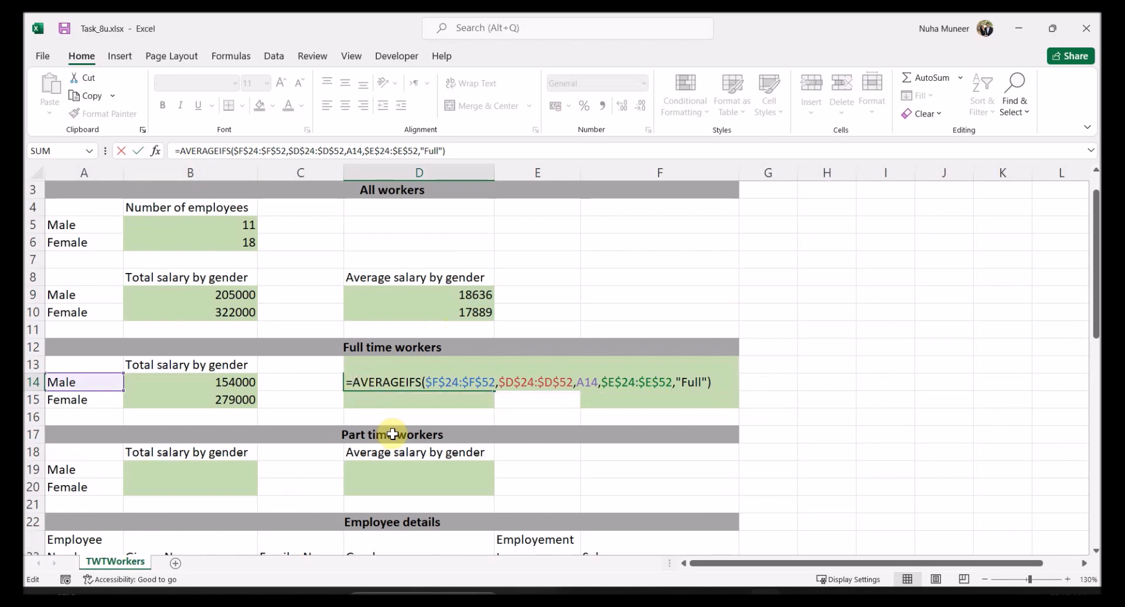
pyautogui.write('round(')
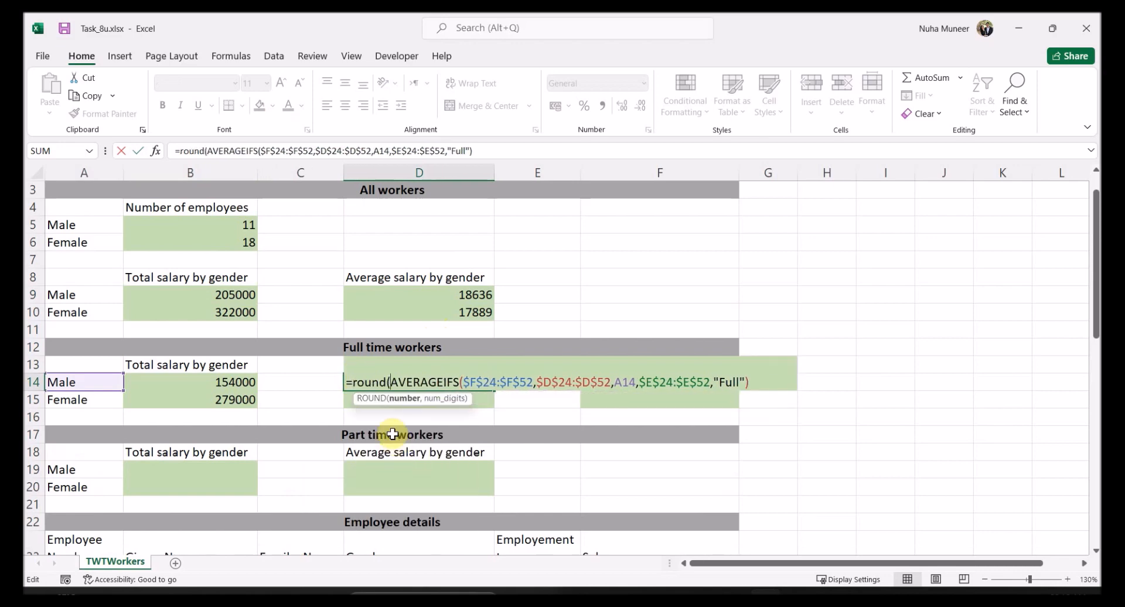
pyautogui.write(',0')
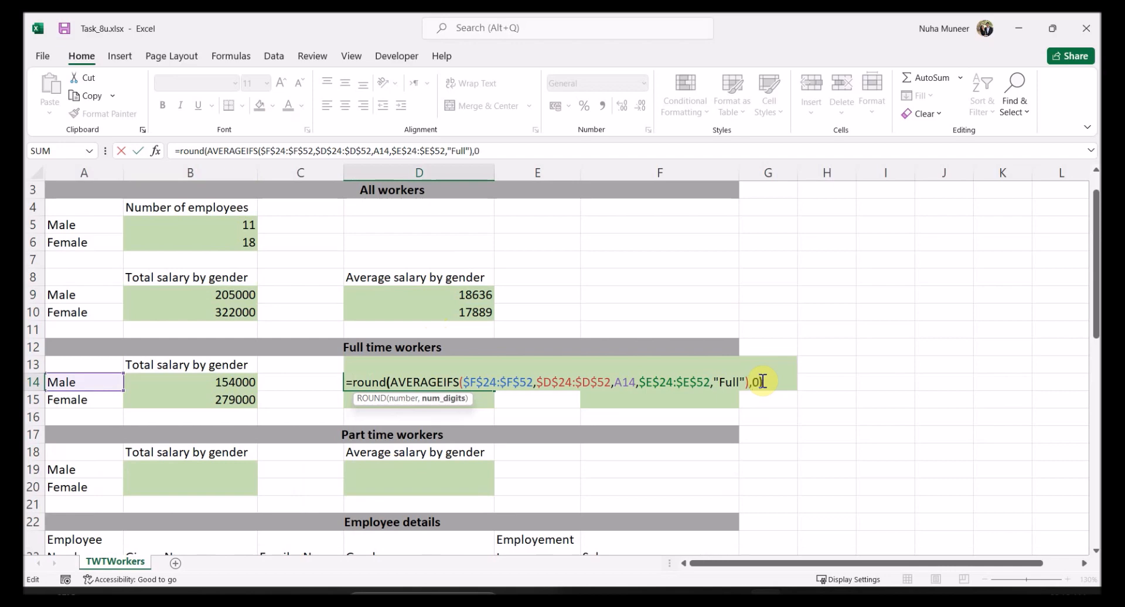
pyautogui.write(')')
pyautogui.press('Return')
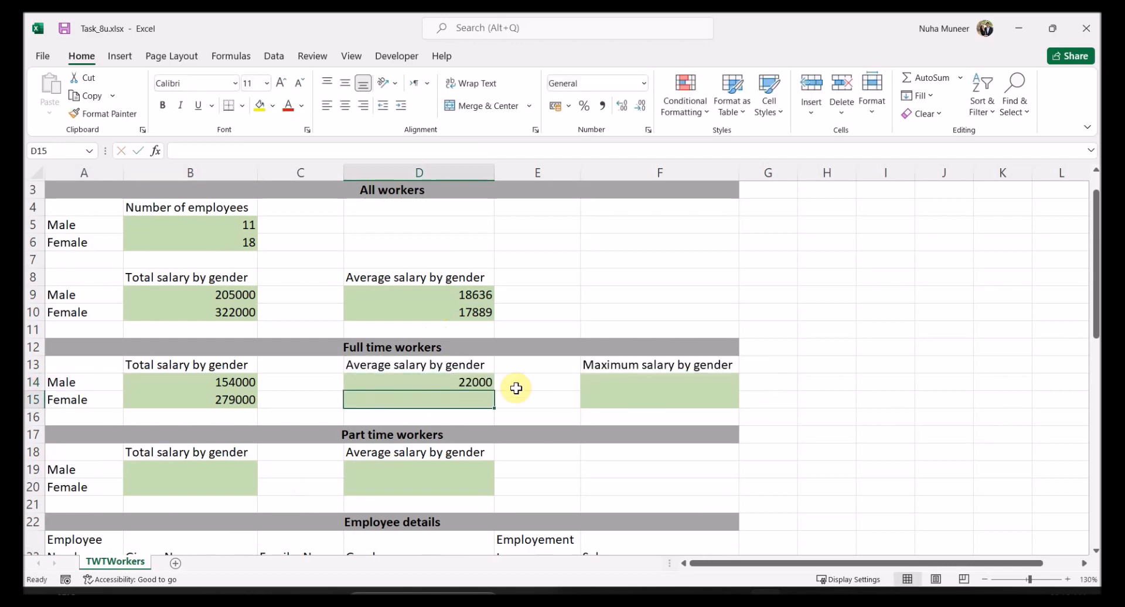
# - Fill the rounded AVERAGEIFS formula from D14 into D15 for the full-time female average and check the ranges it references
pyautogui.click(485, 380)
pyautogui.moveTo(494, 390); pyautogui.dragTo(491, 413)
pyautogui.doubleClick(468, 402)
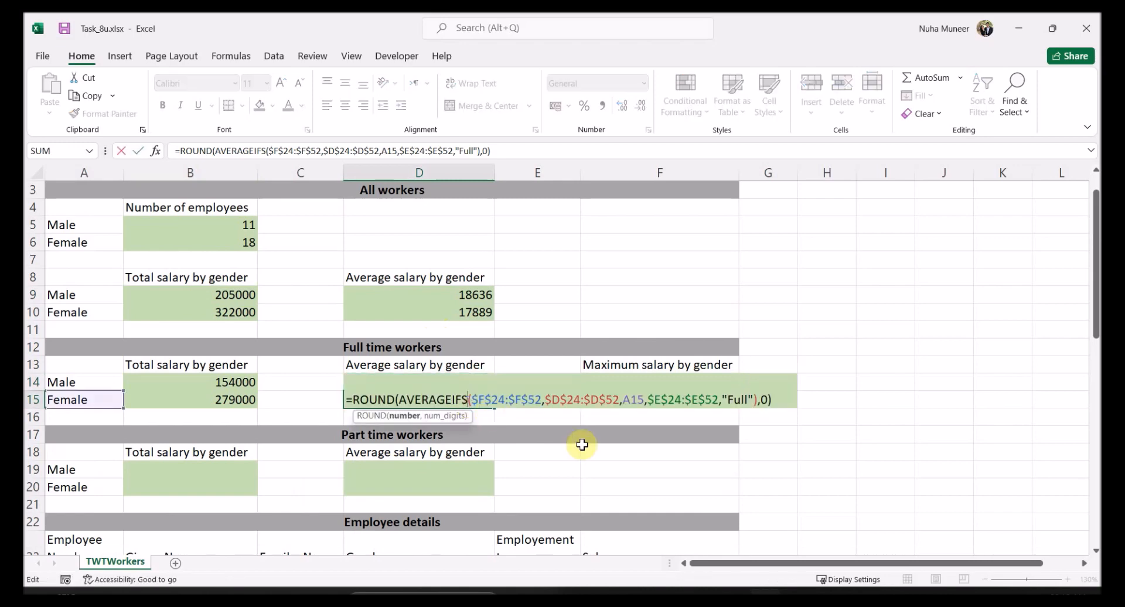
pyautogui.scroll(-4, 454, 452)
pyautogui.scroll(-10, 457, 455)
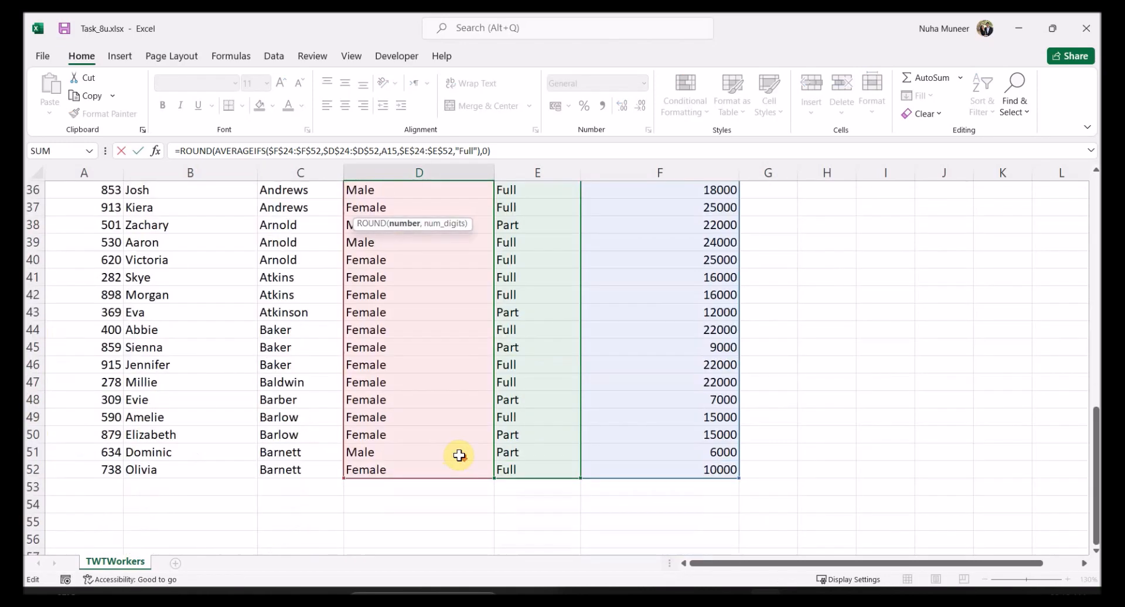
pyautogui.scroll(14, 460, 454)
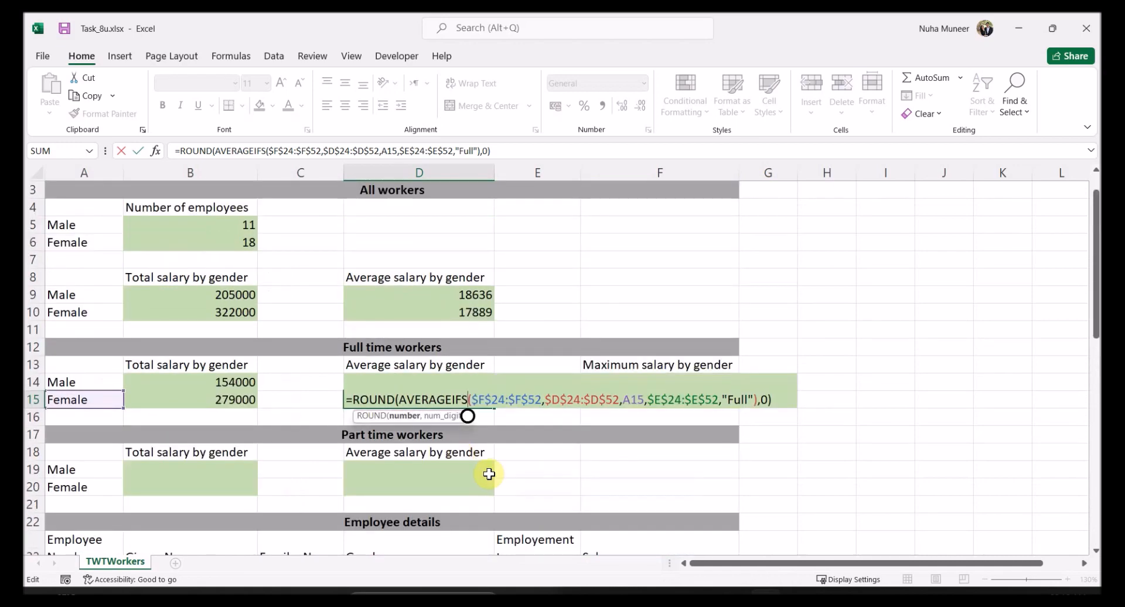
pyautogui.press('Return')
pyautogui.click(627, 386)
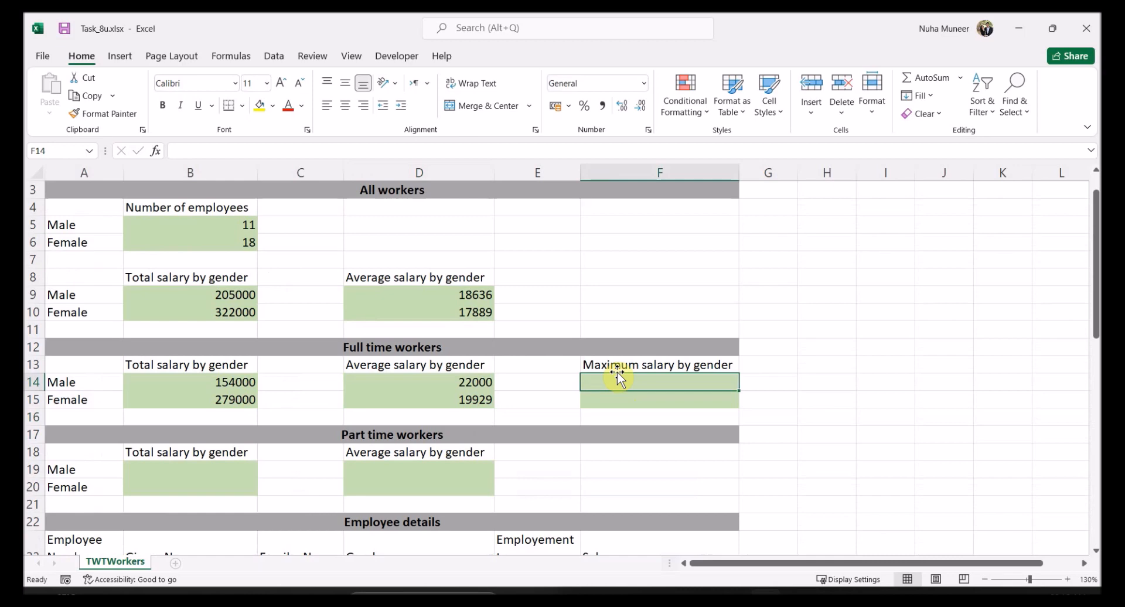
pyautogui.write('=max')
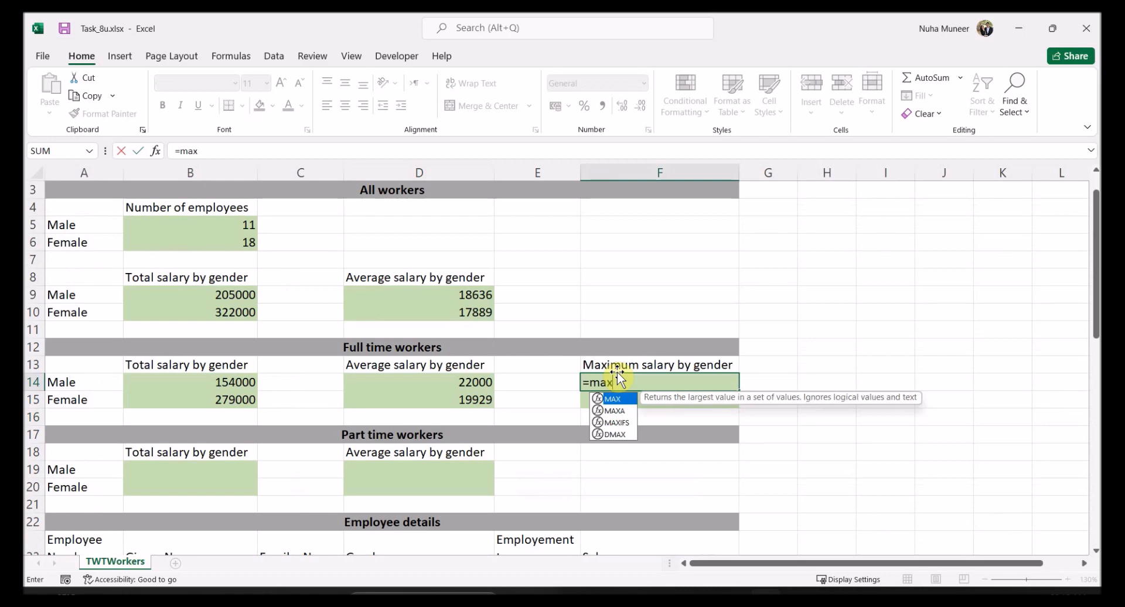
pyautogui.write('i')
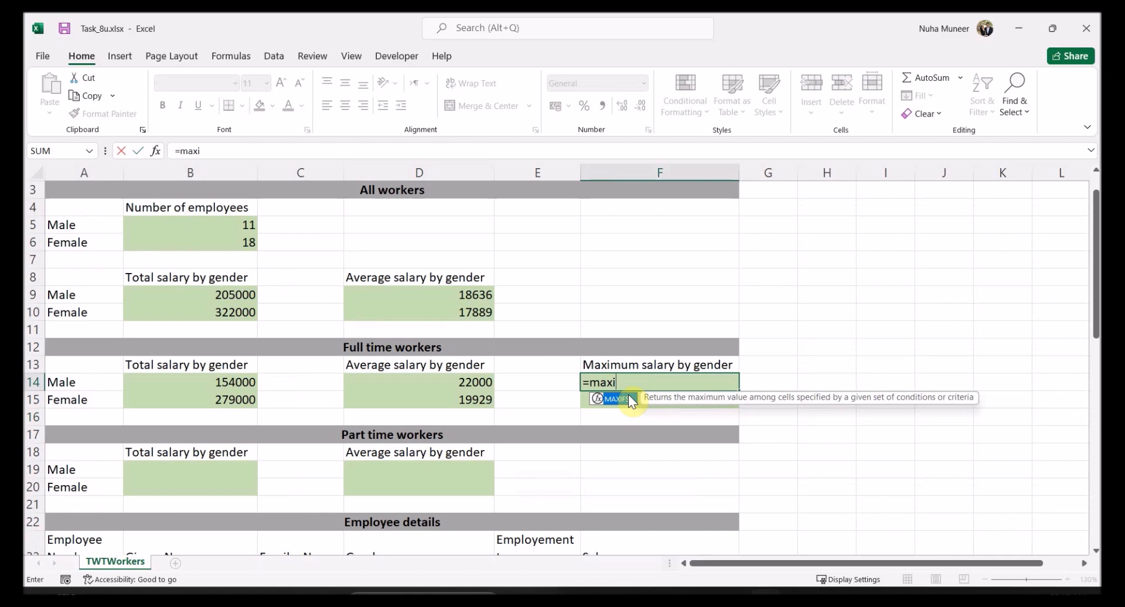
pyautogui.press('BackSpace')
pyautogui.press('BackSpace')
pyautogui.press('BackSpace')
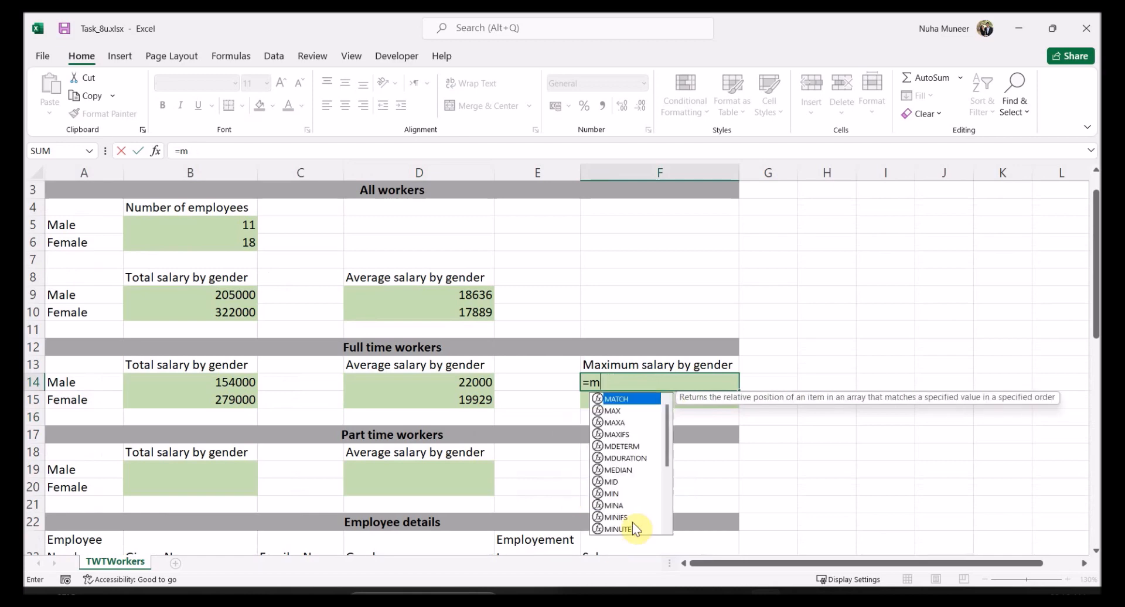
pyautogui.press('Escape')
pyautogui.press('Escape')
# - Fill the rounded AVERAGEIFS formula from D14 across to F14, the full-time male maximum salary cell
pyautogui.click(474, 382)
pyautogui.moveTo(493, 386); pyautogui.dragTo(738, 397)
pyautogui.click(543, 401)
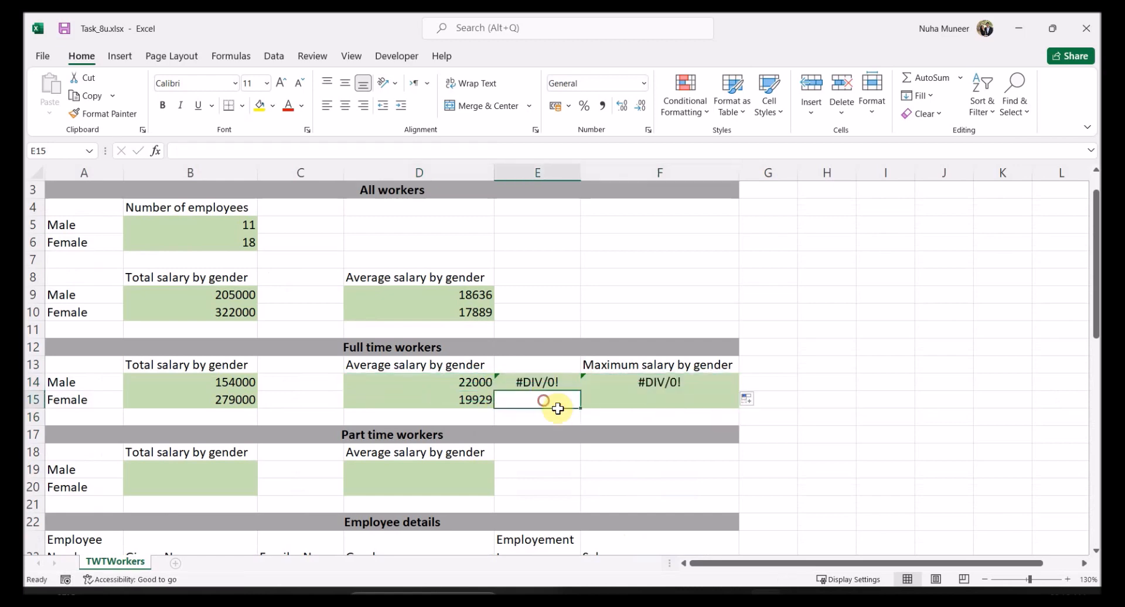
# - Clear the stray formula from E14 and give the cell the plain formatting of E15
pyautogui.click(117, 113)
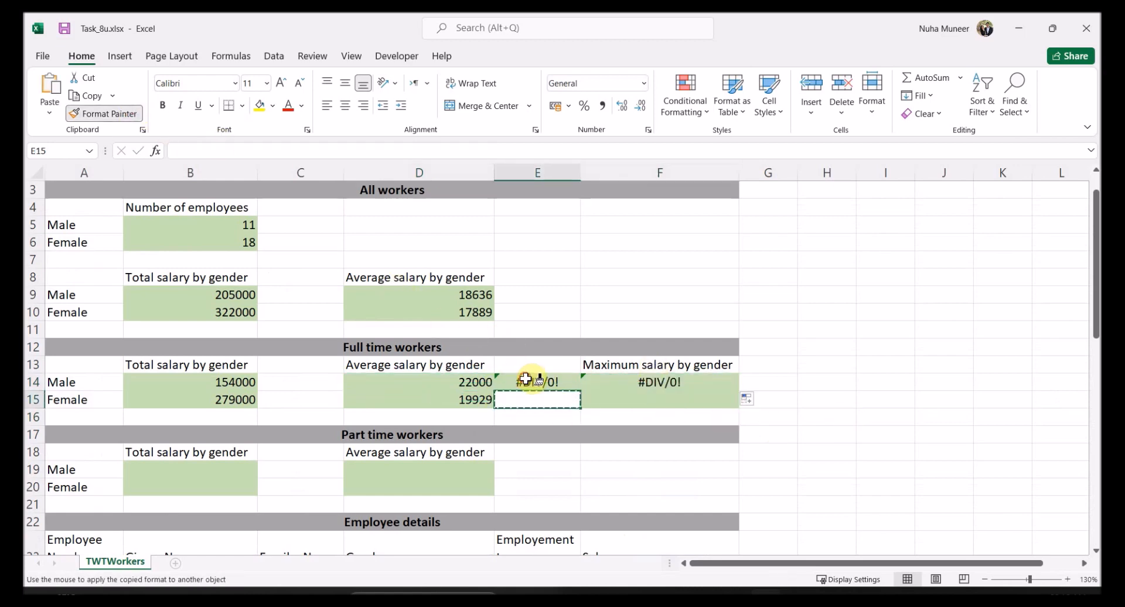
pyautogui.click(526, 379)
# - Remove the ROUND wrapper and its 0 digits argument from F14's formula, leaving only the AVERAGEIFS function
pyautogui.doubleClick(615, 383)
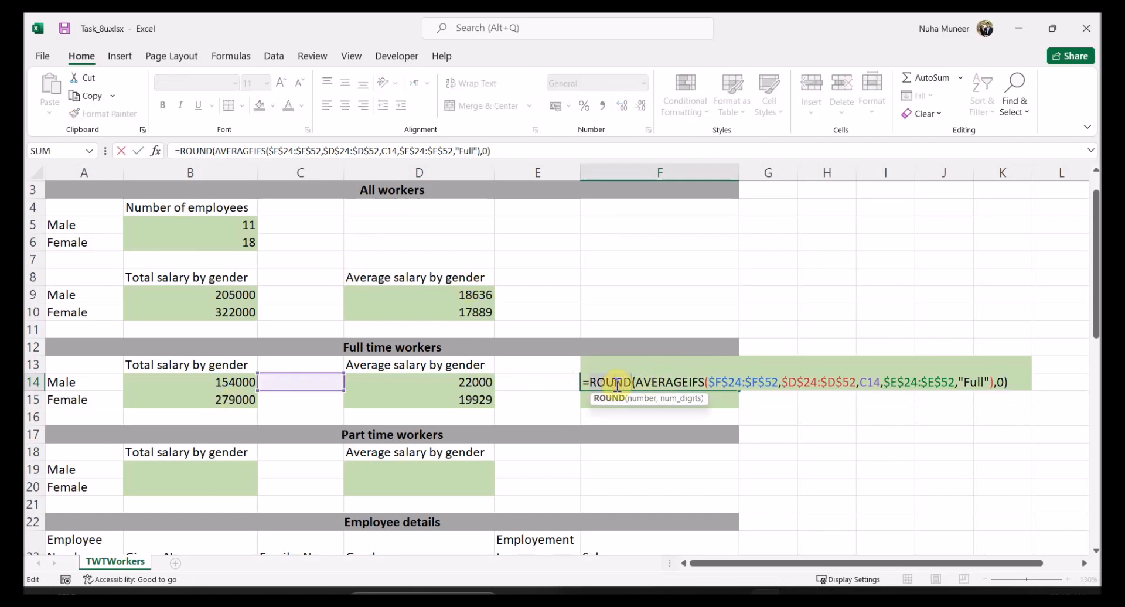
pyautogui.press('Delete')
pyautogui.press('Delete')
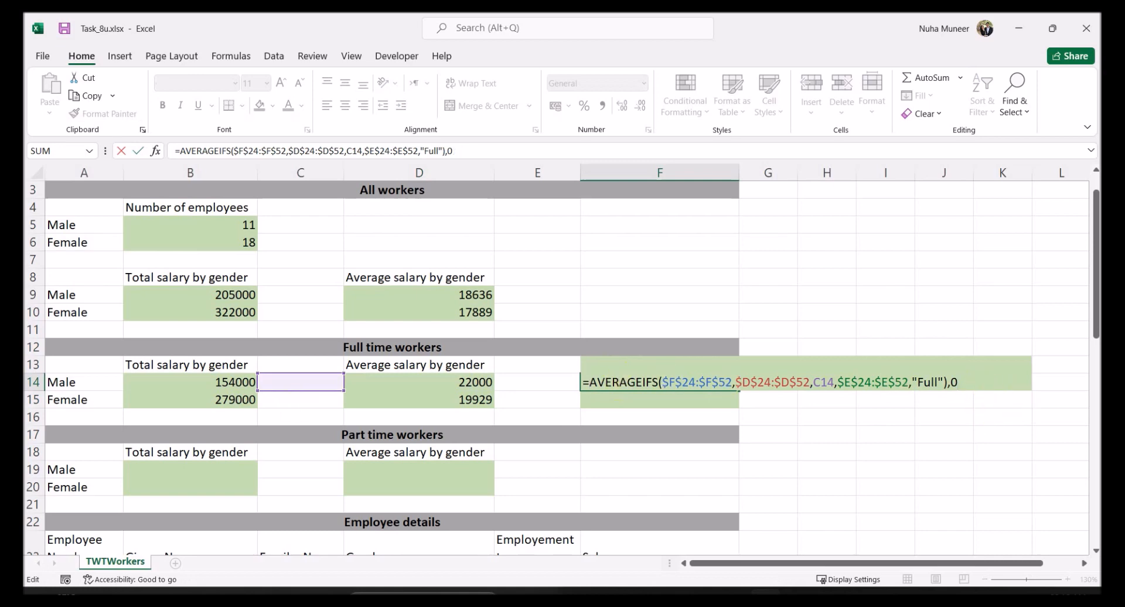
pyautogui.press('Return')
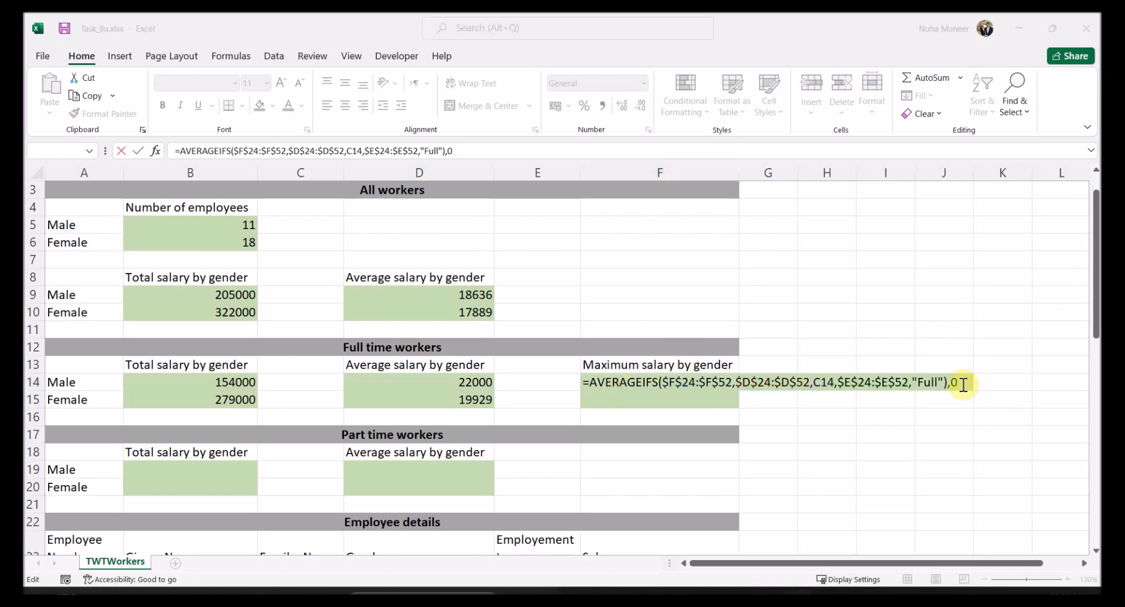
pyautogui.press('Return')
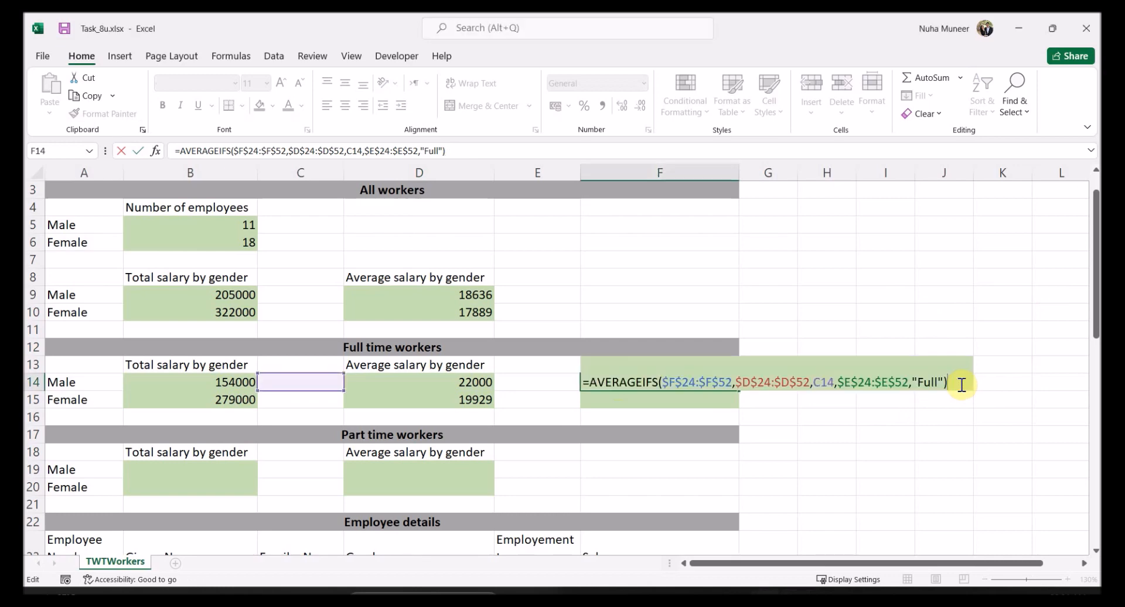
pyautogui.press('Return')
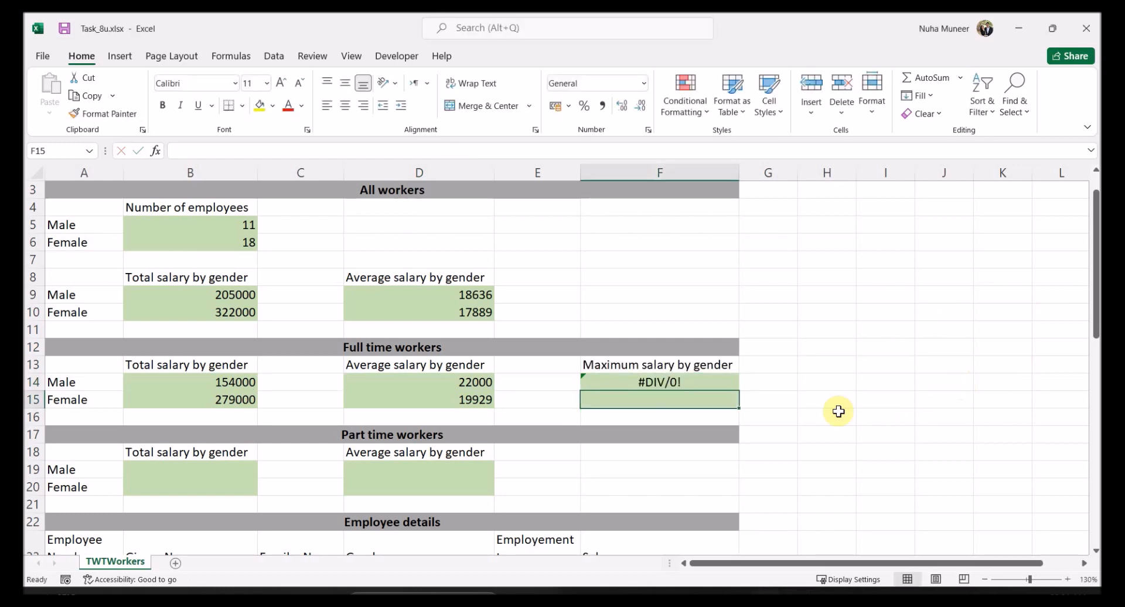
# - Check the ranges in F14's AVERAGEIFS formula and set its gender criterion to A14
pyautogui.click(713, 385)
pyautogui.doubleClick(699, 379)
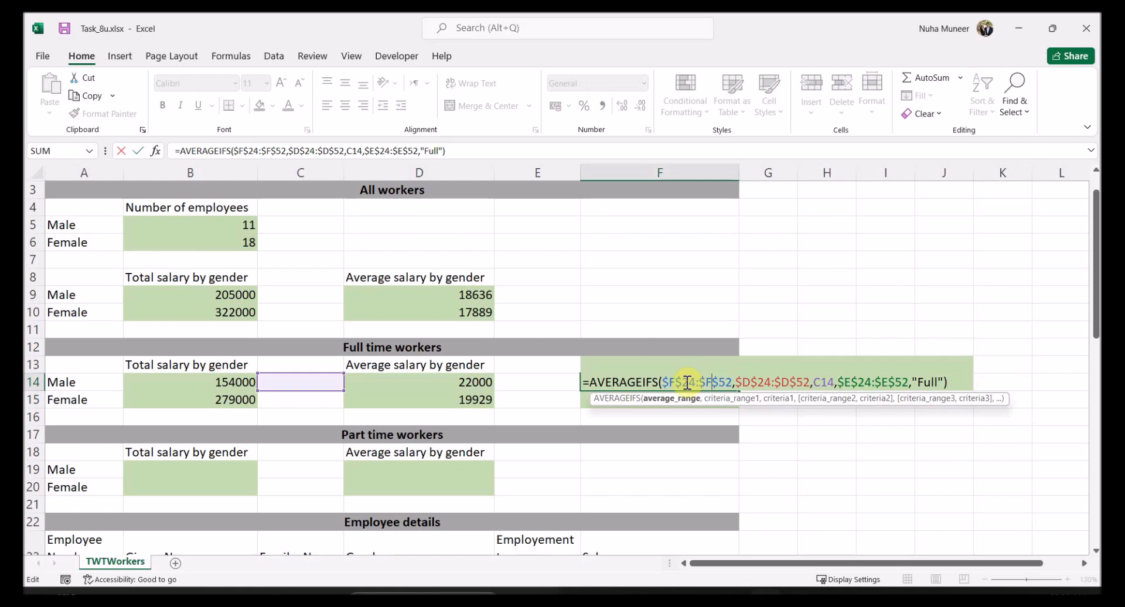
pyautogui.moveTo(680, 385); pyautogui.dragTo(731, 394)
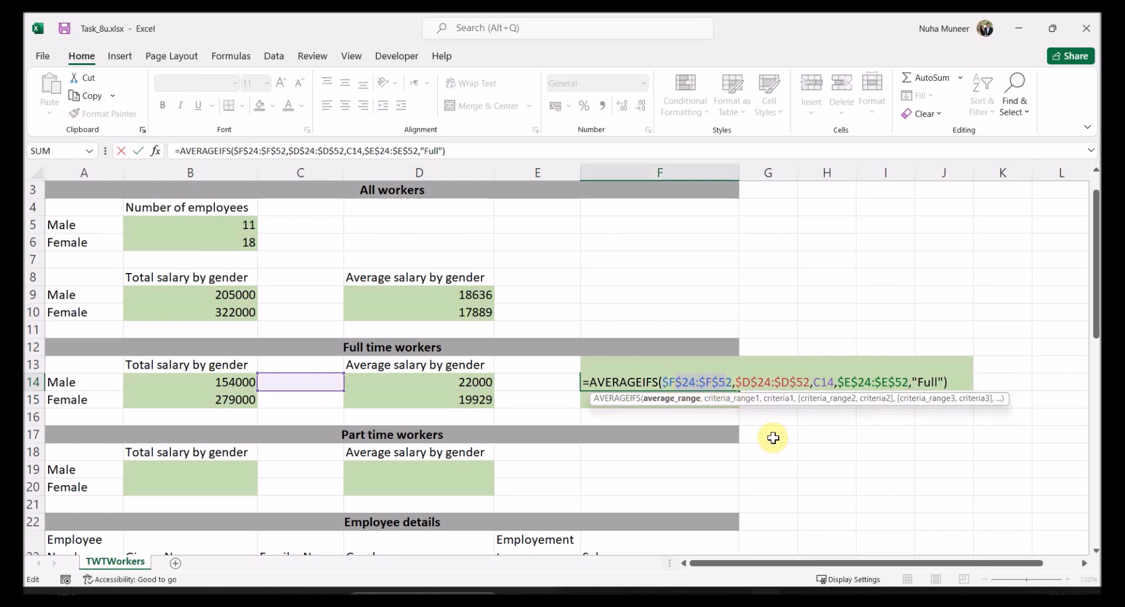
pyautogui.scroll(-1, 774, 437)
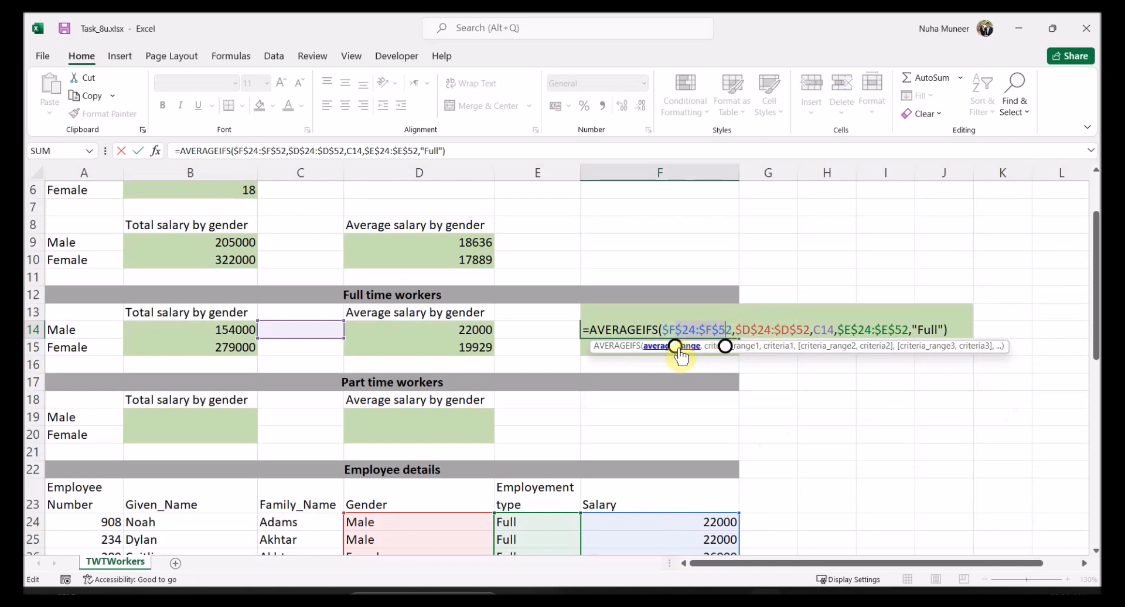
pyautogui.moveTo(751, 330); pyautogui.dragTo(792, 329)
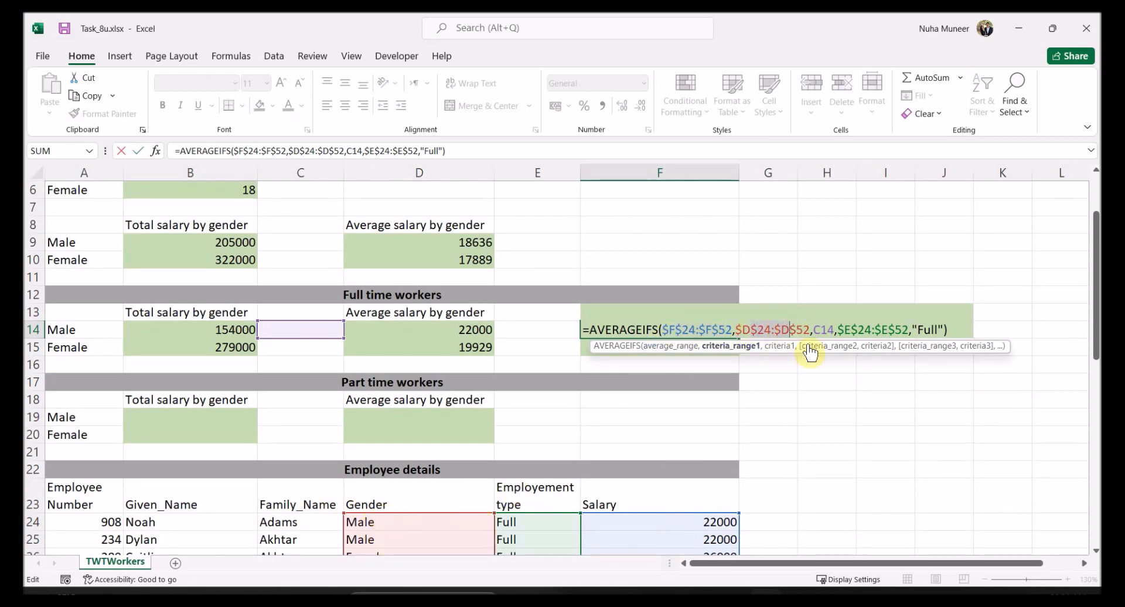
pyautogui.doubleClick(823, 330)
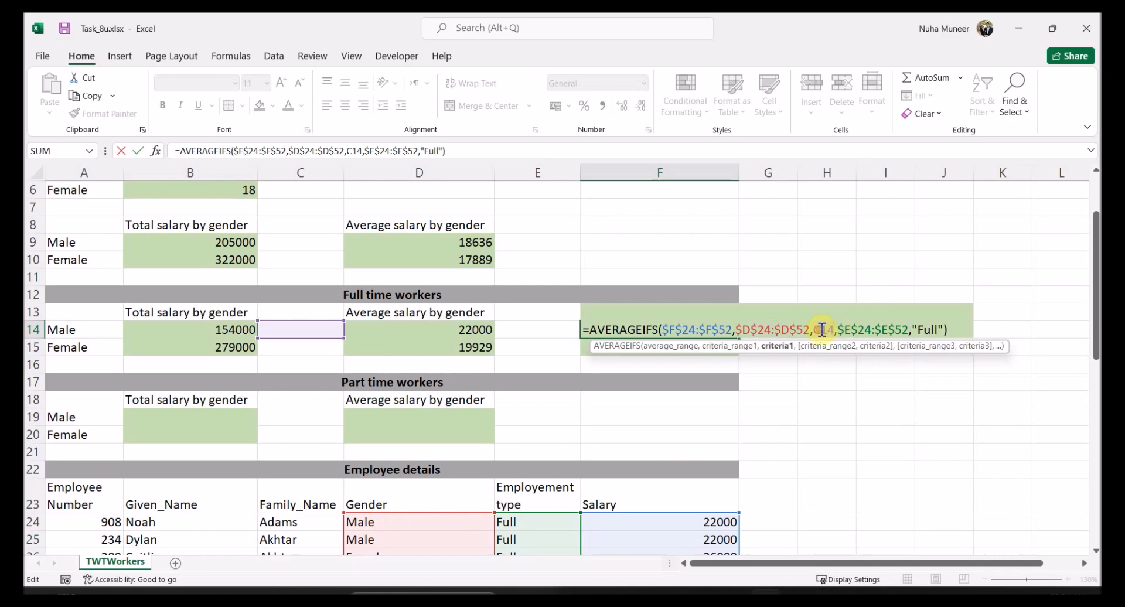
pyautogui.click(91, 331)
pyautogui.moveTo(852, 328); pyautogui.dragTo(898, 330)
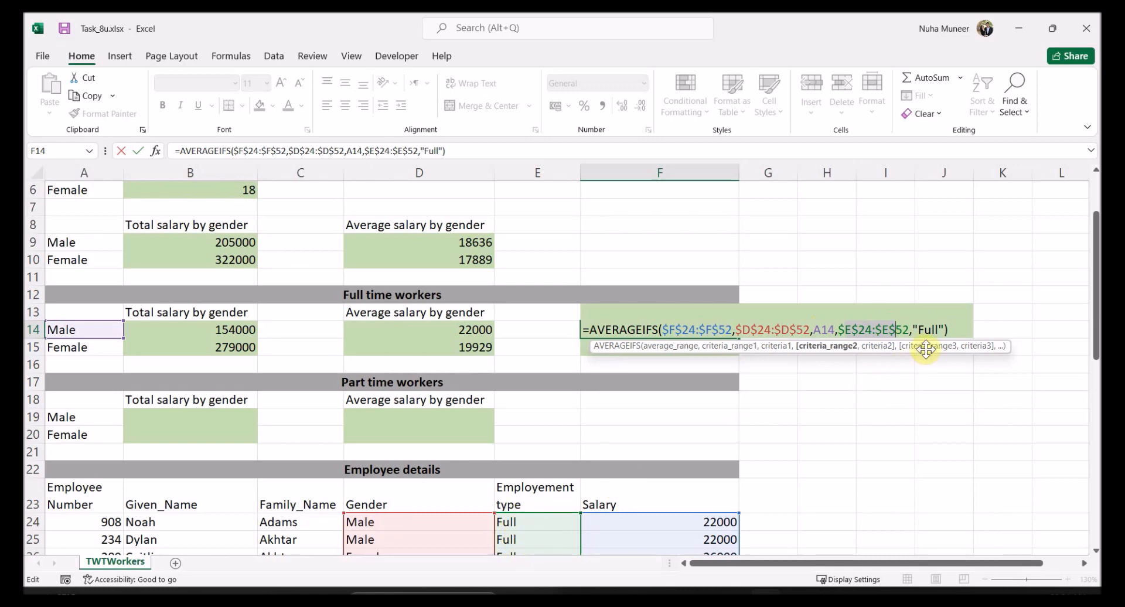
pyautogui.click(931, 331)
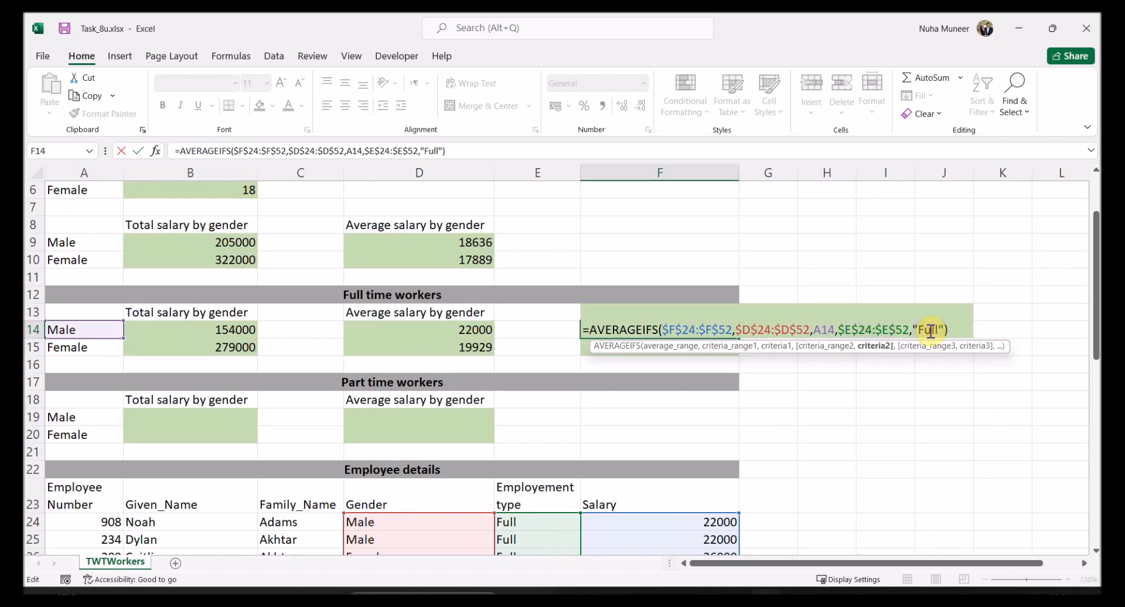
pyautogui.doubleClick(931, 331)
pyautogui.press('Return')
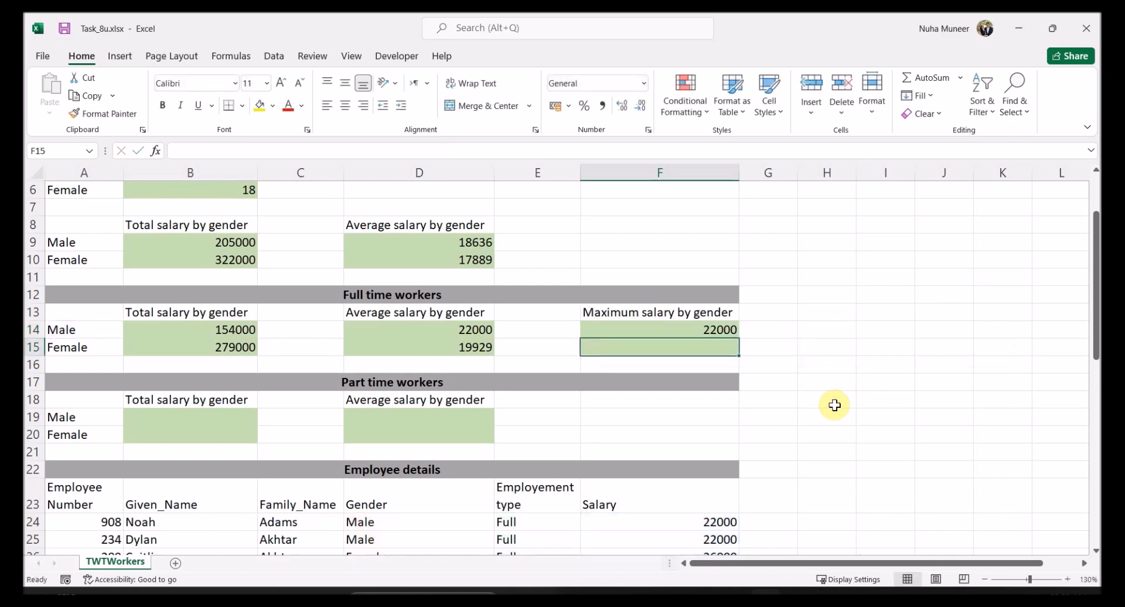
# - Fill the AVERAGEIFS formula from F14 down to F15 and check the cells it references
pyautogui.click(696, 326)
pyautogui.moveTo(739, 341)
pyautogui.mouseDown()
pyautogui.moveTo(741, 352)
pyautogui.moveTo(726, 352)
pyautogui.mouseUp()
pyautogui.doubleClick(699, 350)
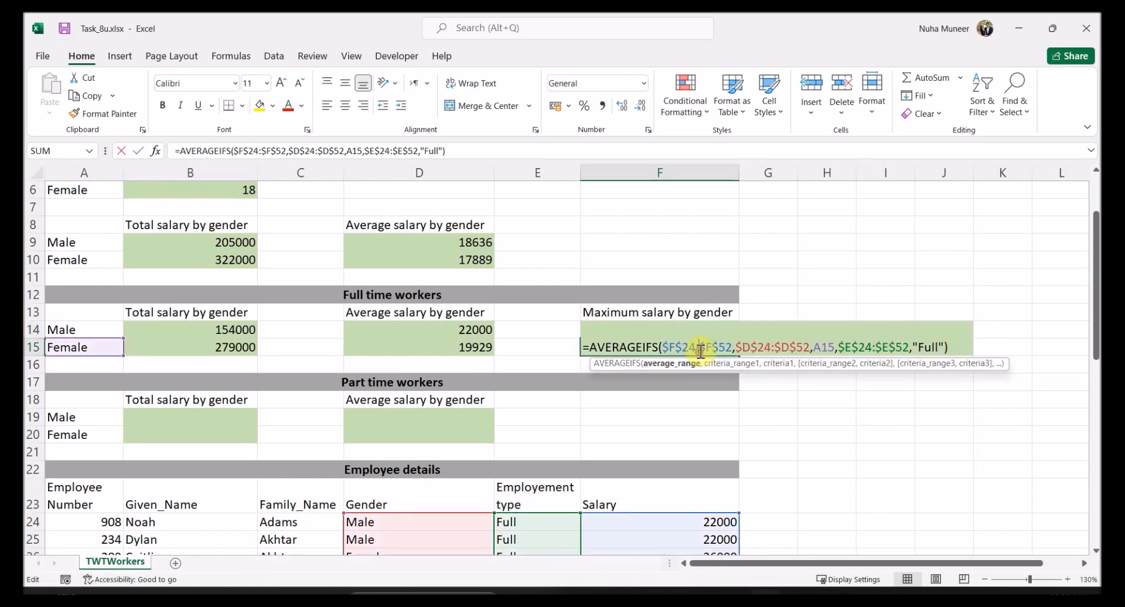
pyautogui.press('Escape')
# - Replace AVERAGEIFS with MAXIFS in F14's formula to get the maximum full-time male salary
pyautogui.click(666, 326)
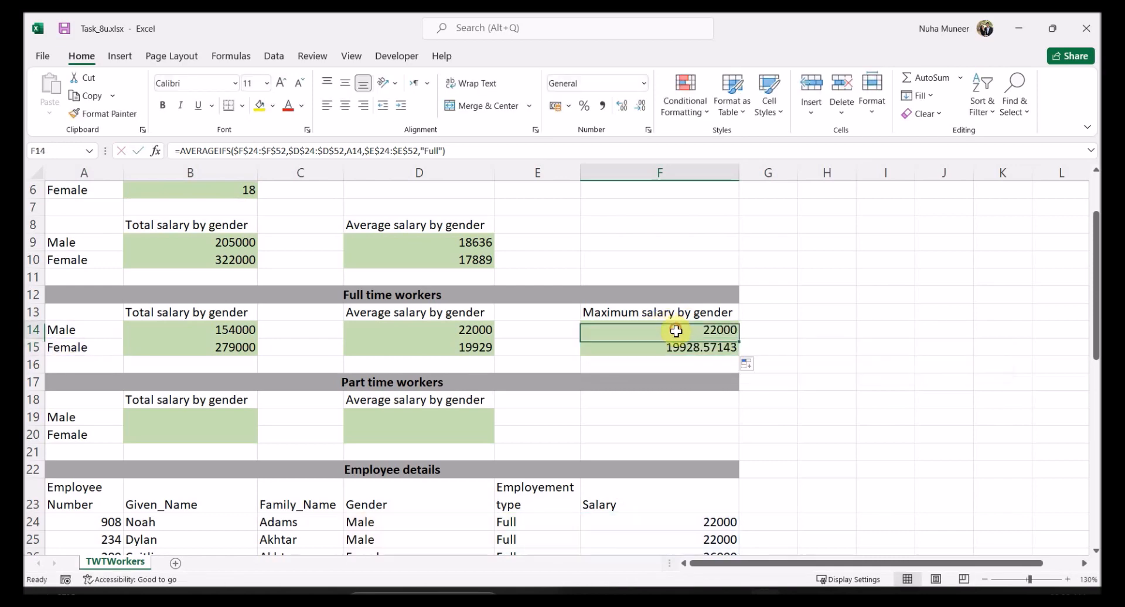
pyautogui.doubleClick(667, 329)
pyautogui.click(638, 328)
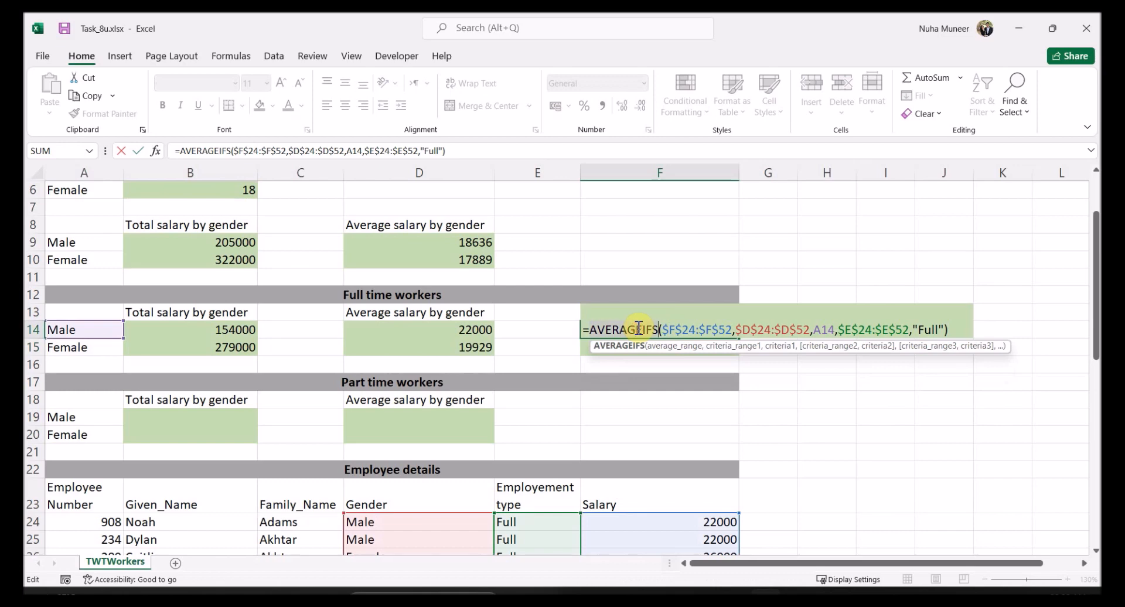
pyautogui.doubleClick(638, 328)
pyautogui.write('MAX')
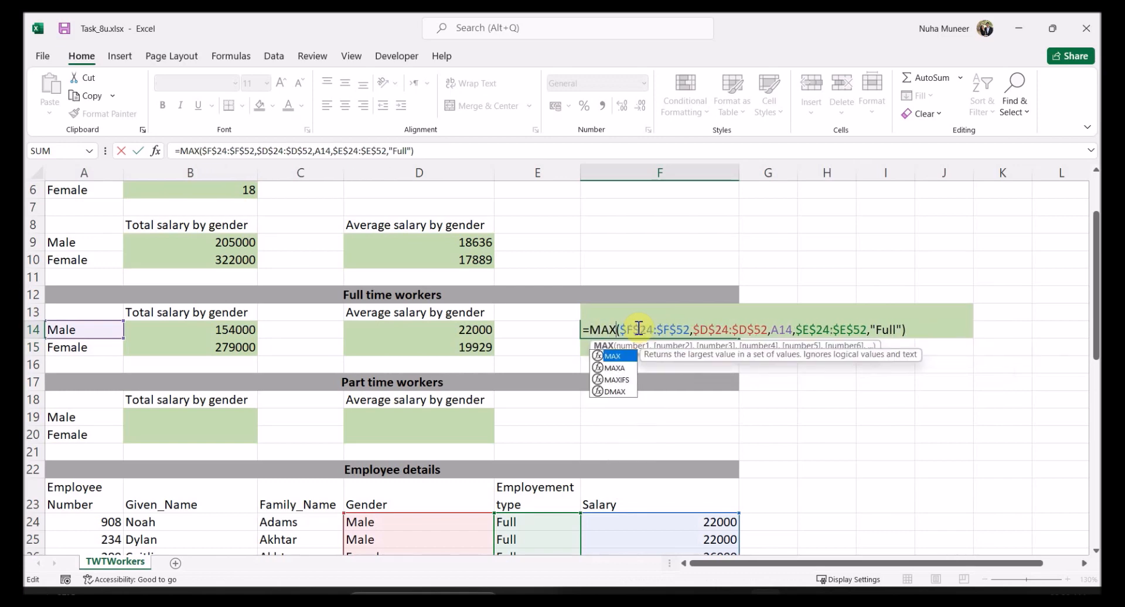
pyautogui.write('ifs')
pyautogui.press('Return')
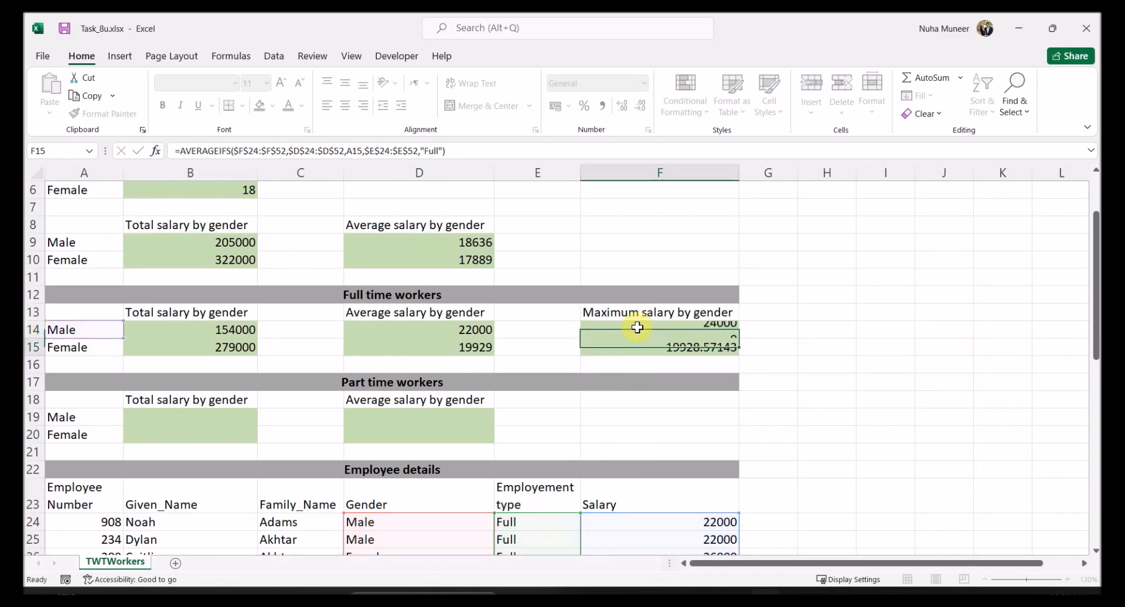
# - Fill the MAXIFS formula from F14 into F15 for full-time females and check its ranges against the employee details
pyautogui.click(636, 326)
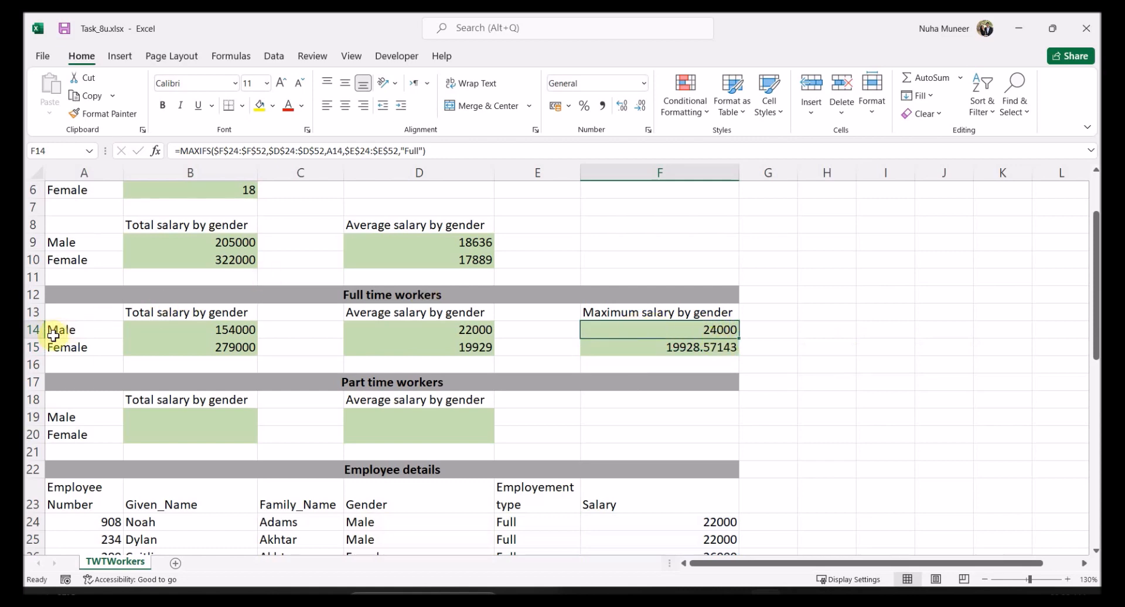
pyautogui.moveTo(739, 338); pyautogui.dragTo(736, 350)
pyautogui.click(701, 347)
pyautogui.doubleClick(701, 347)
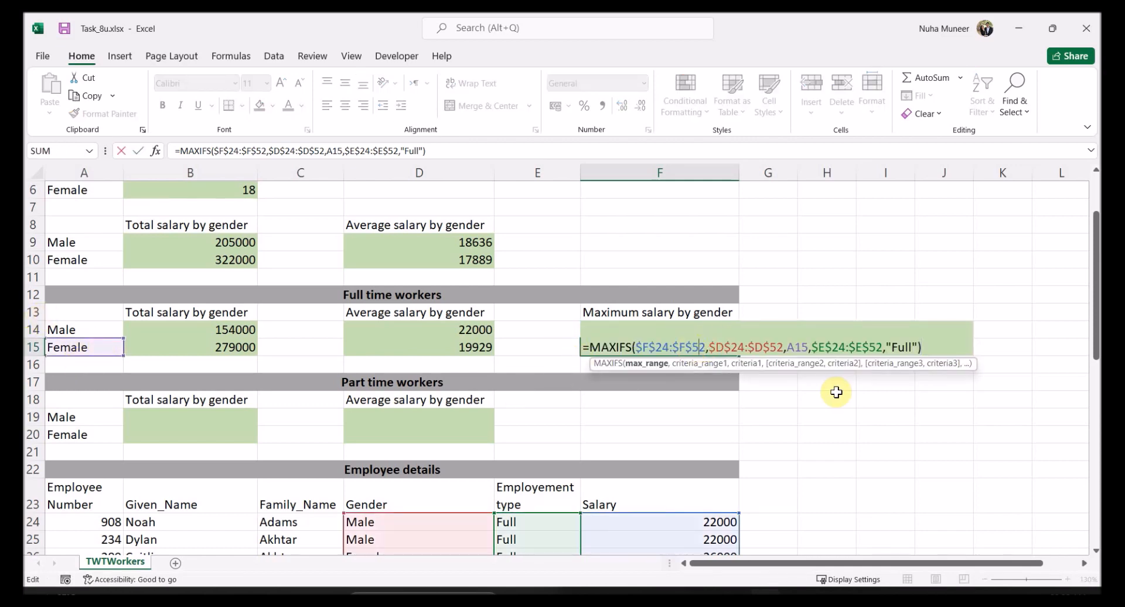
pyautogui.scroll(-9, 790, 455)
pyautogui.scroll(6, 789, 455)
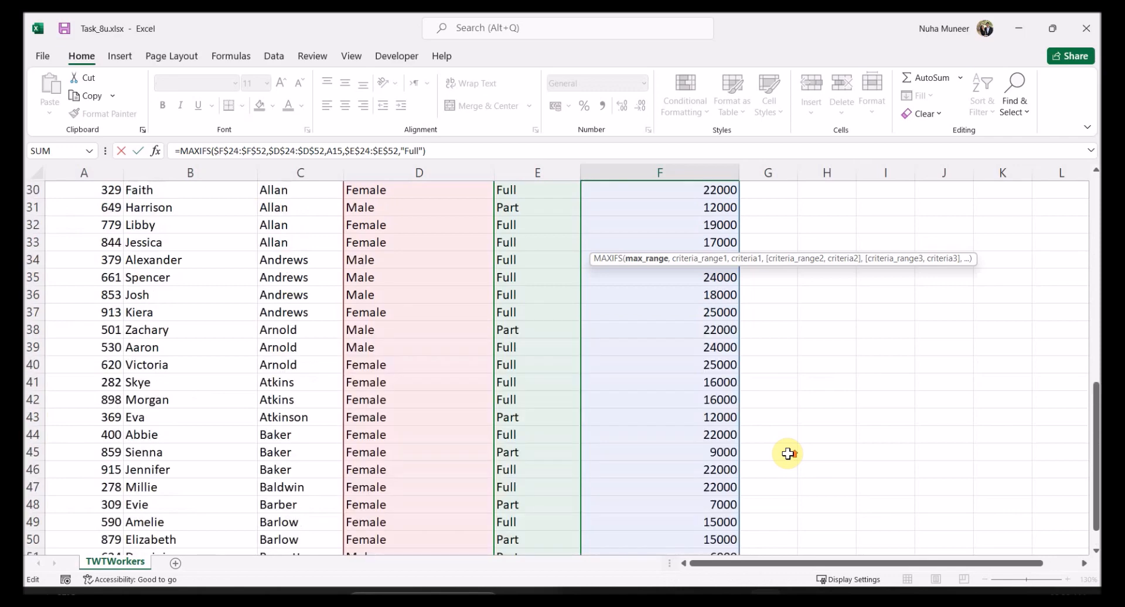
pyautogui.scroll(2, 804, 466)
pyautogui.press('Return')
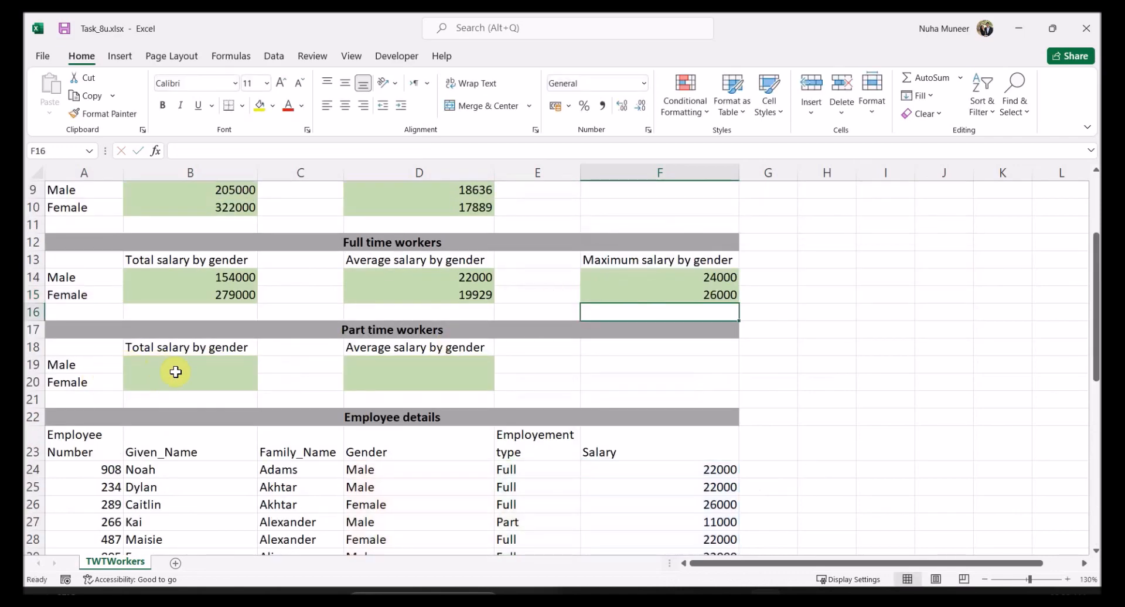
# - Review the full-time total, average and maximum salary cells alongside the part-time workers section
pyautogui.click(354, 342)
pyautogui.click(356, 331)
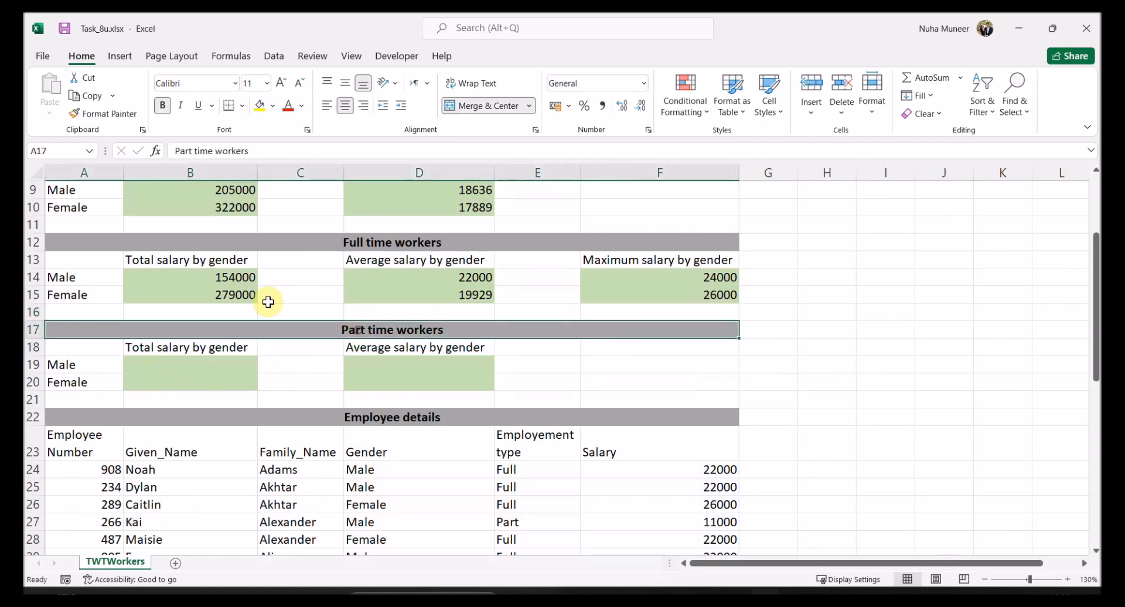
pyautogui.moveTo(228, 283); pyautogui.dragTo(230, 295)
pyautogui.moveTo(460, 280); pyautogui.dragTo(469, 295)
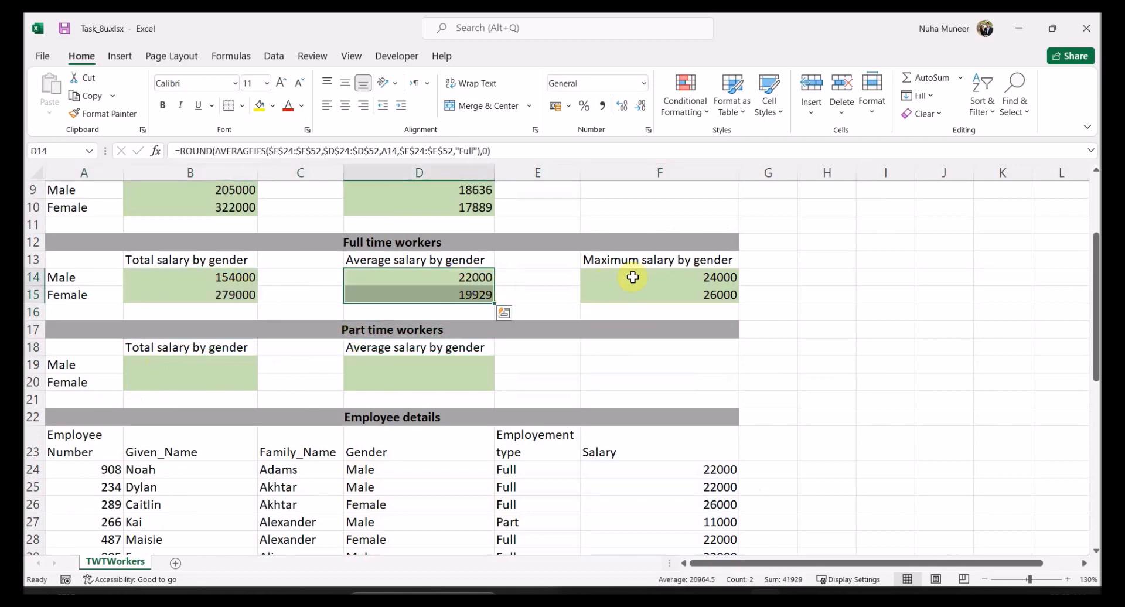
pyautogui.moveTo(633, 280); pyautogui.dragTo(632, 295)
pyautogui.click(219, 358)
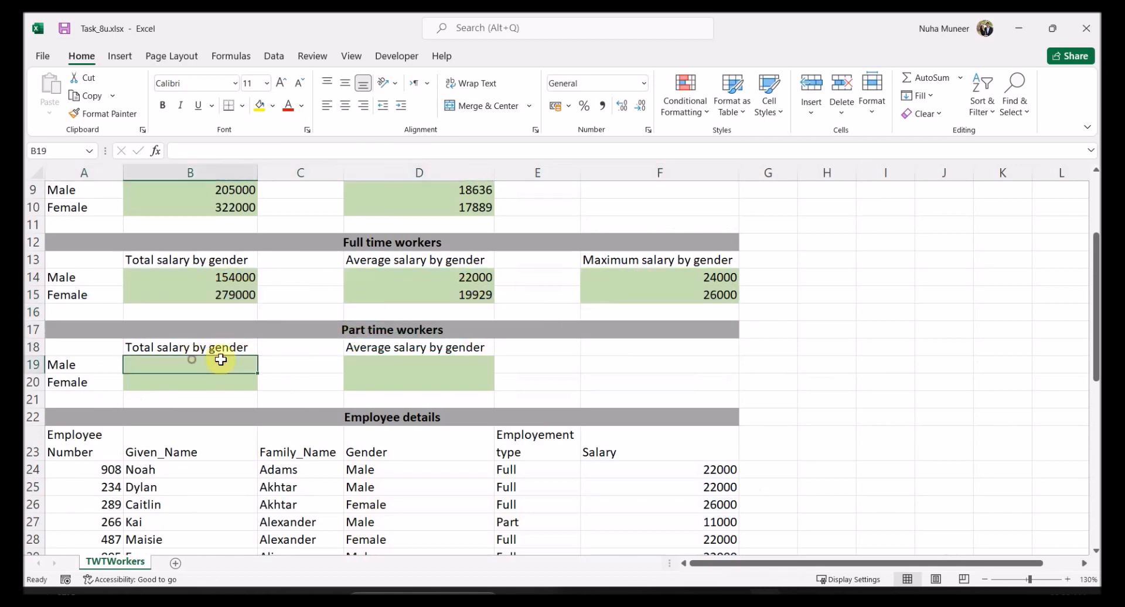
pyautogui.click(398, 332)
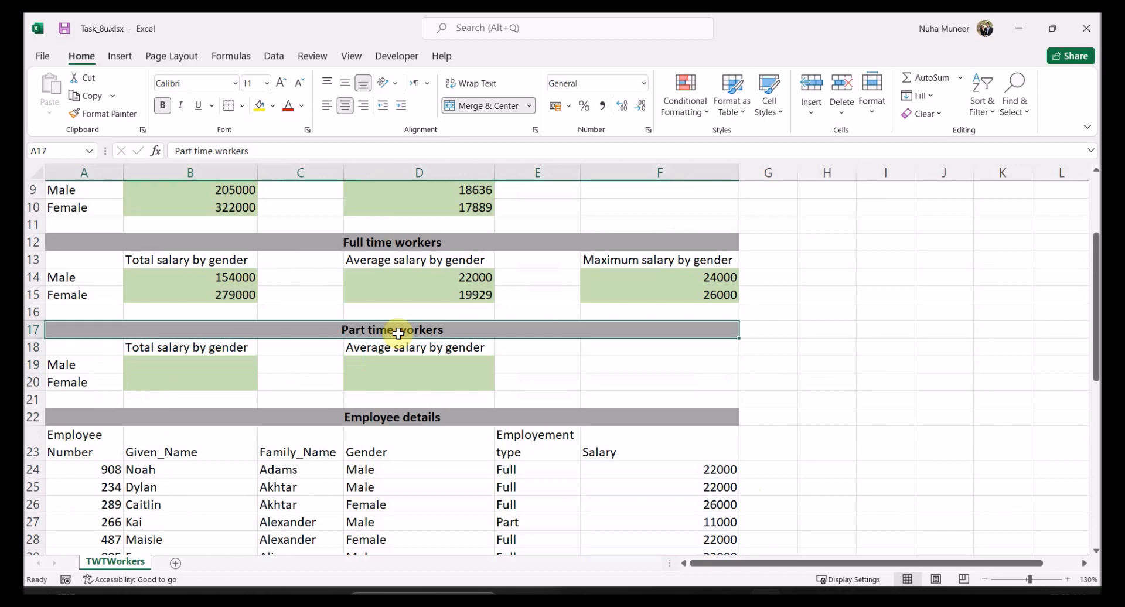
# - Copy the SUMIFS formula text from B14 into B19, the part-time male total salary cell
pyautogui.click(232, 277)
pyautogui.moveTo(438, 157); pyautogui.dragTo(129, 153)
pyautogui.hotkey('ctrl', 'c')
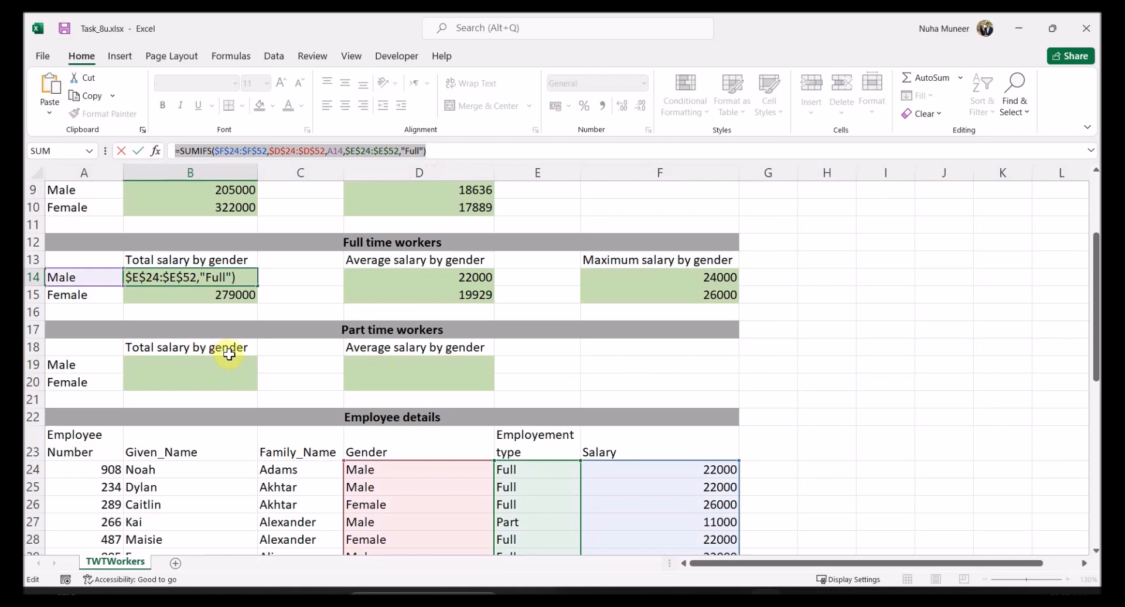
pyautogui.press('Escape')
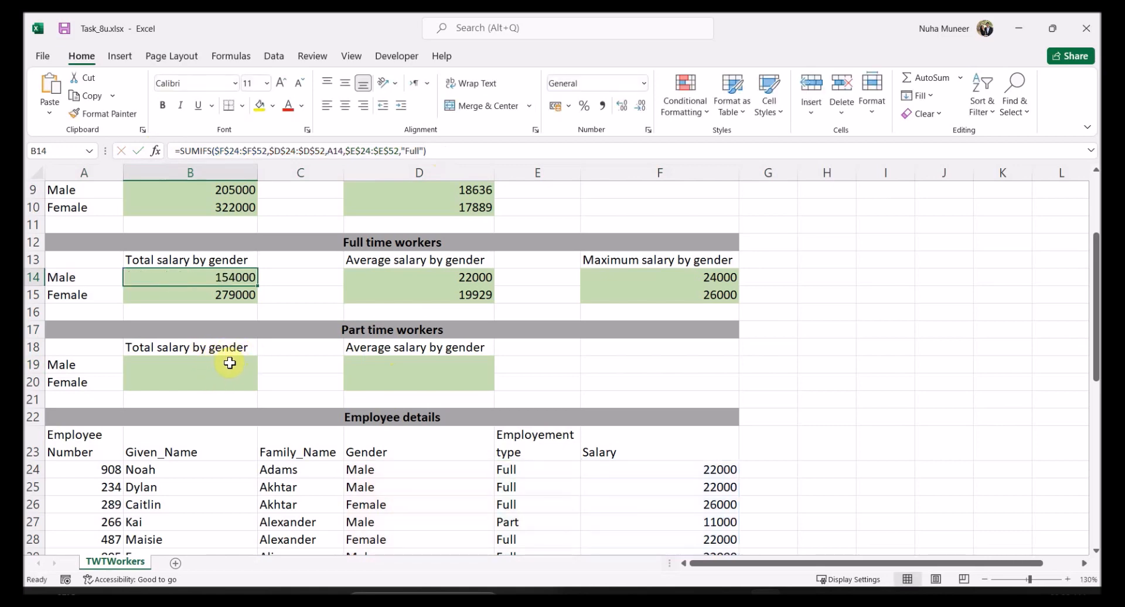
pyautogui.click(230, 363)
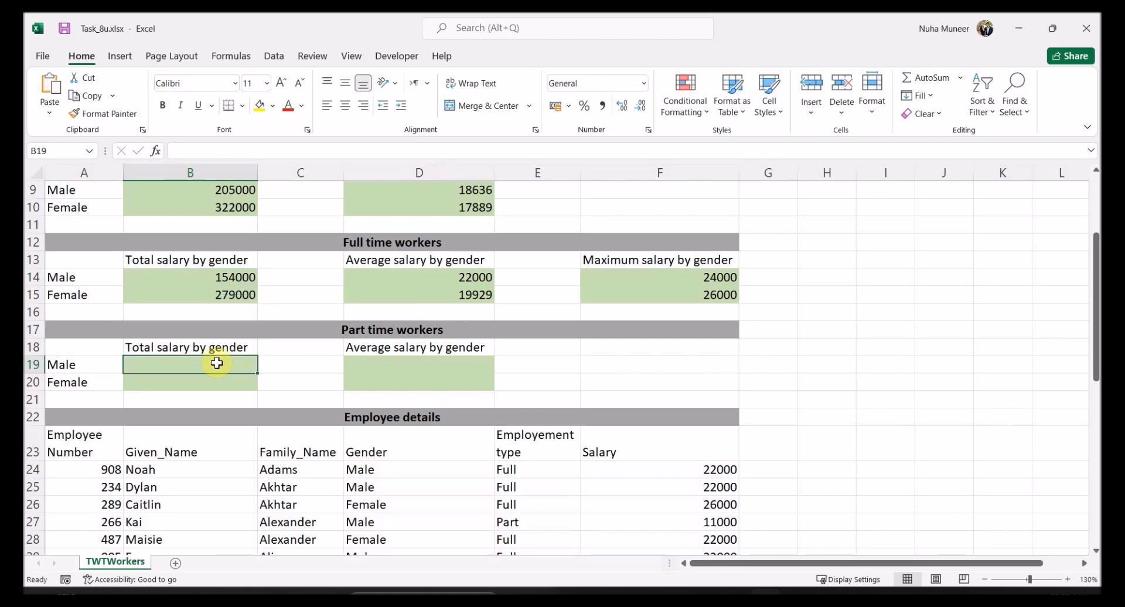
pyautogui.hotkey('ctrl', 'v')
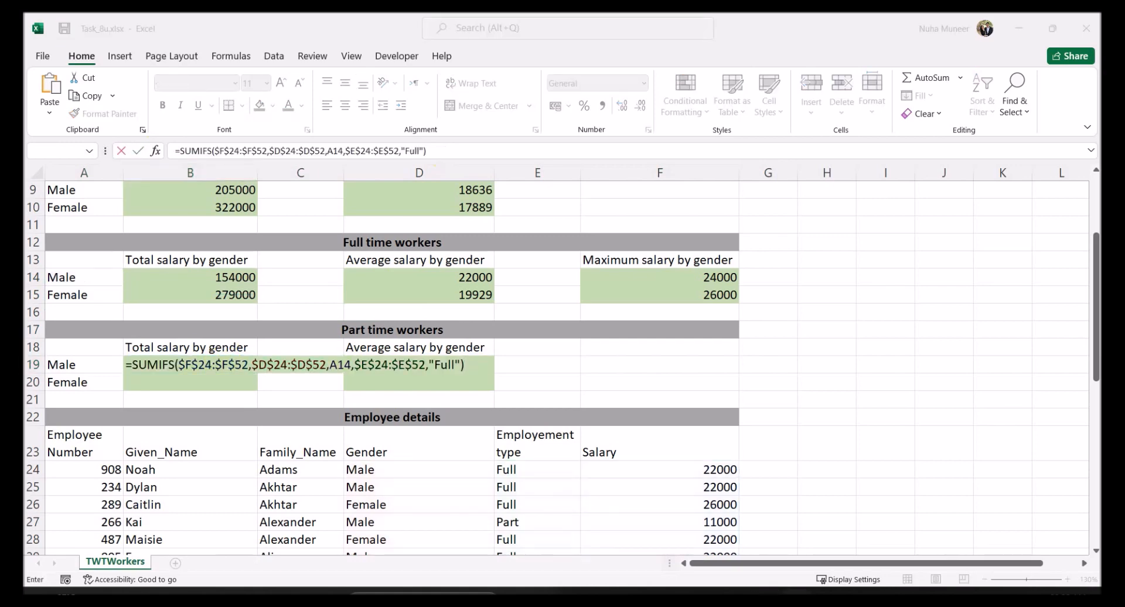
# - Set the employment type criterion in B19's SUMIFS formula to "Part"
pyautogui.click(448, 366)
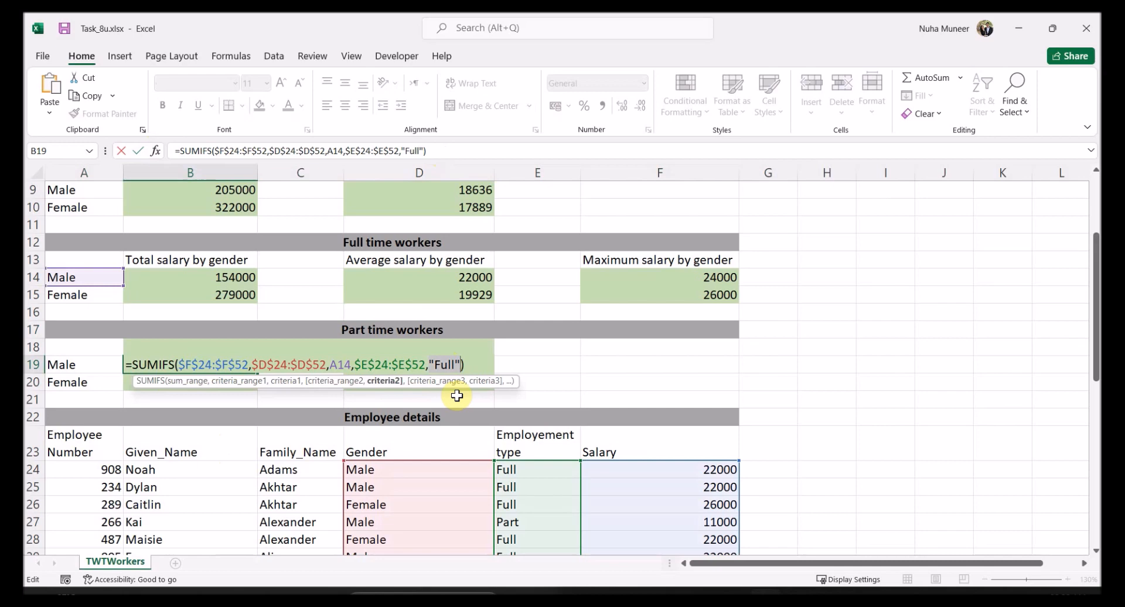
pyautogui.write('"')
pyautogui.press('Return')
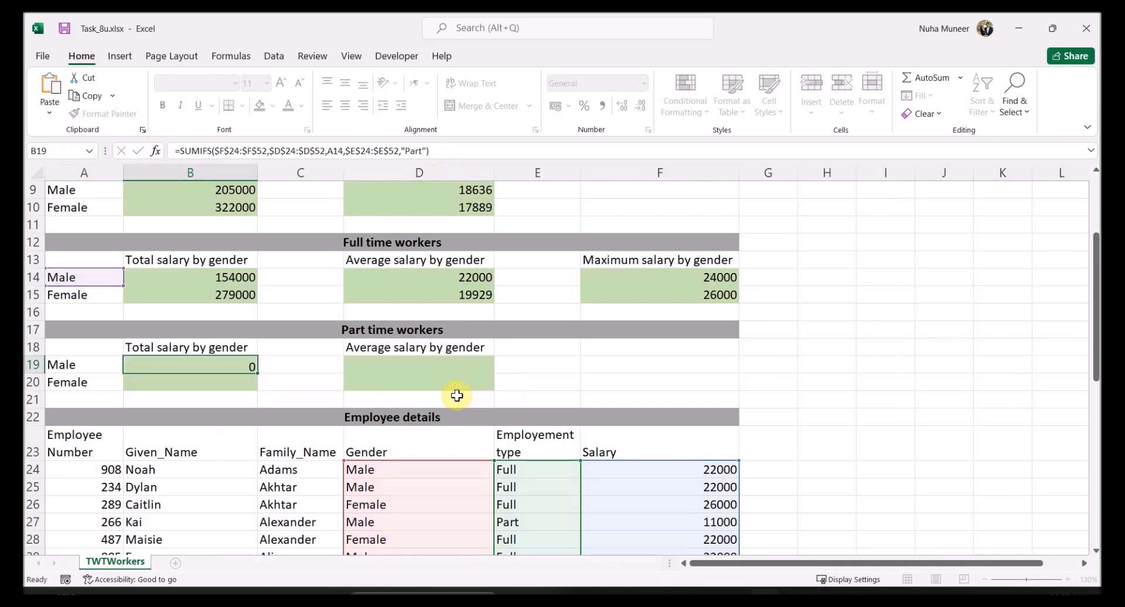
# - Set the gender criterion in B19's SUMIFS formula to A19 and check its salary, gender and employment type arguments
pyautogui.doubleClick(215, 365)
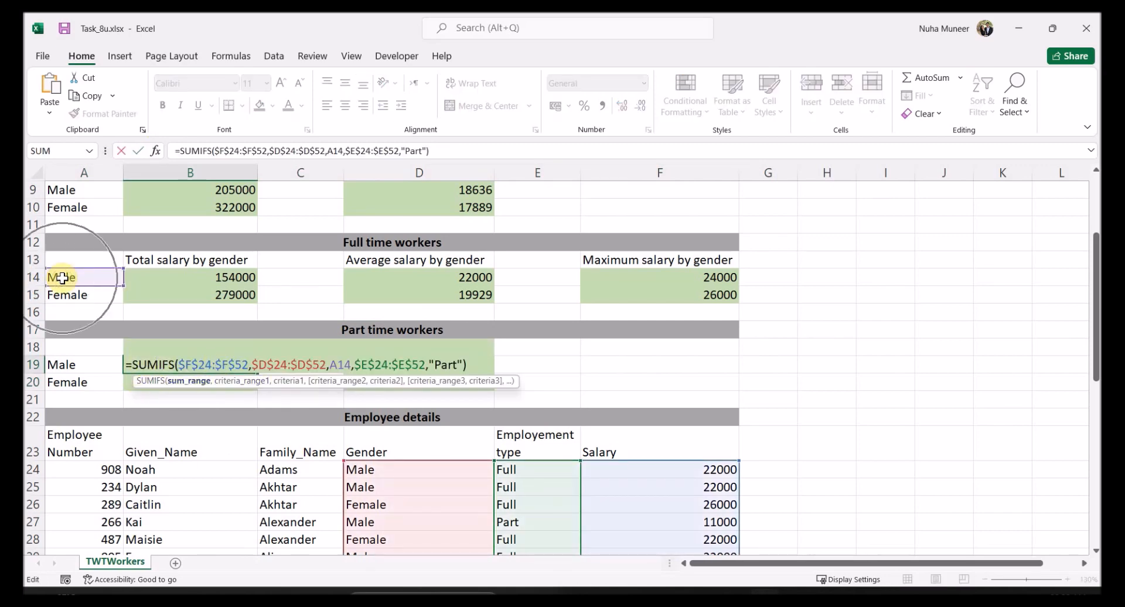
pyautogui.doubleClick(346, 364)
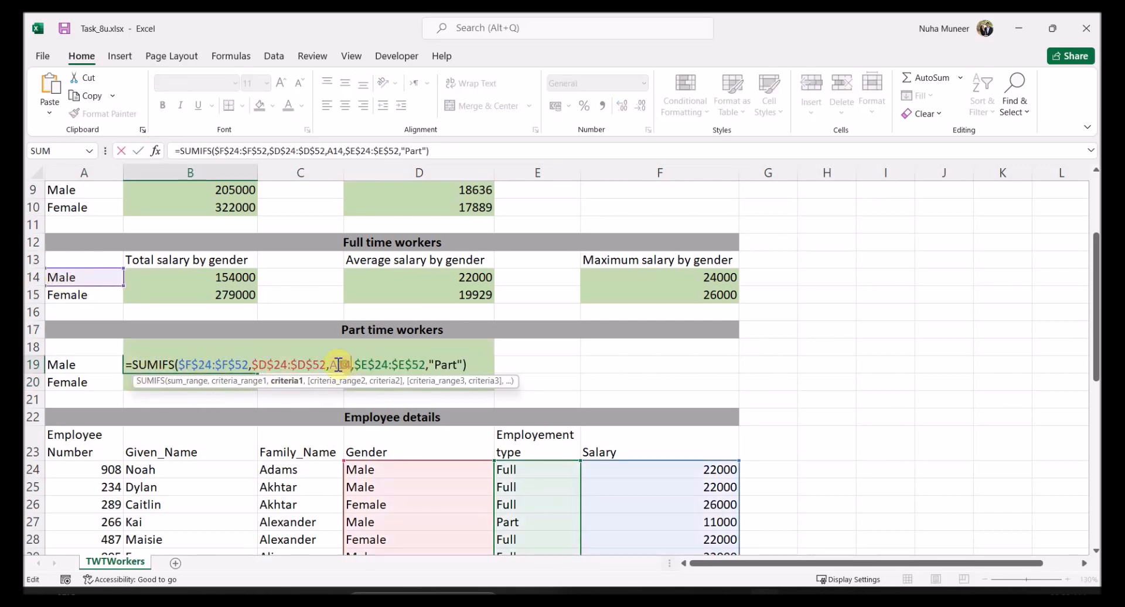
pyautogui.click(71, 364)
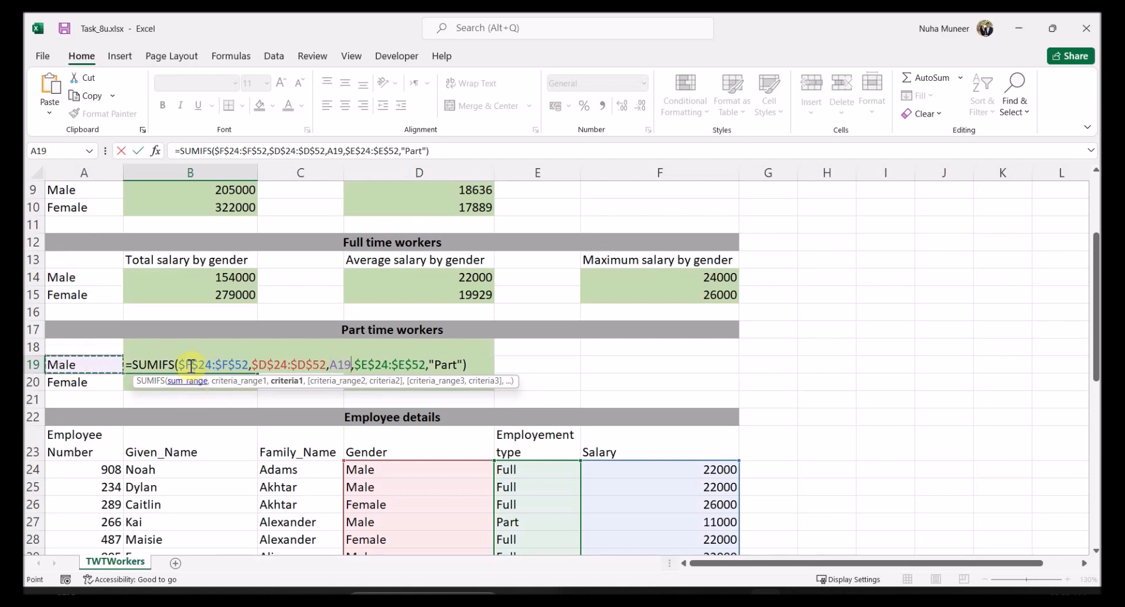
pyautogui.moveTo(179, 365); pyautogui.dragTo(241, 366)
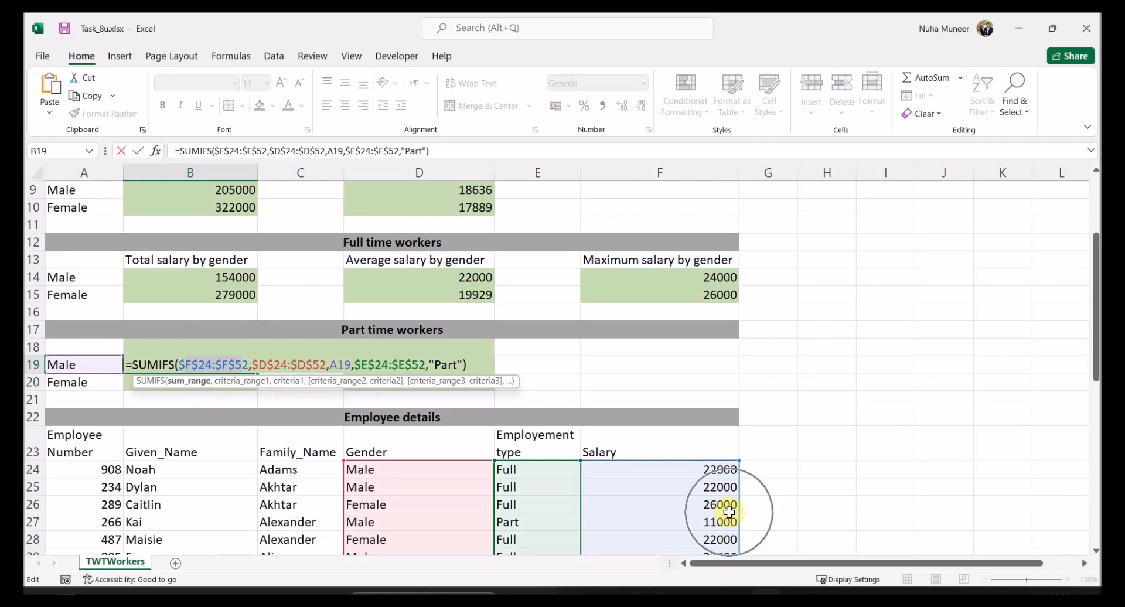
pyautogui.moveTo(317, 361); pyautogui.dragTo(266, 361)
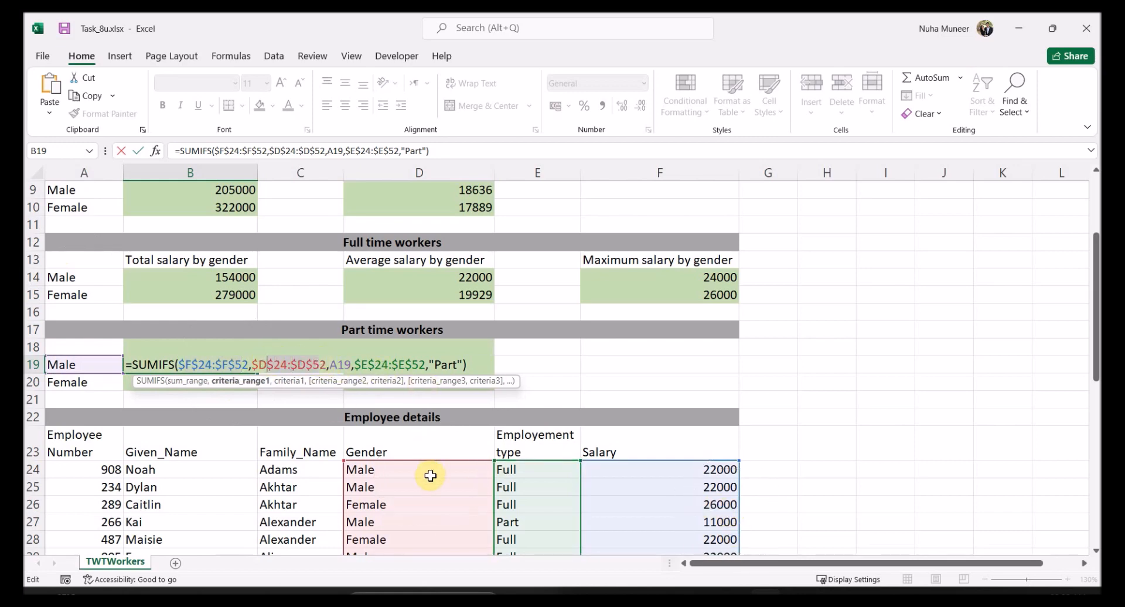
pyautogui.click(337, 360)
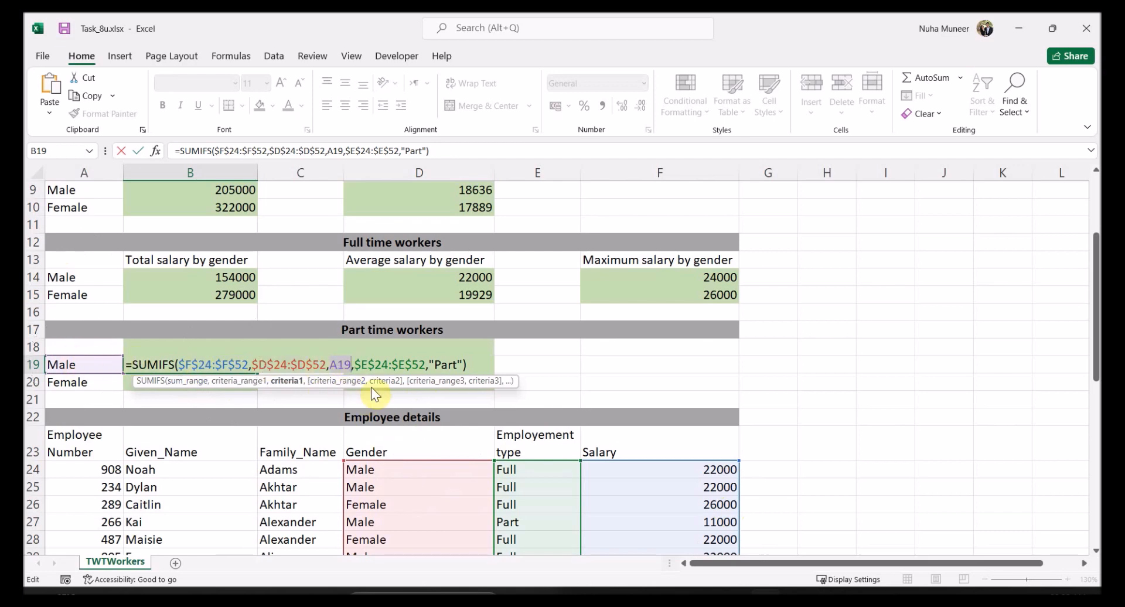
pyautogui.moveTo(361, 361); pyautogui.dragTo(413, 363)
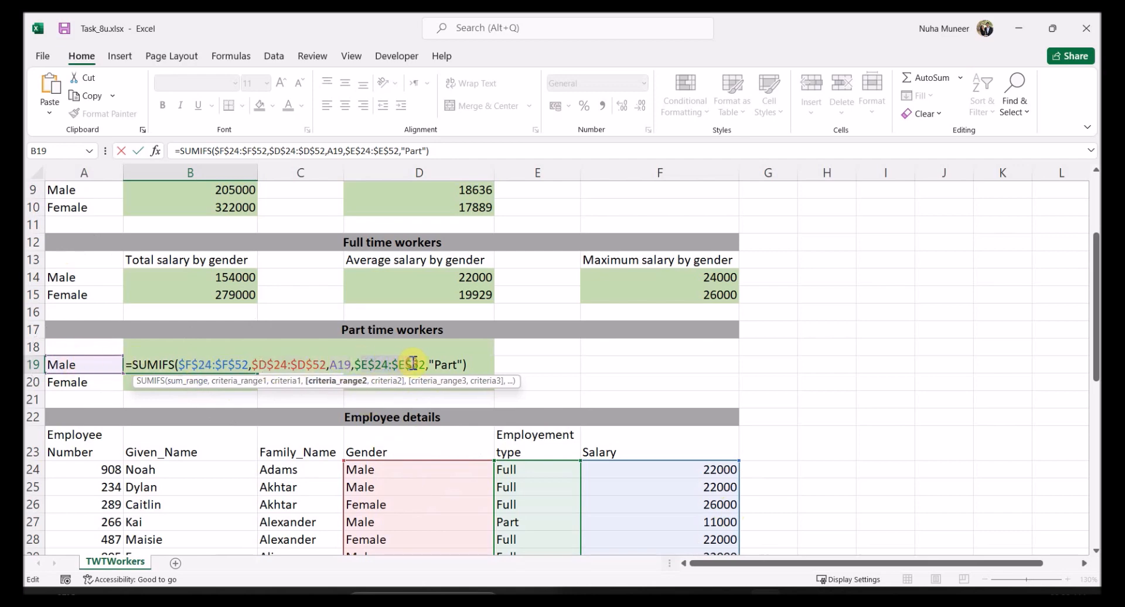
pyautogui.press('ctrl')
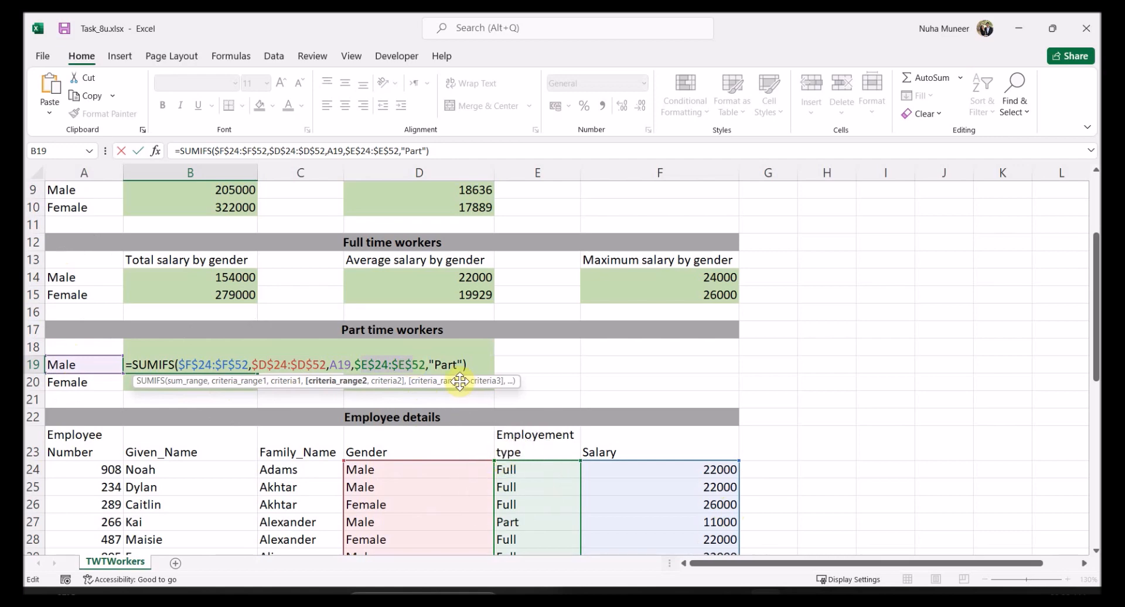
pyautogui.click(448, 366)
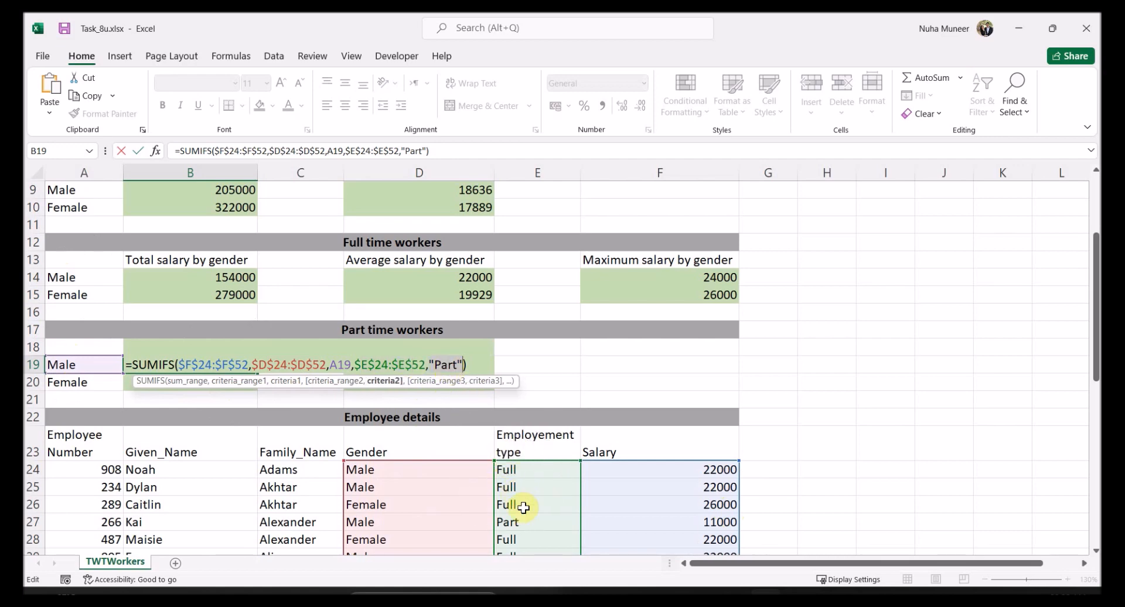
pyautogui.press('Return')
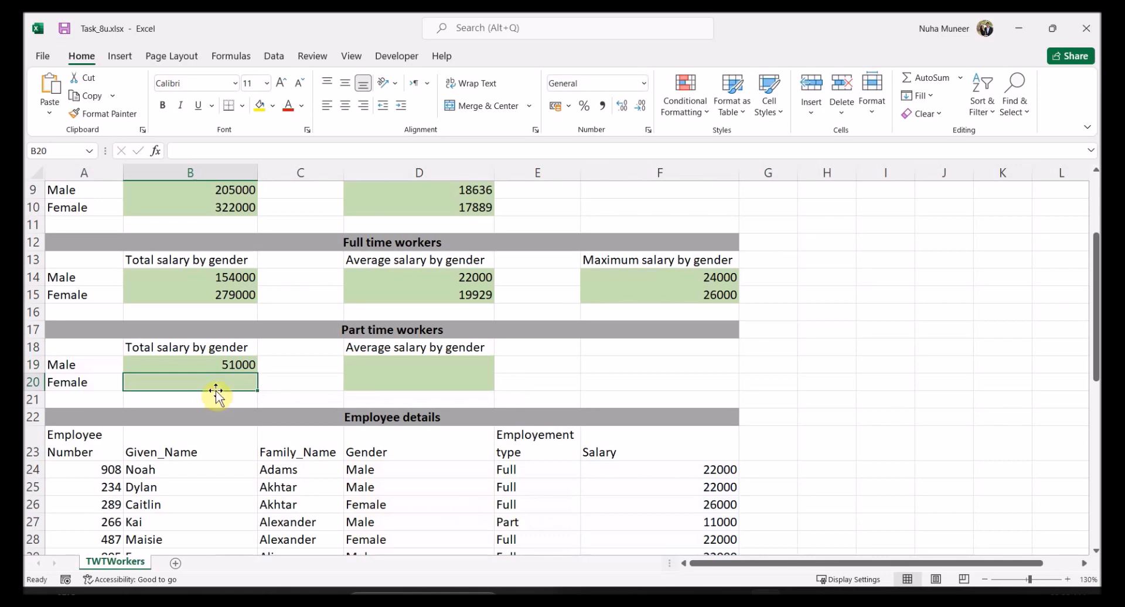
# - Fill the SUMIFS formula from B19 into B20 for part-time females and check its ranges against the employee details
pyautogui.click(213, 367)
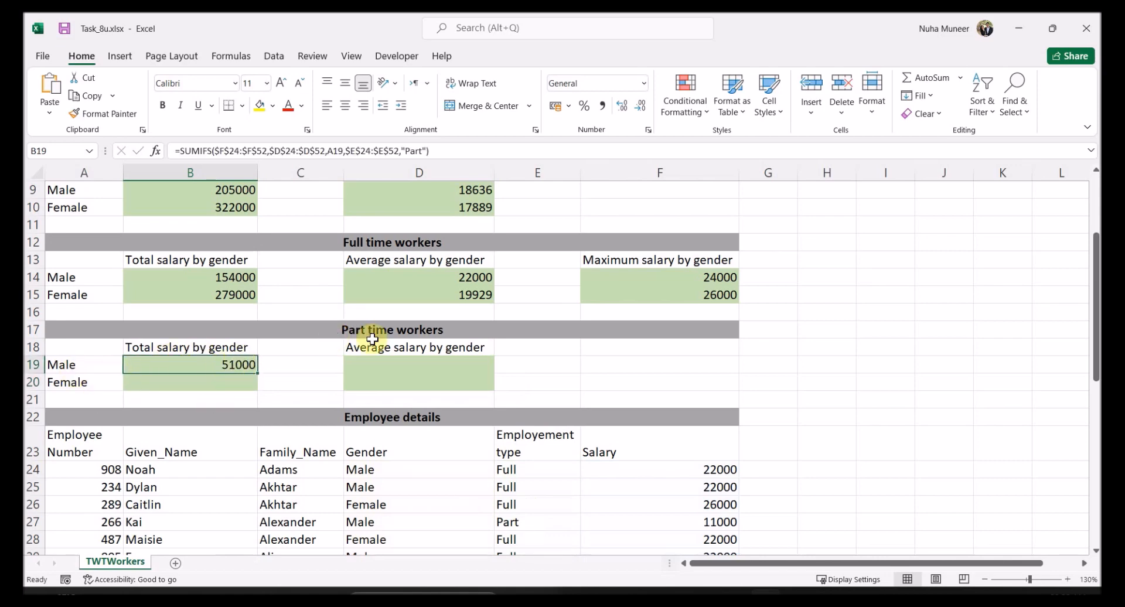
pyautogui.moveTo(258, 367); pyautogui.dragTo(252, 387)
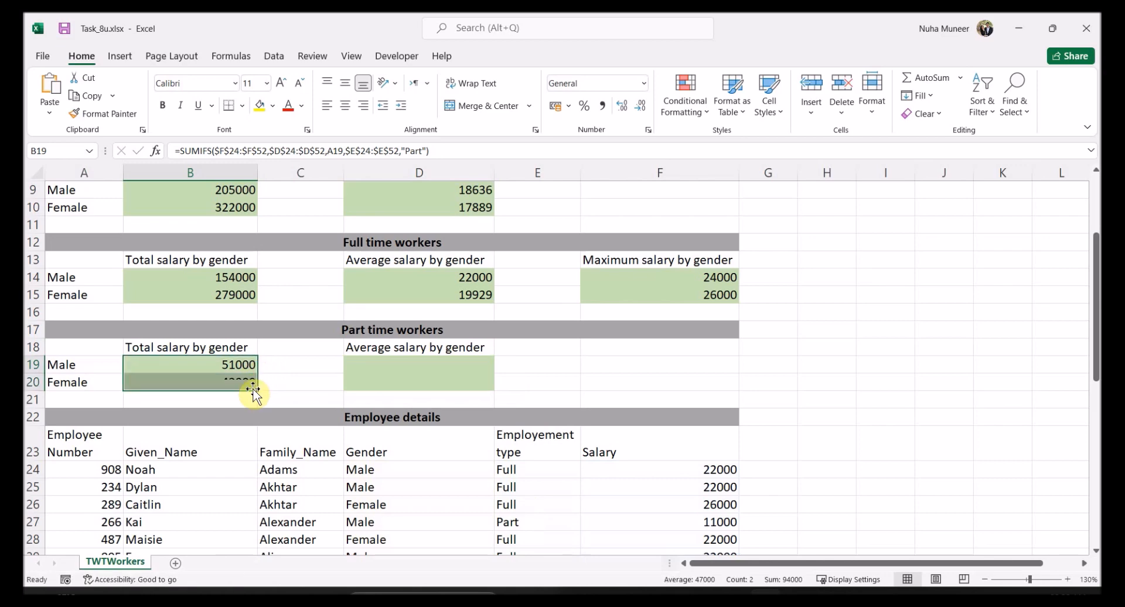
pyautogui.doubleClick(235, 385)
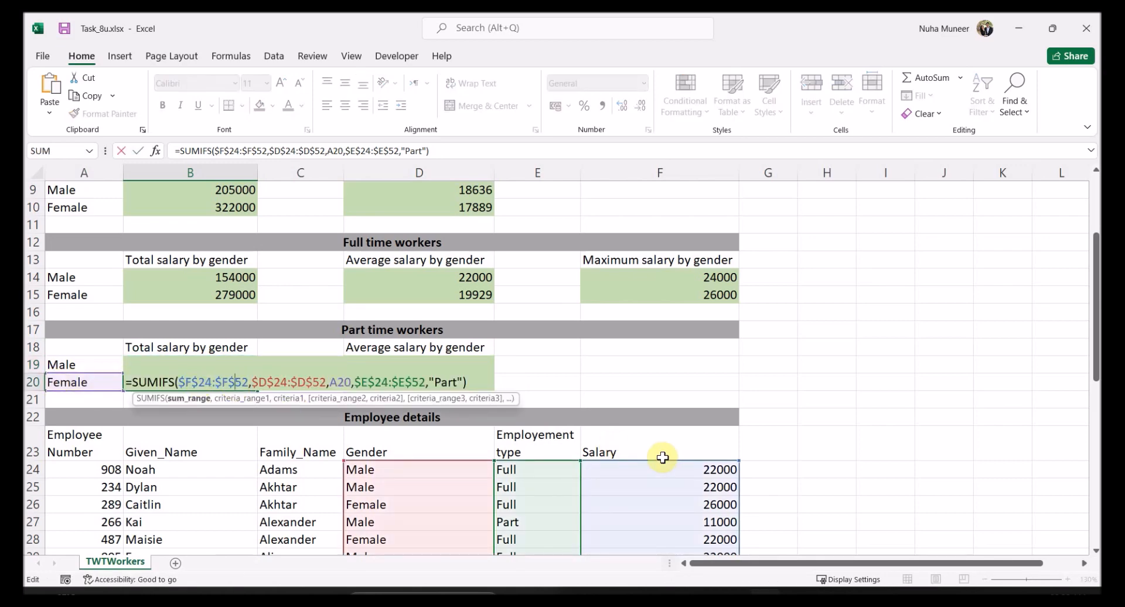
pyautogui.scroll(-3, 662, 457)
pyautogui.scroll(2, 666, 460)
pyautogui.press('Return')
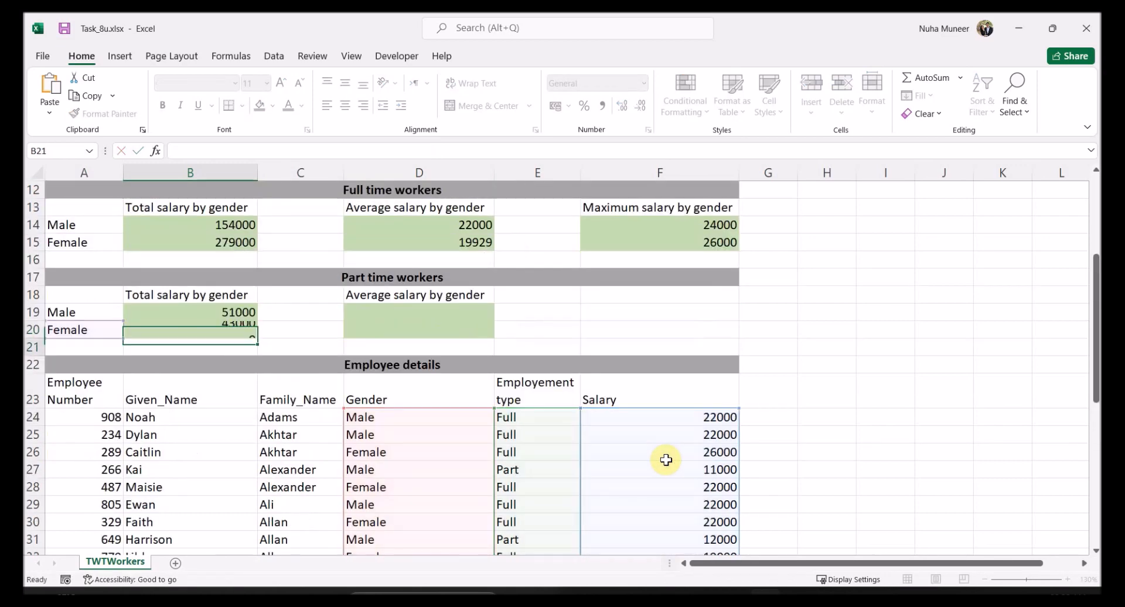
# - Copy the ROUND and AVERAGEIFS formula text from D14 into D19, the part-time male average salary cell
pyautogui.click(247, 313)
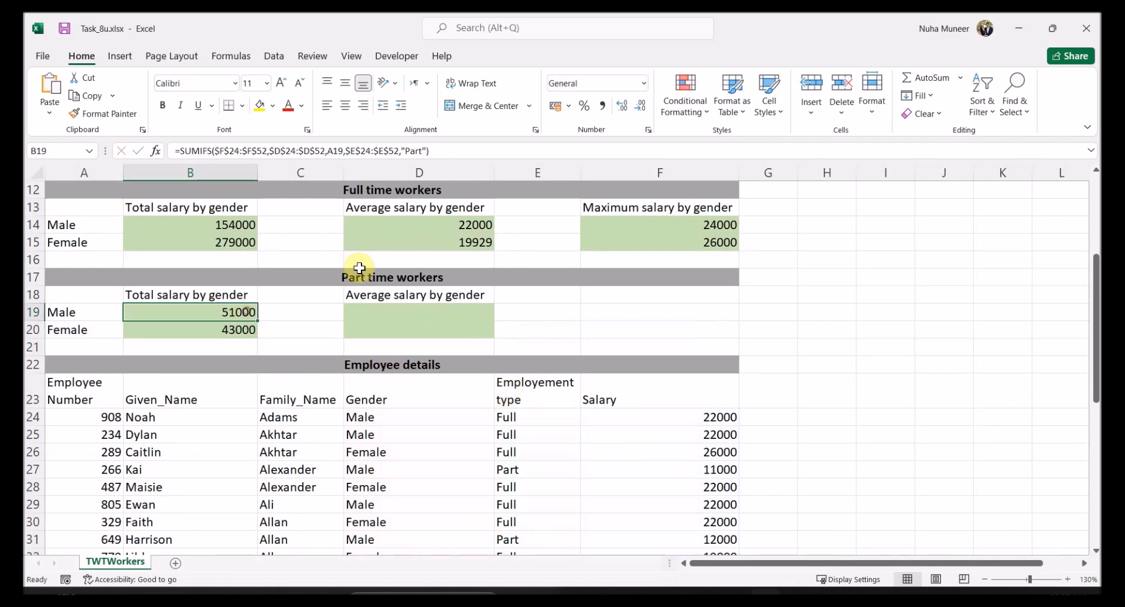
pyautogui.doubleClick(414, 230)
pyautogui.moveTo(766, 225); pyautogui.dragTo(329, 228)
pyautogui.hotkey('ctrl', 'c')
pyautogui.press('Escape')
pyautogui.click(452, 312)
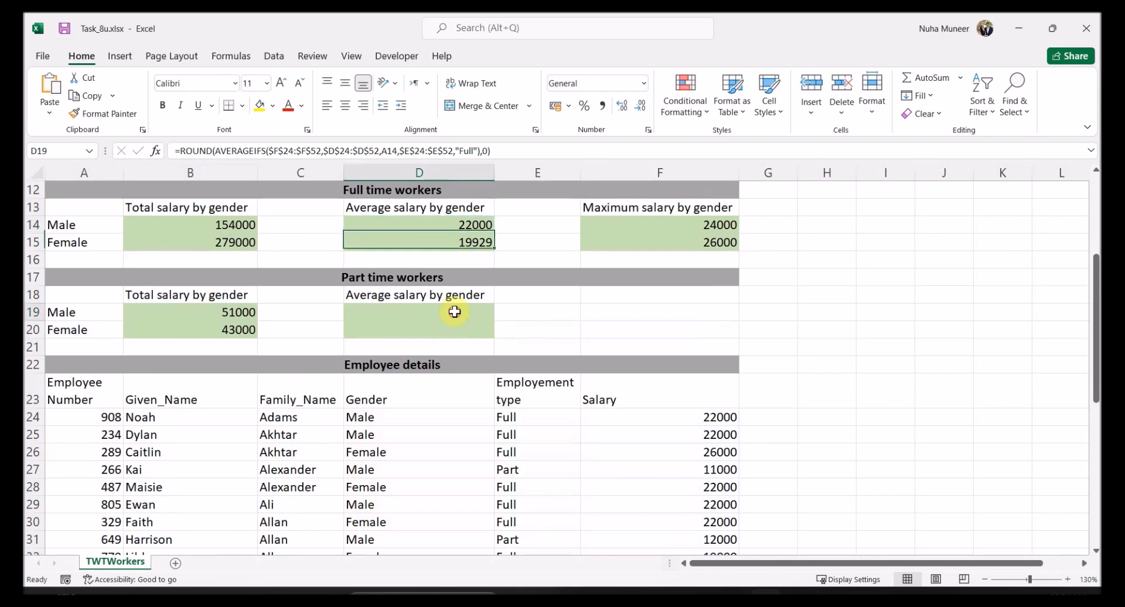
pyautogui.hotkey('ctrl', 'v')
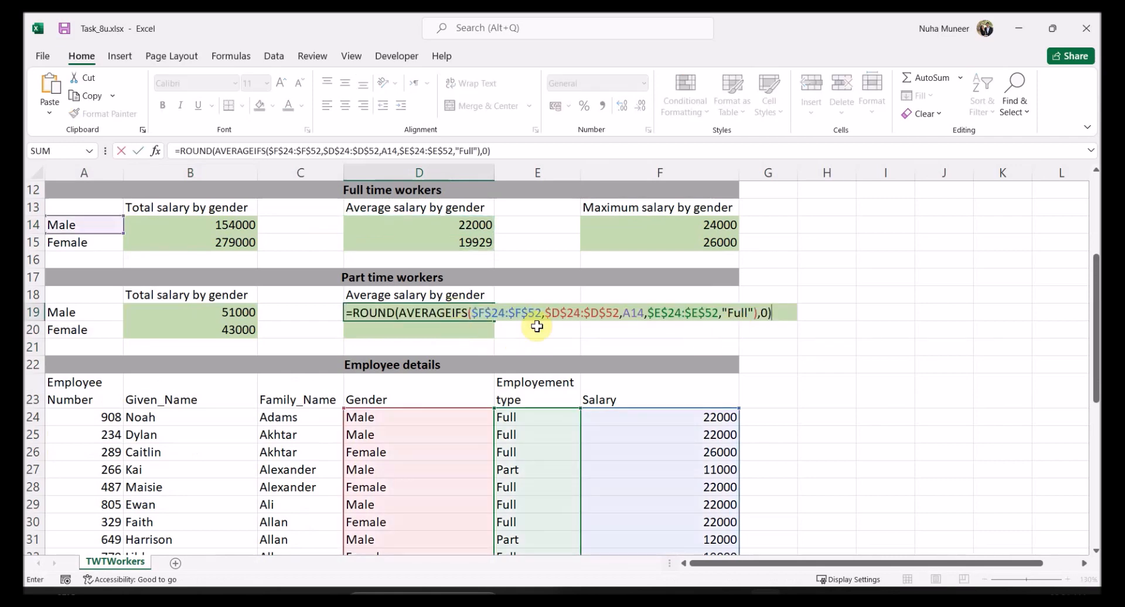
# - Set the gender criterion to A19 and the employment type criterion to "Part" in D19's AVERAGEIFS formula
pyautogui.click(637, 313)
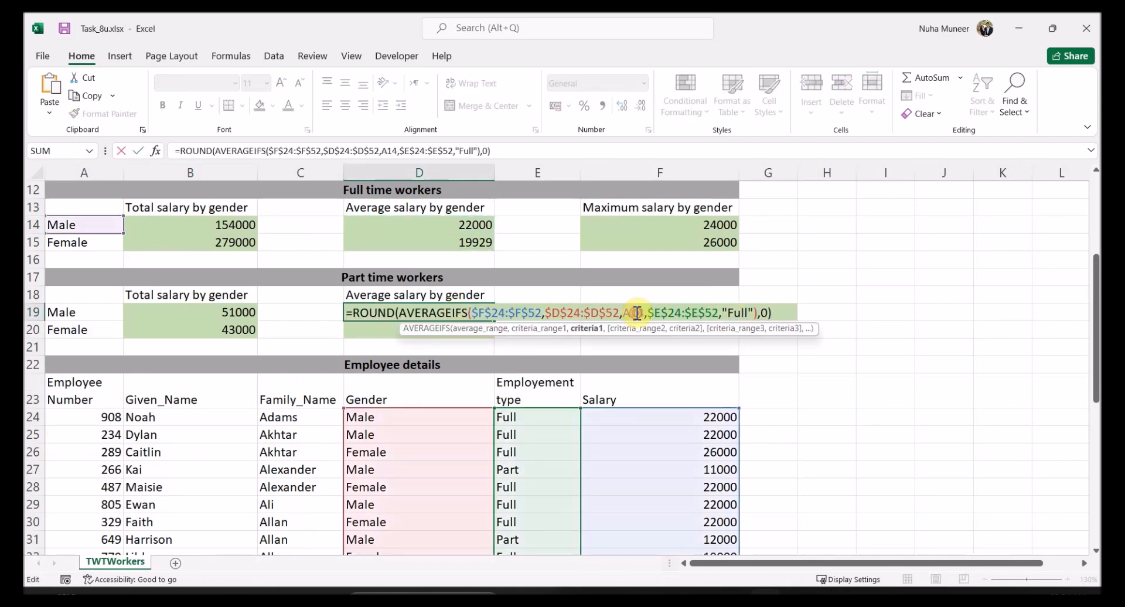
pyautogui.click(72, 311)
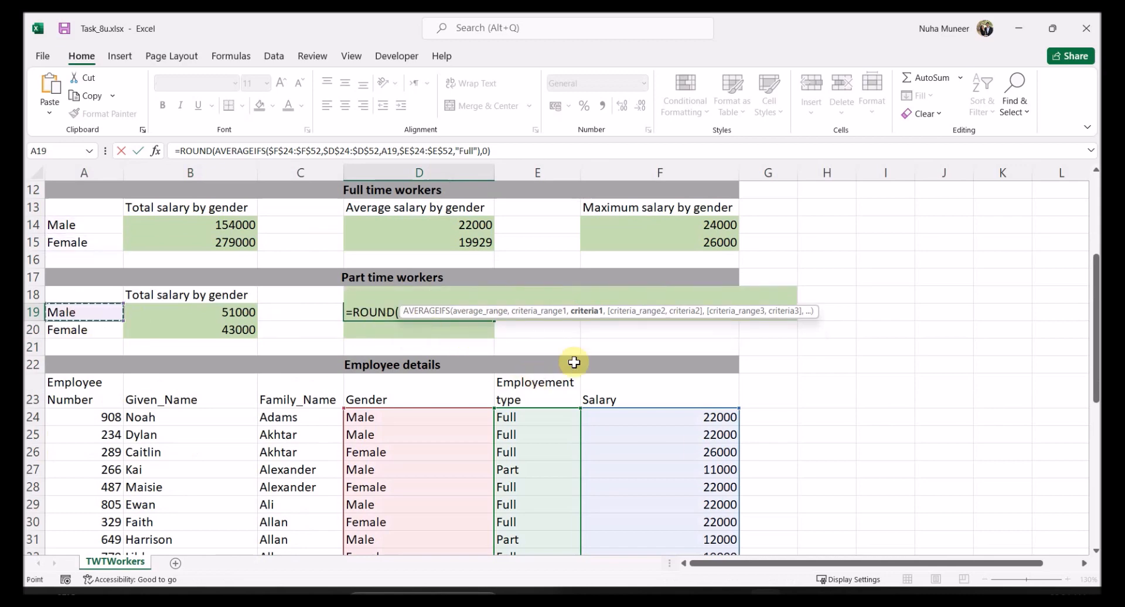
pyautogui.press('Return')
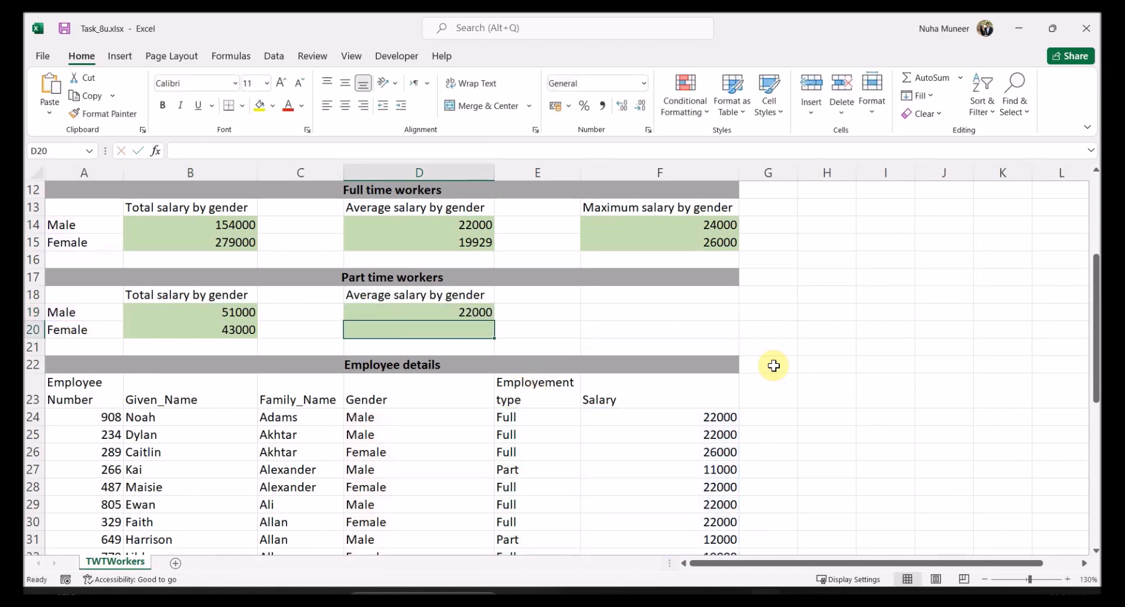
pyautogui.doubleClick(473, 311)
pyautogui.click(740, 310)
pyautogui.press('BackSpace')
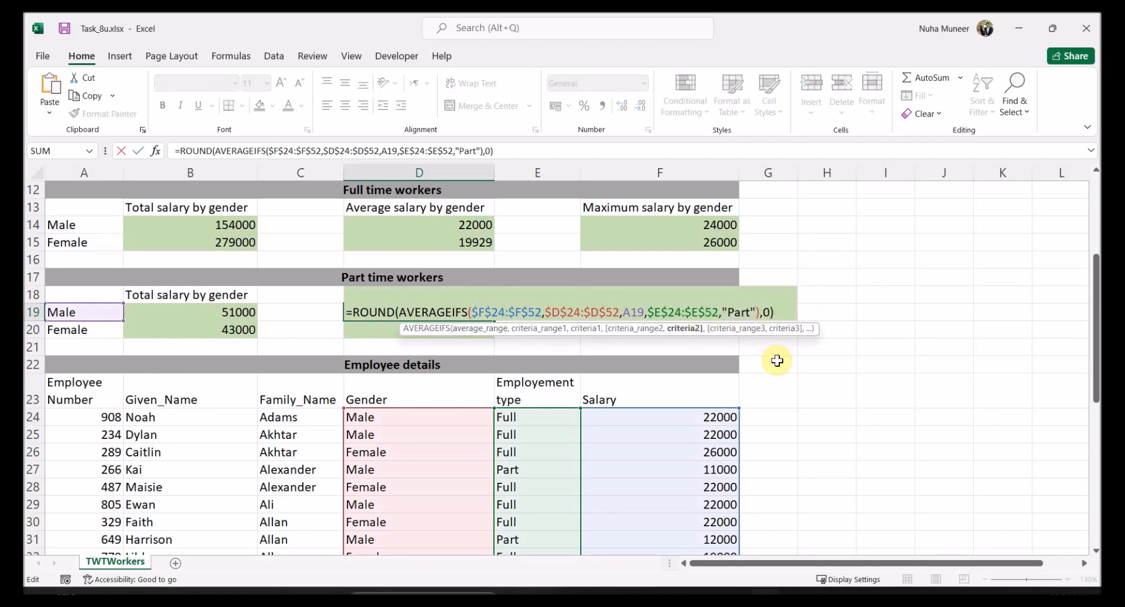
pyautogui.press('Return')
# - Fill the rounded AVERAGEIFS formula from D19 into D20 for part-time females and check its ranges against the employee details
pyautogui.click(432, 311)
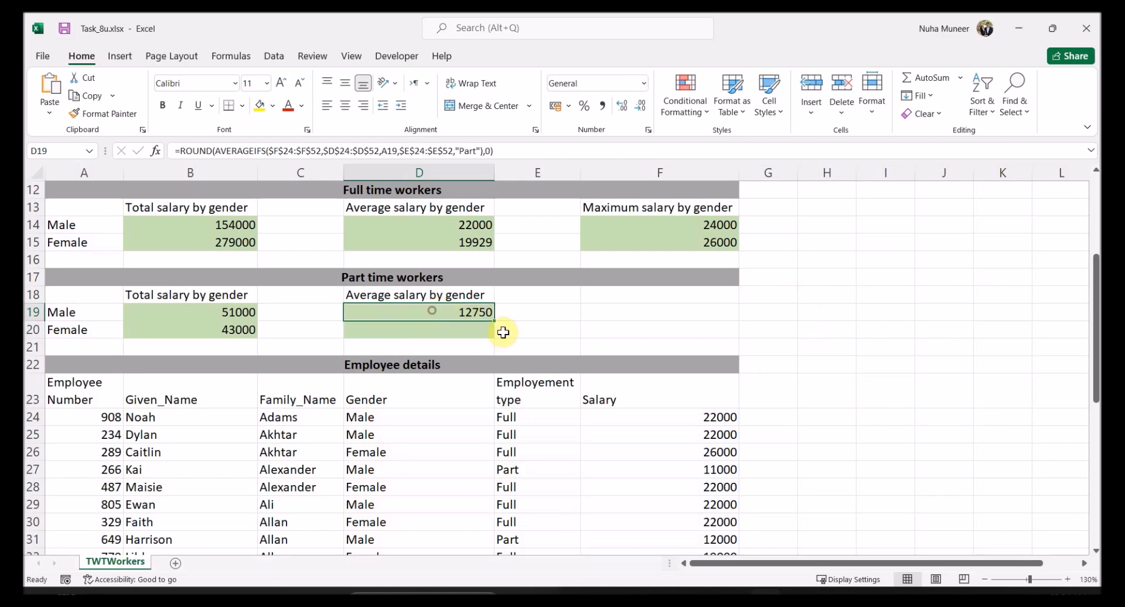
pyautogui.moveTo(495, 323); pyautogui.dragTo(486, 329)
pyautogui.doubleClick(482, 329)
pyautogui.scroll(-2, 803, 375)
pyautogui.scroll(-6, 826, 392)
pyautogui.scroll(8, 826, 394)
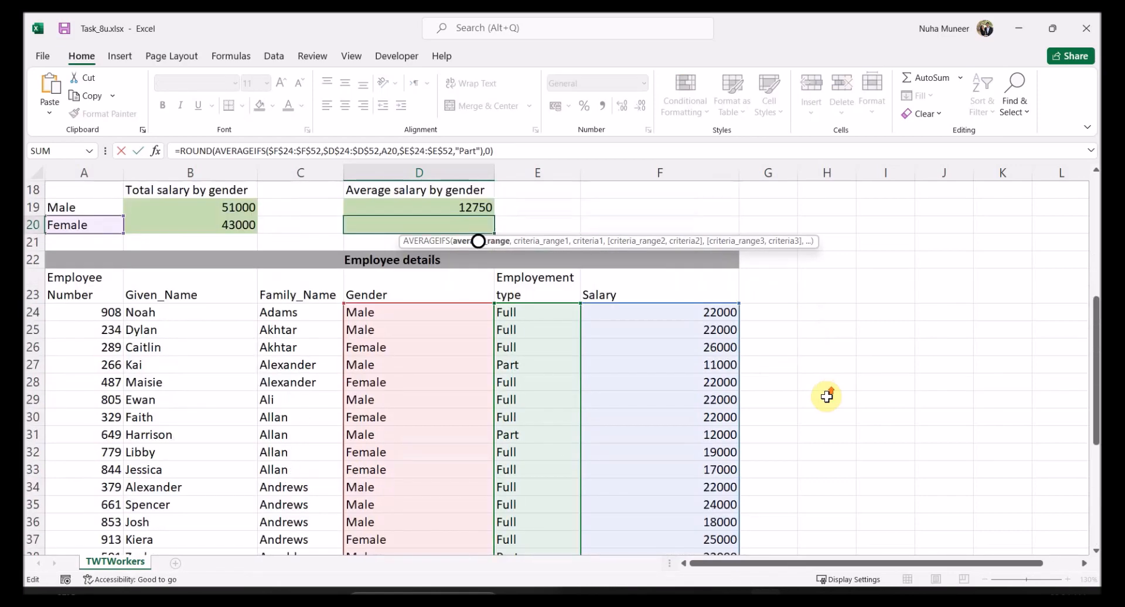
pyautogui.press('Return')
pyautogui.scroll(3, 779, 431)
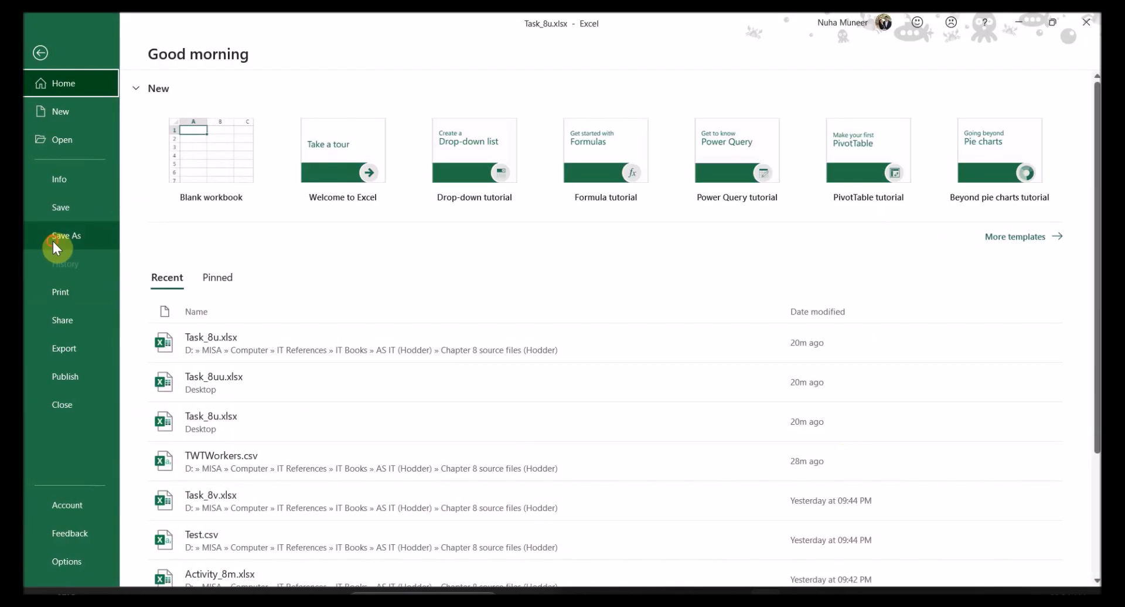
# - Look through the file formats offered for saving the workbook under another type, without saving it
pyautogui.click(54, 237)
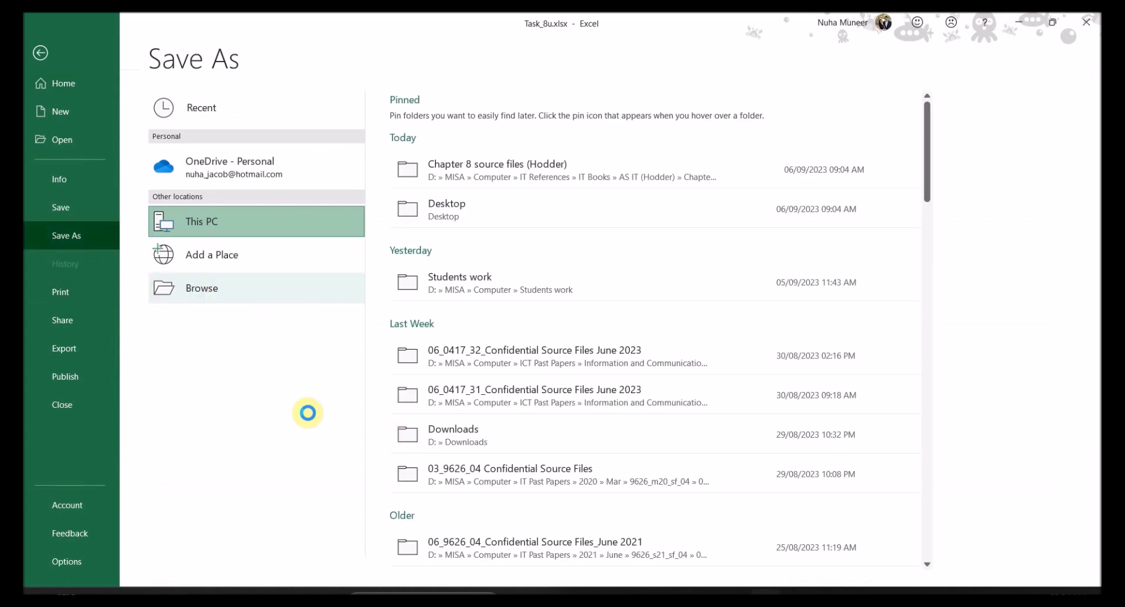
pyautogui.click(275, 290)
pyautogui.click(355, 382)
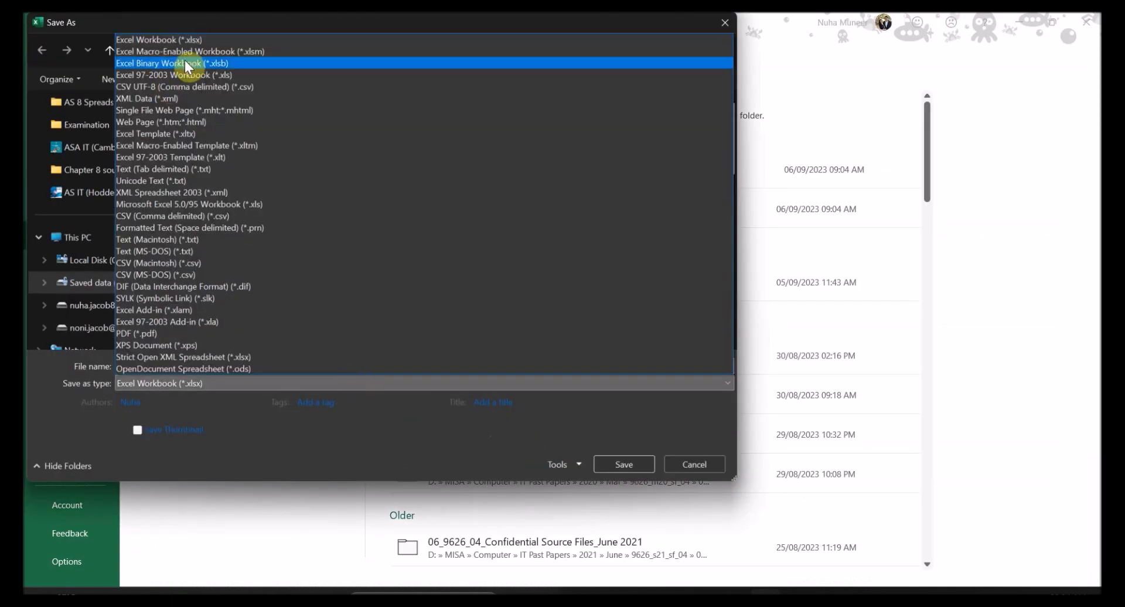
pyautogui.click(686, 464)
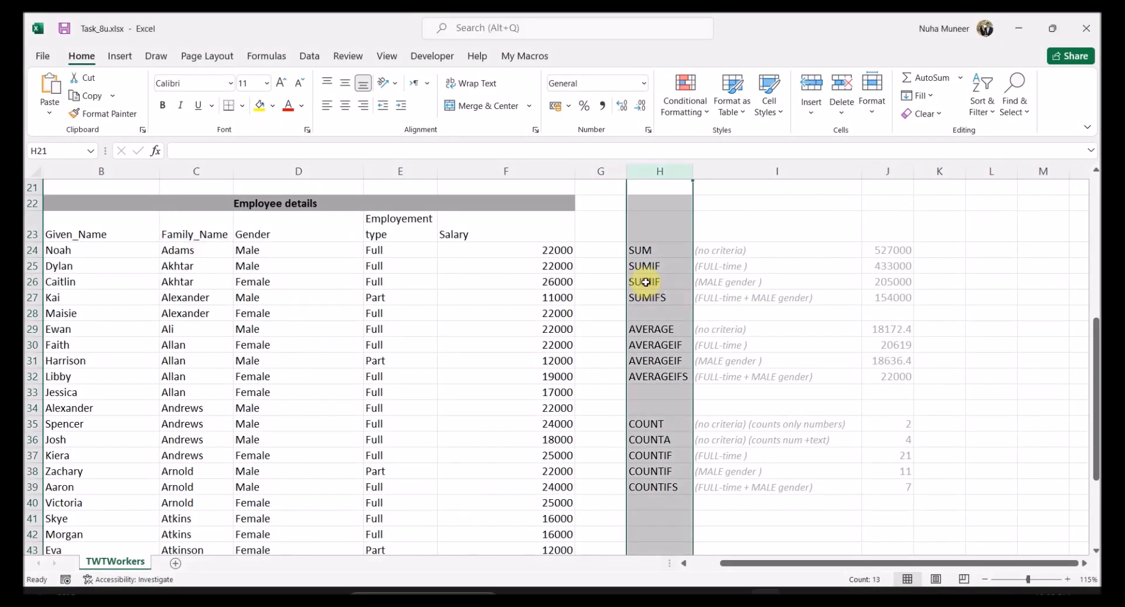
# - Review the SUM, AVERAGE and COUNT function groups listed in column H and examine the SUM formula in J24
pyautogui.moveTo(646, 250); pyautogui.dragTo(657, 286)
pyautogui.moveTo(654, 327); pyautogui.dragTo(654, 361)
pyautogui.moveTo(653, 428); pyautogui.dragTo(655, 486)
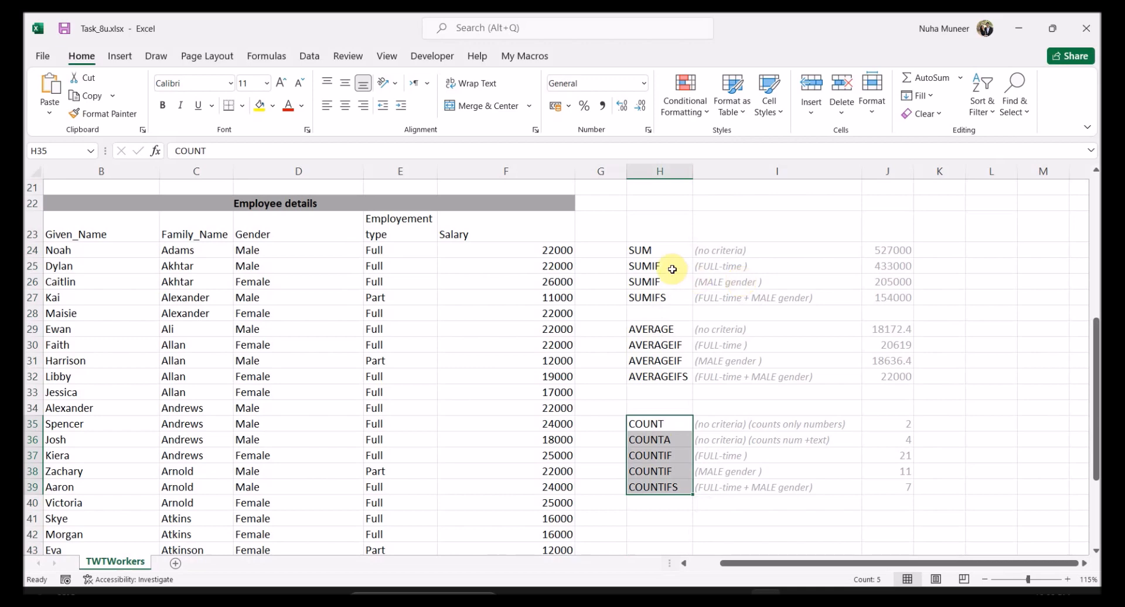
pyautogui.click(636, 250)
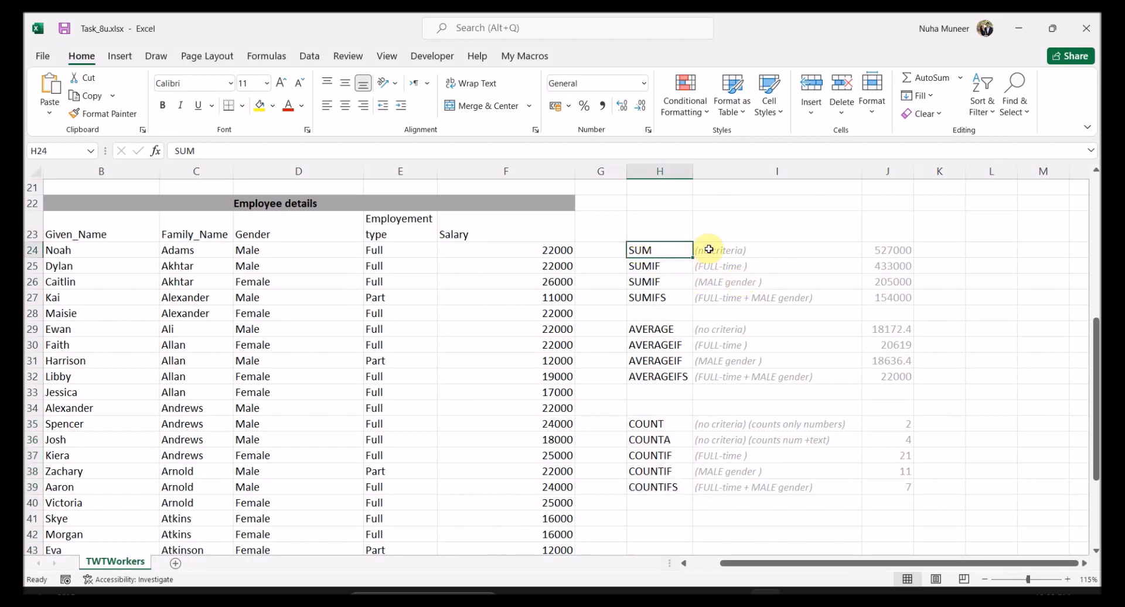
pyautogui.doubleClick(879, 249)
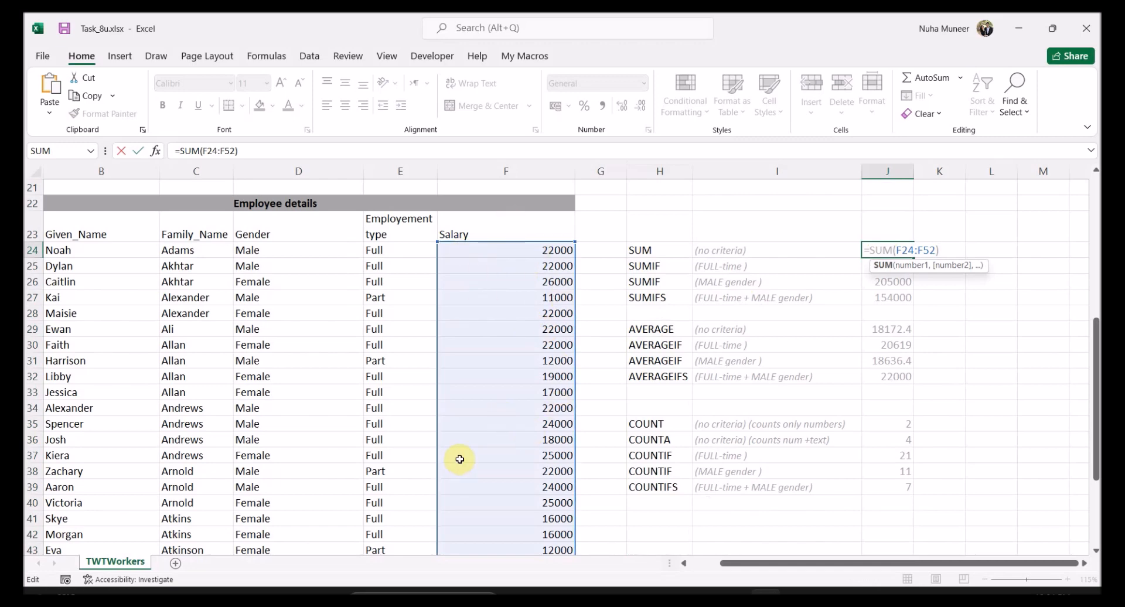
pyautogui.press('Return')
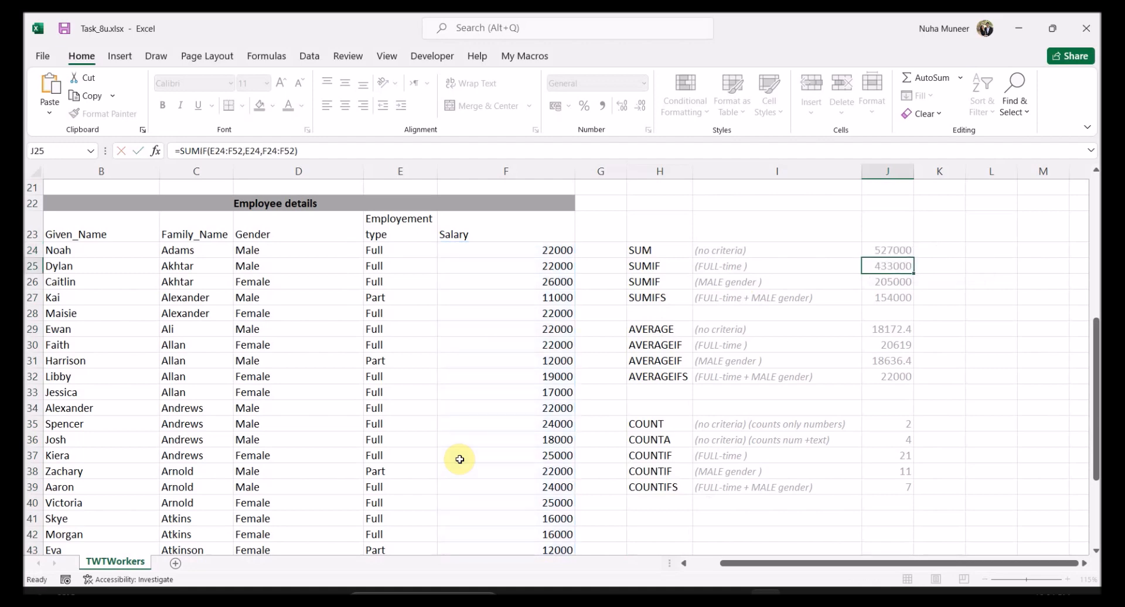
# - Examine the range, criteria and sum range arguments of the full-time SUMIF formula in J25 against the employee details
pyautogui.click(665, 266)
pyautogui.moveTo(665, 266); pyautogui.dragTo(716, 267)
pyautogui.click(718, 267)
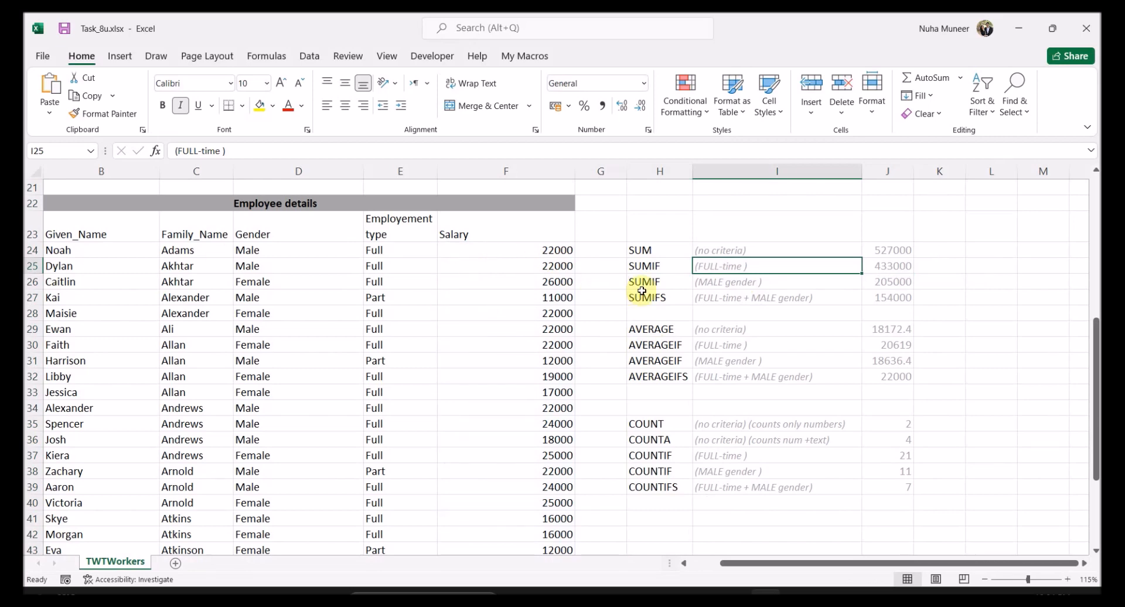
pyautogui.moveTo(708, 284); pyautogui.dragTo(681, 282)
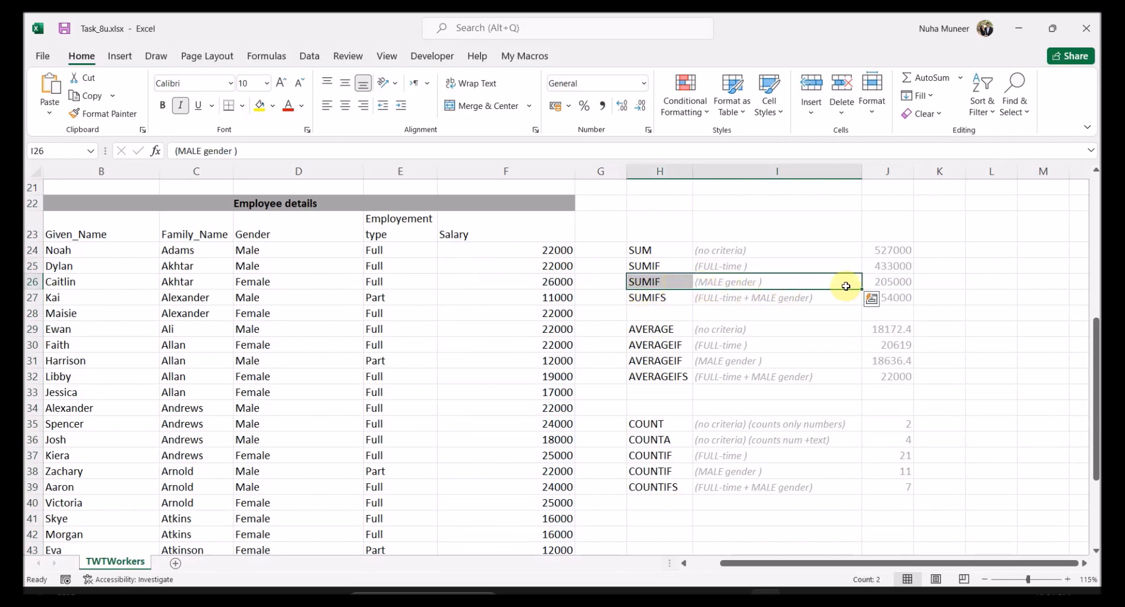
pyautogui.doubleClick(879, 265)
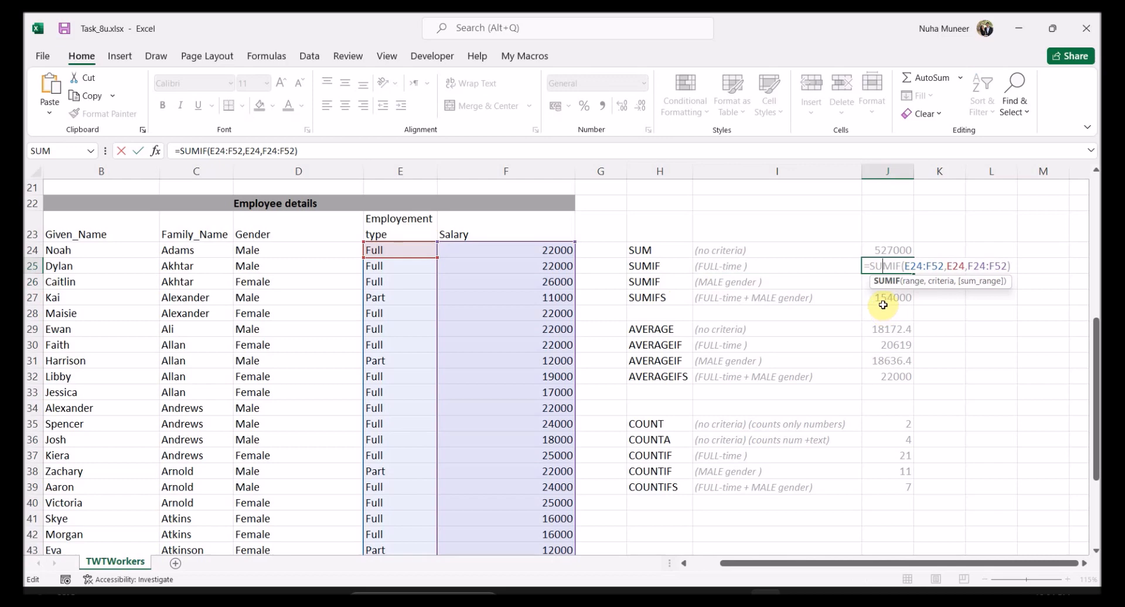
pyautogui.click(916, 282)
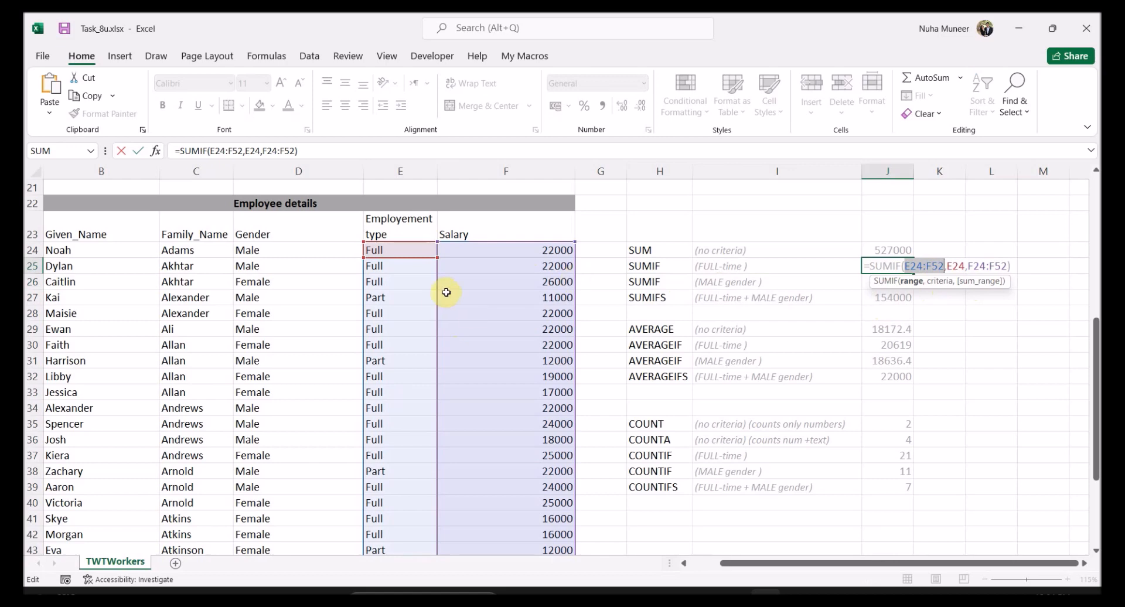
pyautogui.click(961, 267)
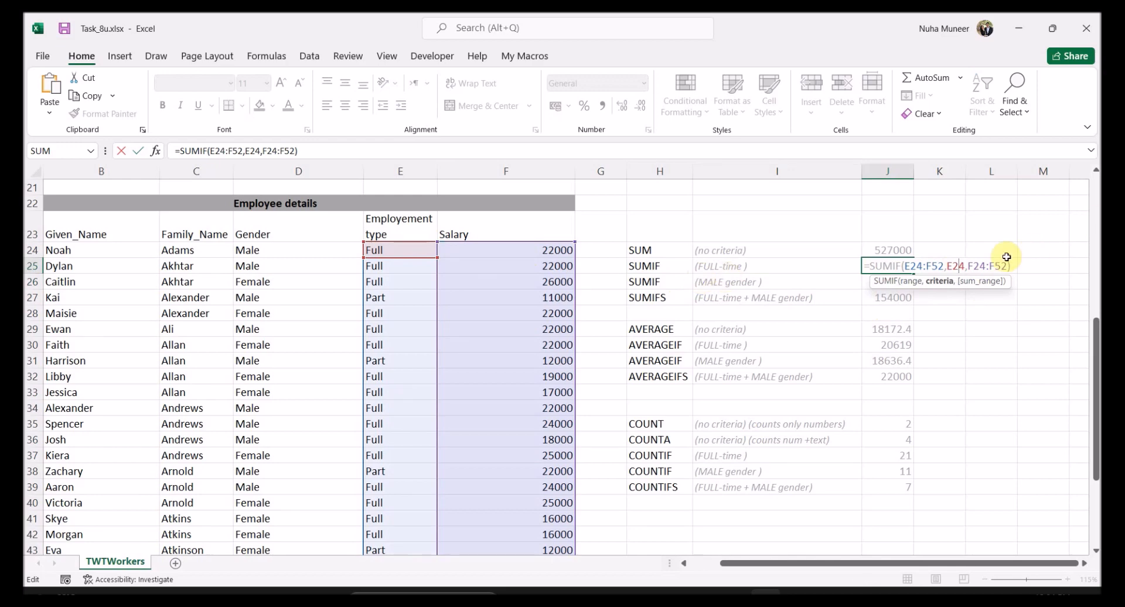
pyautogui.click(979, 268)
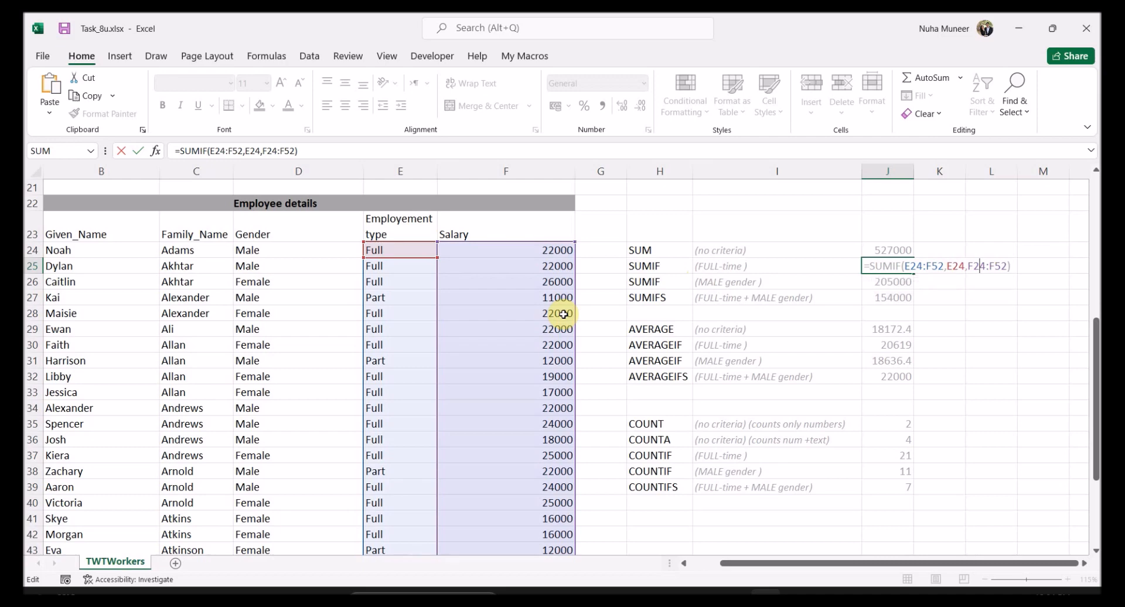
pyautogui.press('Return')
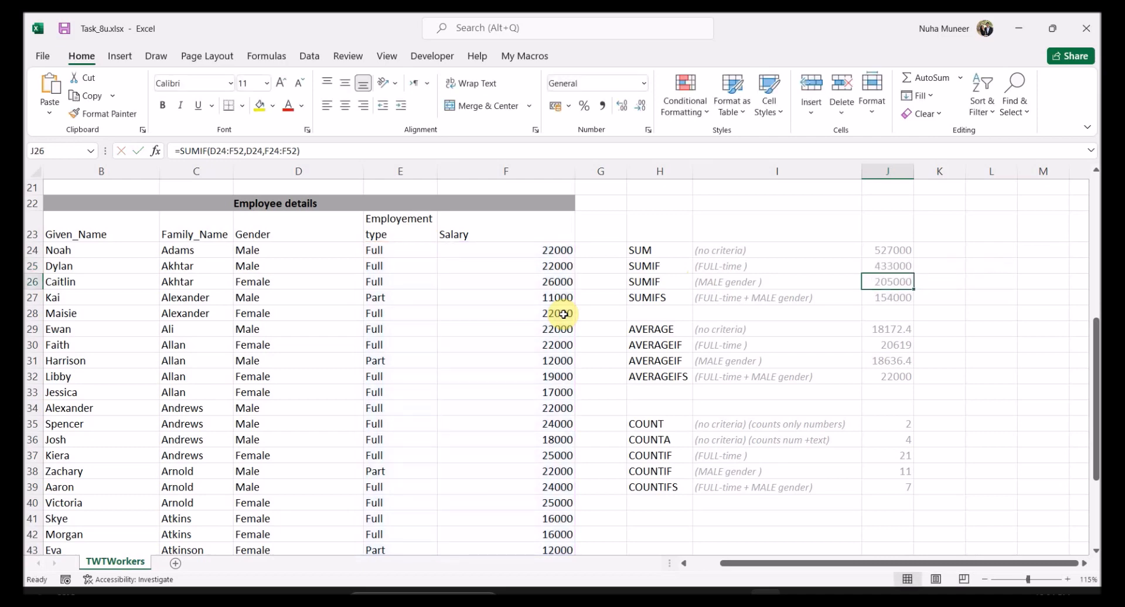
# - Examine the range, criteria and sum range arguments of the male-gender SUMIF formula in J26
pyautogui.doubleClick(877, 284)
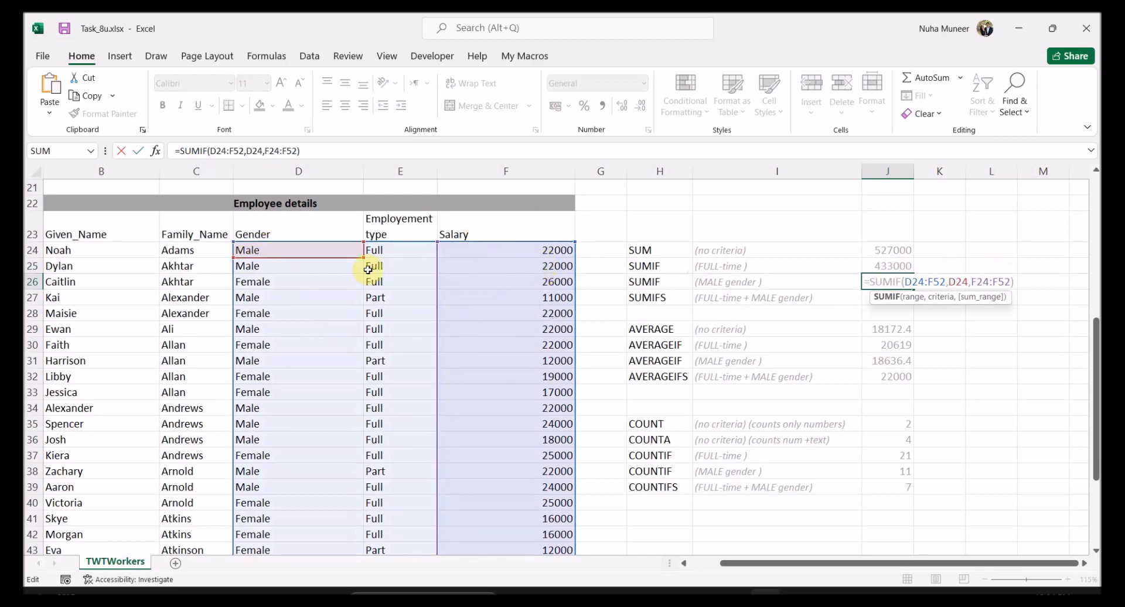
pyautogui.click(915, 300)
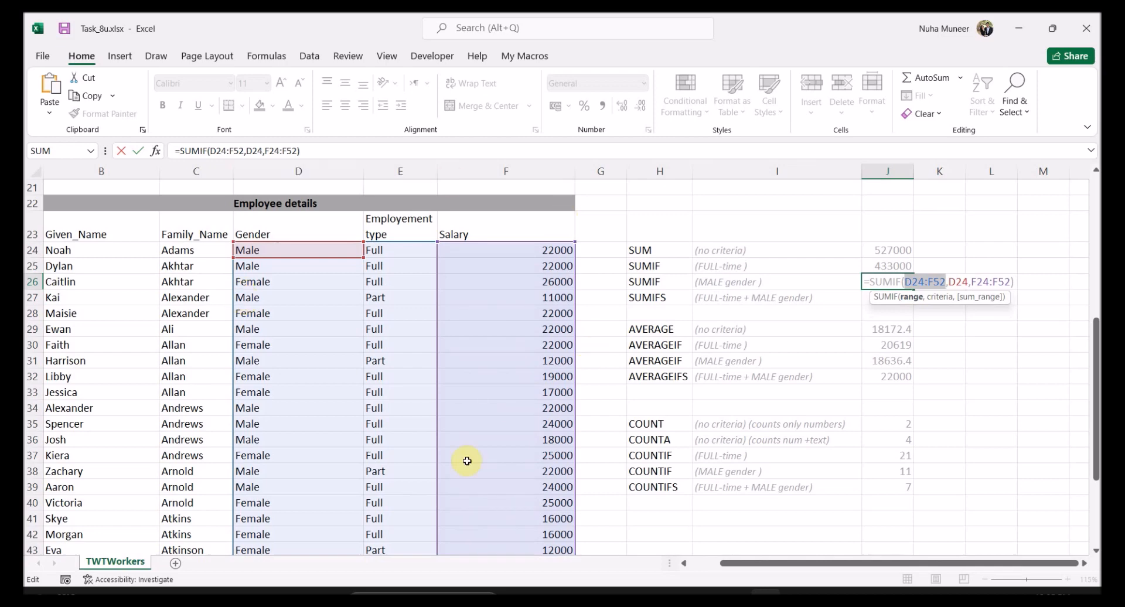
pyautogui.click(942, 298)
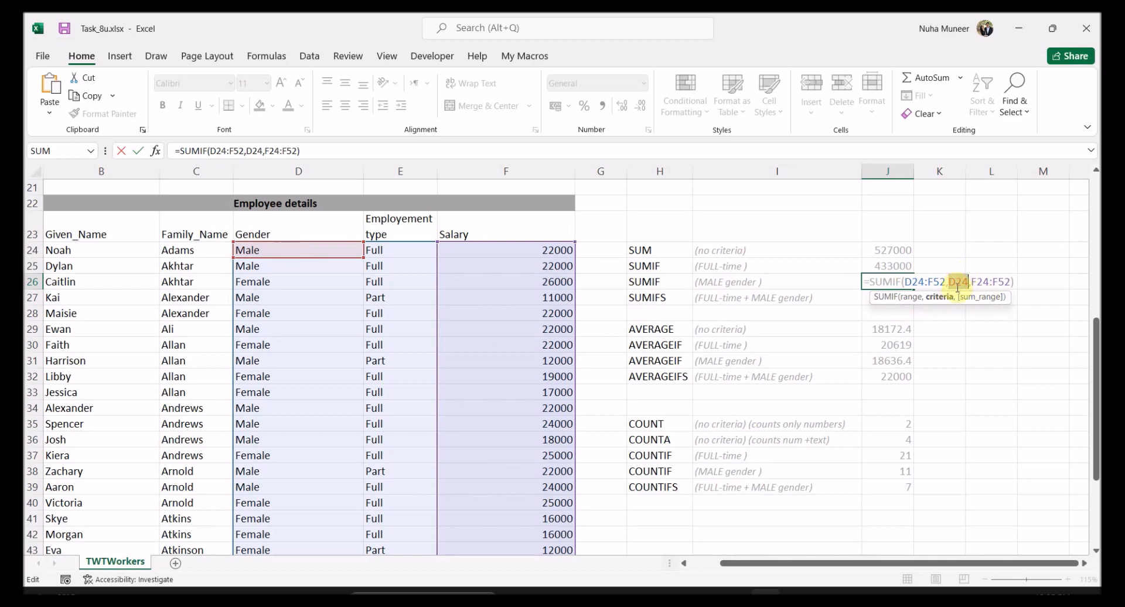
pyautogui.click(977, 299)
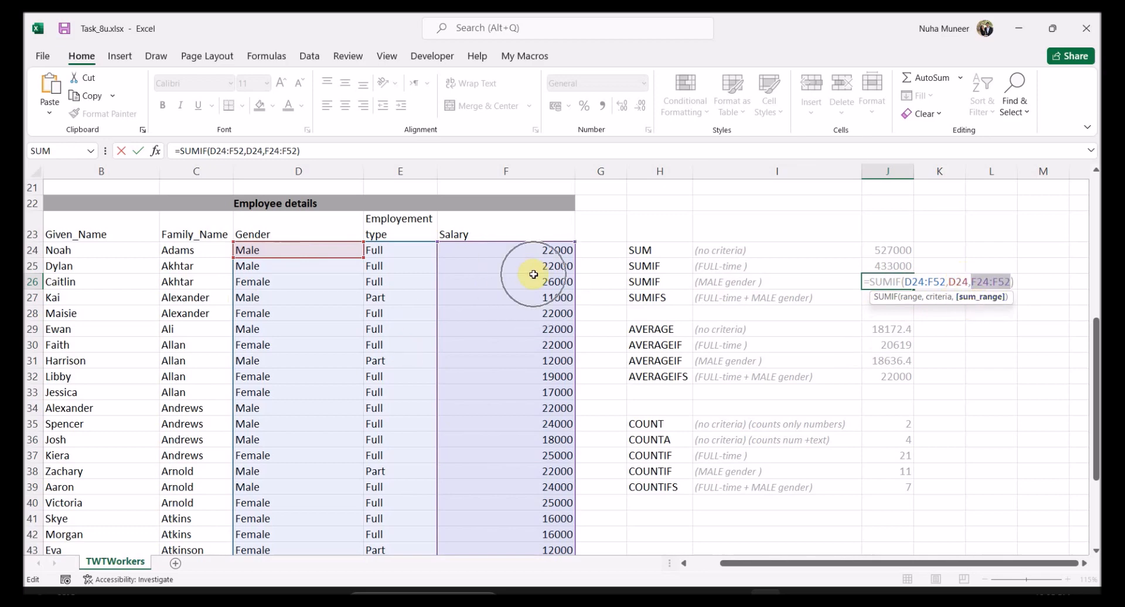
pyautogui.press('Return')
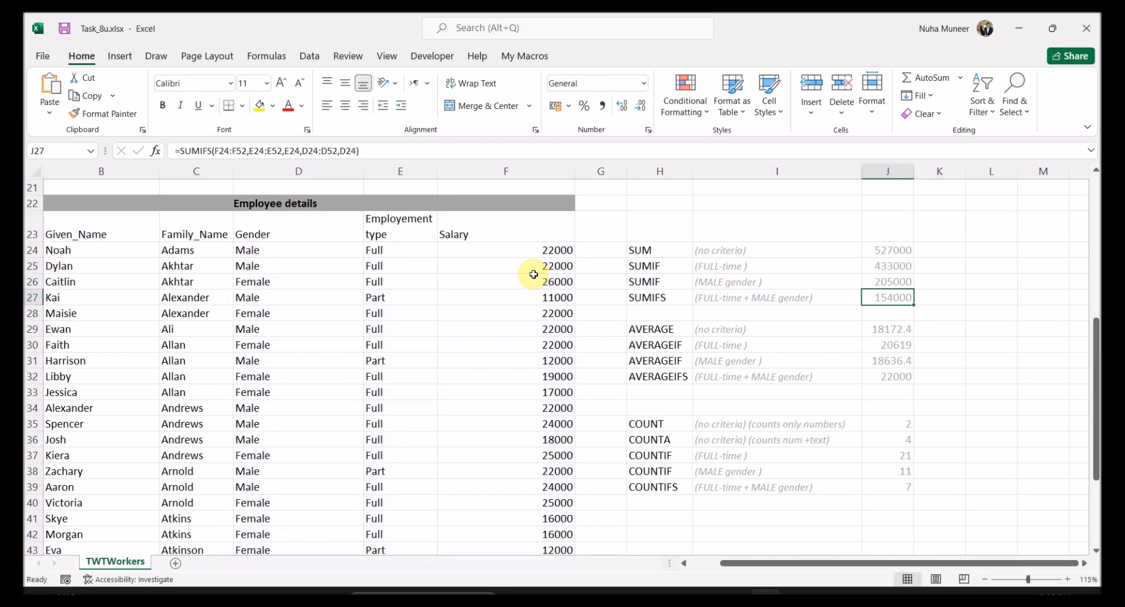
# - Review the sum range and first criteria range of J27's SUMIFS formula and replace its employment type criterion with "Full"
pyautogui.doubleClick(883, 296)
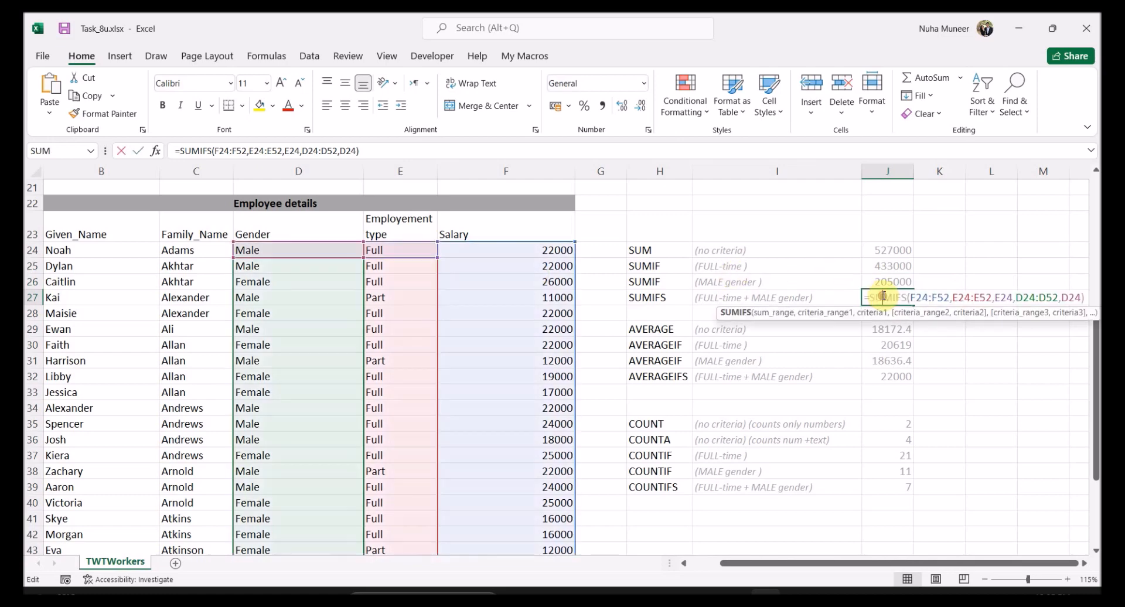
pyautogui.click(921, 297)
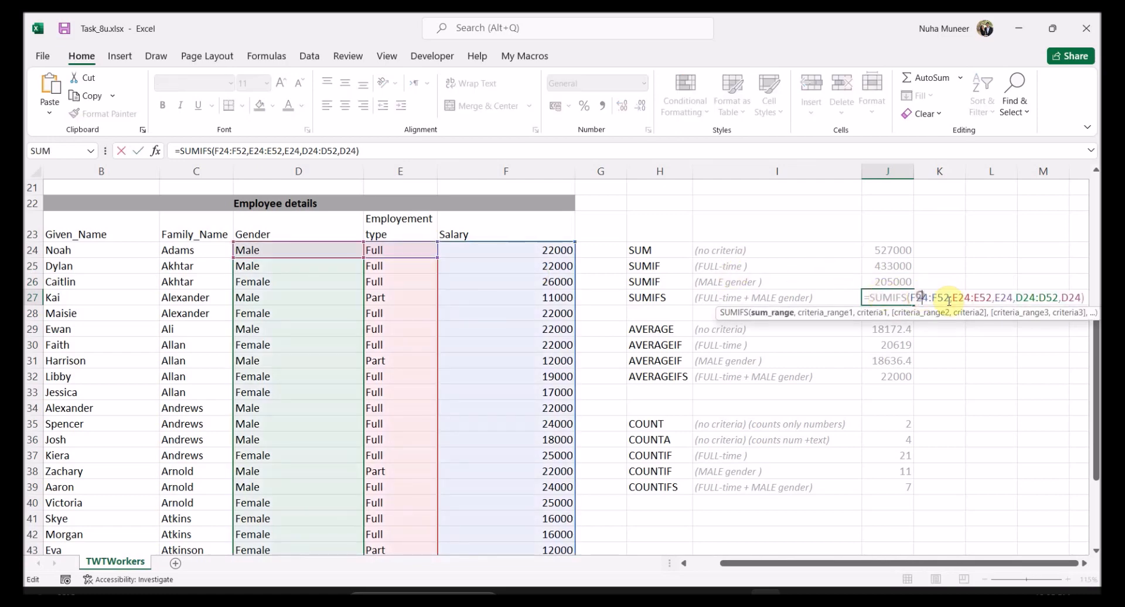
pyautogui.moveTo(938, 298); pyautogui.dragTo(908, 298)
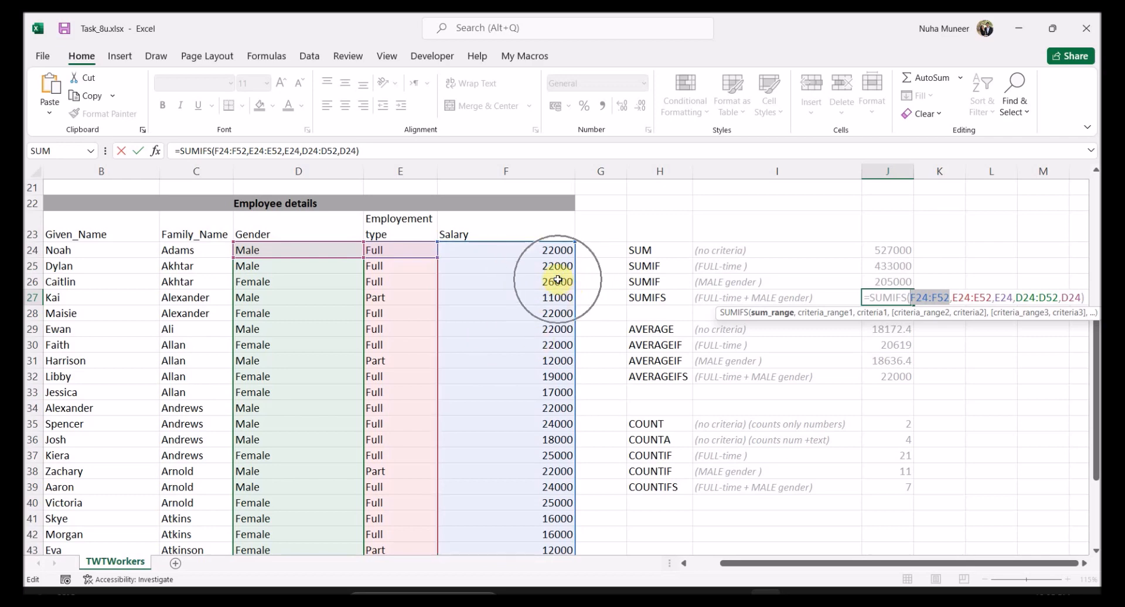
pyautogui.click(958, 300)
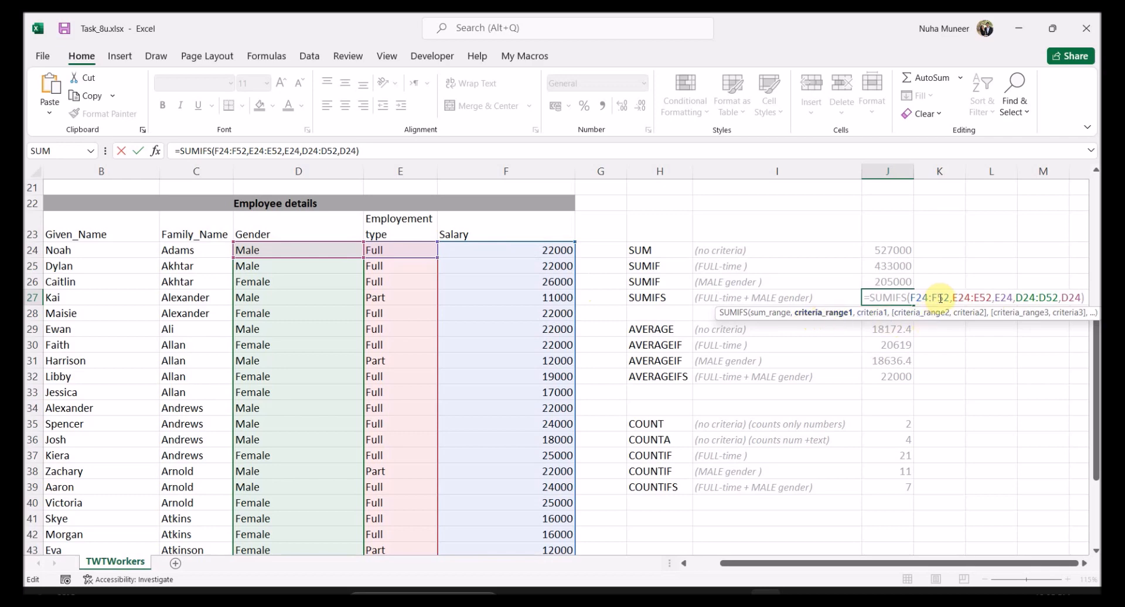
pyautogui.moveTo(961, 298); pyautogui.dragTo(992, 298)
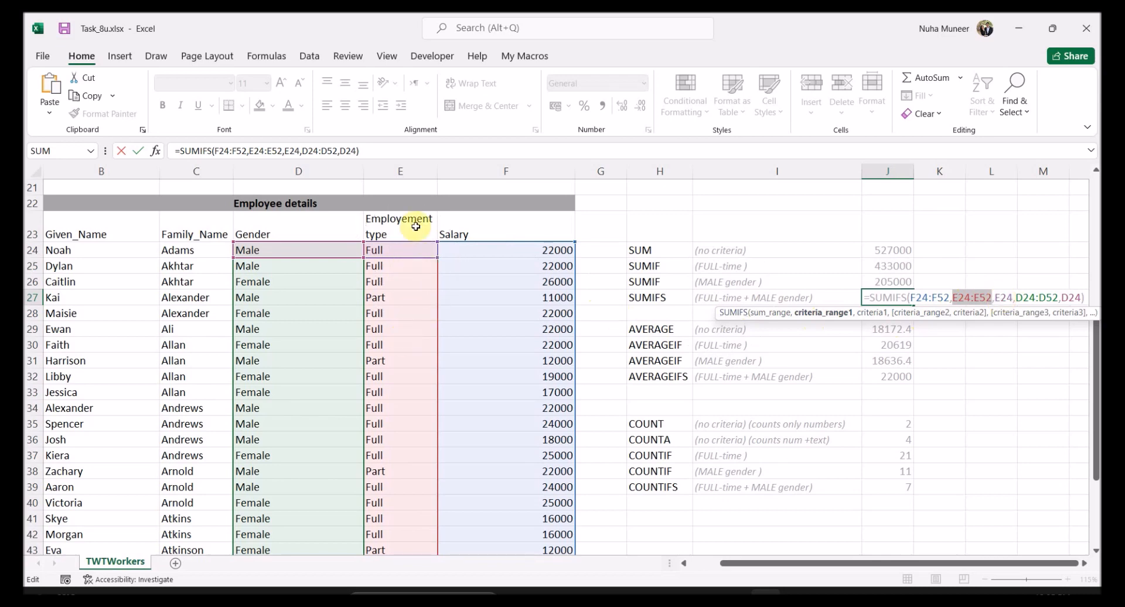
pyautogui.doubleClick(1004, 298)
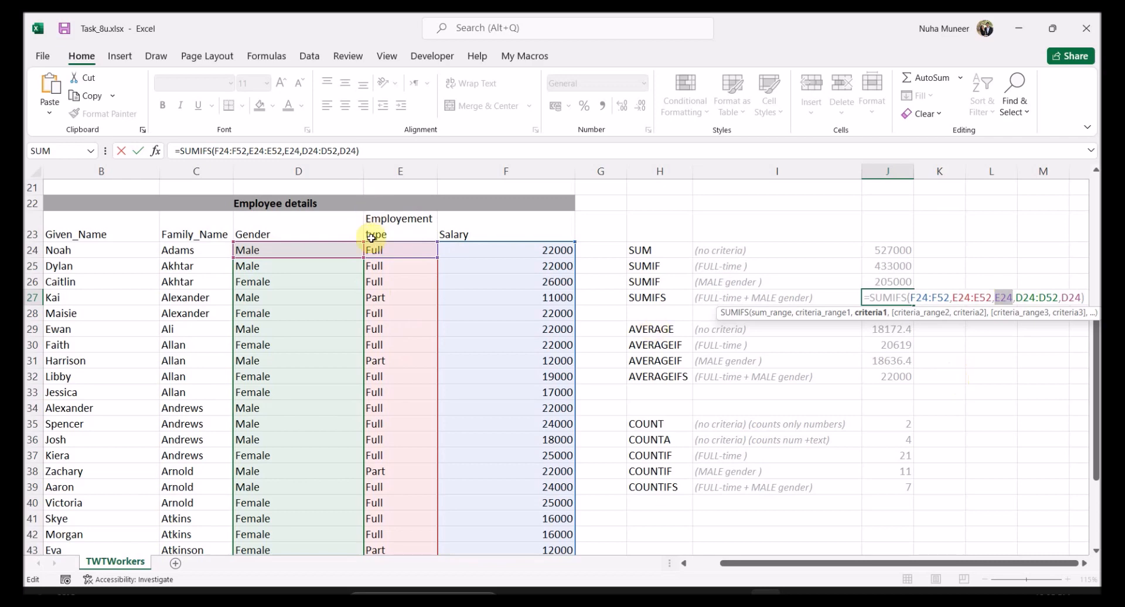
pyautogui.write('"Full"')
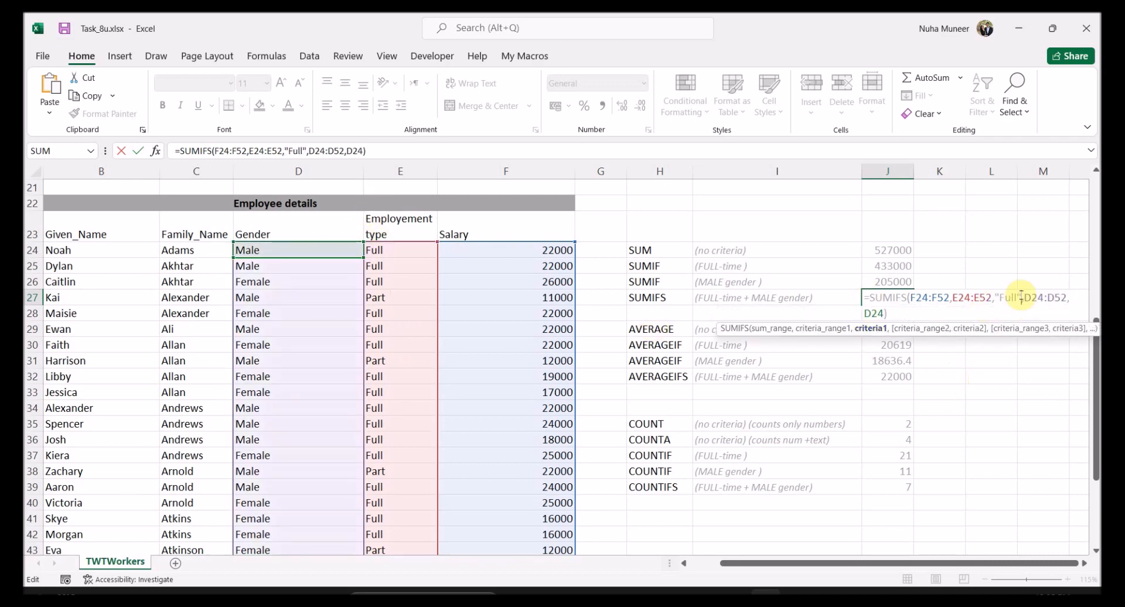
# - Replace the gender criterion in J27's SUMIFS formula with "Male"
pyautogui.click(1042, 299)
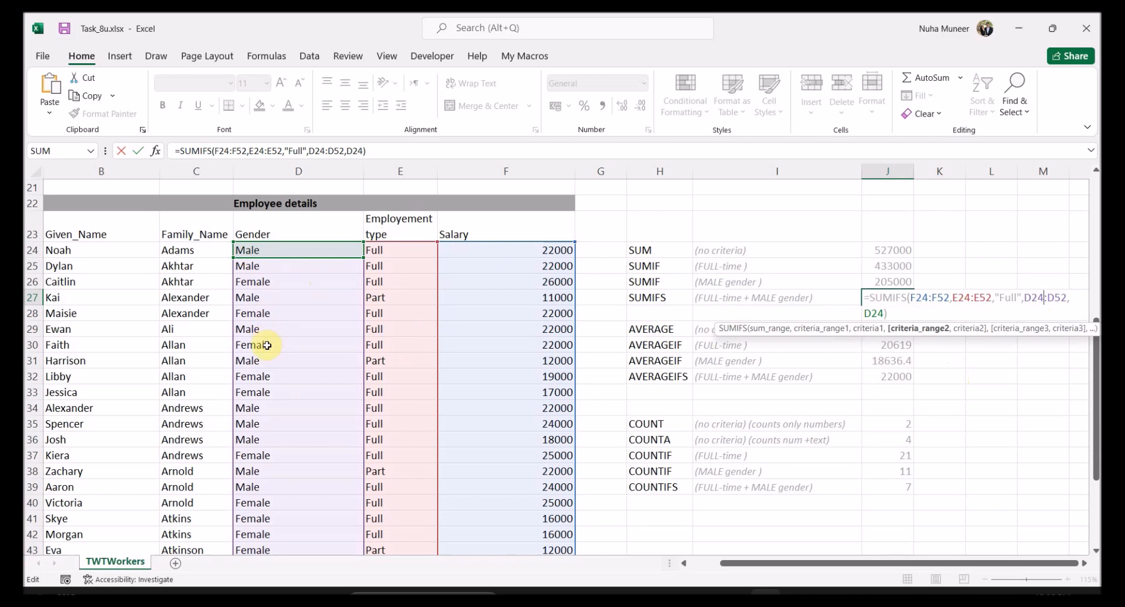
pyautogui.doubleClick(874, 313)
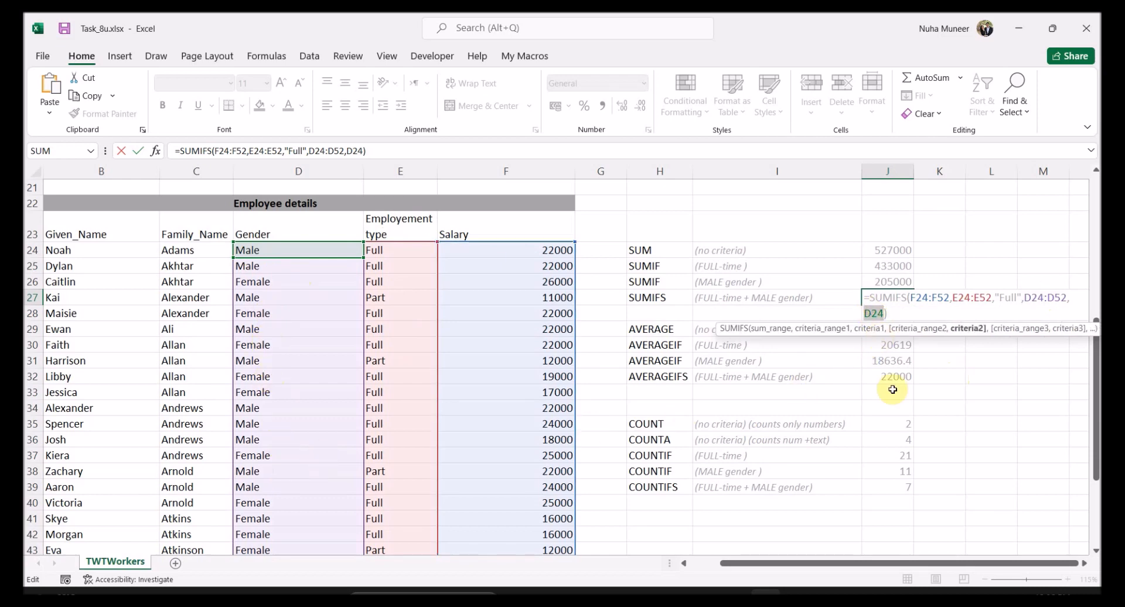
pyautogui.write('"Male')
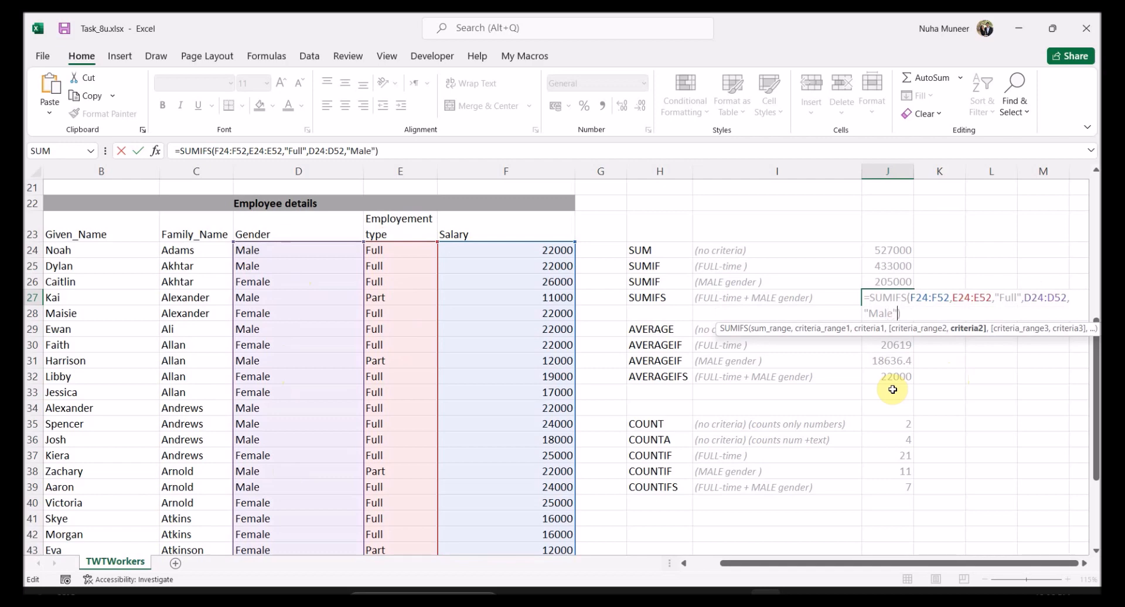
pyautogui.press('Return')
pyautogui.click(899, 292)
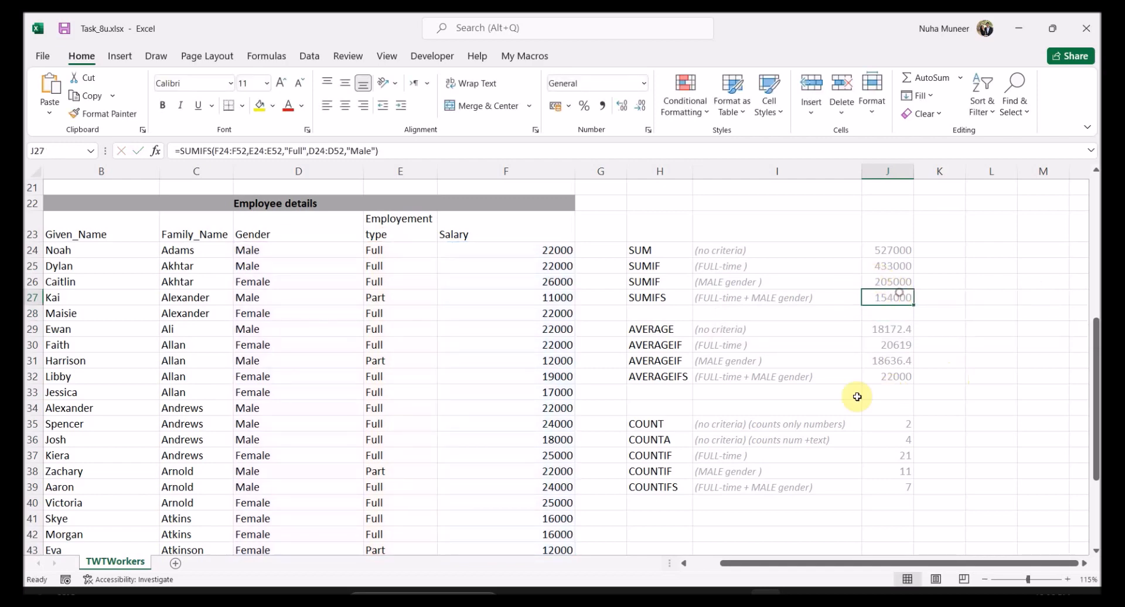
# - Examine the AVERAGE, AVERAGEIF and AVERAGEIFS formulas in J29, J30 and J32 without changing them
pyautogui.click(893, 328)
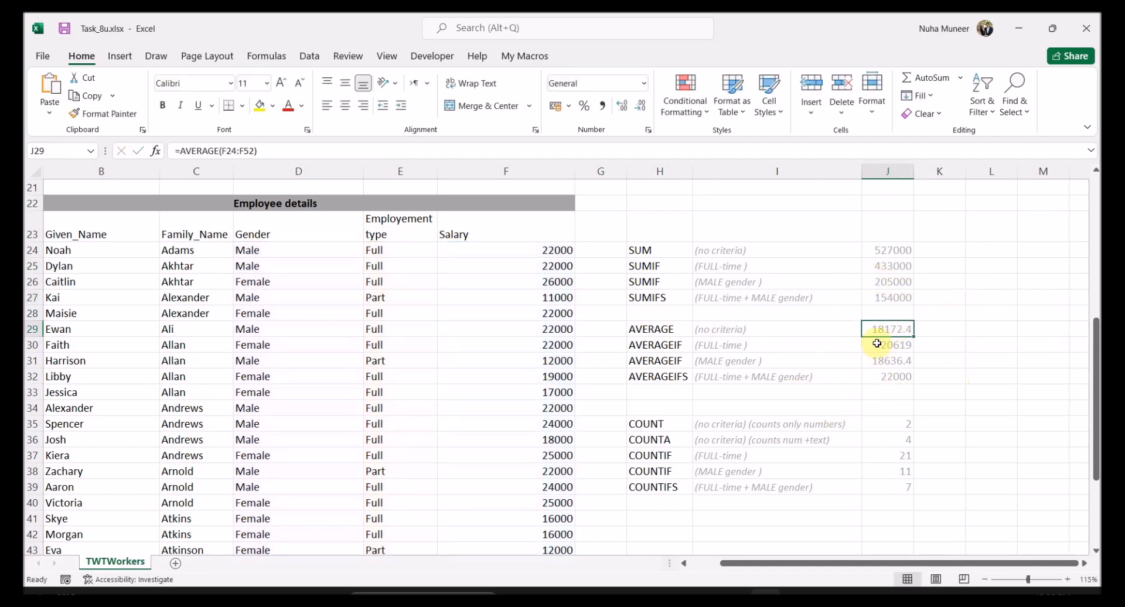
pyautogui.doubleClick(881, 327)
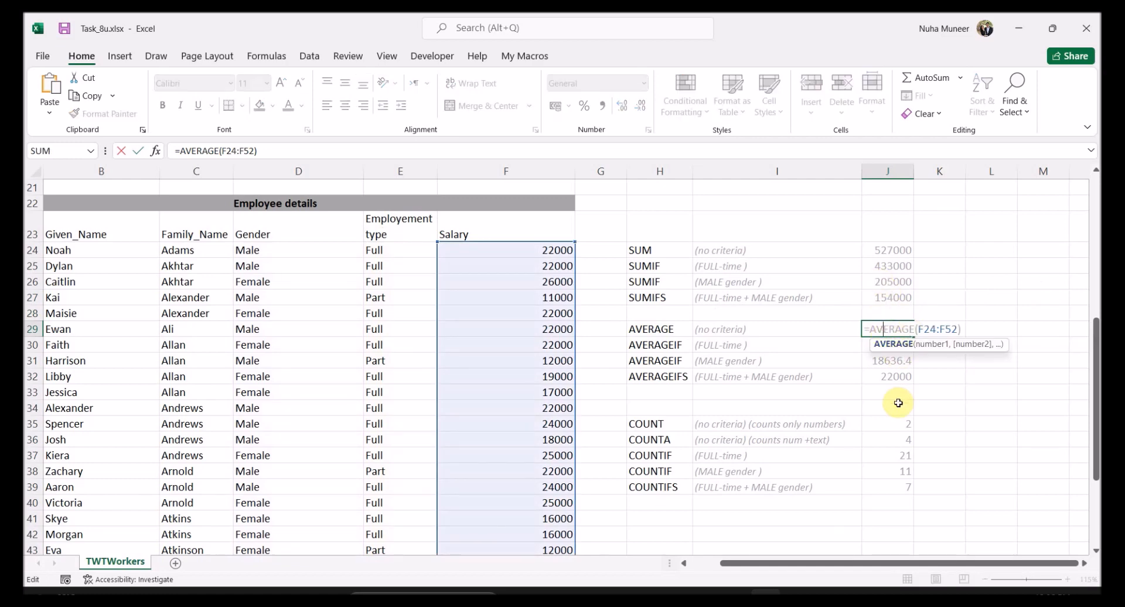
pyautogui.click(898, 345)
pyautogui.doubleClick(895, 343)
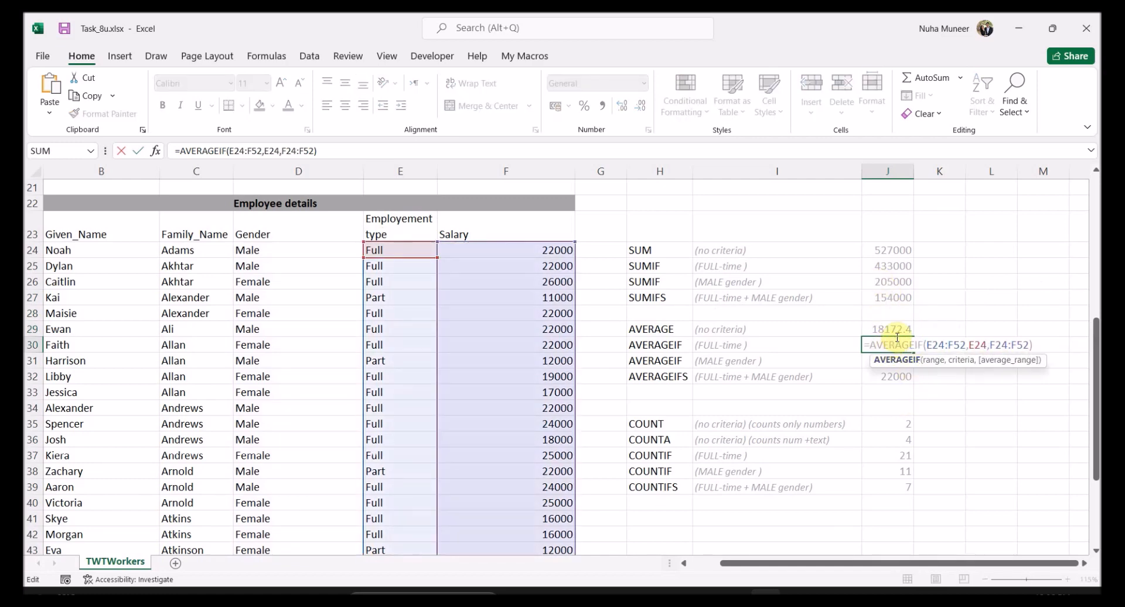
pyautogui.press('Escape')
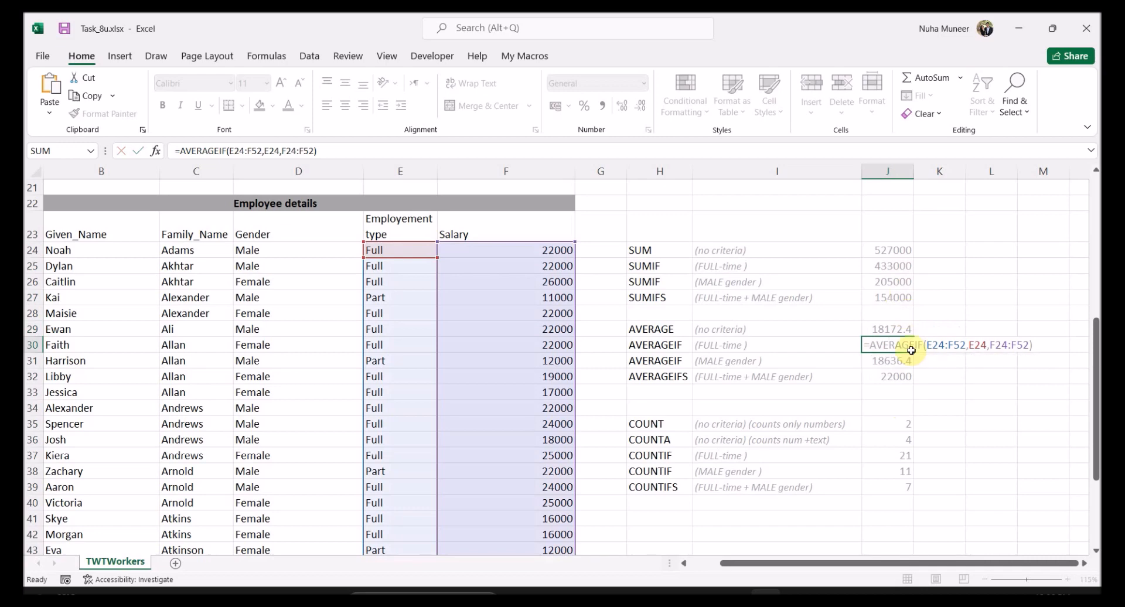
pyautogui.doubleClick(894, 376)
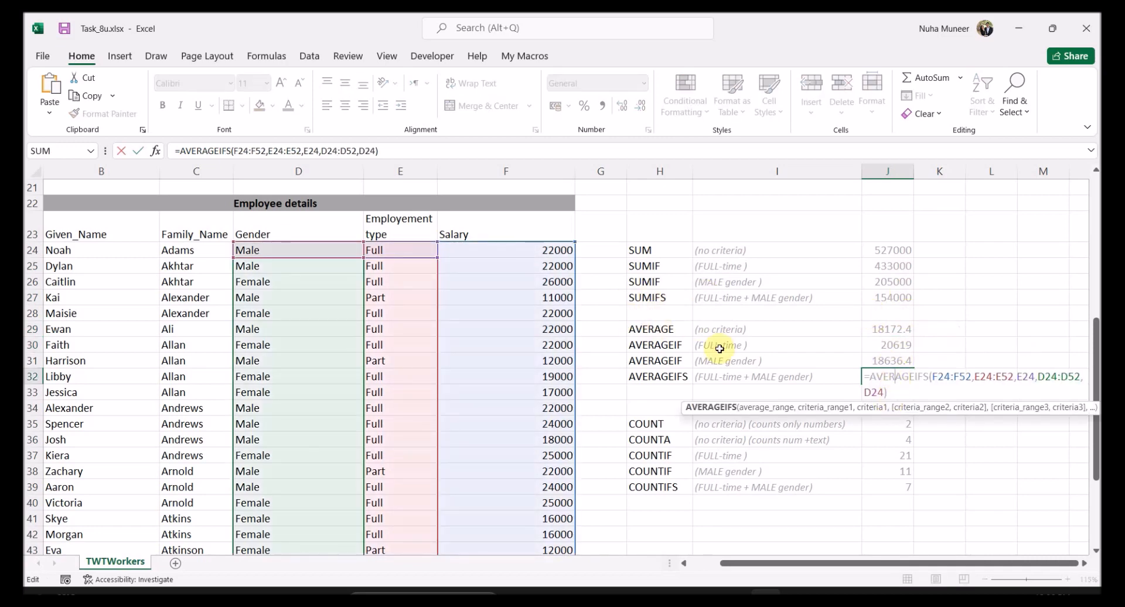
pyautogui.click(895, 376)
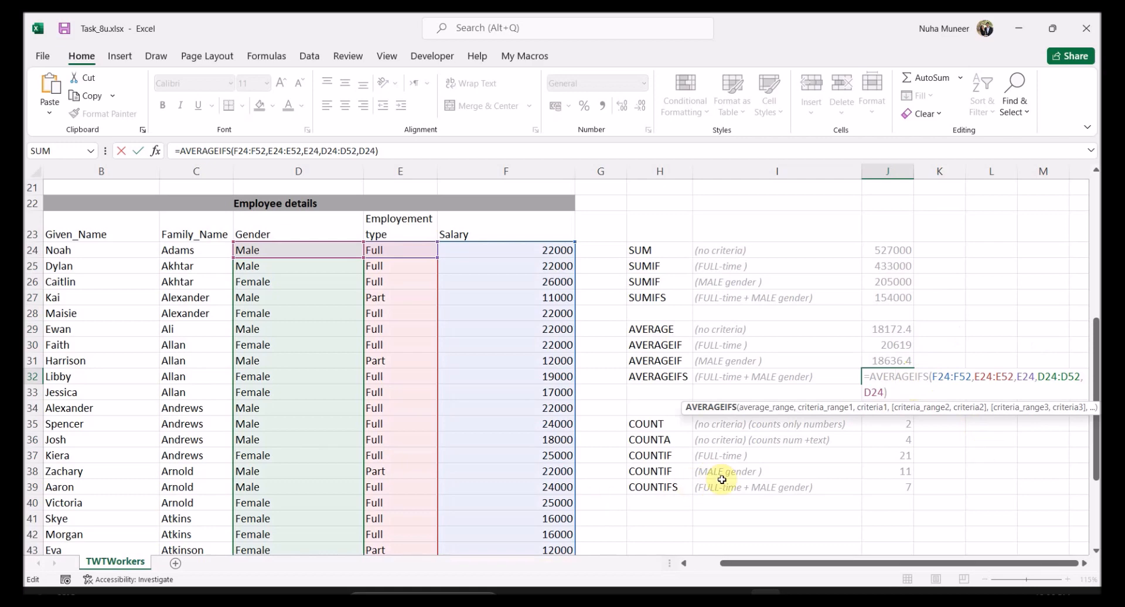
pyautogui.press('Escape')
# - Compare the COUNT formula in J35 with the COUNTA formula in J36, checking the cells they cover in the employee details
pyautogui.click(889, 423)
pyautogui.click(877, 438)
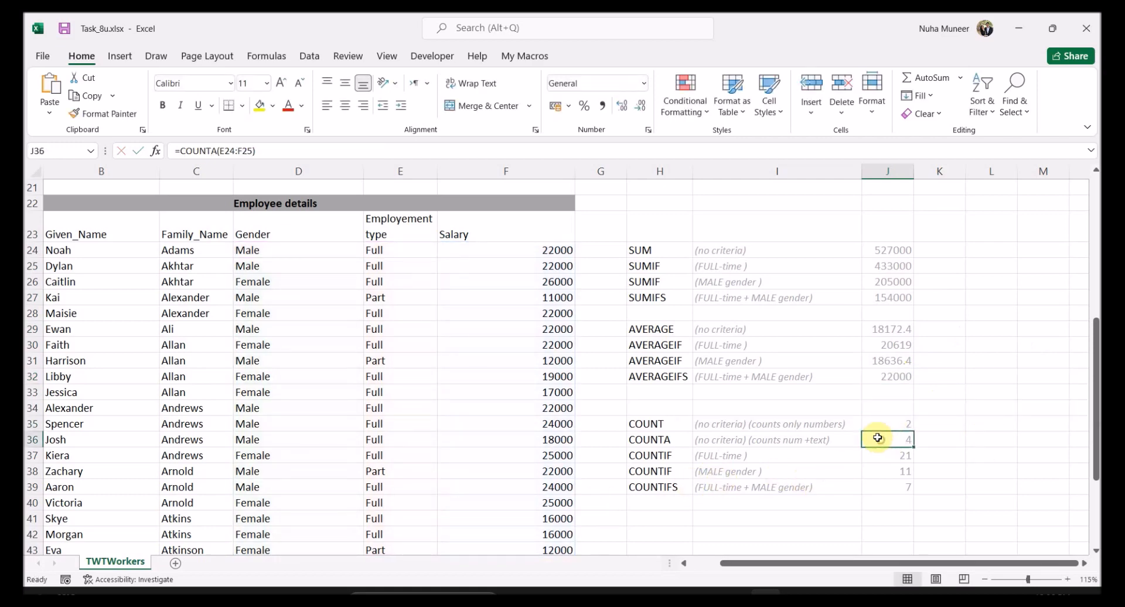
pyautogui.click(662, 422)
pyautogui.doubleClick(882, 423)
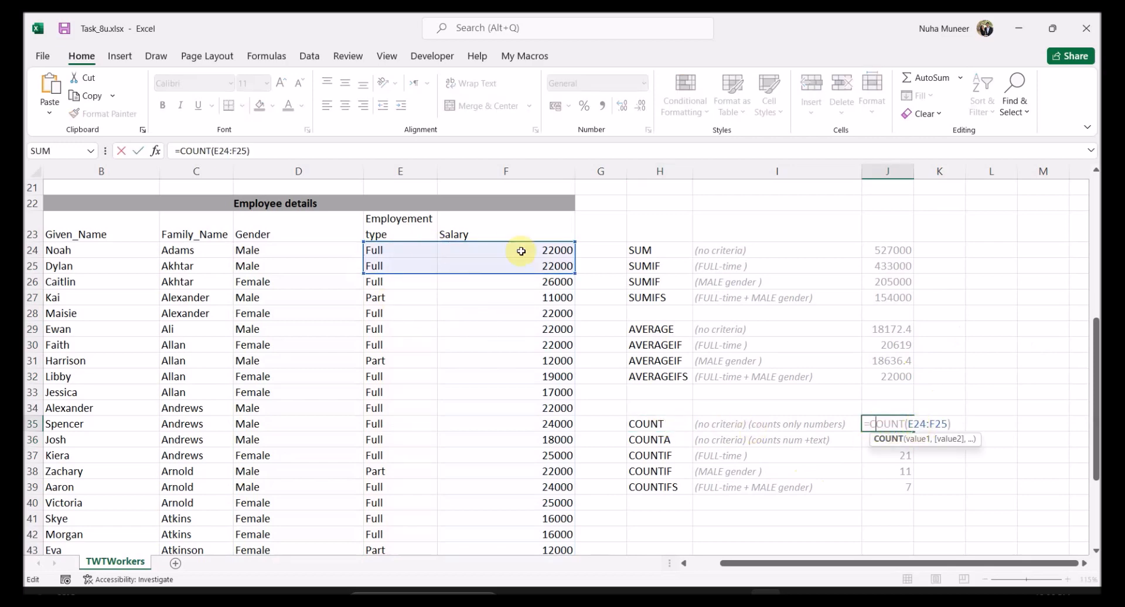
pyautogui.press('Escape')
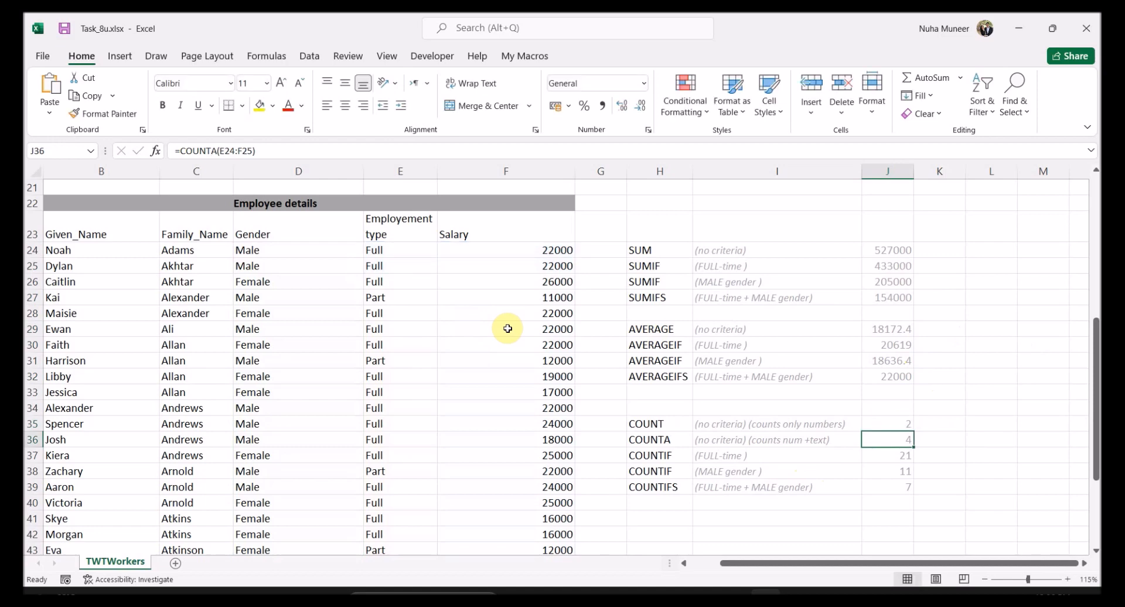
pyautogui.moveTo(402, 252); pyautogui.dragTo(384, 267)
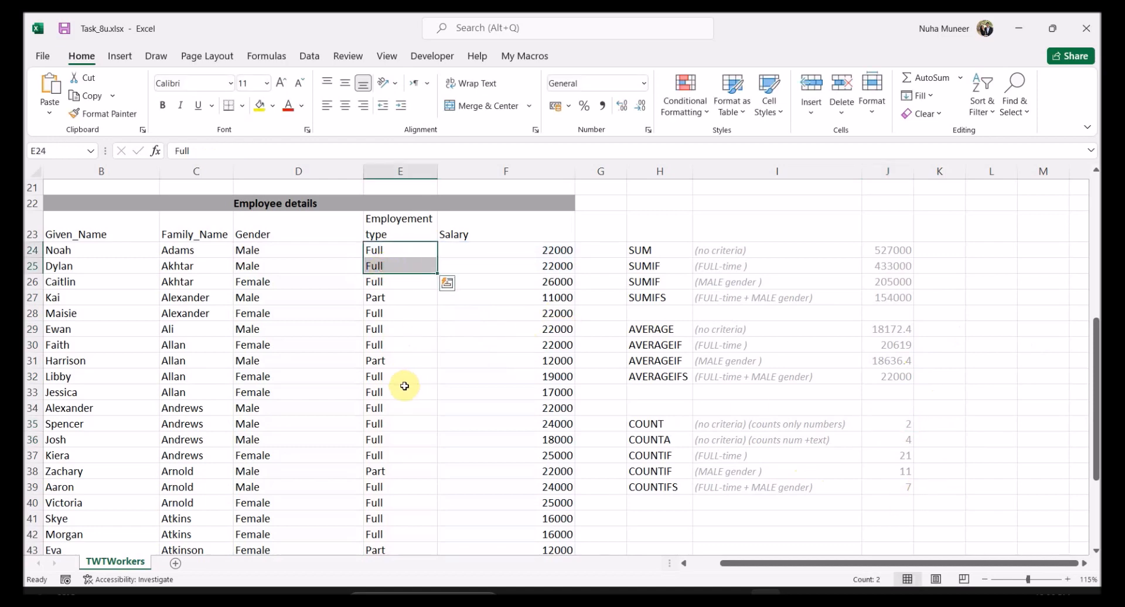
pyautogui.doubleClick(898, 440)
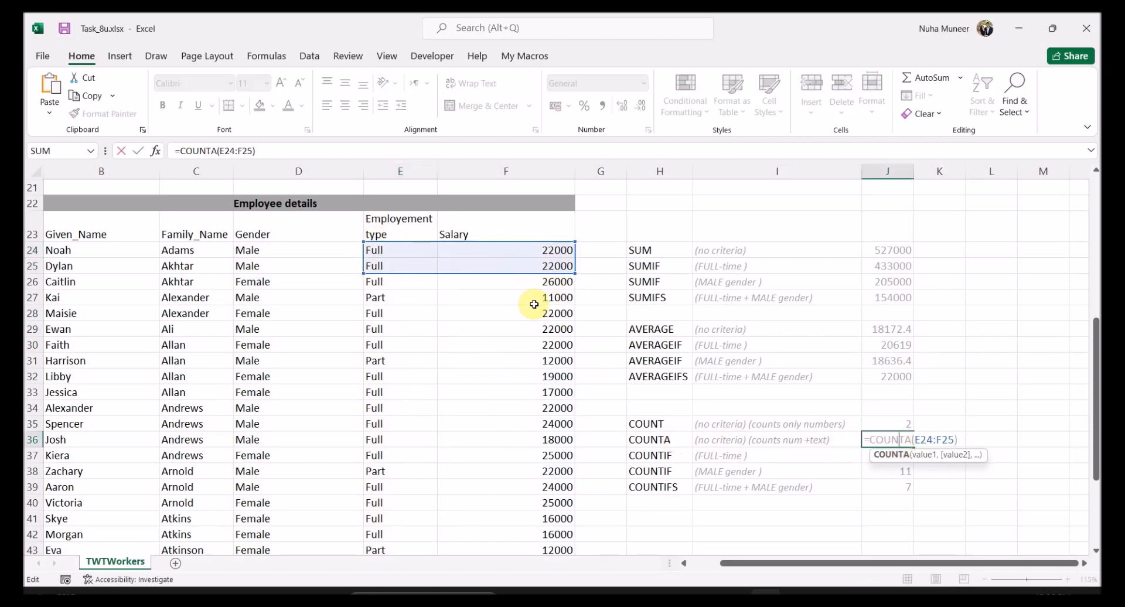
pyautogui.hotkey('ctrl', 'Return')
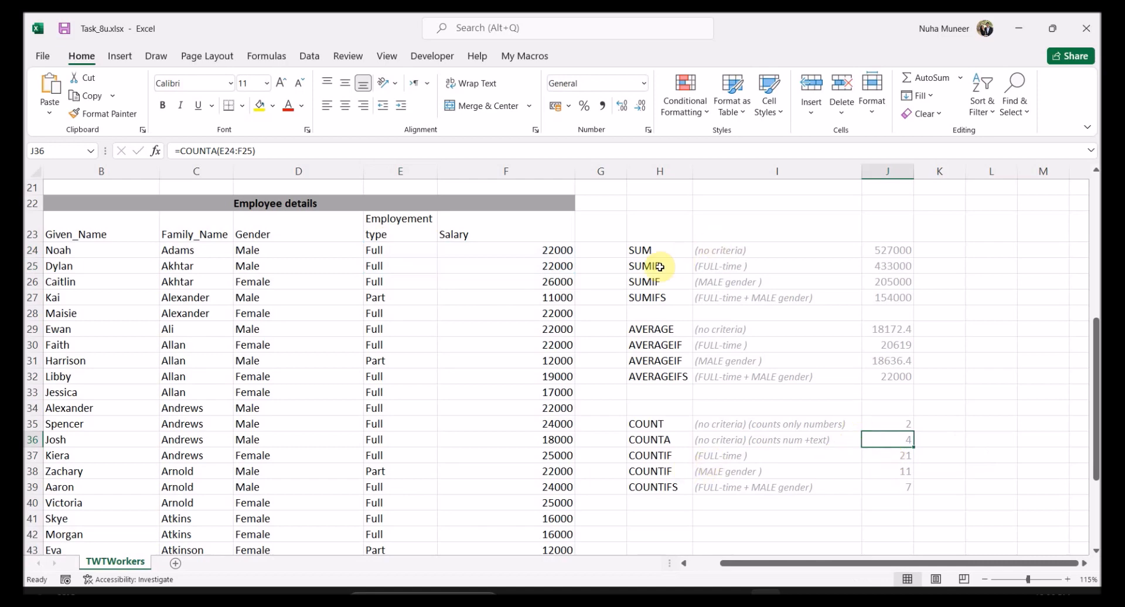
# - Examine the range and full-time criterion of J37's COUNTIF formula against the employment type column, without changing the formula
pyautogui.doubleClick(898, 458)
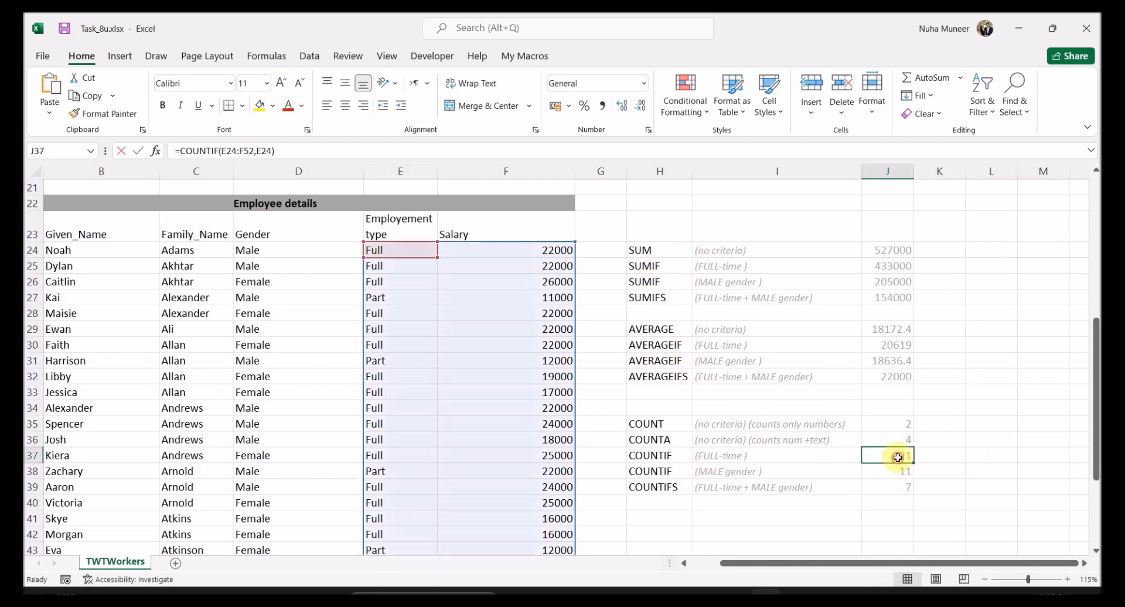
pyautogui.click(939, 456)
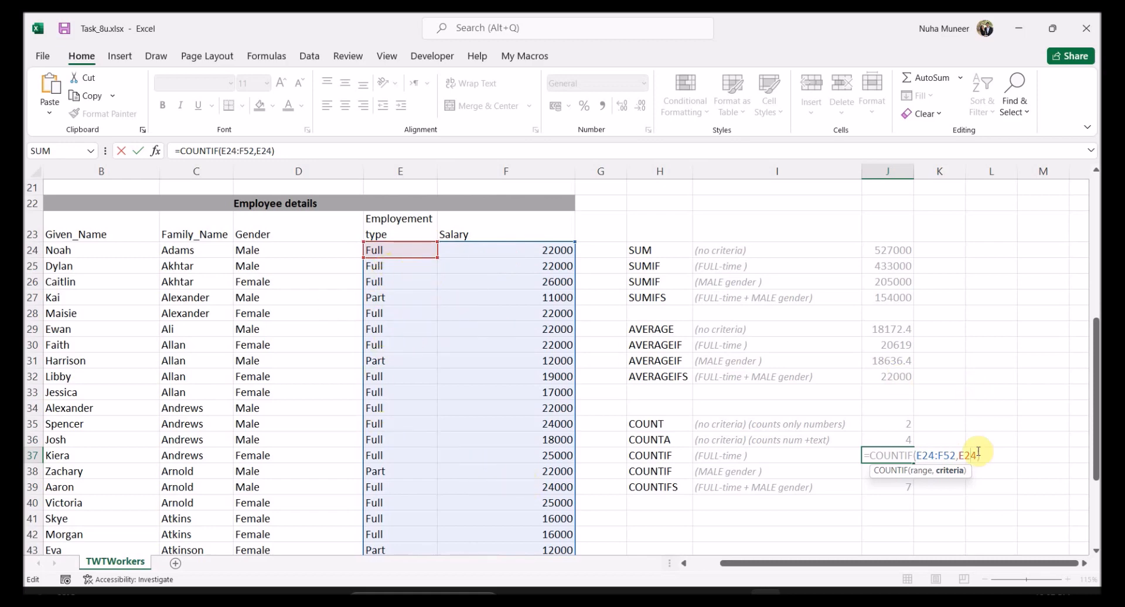
pyautogui.moveTo(957, 456); pyautogui.dragTo(915, 455)
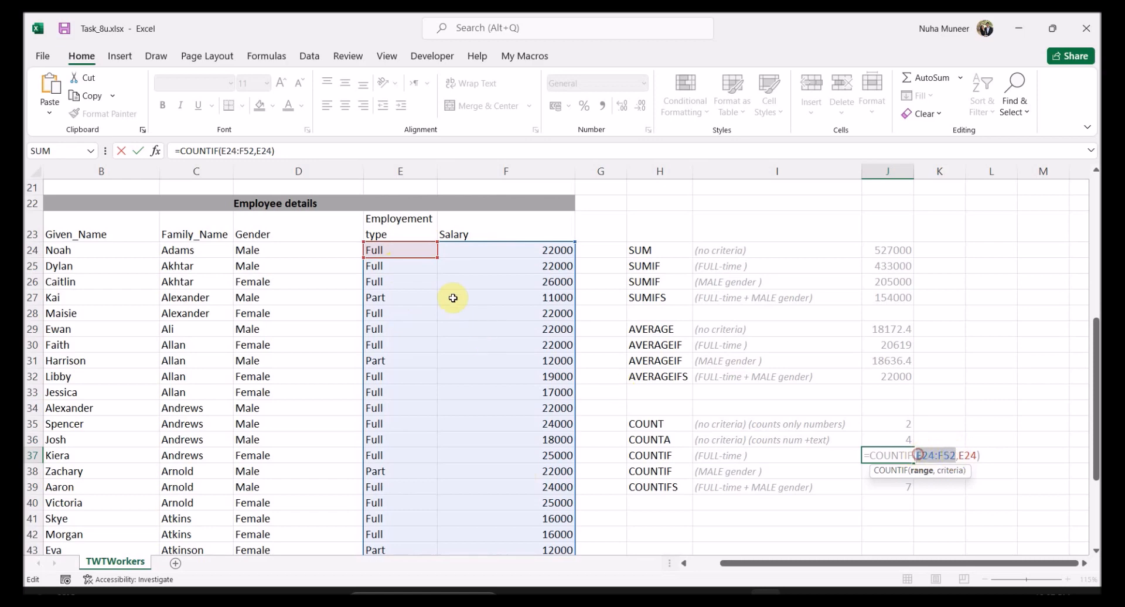
pyautogui.moveTo(405, 291); pyautogui.dragTo(386, 519)
pyautogui.scroll(5, 708, 464)
pyautogui.press('Return')
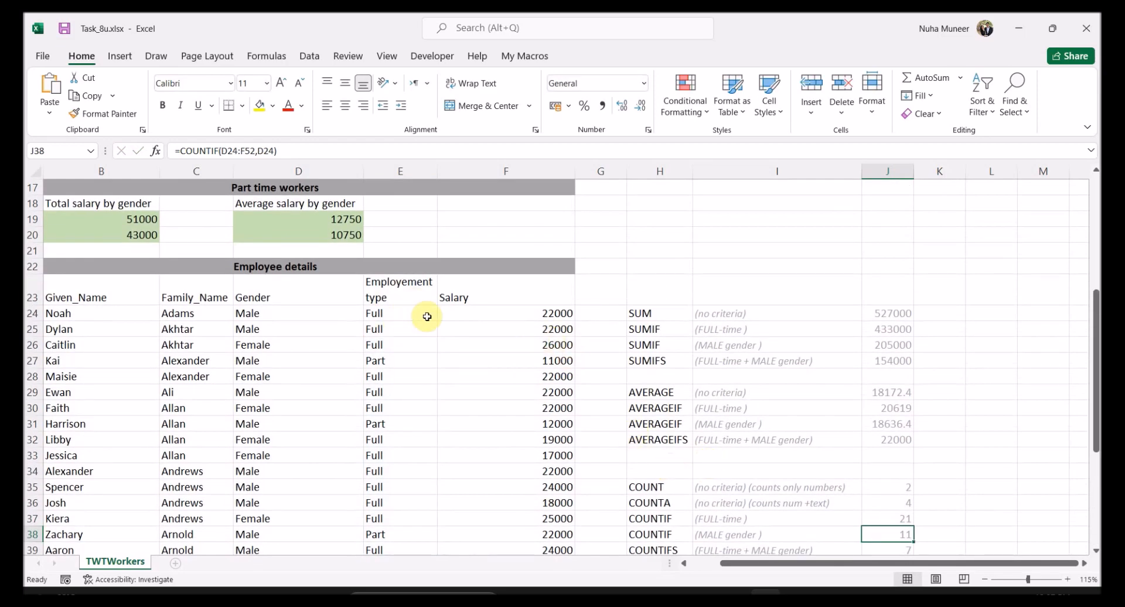
# - Limit the range in J38's male-gender COUNTIF formula to the gender column, D24:D52
pyautogui.scroll(-1, 472, 376)
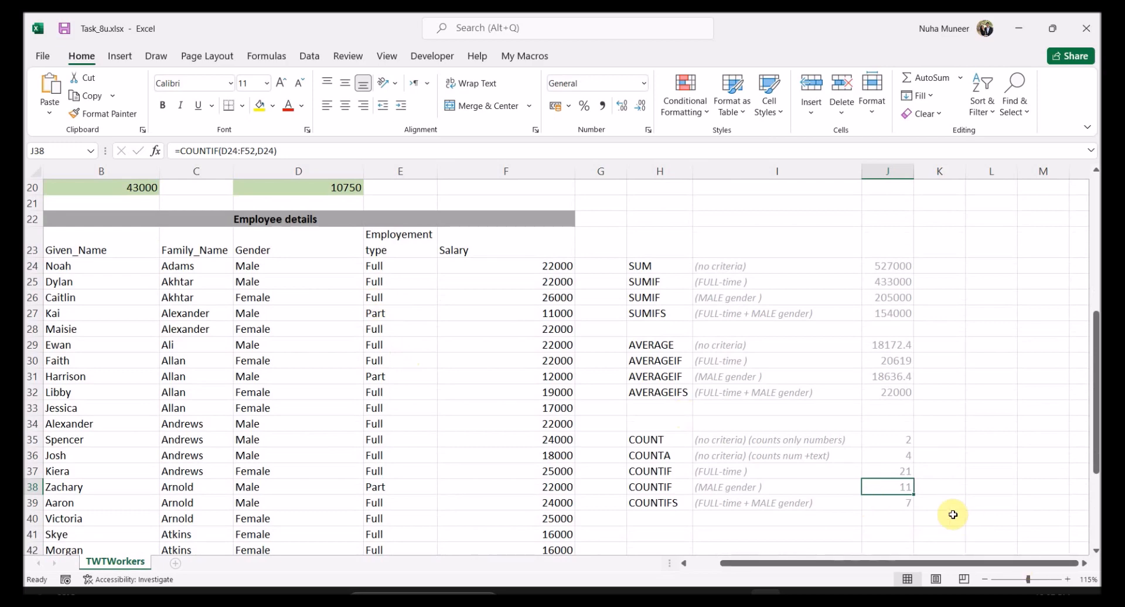
pyautogui.doubleClick(875, 488)
pyautogui.moveTo(918, 487); pyautogui.dragTo(958, 487)
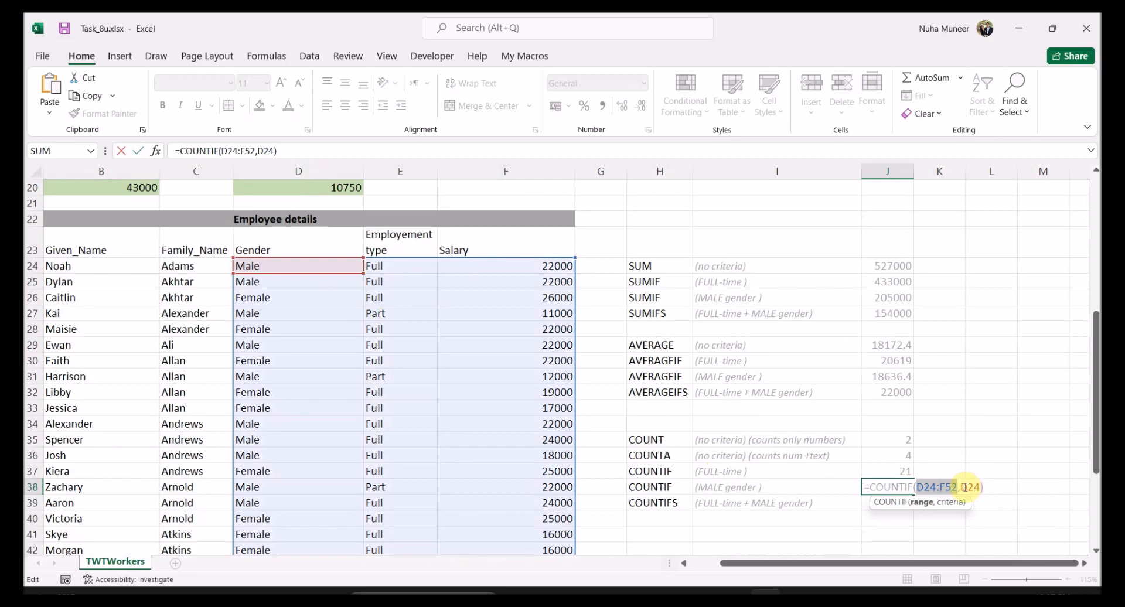
pyautogui.press('BackSpace')
pyautogui.hotkey('ctrl', 'z')
pyautogui.click(940, 487)
pyautogui.press('Delete')
pyautogui.write('D')
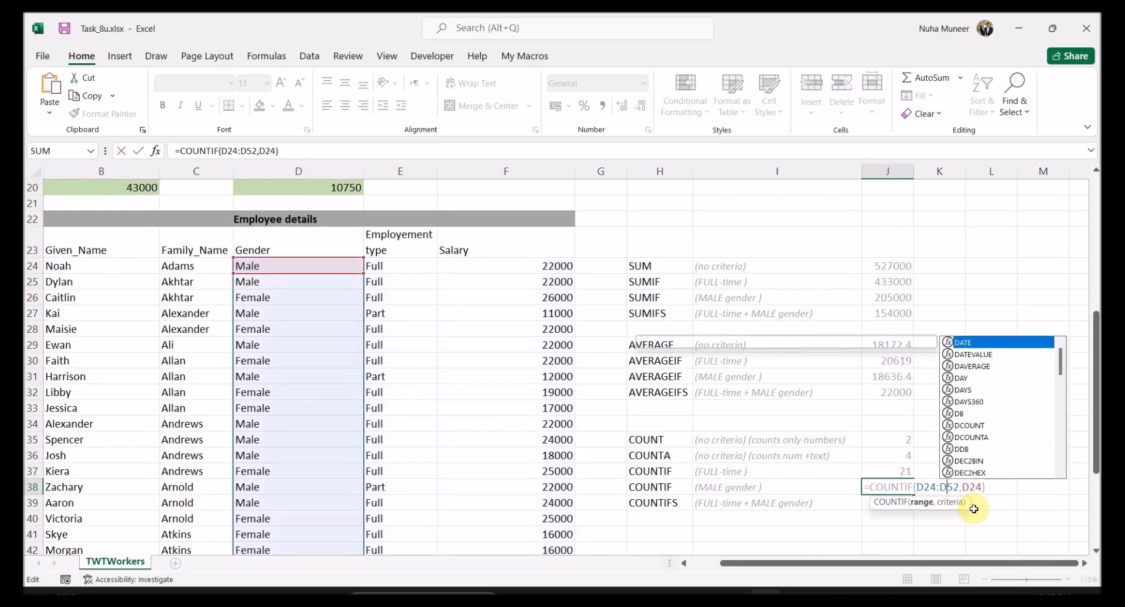
pyautogui.press('Return')
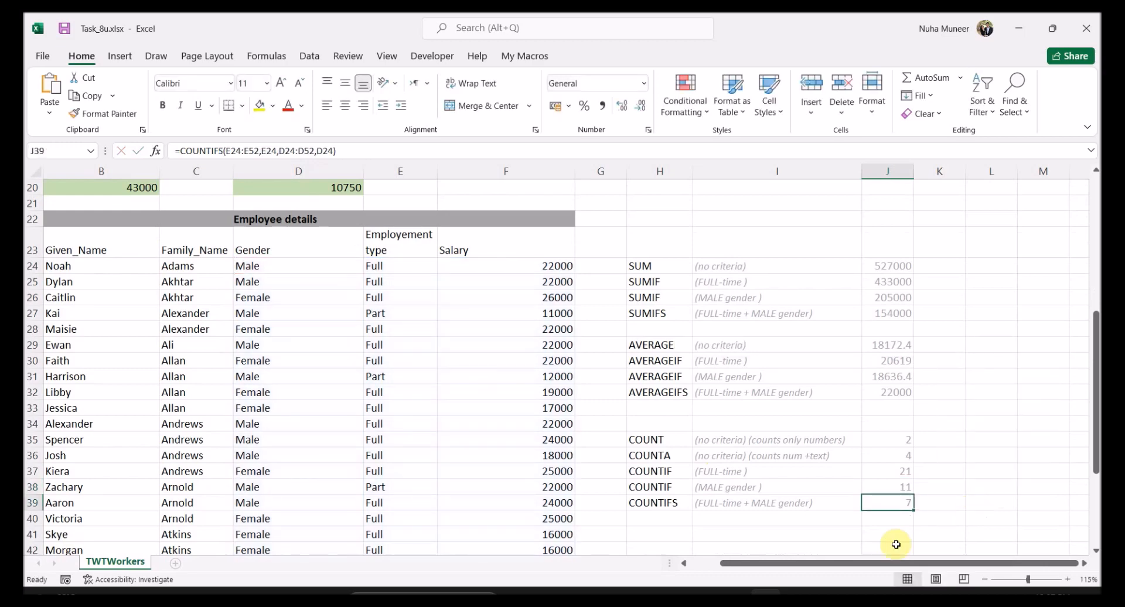
# - Examine both criteria ranges and their criteria in J39's COUNTIFS formula, comparing them with the employment type and gender columns
pyautogui.scroll(-2, 792, 445)
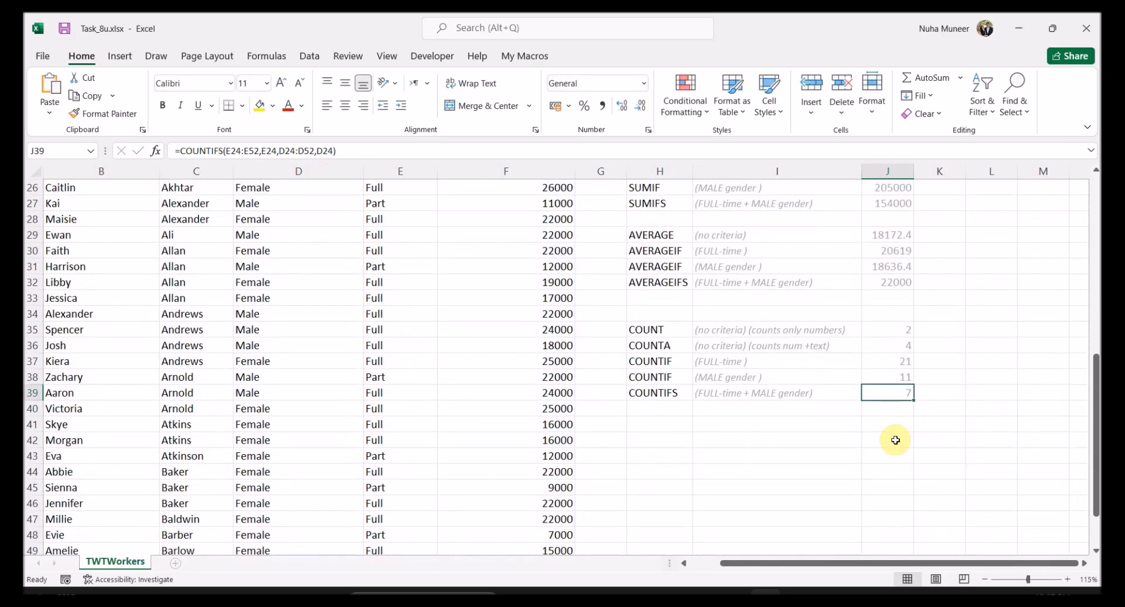
pyautogui.scroll(2, 895, 445)
pyautogui.scroll(1, 895, 446)
pyautogui.scroll(-1, 895, 445)
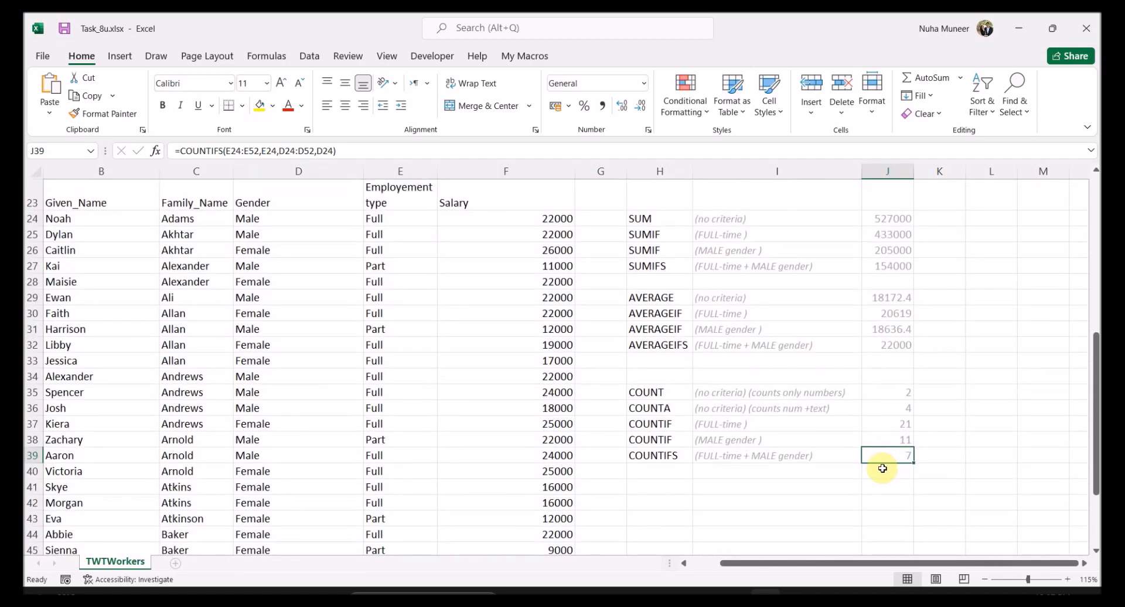
pyautogui.doubleClick(888, 456)
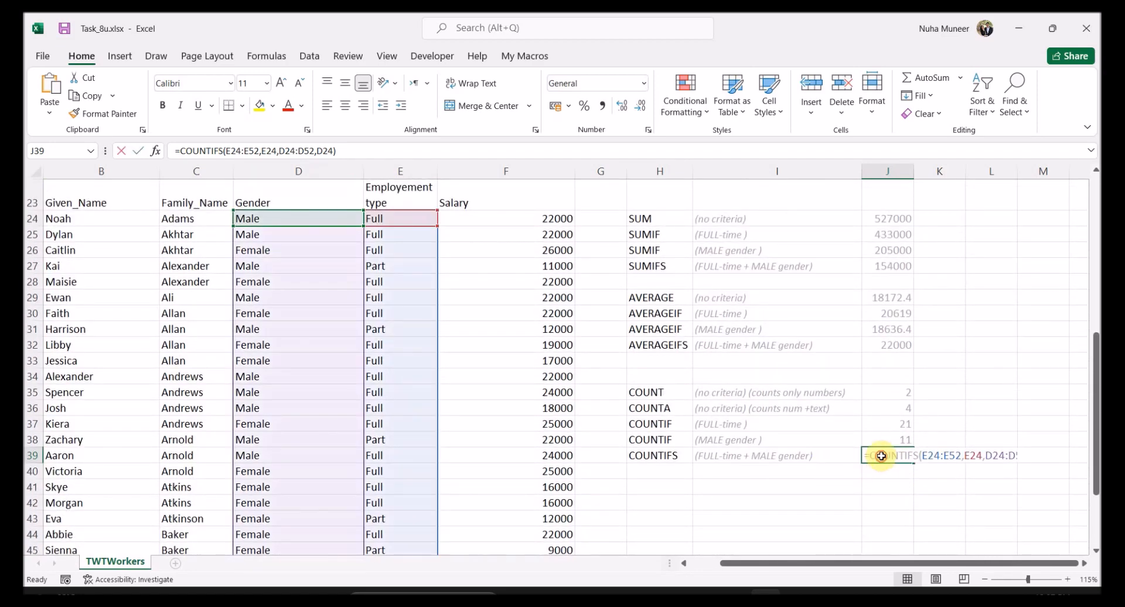
pyautogui.click(933, 455)
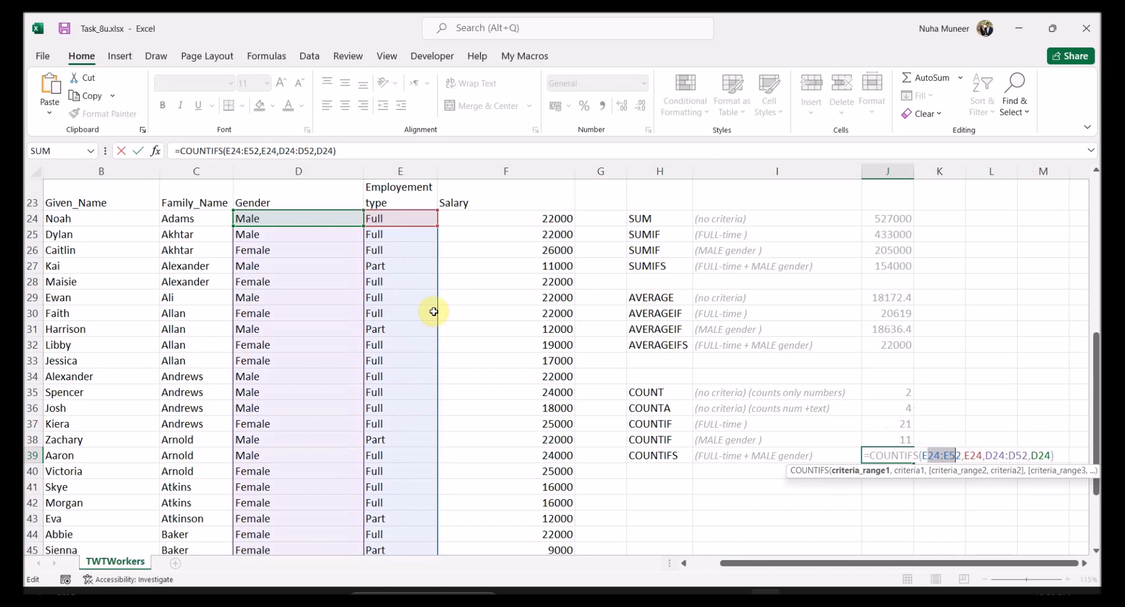
pyautogui.click(973, 455)
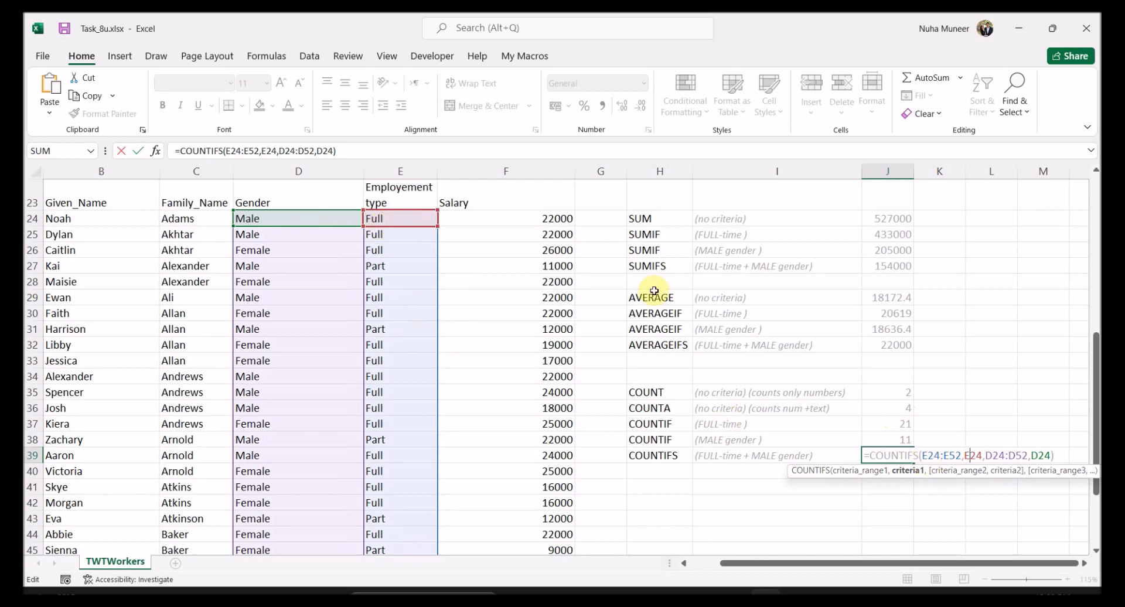
pyautogui.moveTo(990, 456); pyautogui.dragTo(1023, 455)
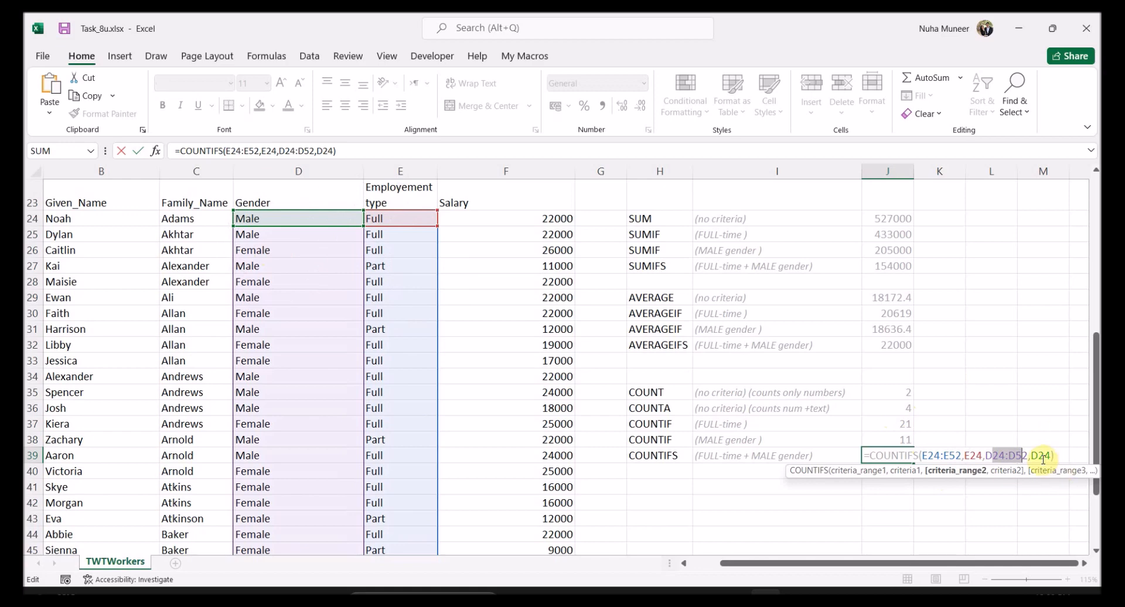
pyautogui.click(1043, 457)
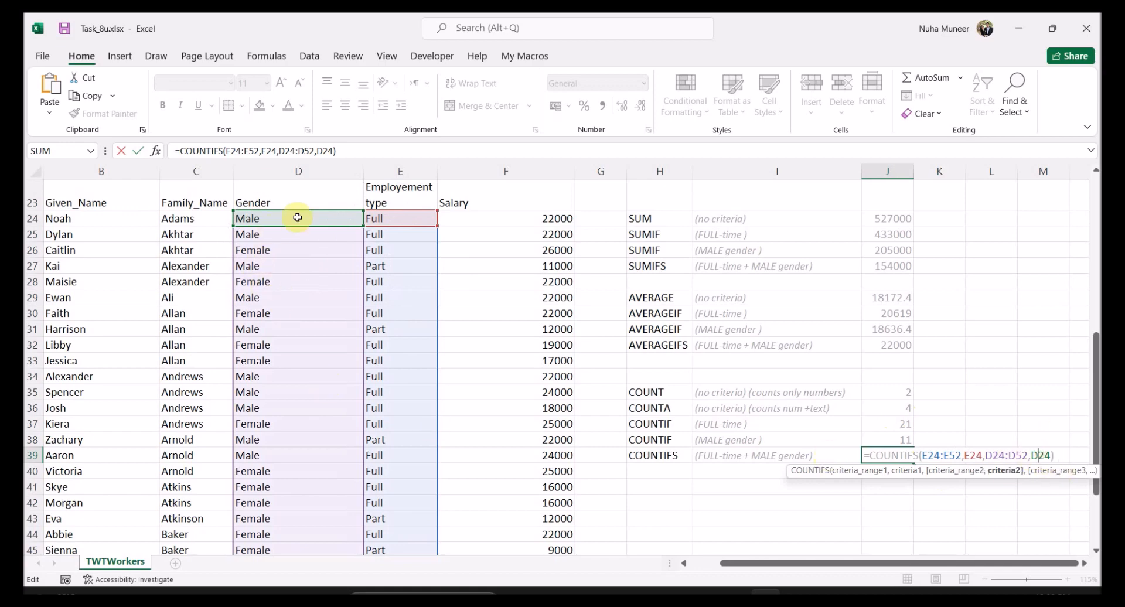
pyautogui.press('Return')
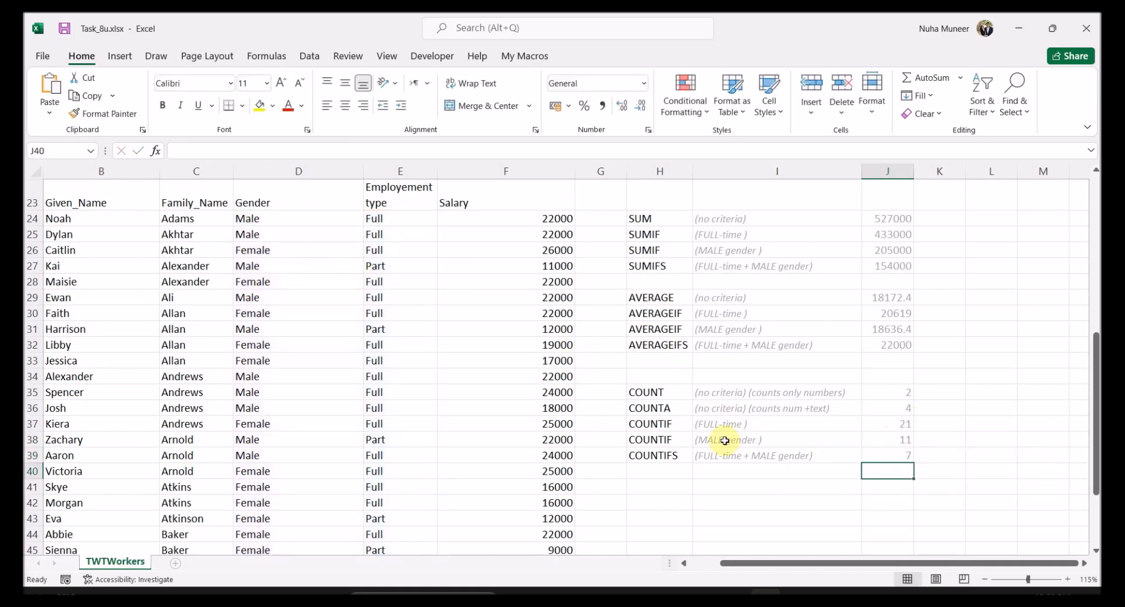
pyautogui.click(878, 454)
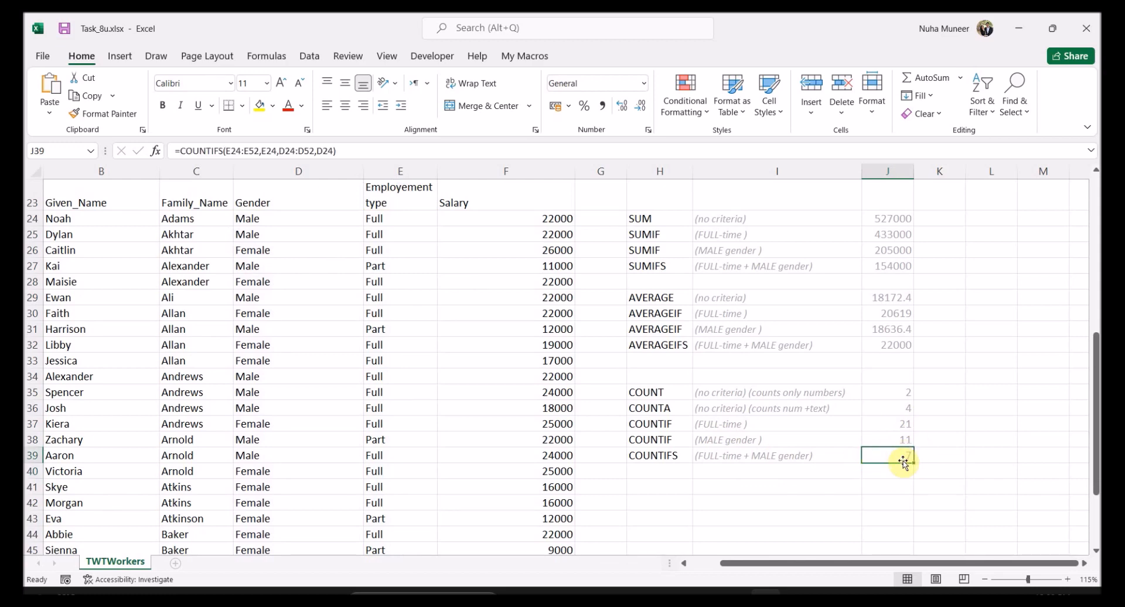
pyautogui.scroll(2, 671, 445)
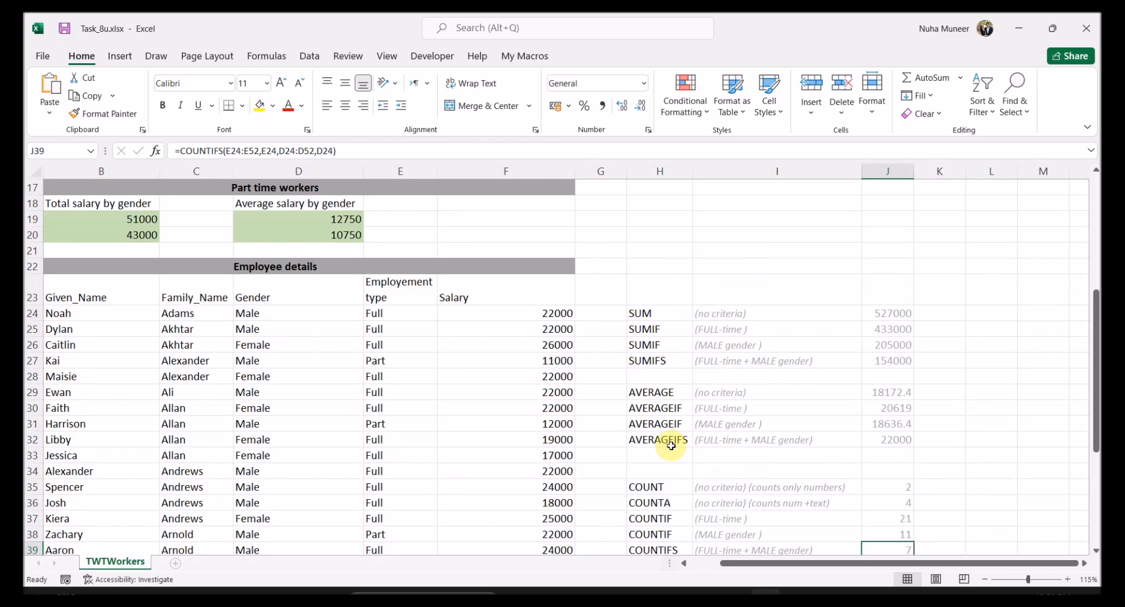
pyautogui.scroll(-2, 672, 445)
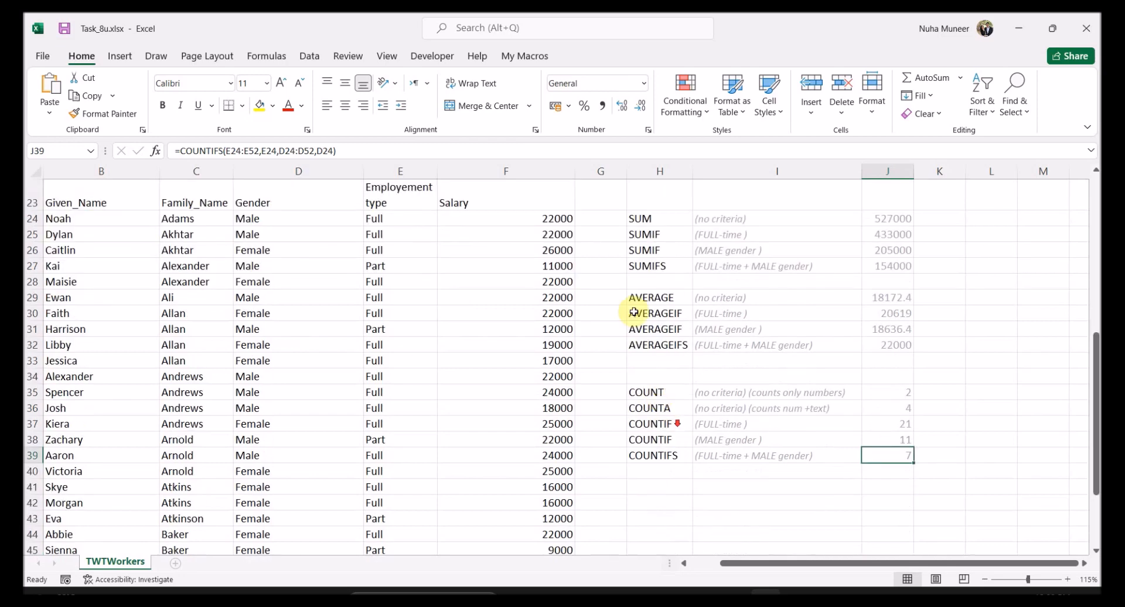
pyautogui.hotkey('alt', 'Tab')
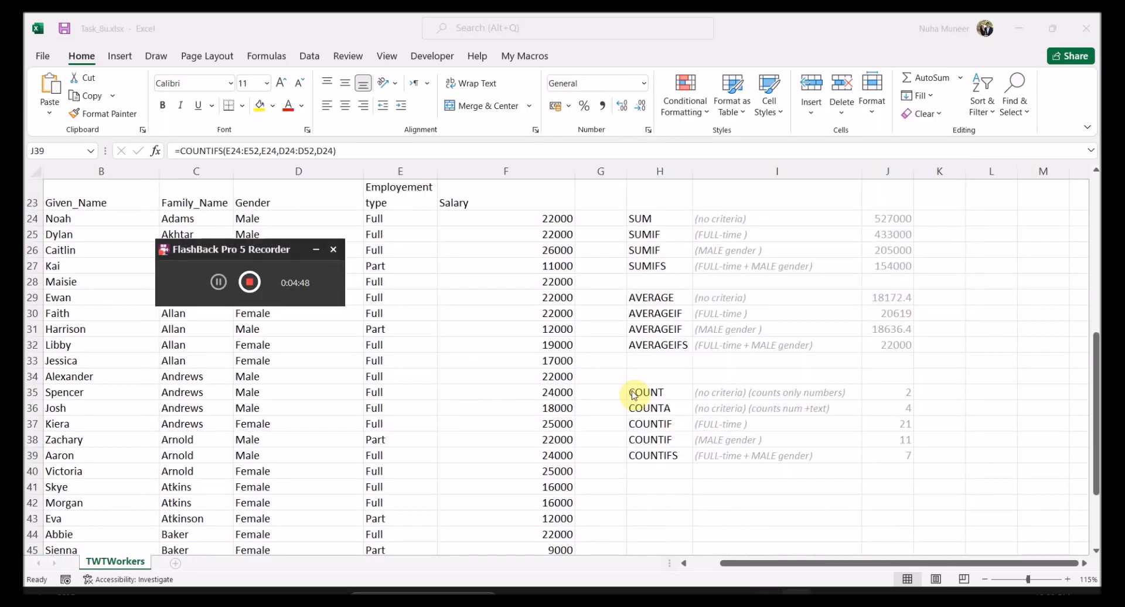